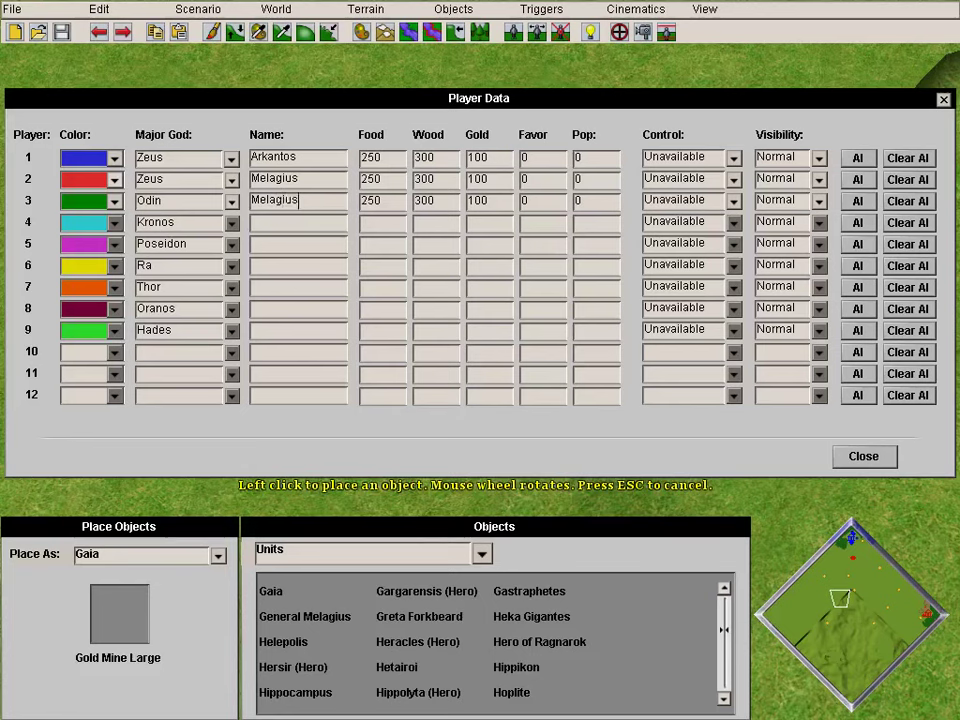
- Set Player 3's major god to Zeus in the player data
{"action": "left_click", "coordinate": [232, 202]}
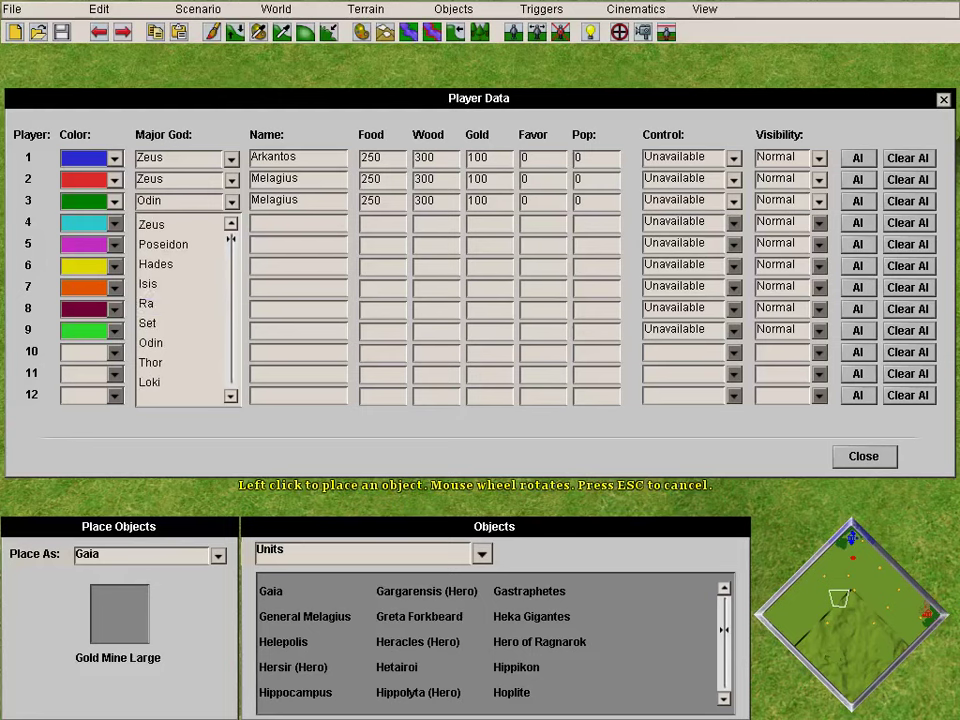
{"action": "scroll", "coordinate": [178, 382], "scroll_direction": "down", "scroll_amount": 3}
{"action": "scroll", "coordinate": [175, 342], "scroll_direction": "up", "scroll_amount": 3}
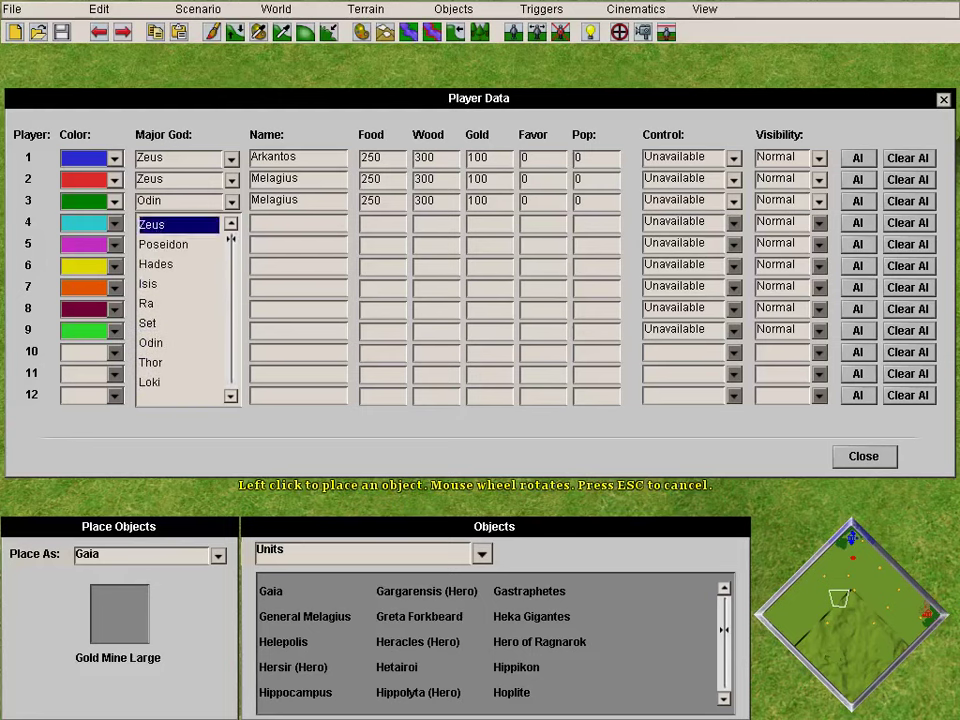
{"action": "left_click", "coordinate": [165, 224]}
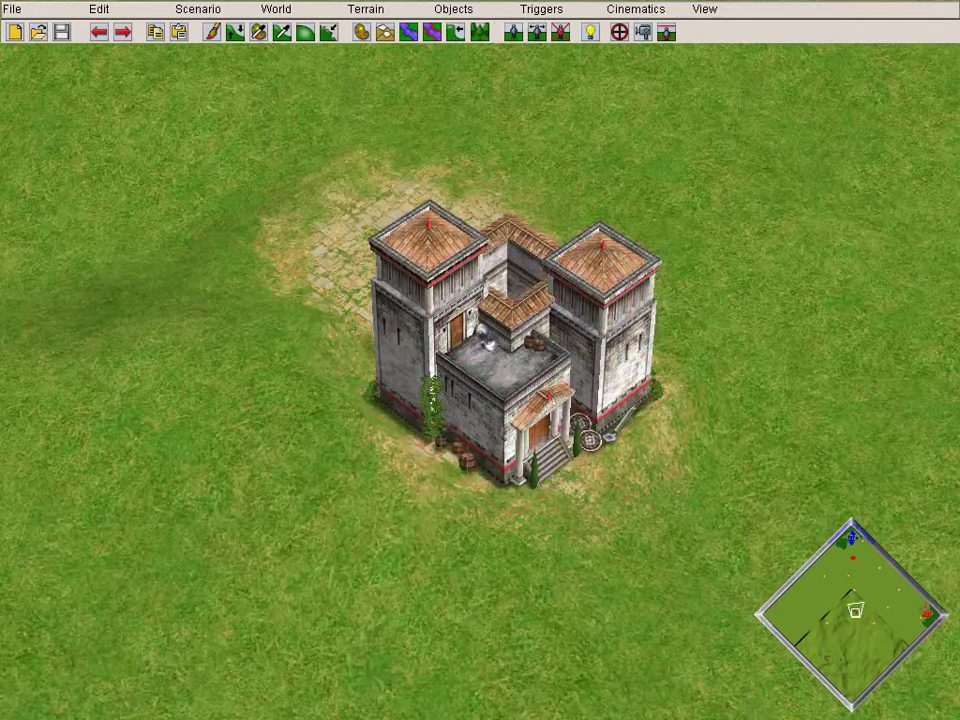
- Place a temple and two military academies for Player 3 around the existing fortress
{"action": "left_click", "coordinate": [513, 32]}
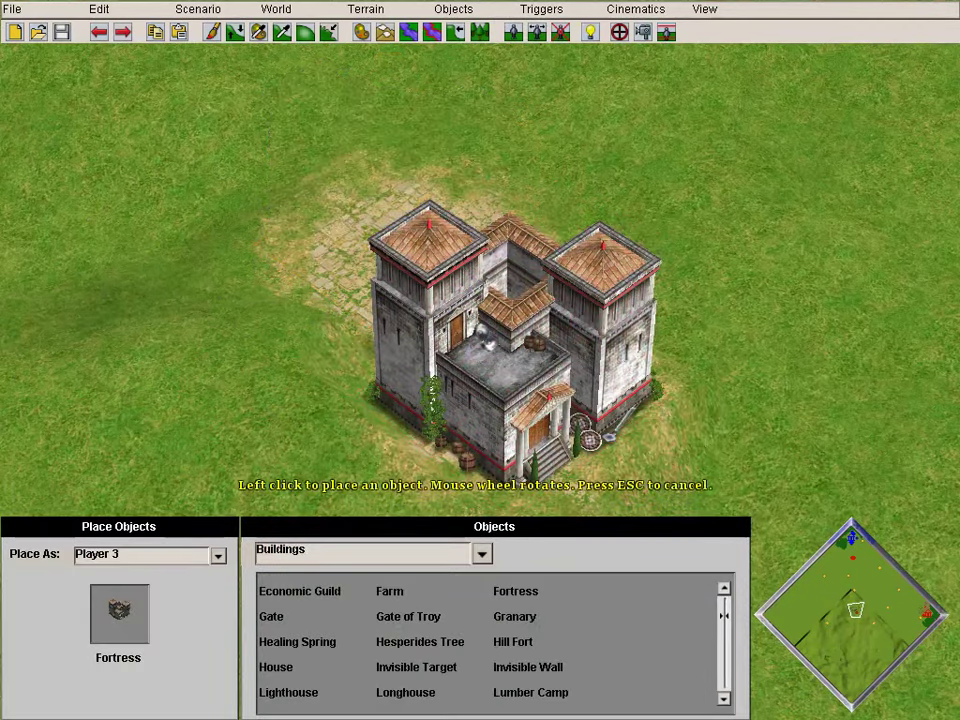
{"action": "left_click_drag", "start_coordinate": [724, 615], "coordinate": [724, 676]}
{"action": "left_click", "coordinate": [396, 591]}
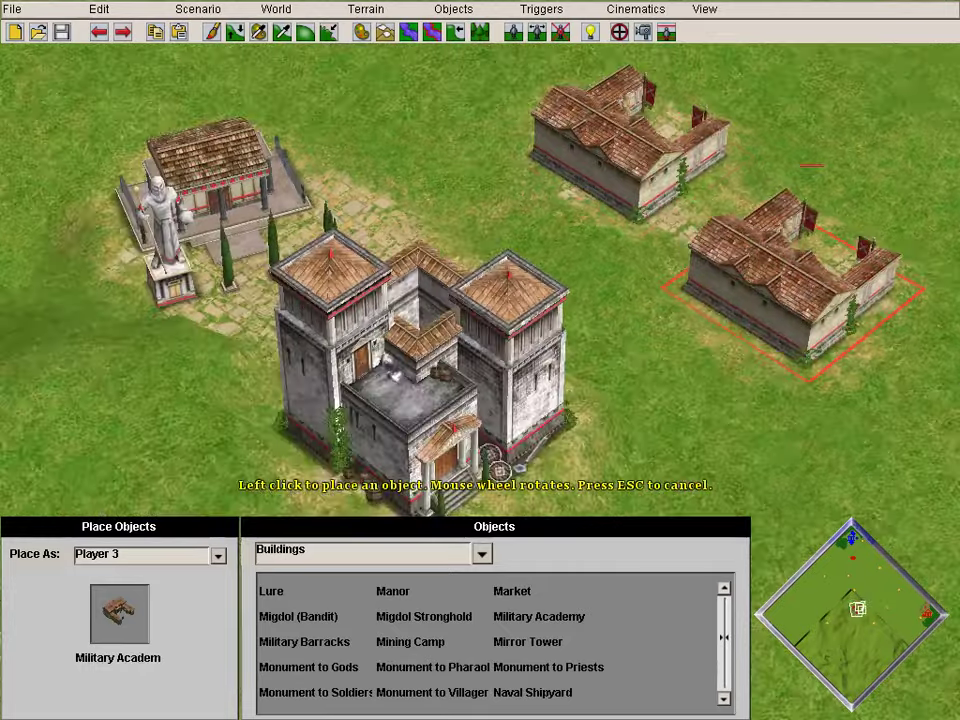
{"action": "key", "text": "Escape"}
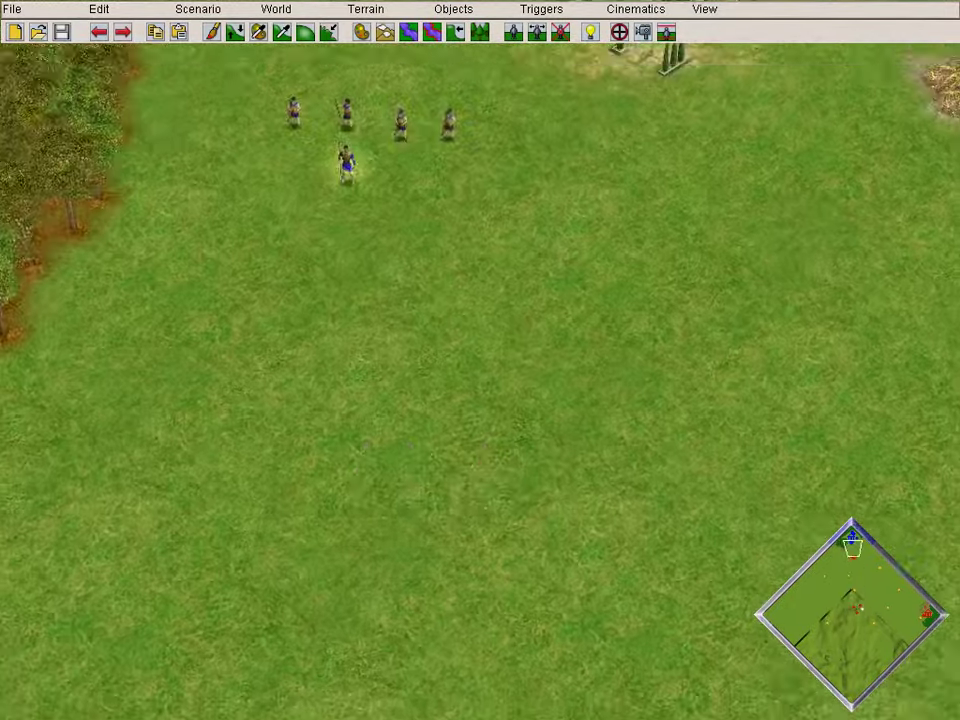
- Set the diplomacy between Player 2 and Player 3 to Neutral in both directions
{"action": "key", "text": "Up"}
{"action": "left_click", "coordinate": [197, 9]}
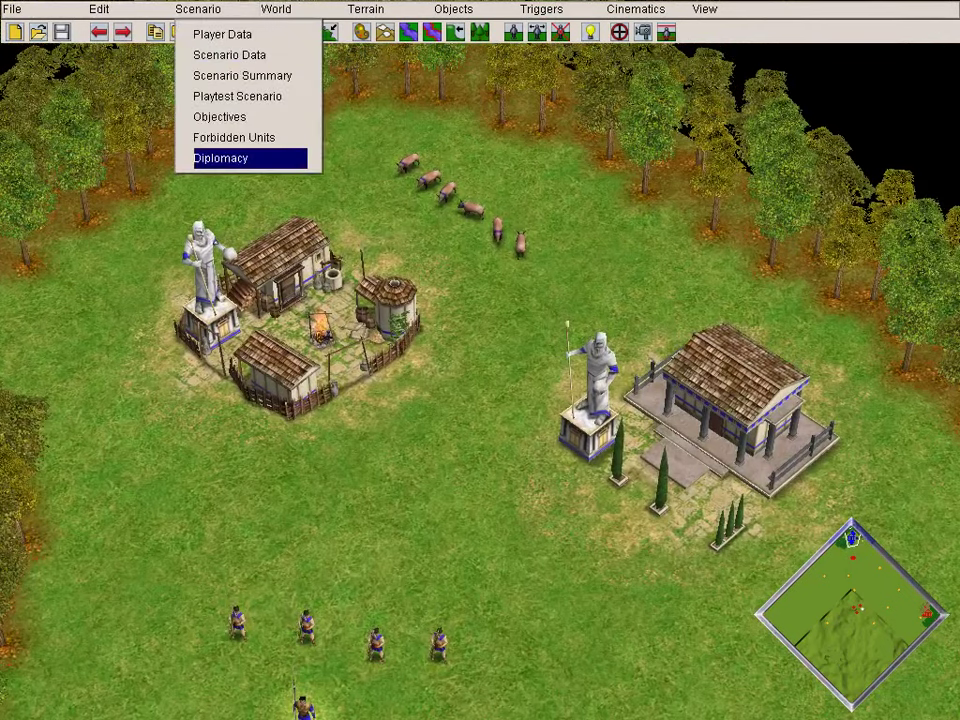
{"action": "left_click", "coordinate": [215, 156]}
{"action": "left_click", "coordinate": [326, 137]}
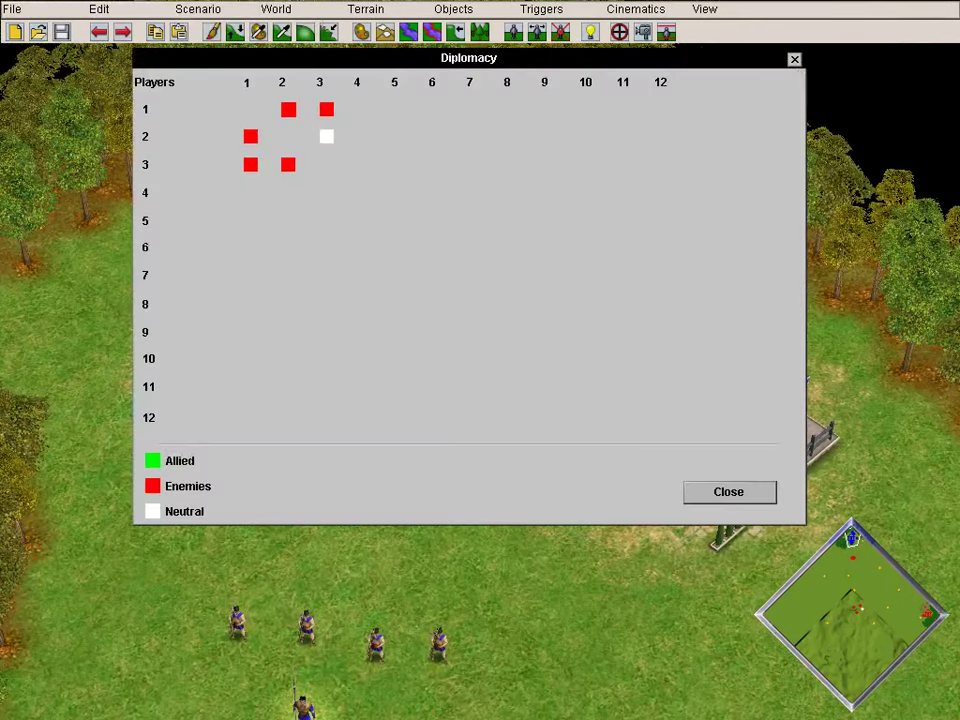
{"action": "left_click", "coordinate": [288, 165]}
{"action": "left_click", "coordinate": [729, 491]}
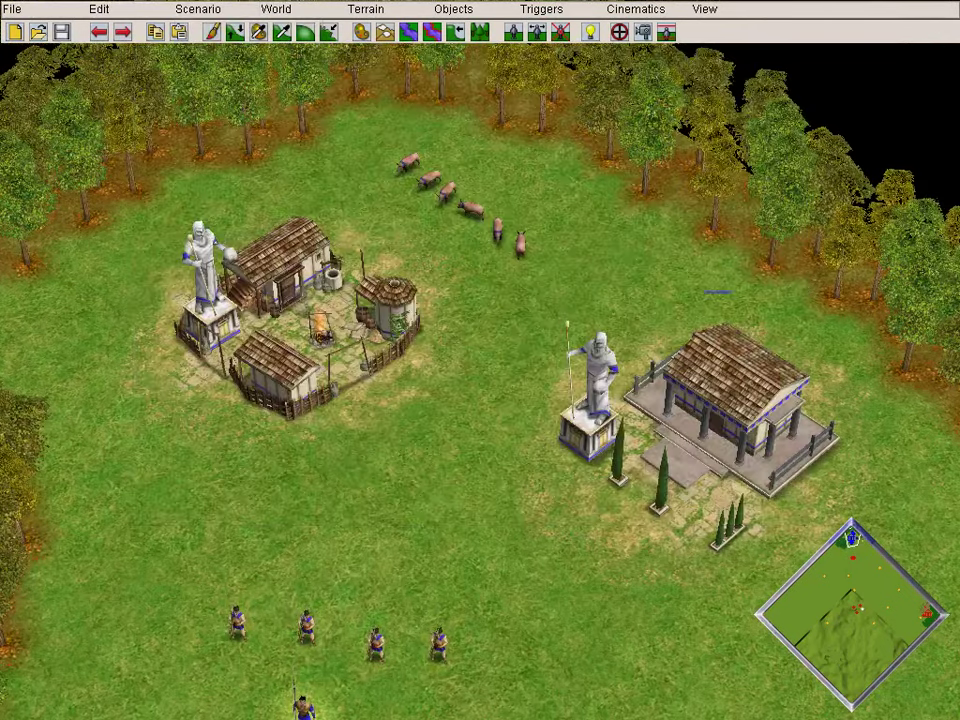
- Try the Dusk preset for the world lighting and settle on the Fimbulwinter preset
{"action": "left_click", "coordinate": [276, 9]}
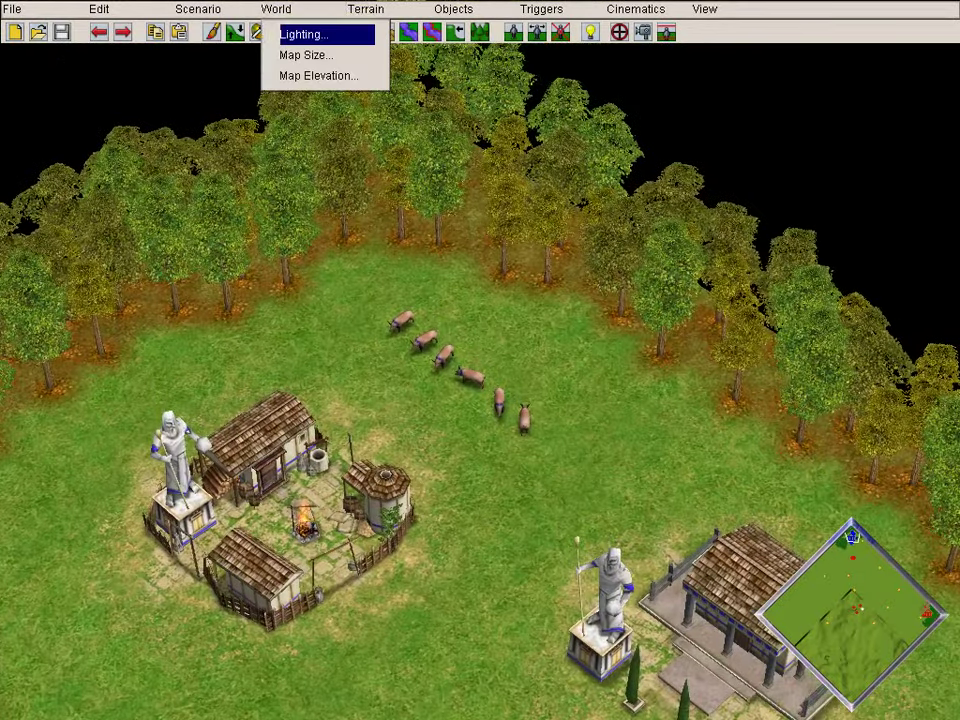
{"action": "left_click", "coordinate": [304, 36]}
{"action": "left_click", "coordinate": [587, 256]}
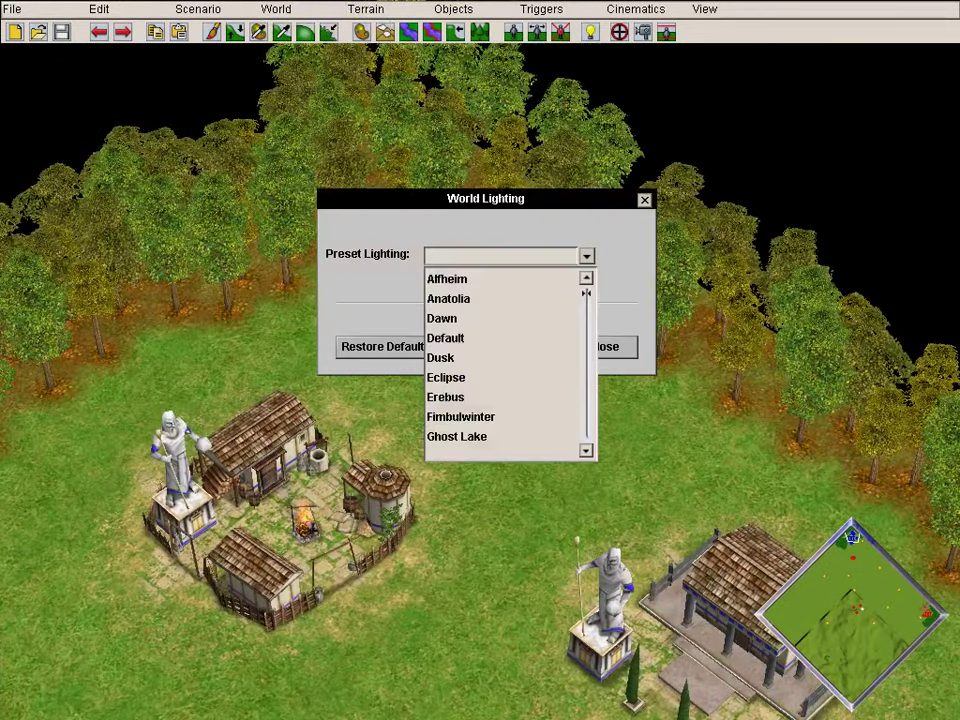
{"action": "left_click", "coordinate": [441, 358]}
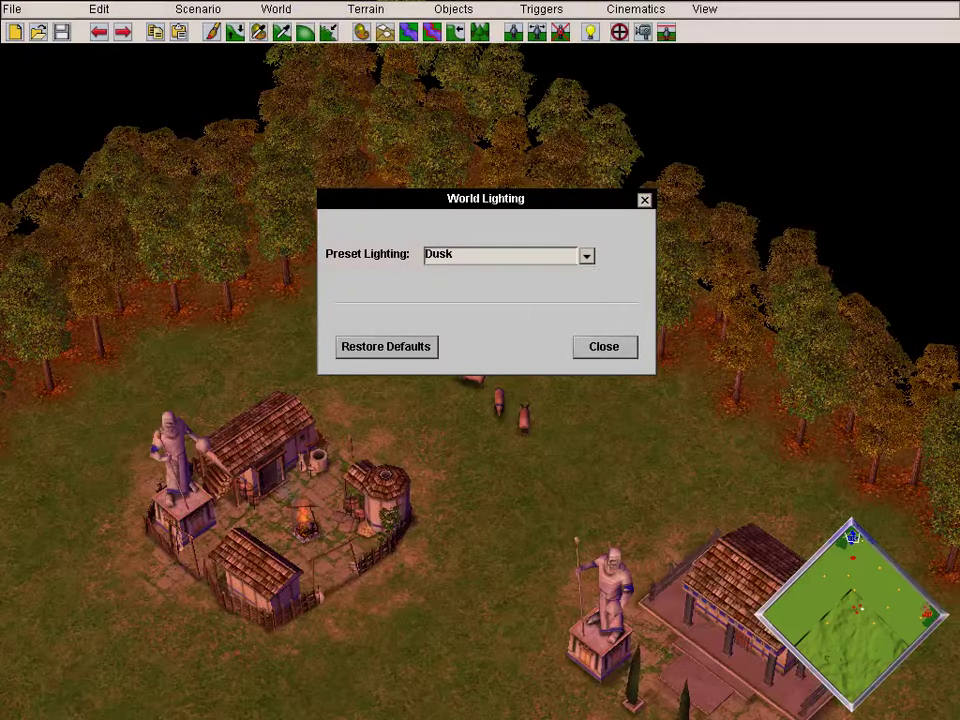
{"action": "left_click", "coordinate": [587, 256]}
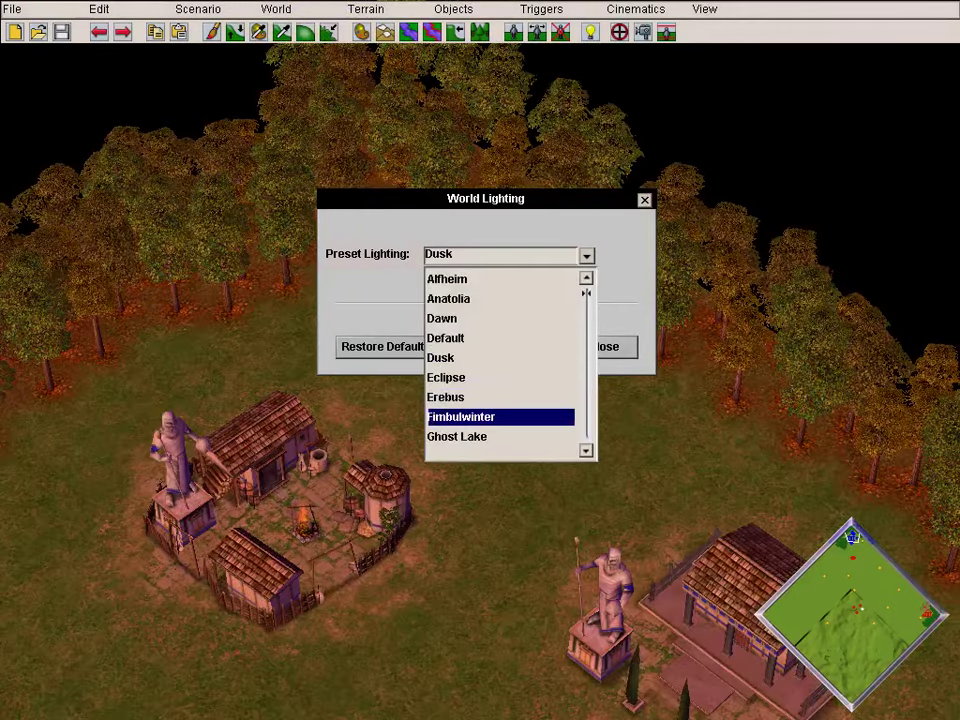
{"action": "left_click", "coordinate": [460, 417]}
{"action": "left_click", "coordinate": [604, 347]}
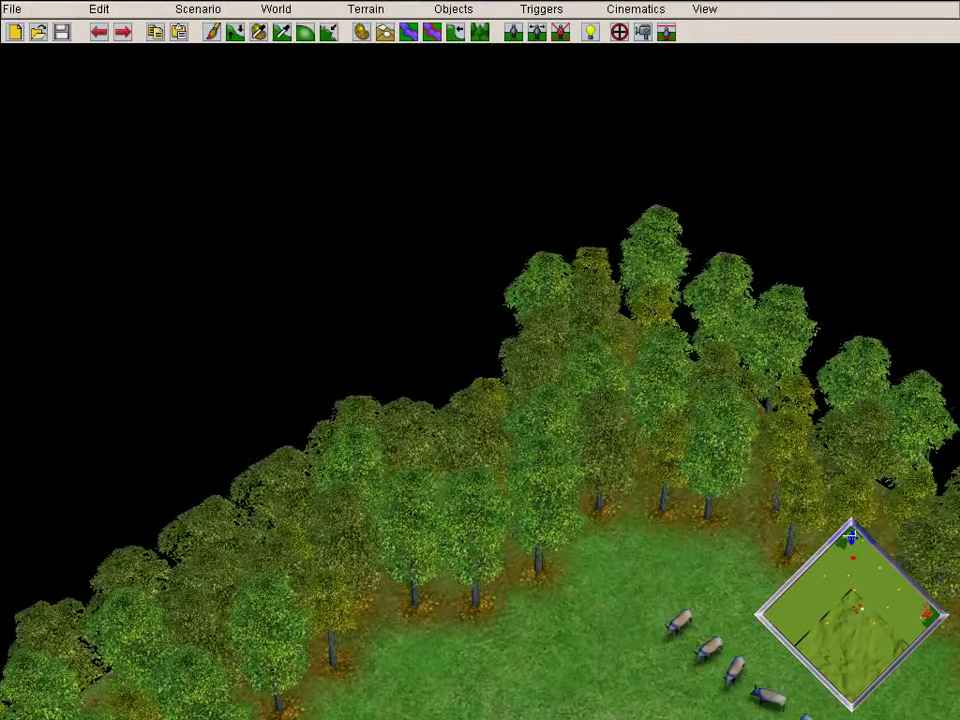
- Insert three new trigger groups and rename Group 27 as Cinematics
{"action": "left_click", "coordinate": [290, 10]}
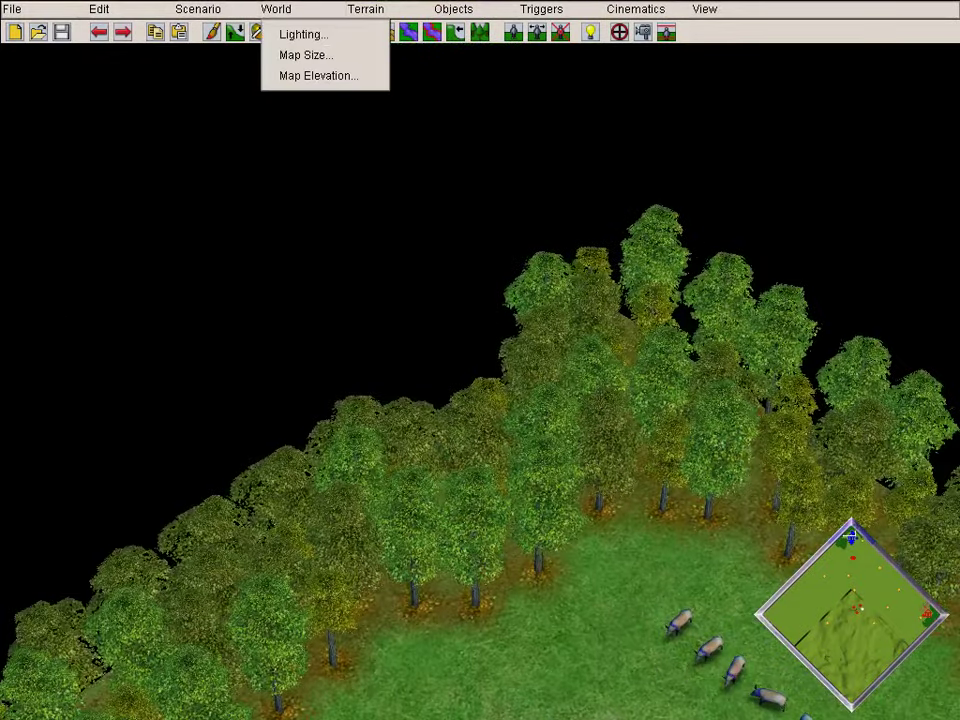
{"action": "mouse_move", "coordinate": [370, 10]}
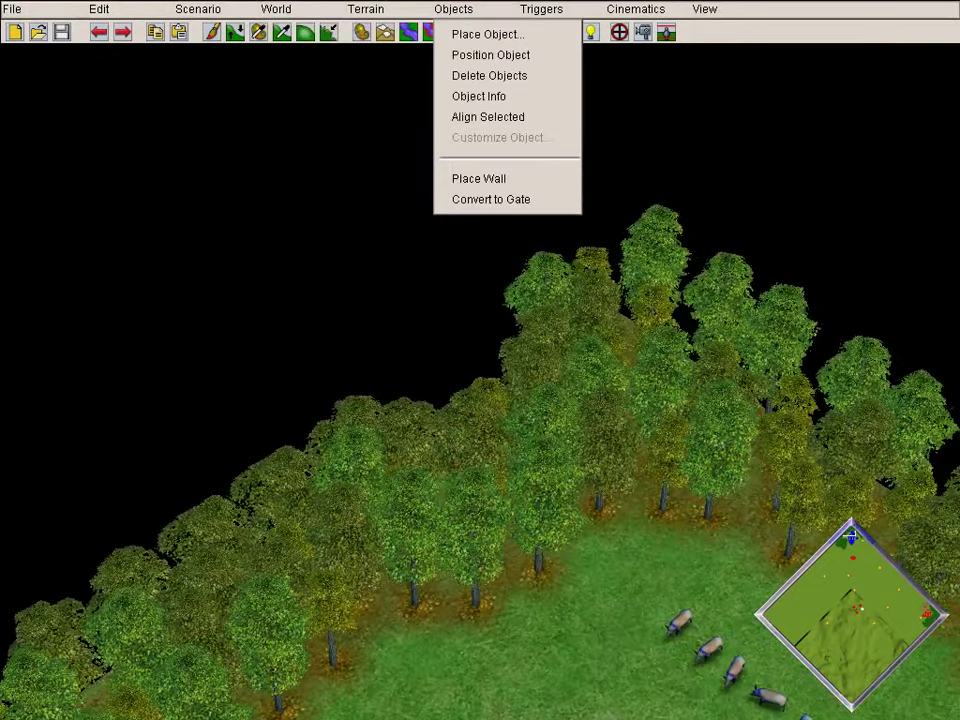
{"action": "mouse_move", "coordinate": [545, 10]}
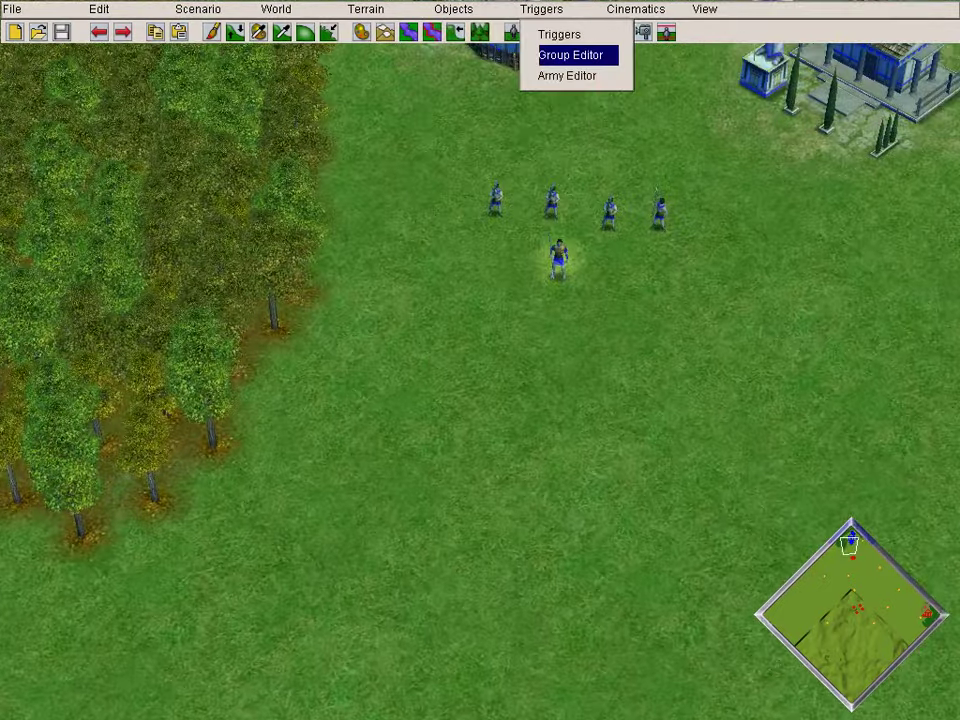
{"action": "left_click", "coordinate": [571, 55]}
{"action": "left_click", "coordinate": [193, 556]}
{"action": "left_click", "coordinate": [193, 556]}
{"action": "left_click", "coordinate": [193, 556]}
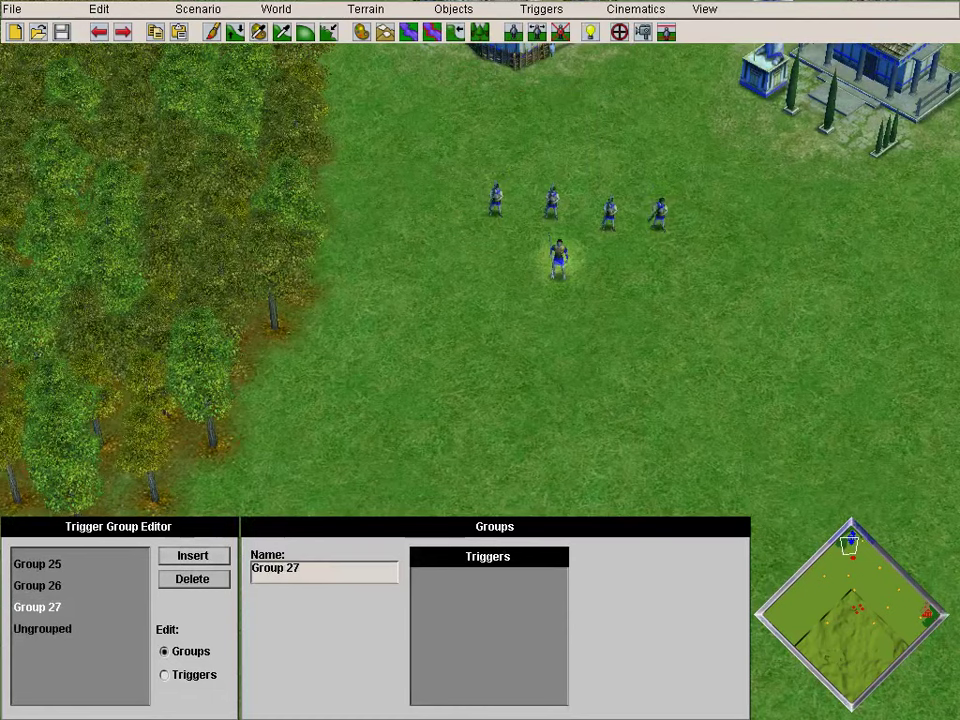
{"action": "key", "text": "shift+Home"}
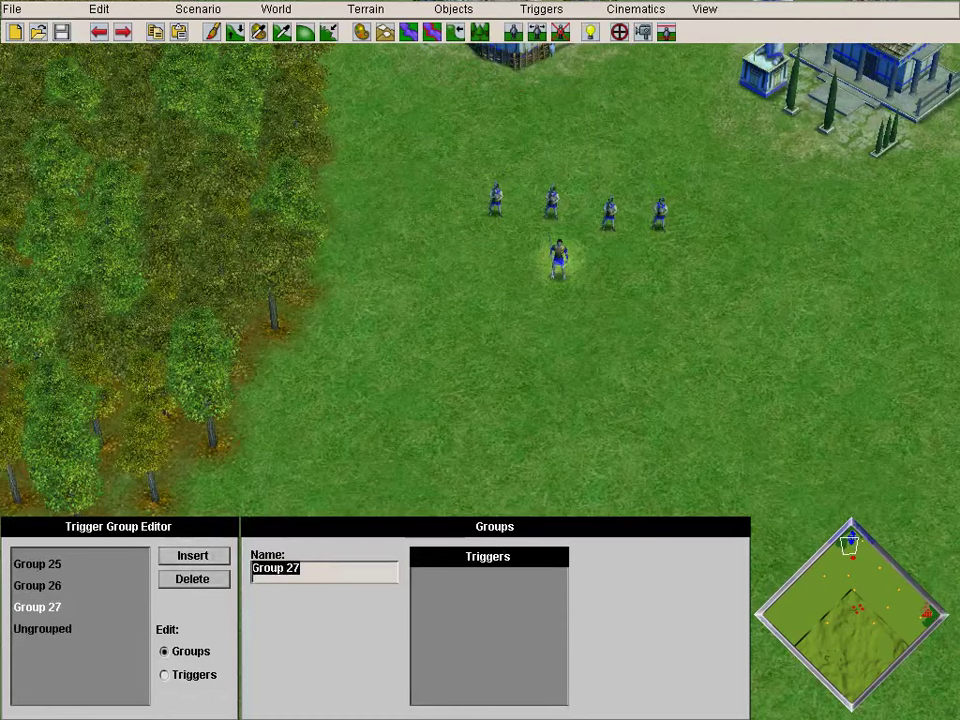
{"action": "type", "text": "Cinematics"}
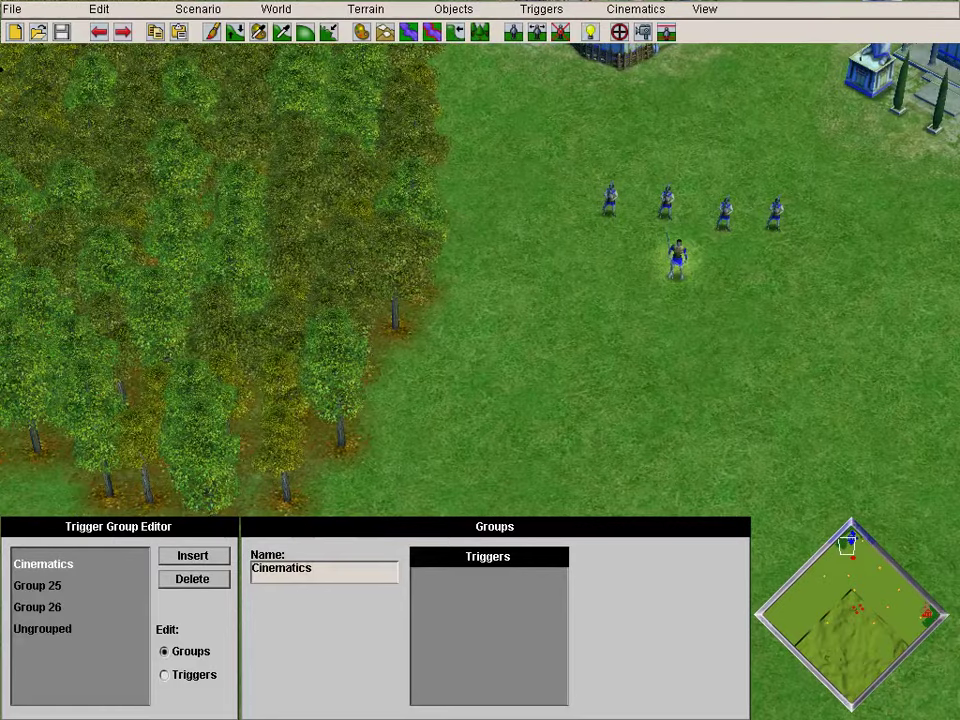
- Rename trigger Group 25 as Objectives
{"action": "left_click", "coordinate": [37, 586]}
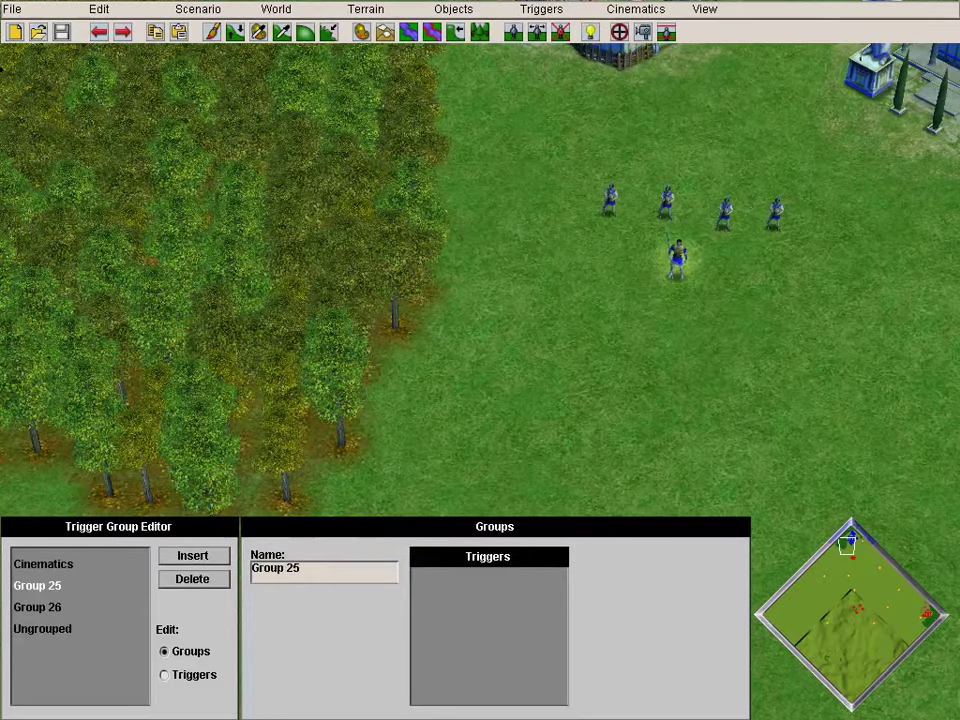
{"action": "left_click_drag", "start_coordinate": [304, 569], "coordinate": [250, 569]}
{"action": "type", "text": "Obje"}
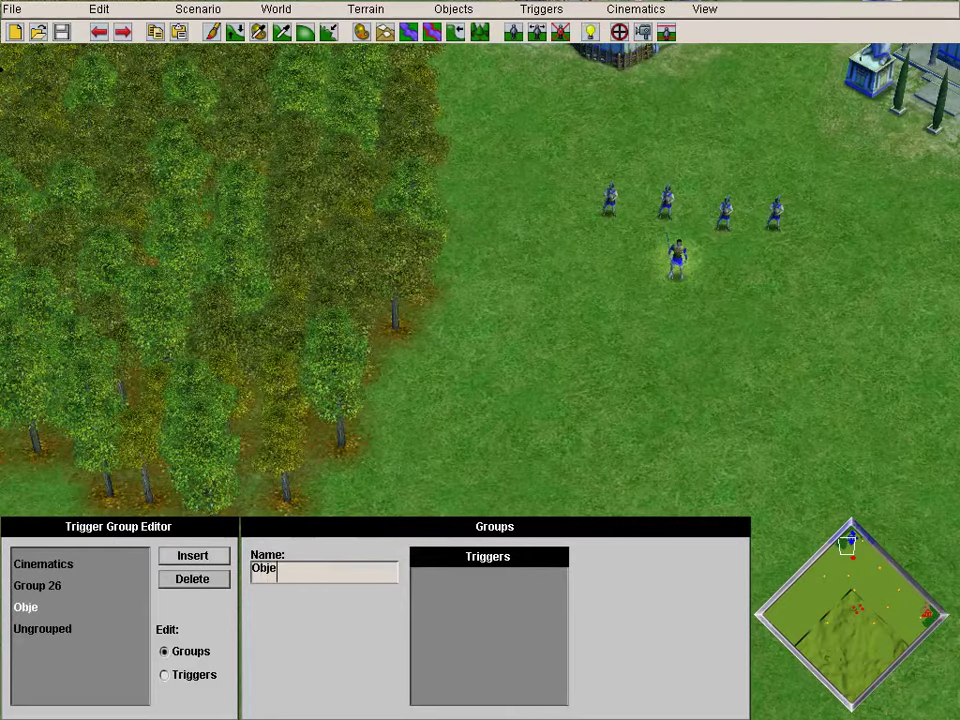
{"action": "type", "text": "ctives"}
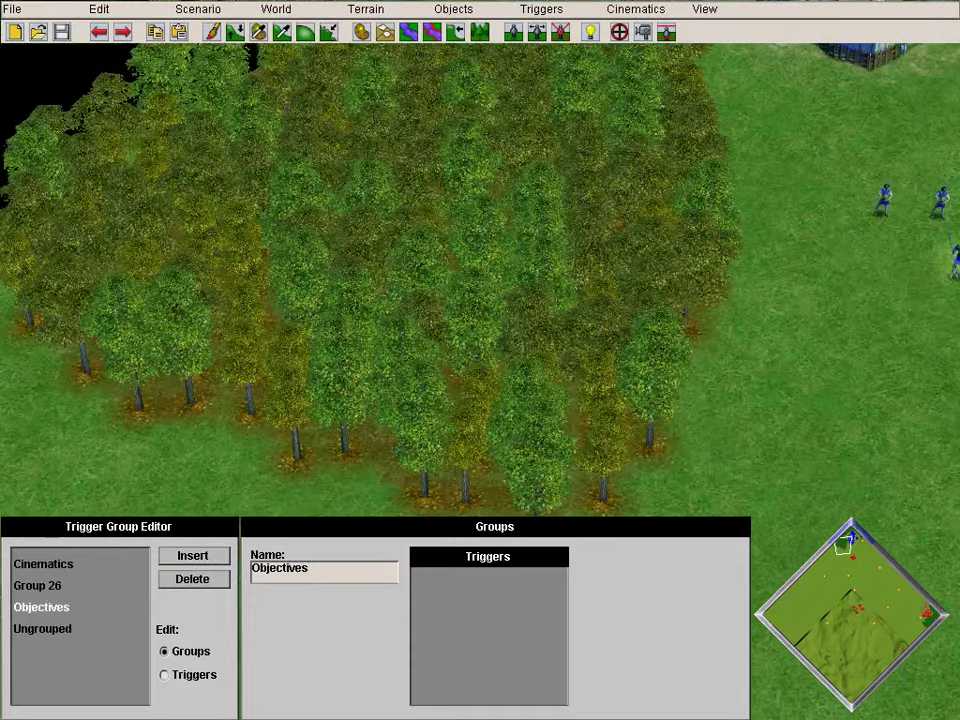
- Rename trigger Group 26 as Improvements
{"action": "left_click", "coordinate": [37, 586]}
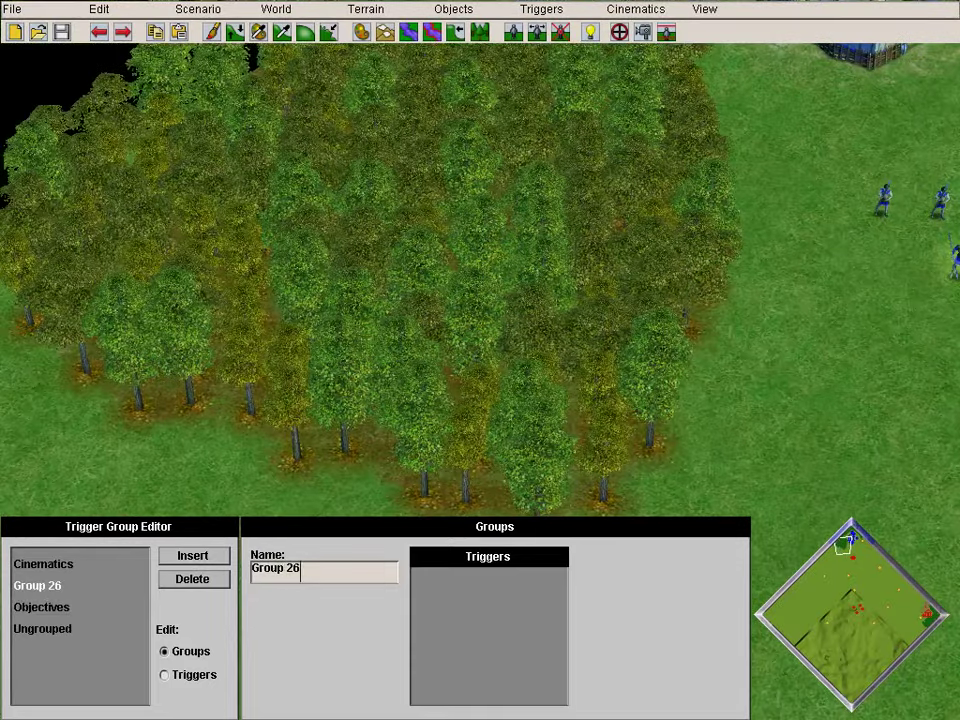
{"action": "left_click_drag", "start_coordinate": [300, 569], "coordinate": [252, 570]}
{"action": "key", "text": "BackSpace"}
{"action": "type", "text": "T"}
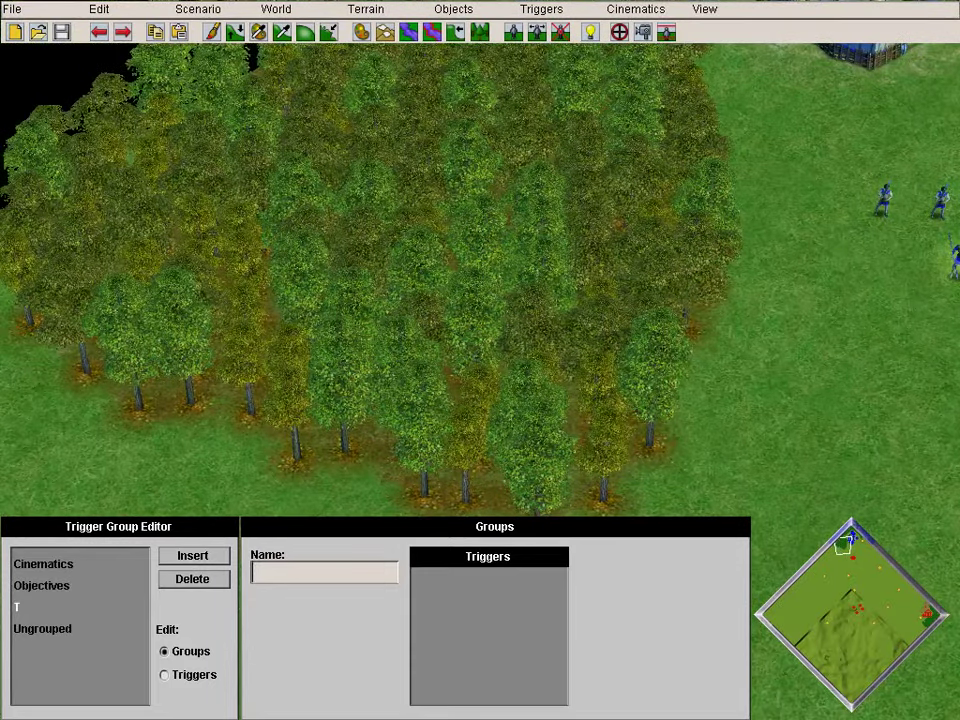
{"action": "type", "text": "mp"}
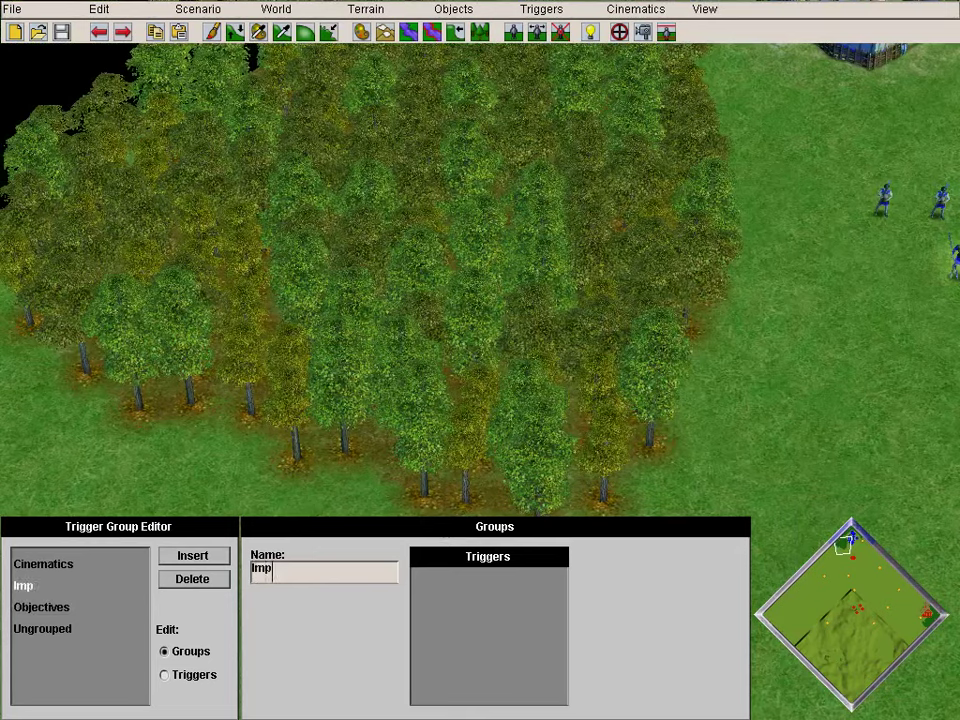
{"action": "type", "text": "rovements"}
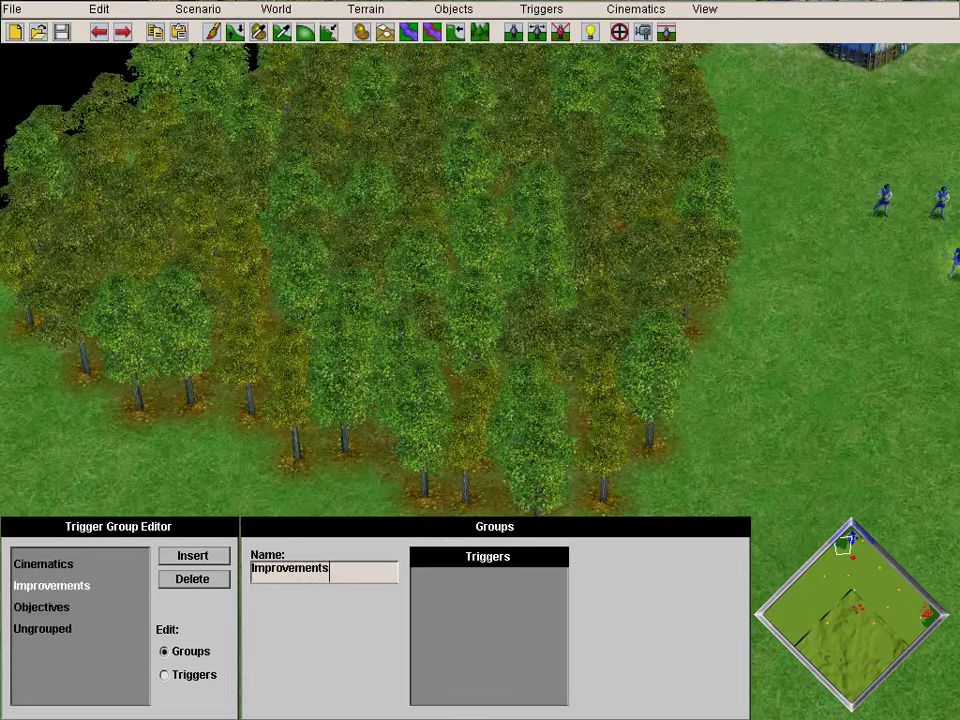
{"action": "key", "text": "Right"}
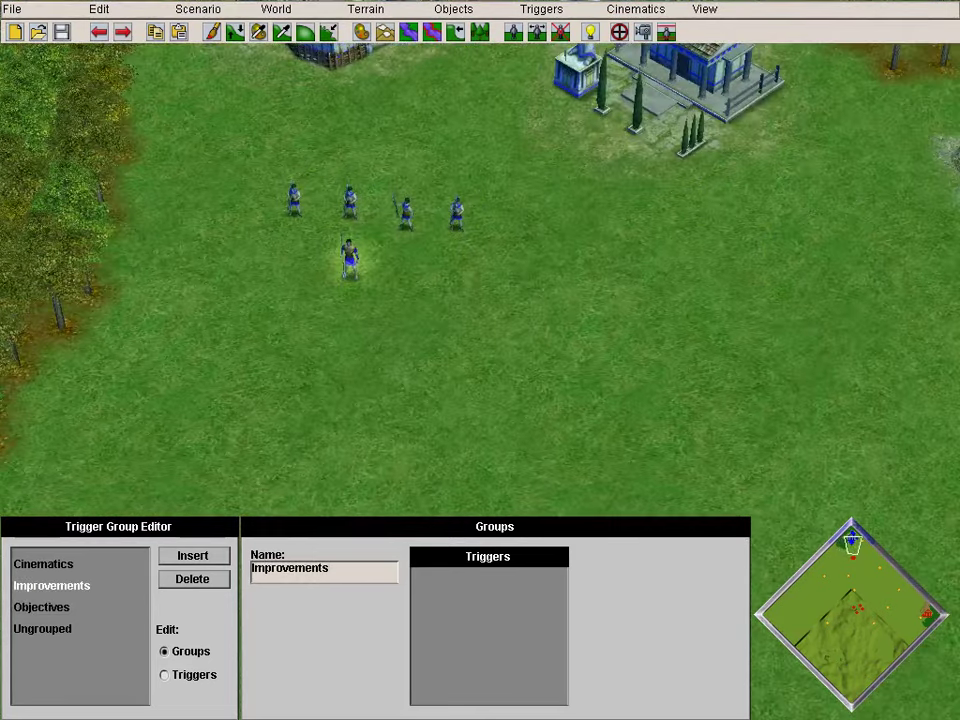
{"action": "key", "text": "Left"}
{"action": "key", "text": "Right"}
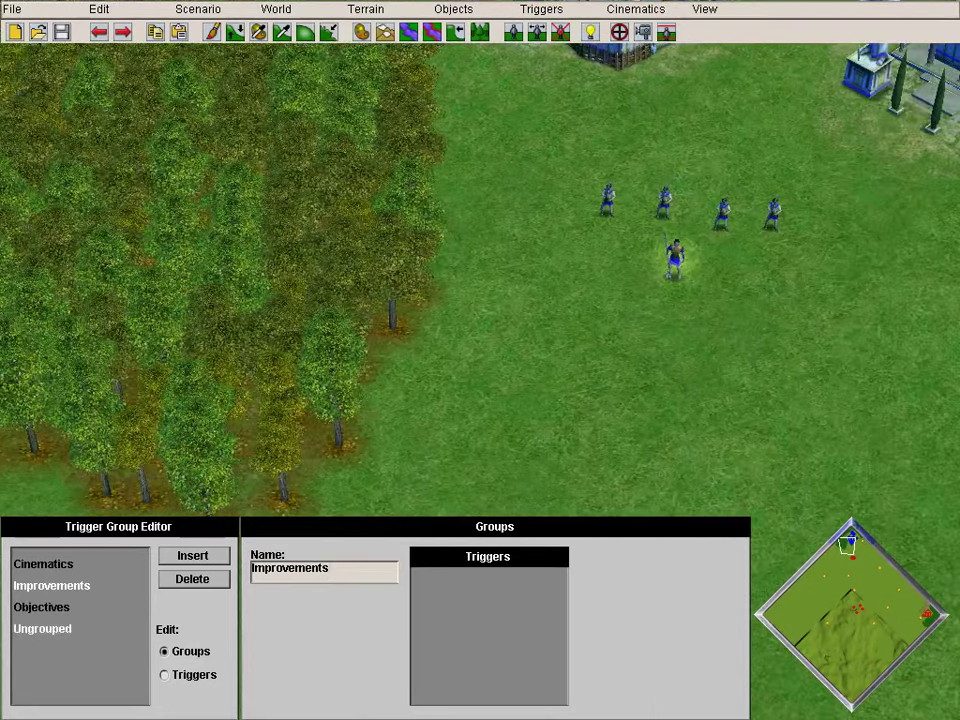
{"action": "left_click", "coordinate": [42, 629]}
{"action": "key", "text": "Up"}
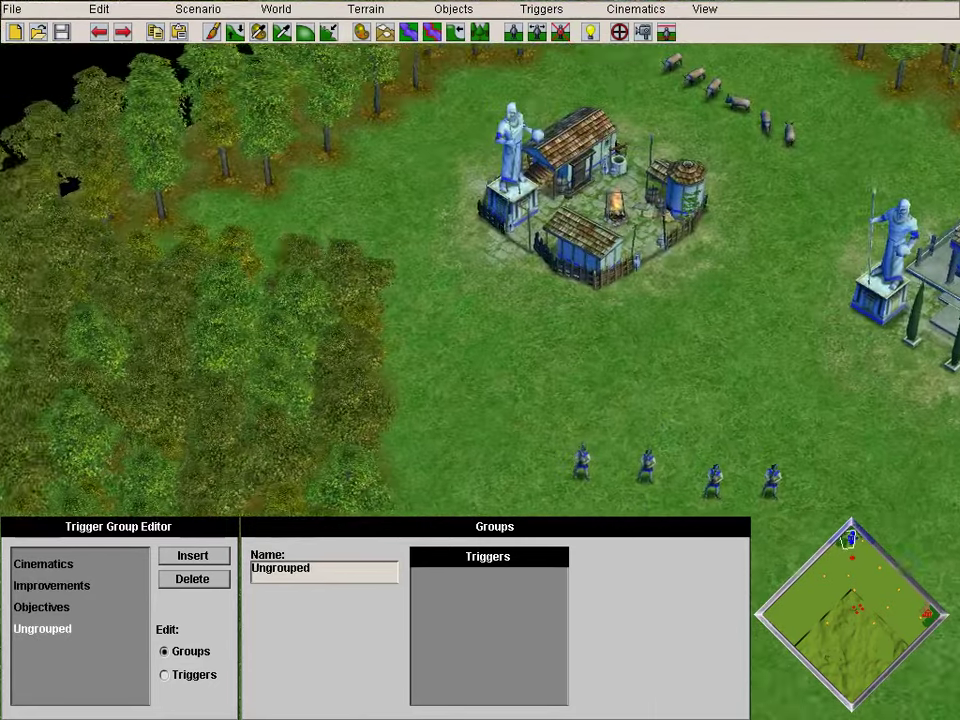
{"action": "key", "text": "Right"}
{"action": "key", "text": "Down"}
{"action": "key", "text": "Left"}
{"action": "key", "text": "Up"}
{"action": "key", "text": "Down"}
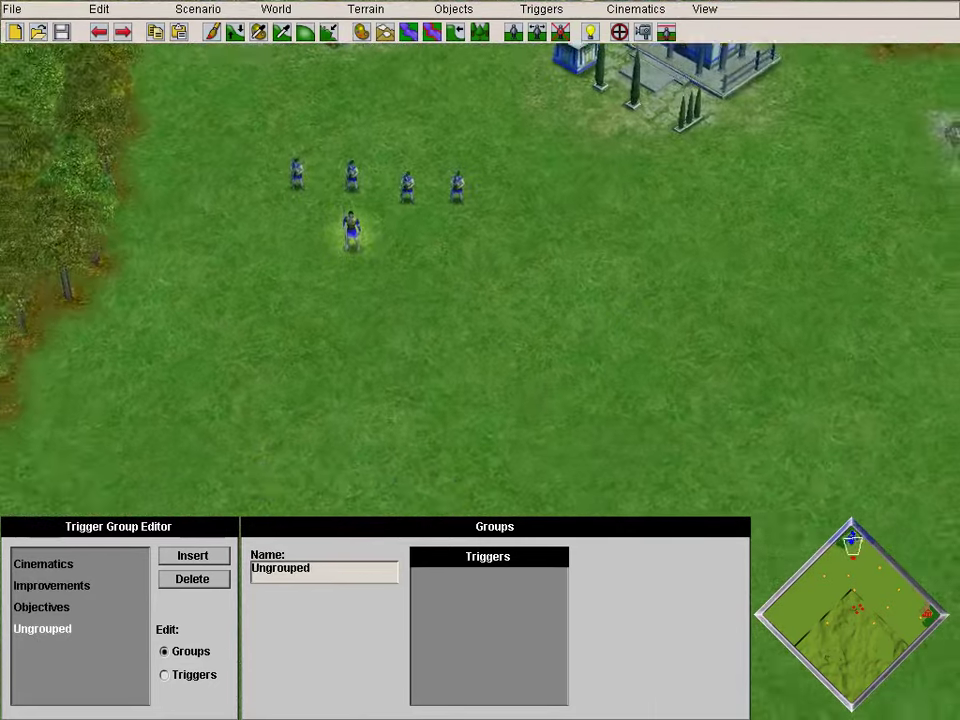
{"action": "key", "text": "Up"}
- Open the Camera Track Editor for the scenario's cinematics
{"action": "left_click", "coordinate": [619, 32]}
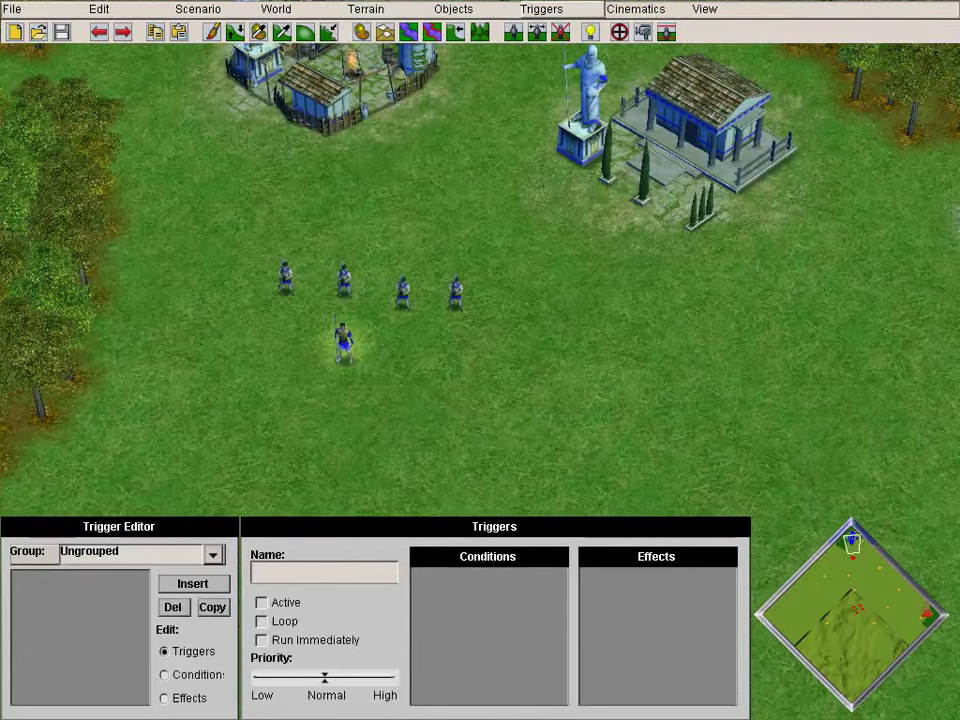
{"action": "left_click", "coordinate": [635, 9]}
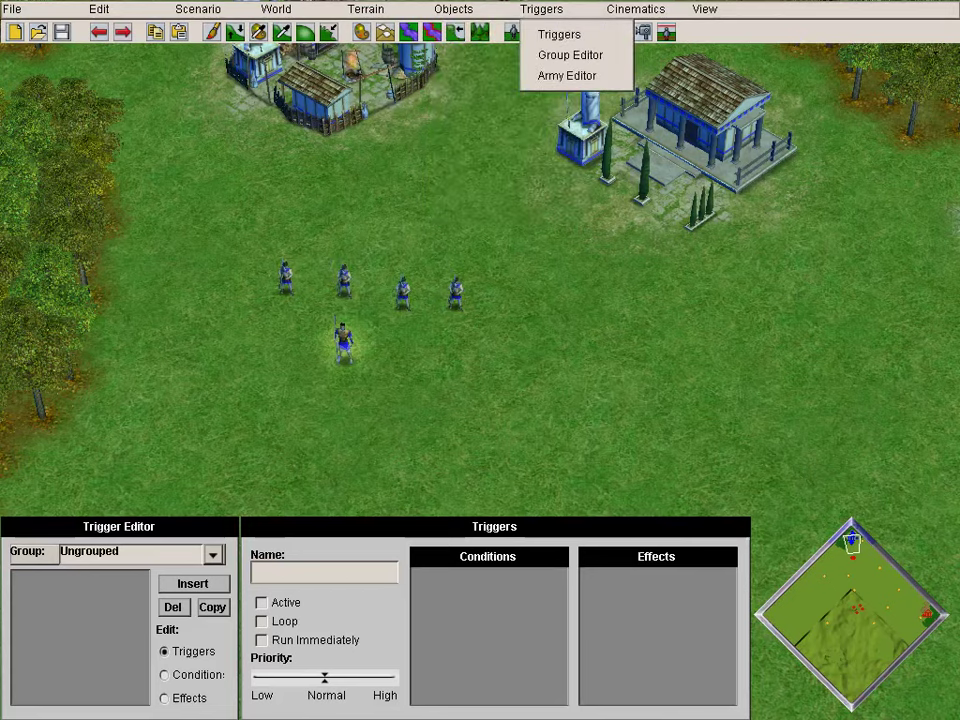
{"action": "left_click", "coordinate": [665, 115]}
{"action": "left_click", "coordinate": [643, 32]}
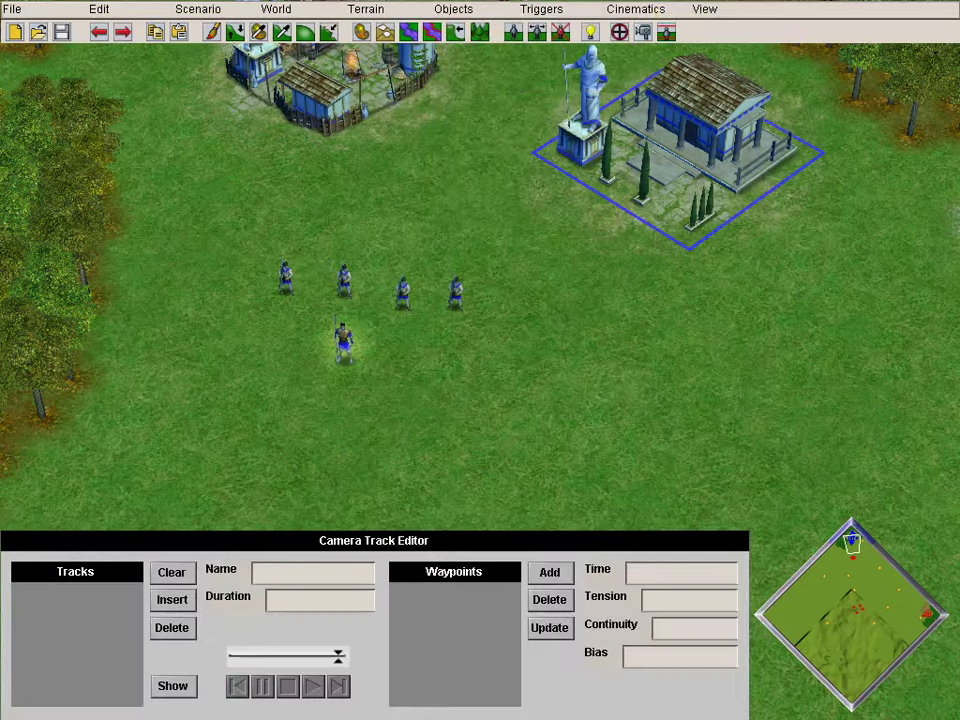
{"action": "key", "text": "Up"}
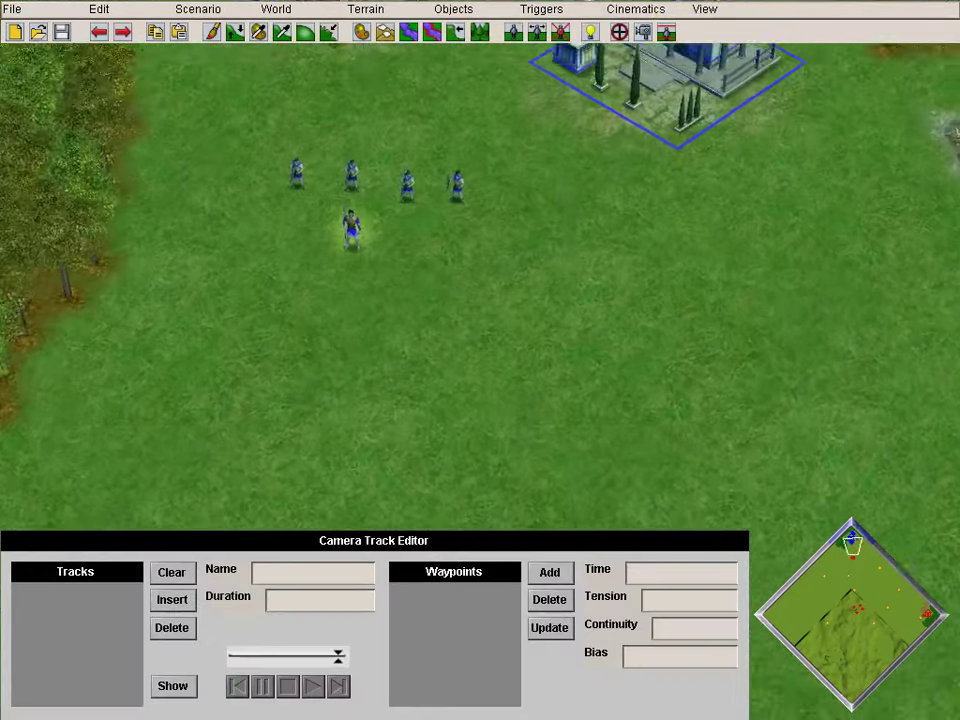
- Select the glowing blue hero and set object placement to Player 1
{"action": "key", "text": "Down"}
{"action": "key", "text": "Escape"}
{"action": "left_click", "coordinate": [344, 345]}
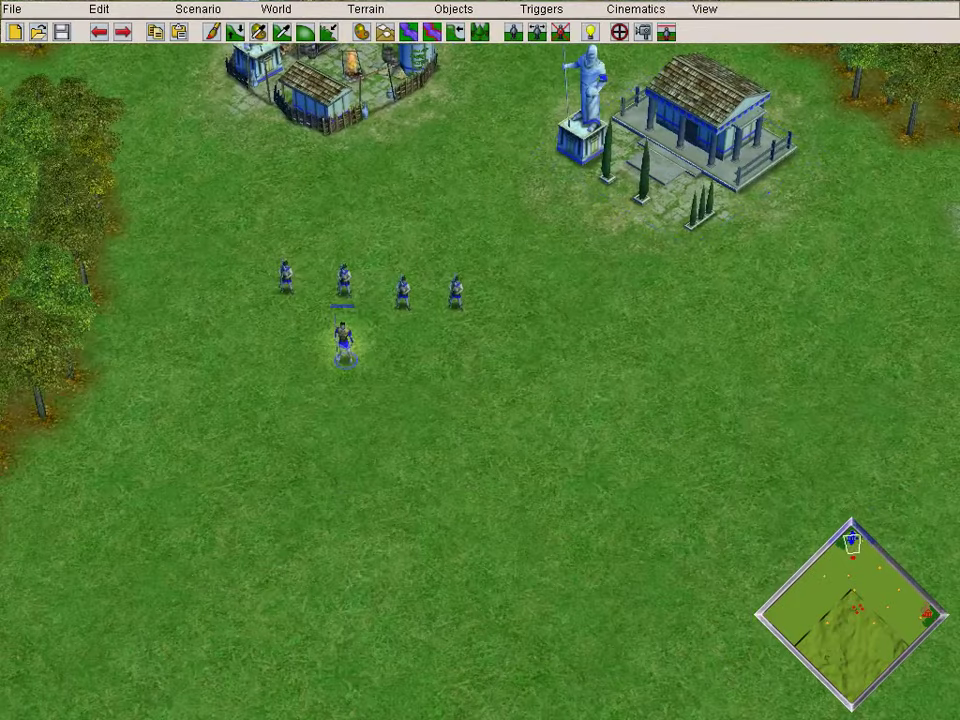
{"action": "left_click", "coordinate": [514, 32]}
{"action": "left_click", "coordinate": [218, 555]}
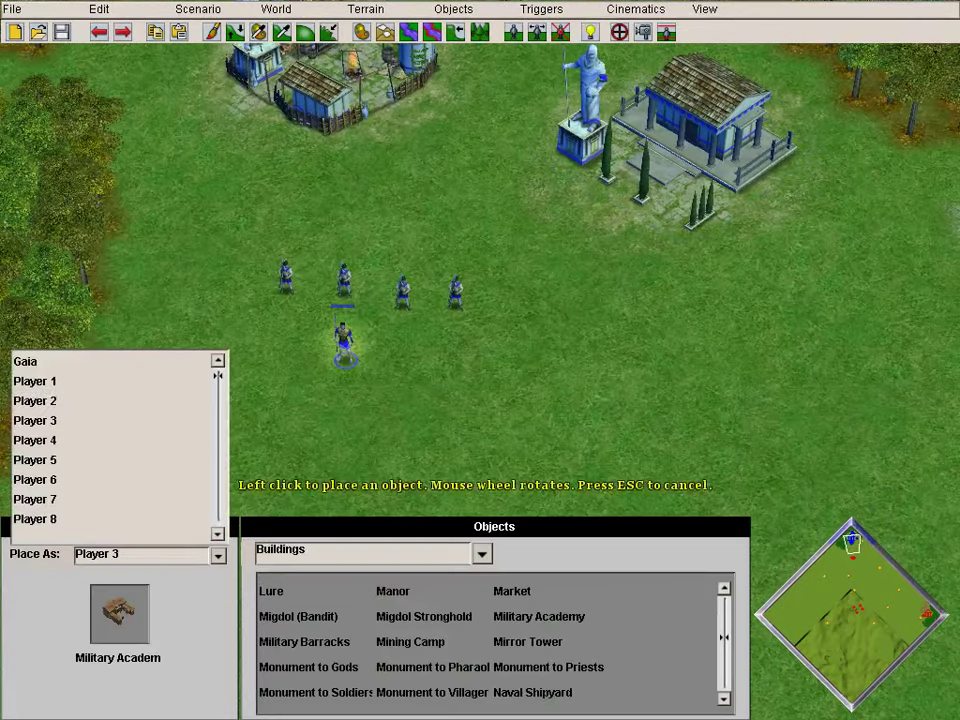
{"action": "left_click", "coordinate": [100, 381]}
{"action": "key", "text": "Escape"}
- Send the glowing hero and the blue soldier nearest to him onto the grass in front of the temple
{"action": "right_click", "coordinate": [625, 395]}
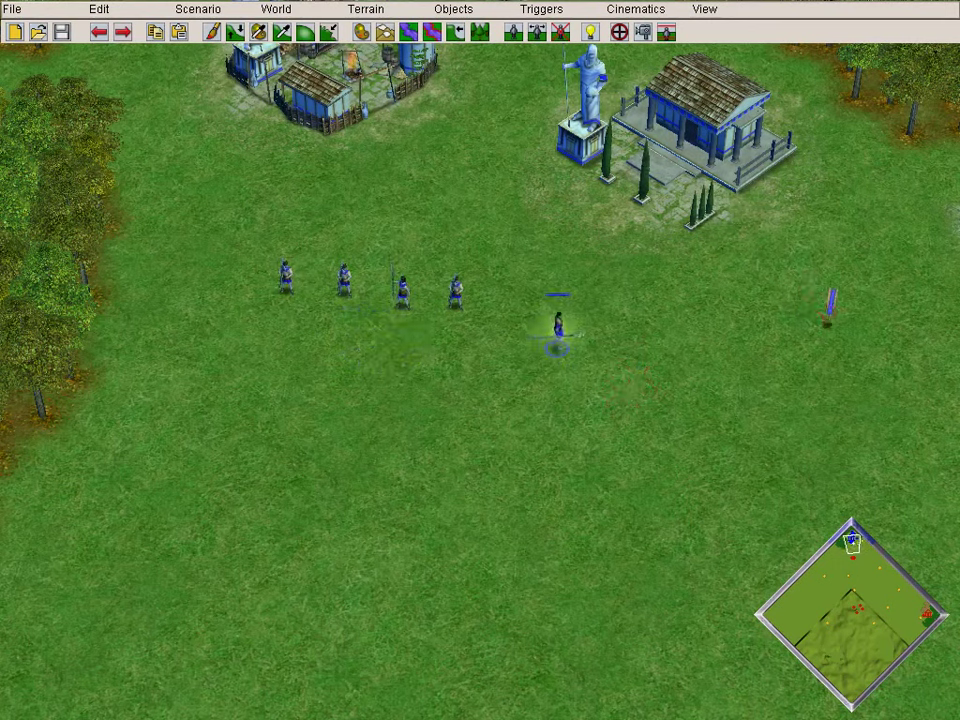
{"action": "right_click", "coordinate": [764, 303]}
{"action": "right_click", "coordinate": [652, 318]}
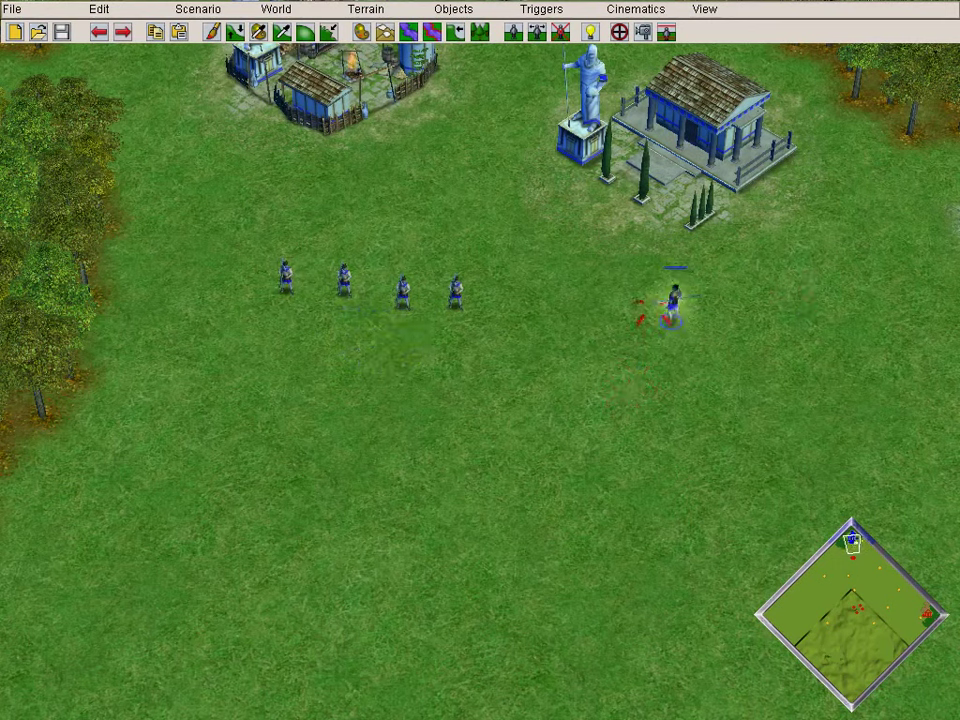
{"action": "left_click", "coordinate": [455, 290]}
{"action": "right_click", "coordinate": [593, 308]}
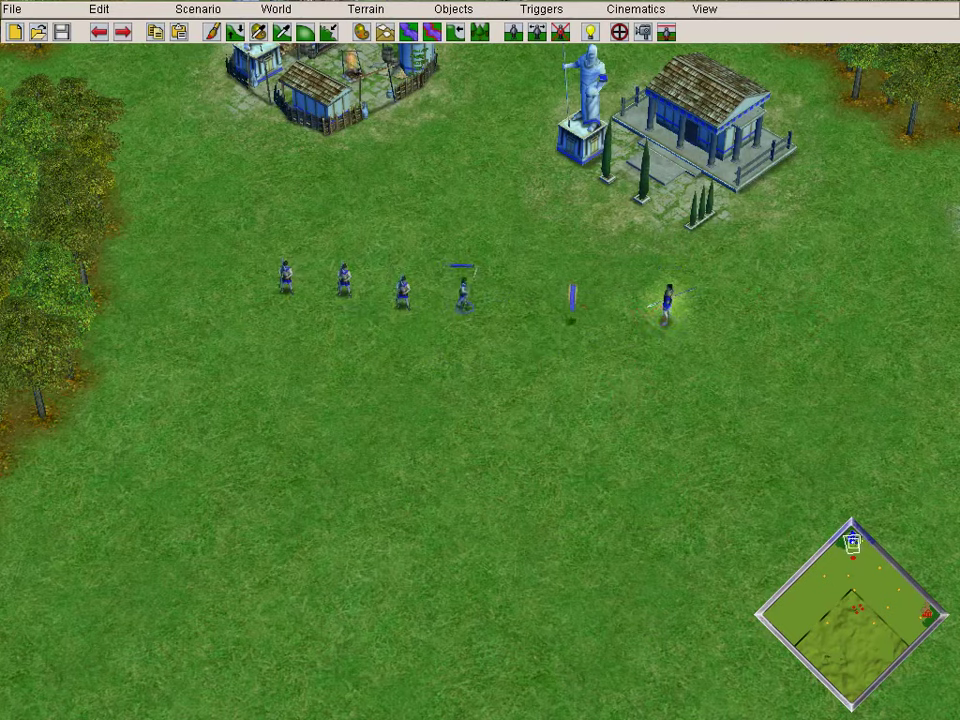
- Insert a new camera track whose first waypoint frames the blue hero, soldiers and town buildings
{"action": "key", "text": "Down"}
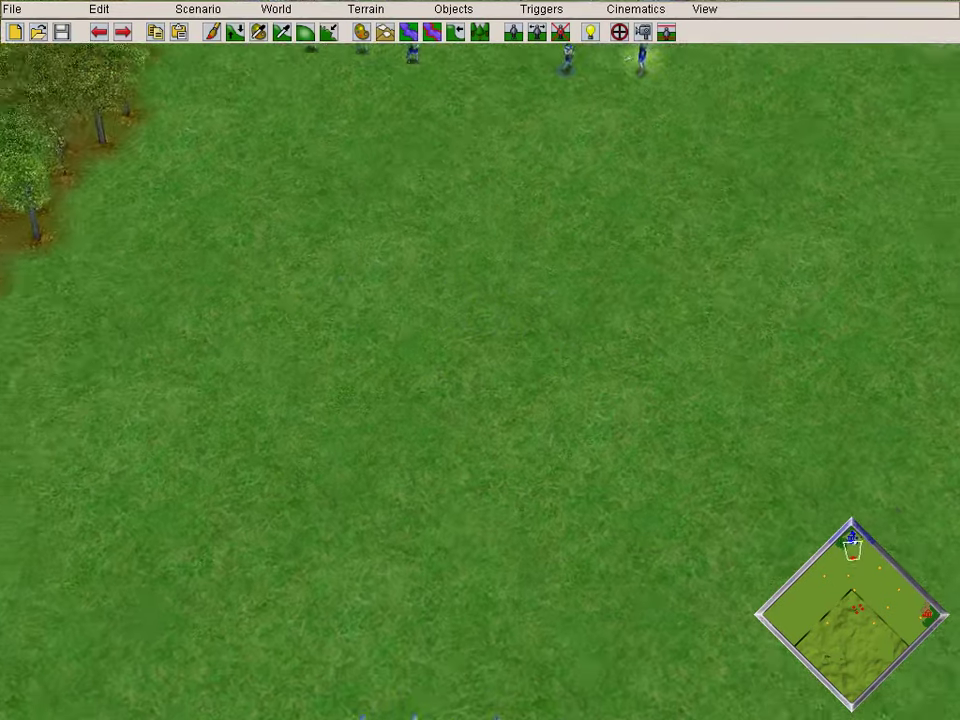
{"action": "left_click_drag", "start_coordinate": [338, 416], "coordinate": [651, 369]}
{"action": "key", "text": "Up"}
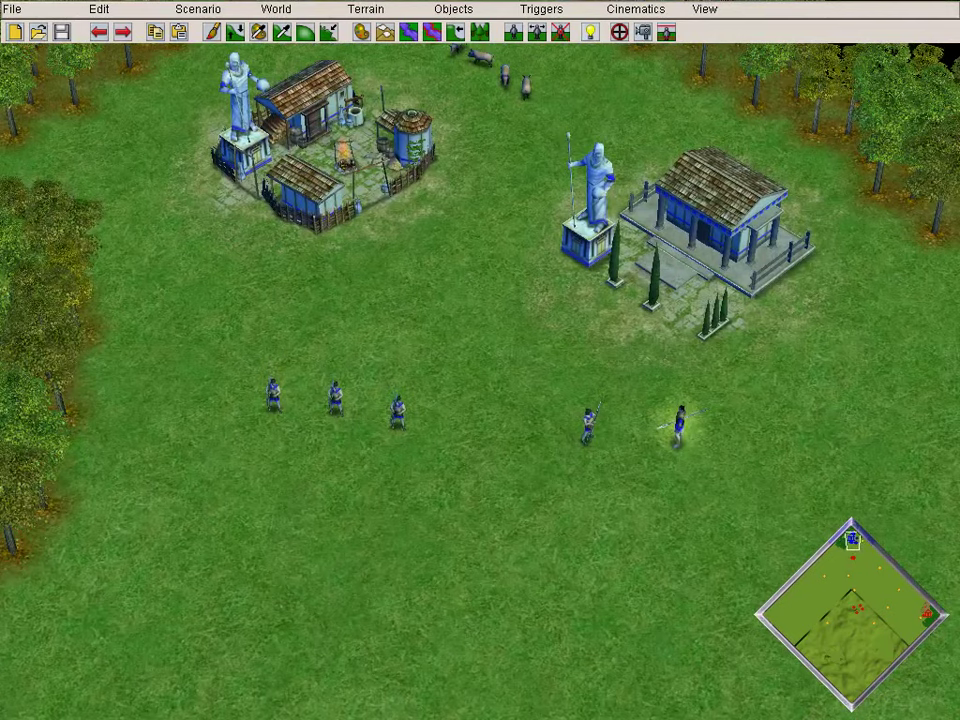
{"action": "left_click", "coordinate": [590, 32]}
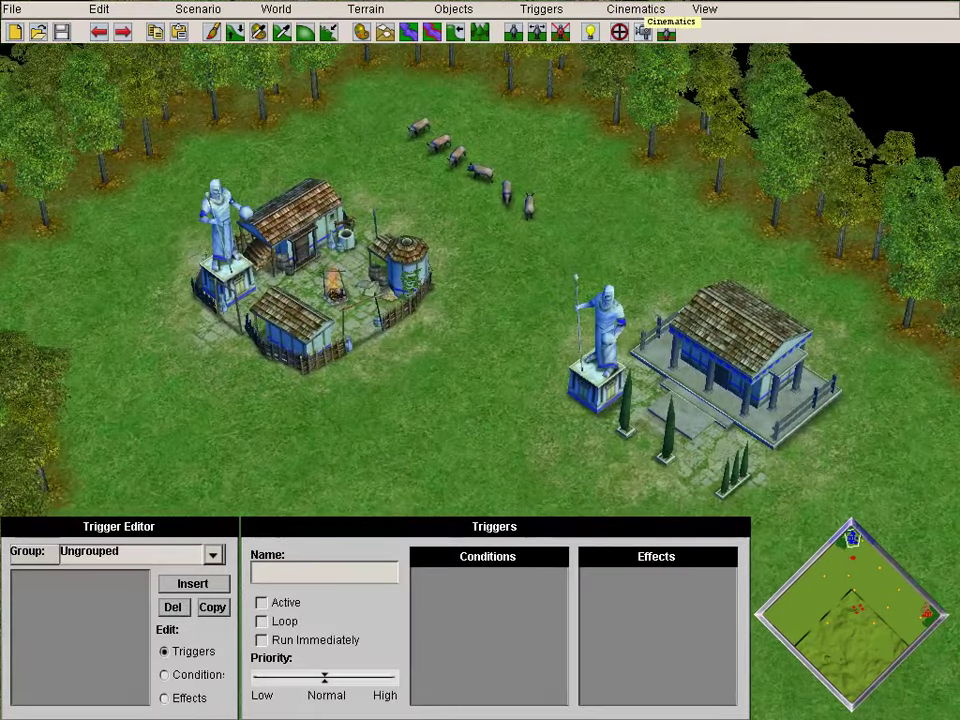
{"action": "left_click", "coordinate": [643, 32]}
{"action": "left_click", "coordinate": [172, 599]}
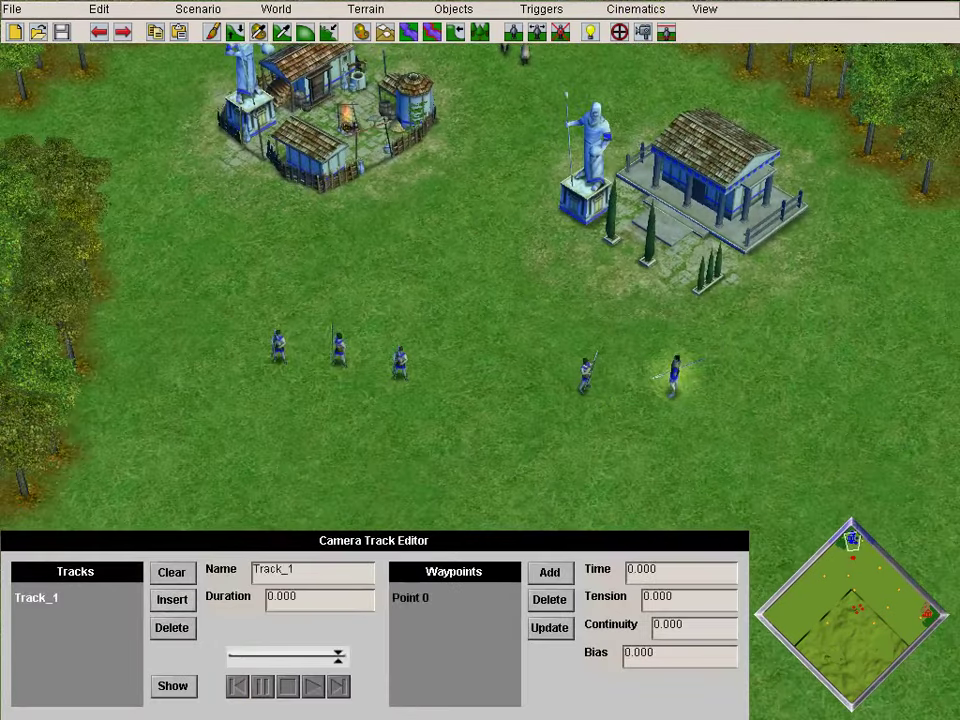
- Set the first camera track's duration to 9 and add a second waypoint over the red cavalry
{"action": "left_click", "coordinate": [274, 598]}
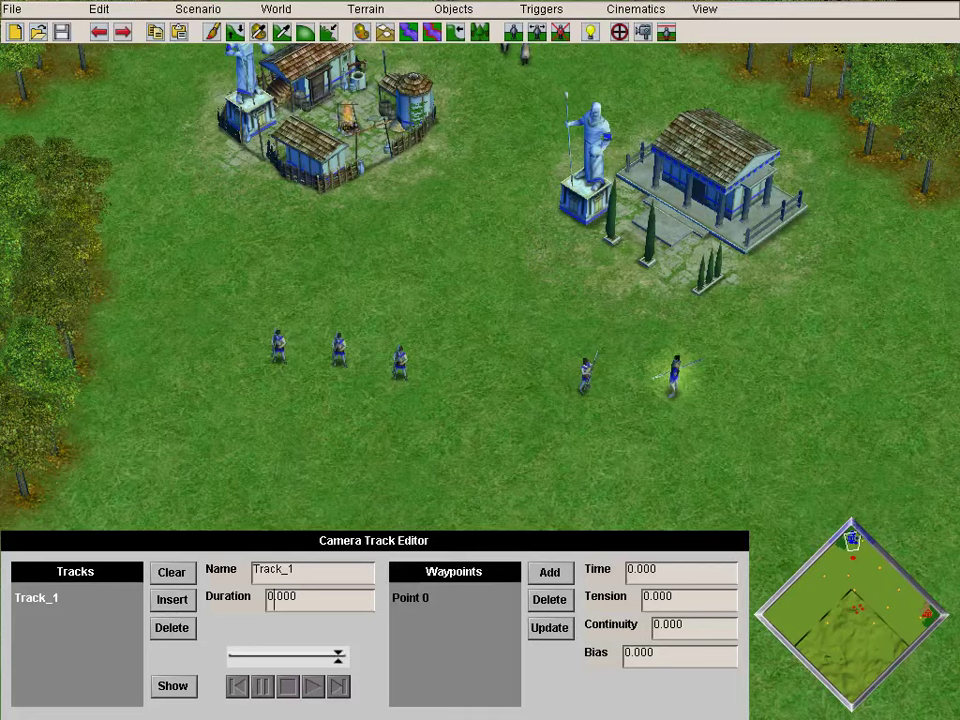
{"action": "key", "text": "shift+Left"}
{"action": "key", "text": "Down"}
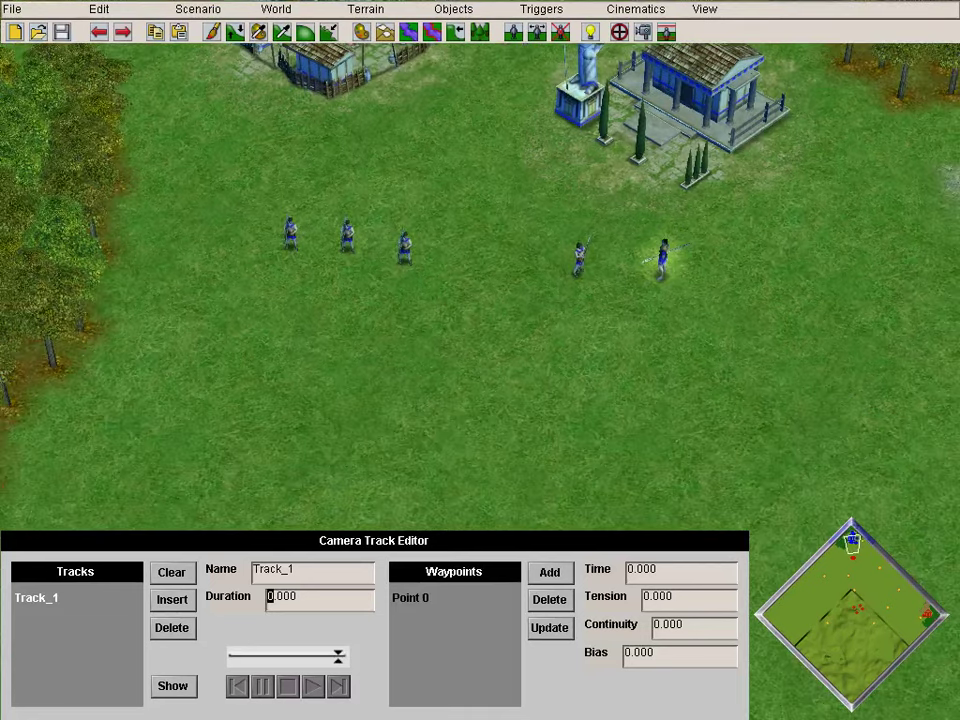
{"action": "key", "text": "Up"}
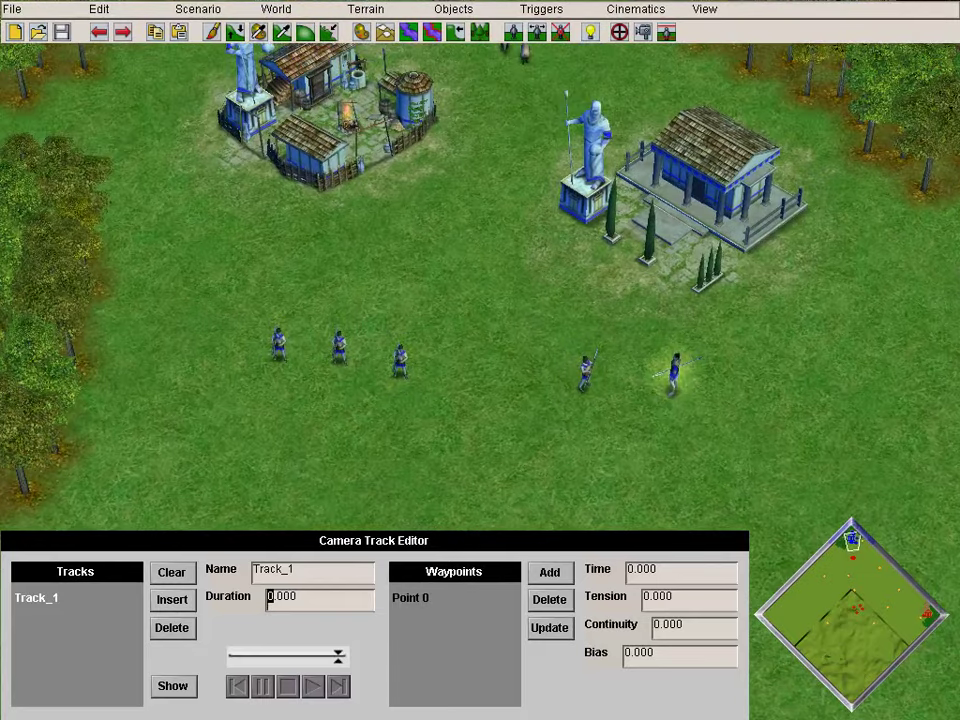
{"action": "type", "text": "9"}
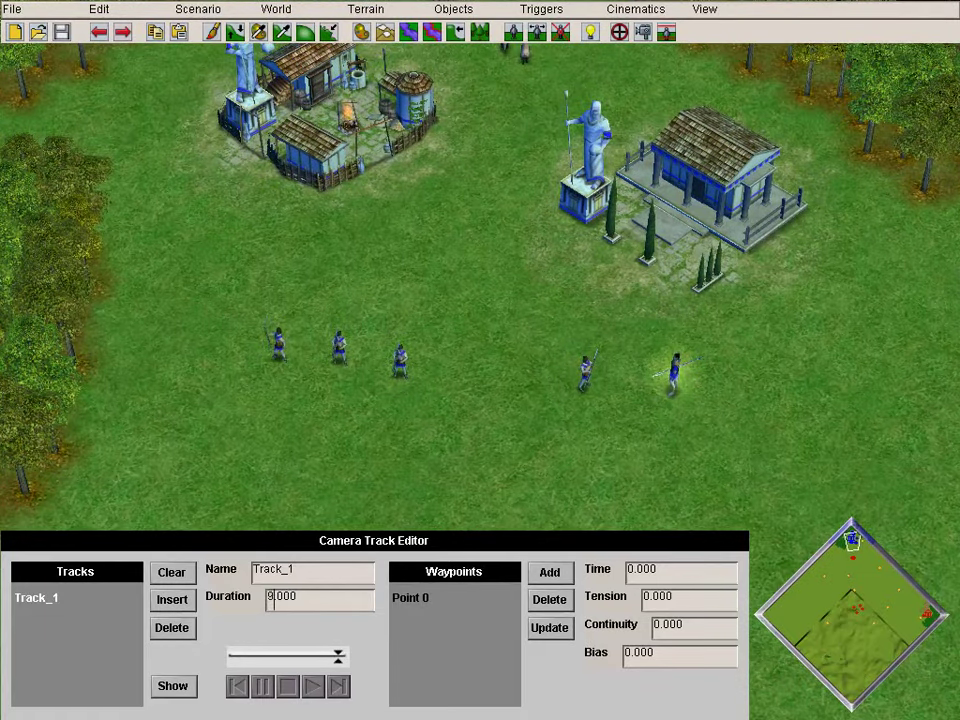
{"action": "left_click", "coordinate": [550, 573]}
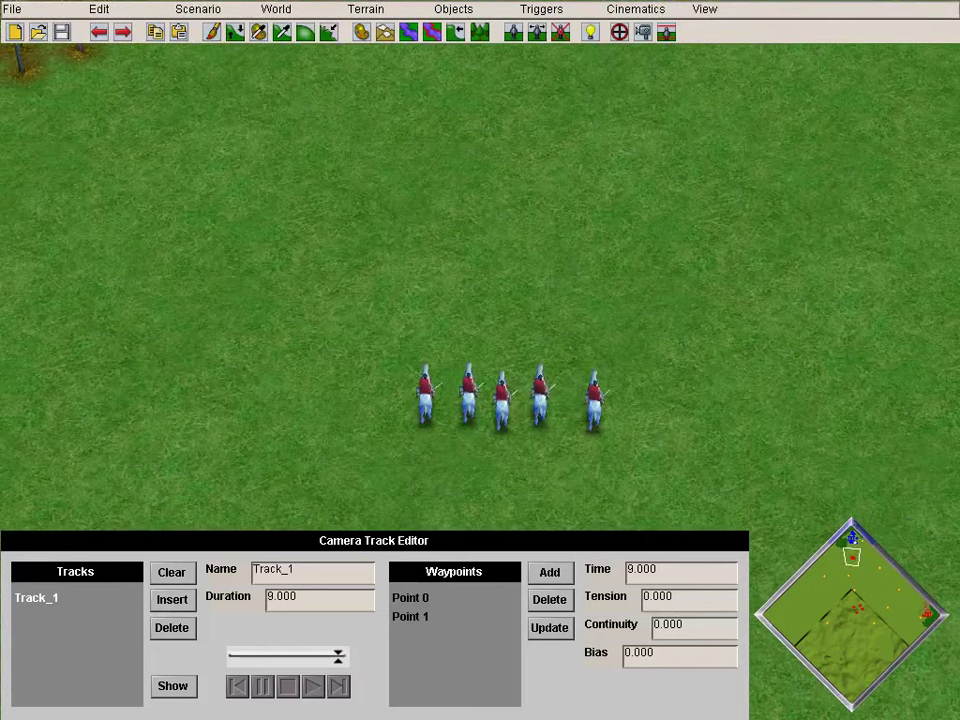
- Create a second camera track starting at the red cavalry, with a duration of 11 and an added end waypoint, and preview it
{"action": "left_click", "coordinate": [172, 600]}
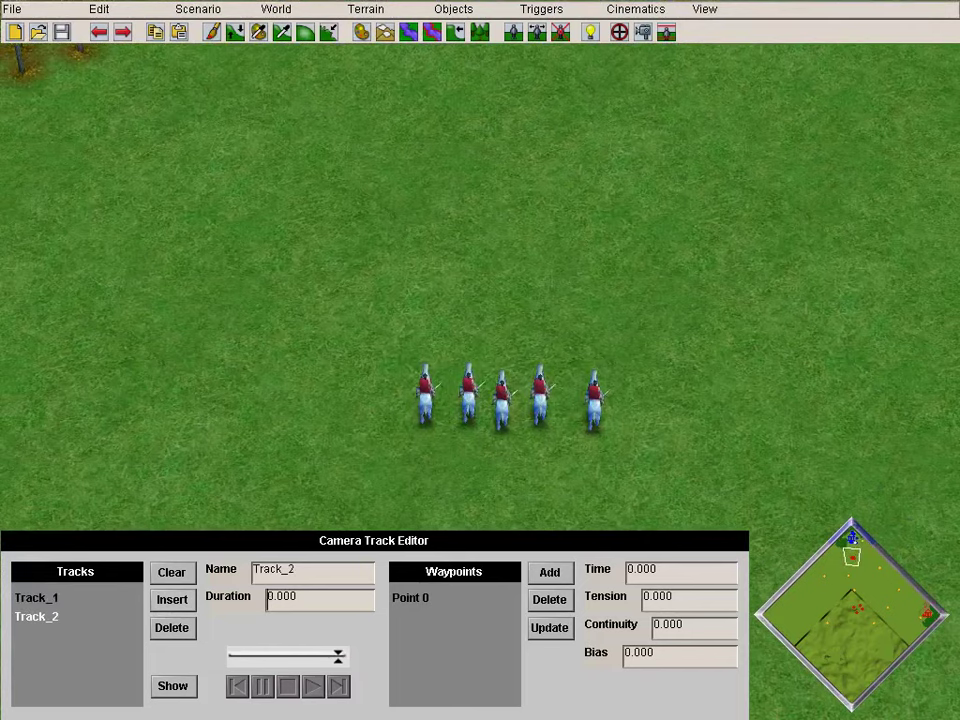
{"action": "key", "text": "Up"}
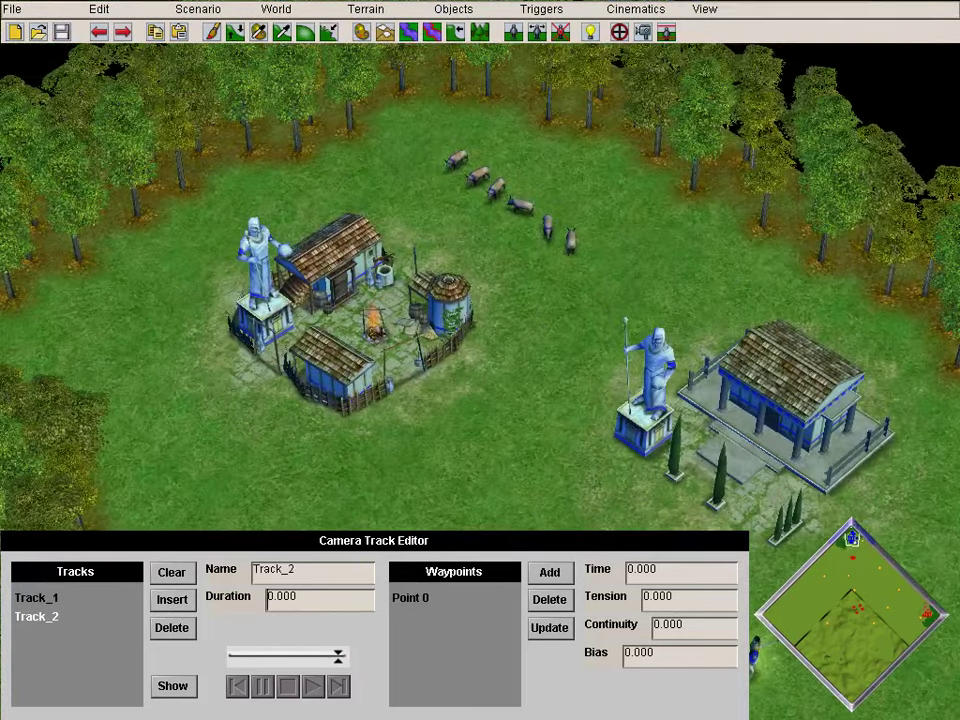
{"action": "key", "text": "BackSpace"}
{"action": "type", "text": "11"}
{"action": "left_click", "coordinate": [549, 573]}
{"action": "left_click", "coordinate": [313, 687]}
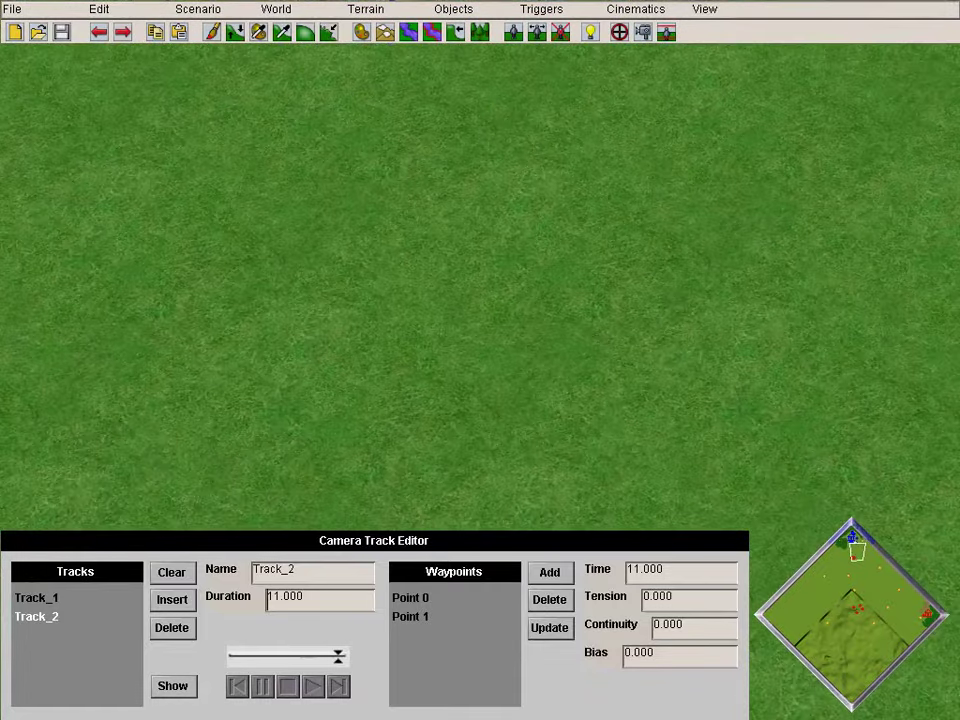
- Rename camera track Track_1 as Arkantos speaking
{"action": "left_click", "coordinate": [37, 598]}
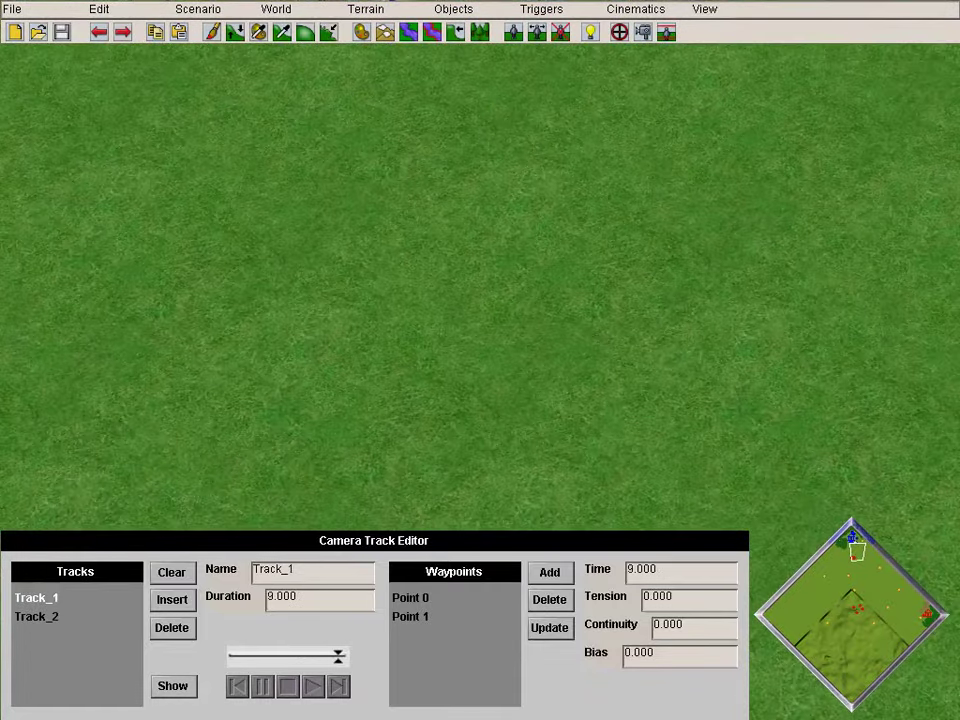
{"action": "left_click_drag", "start_coordinate": [295, 569], "coordinate": [252, 569]}
{"action": "type", "text": "A"}
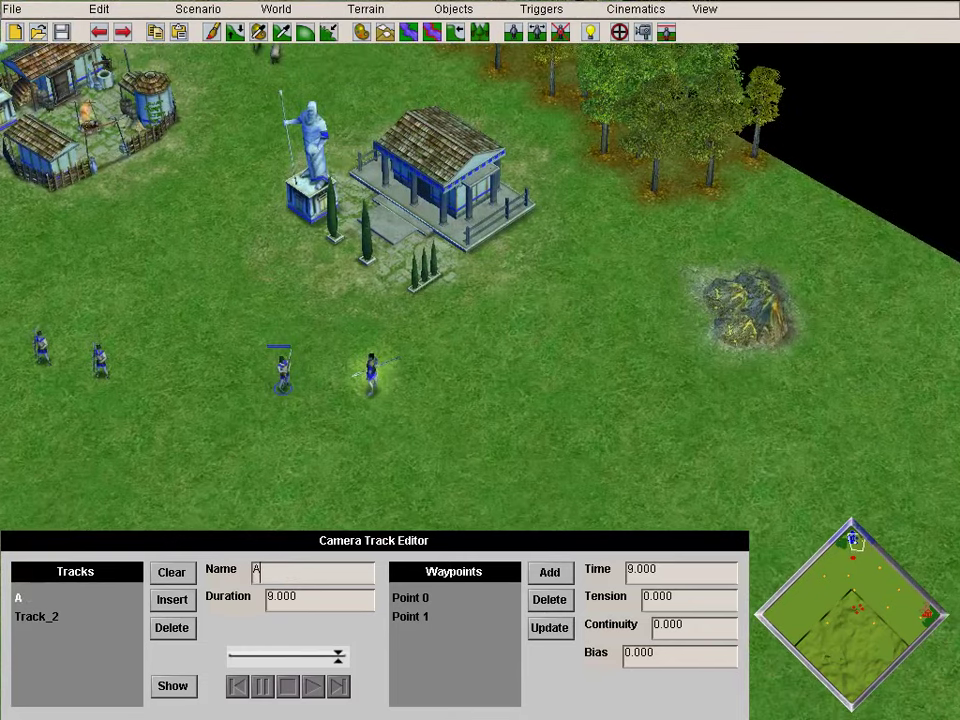
{"action": "type", "text": "rkanto"}
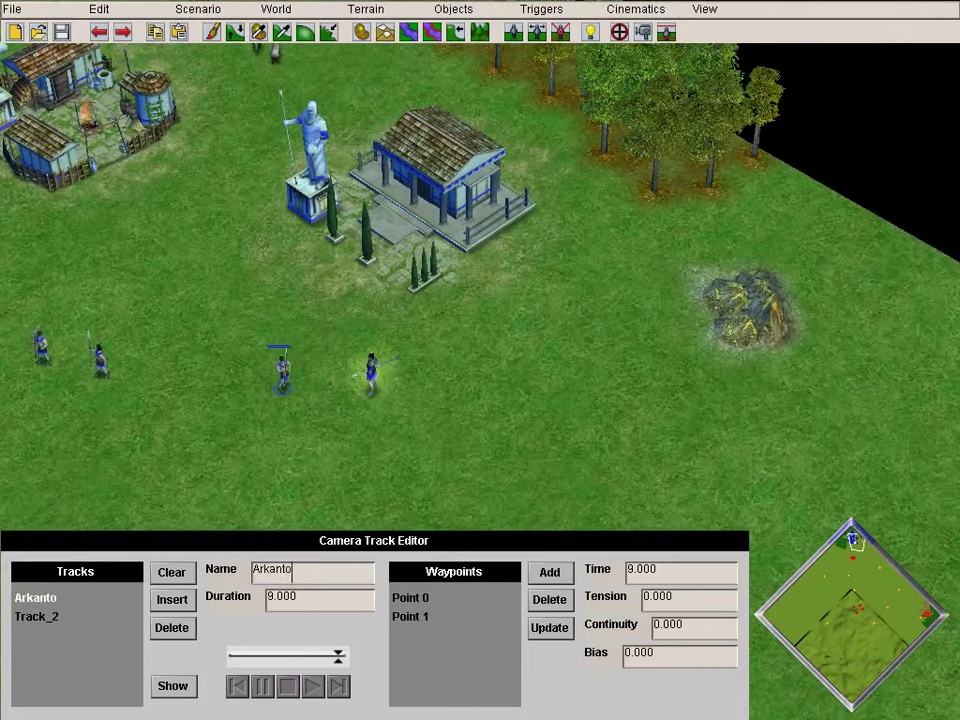
{"action": "type", "text": "s speak"}
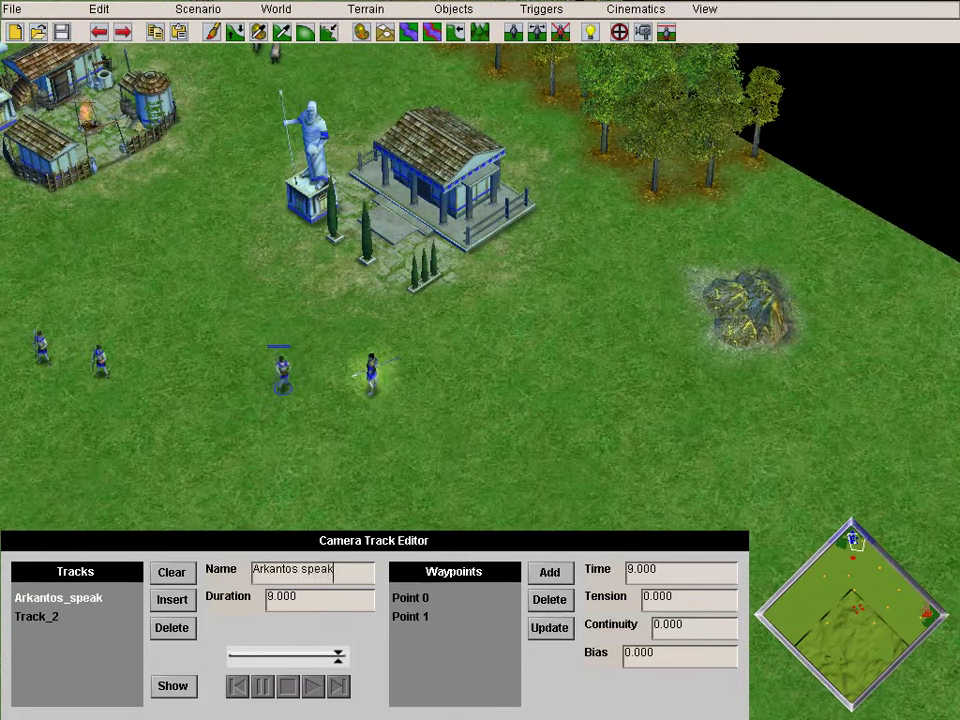
{"action": "type", "text": "ing"}
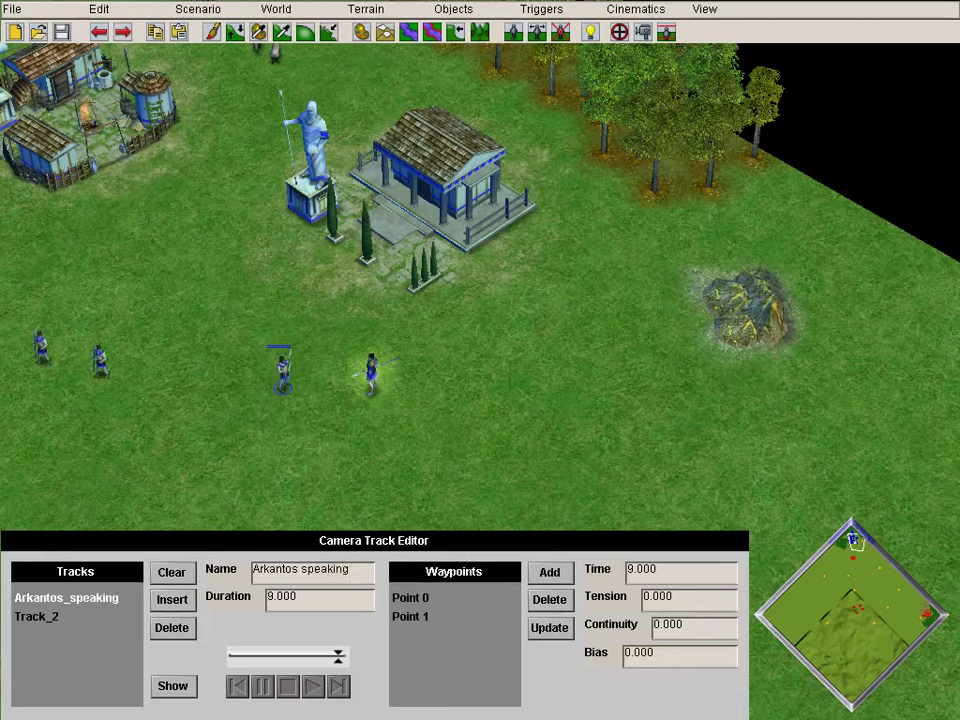
- Rename camera track Track_2 as Attack
{"action": "left_click", "coordinate": [37, 617]}
{"action": "left_click_drag", "start_coordinate": [300, 571], "coordinate": [185, 573]}
{"action": "type", "text": "A"}
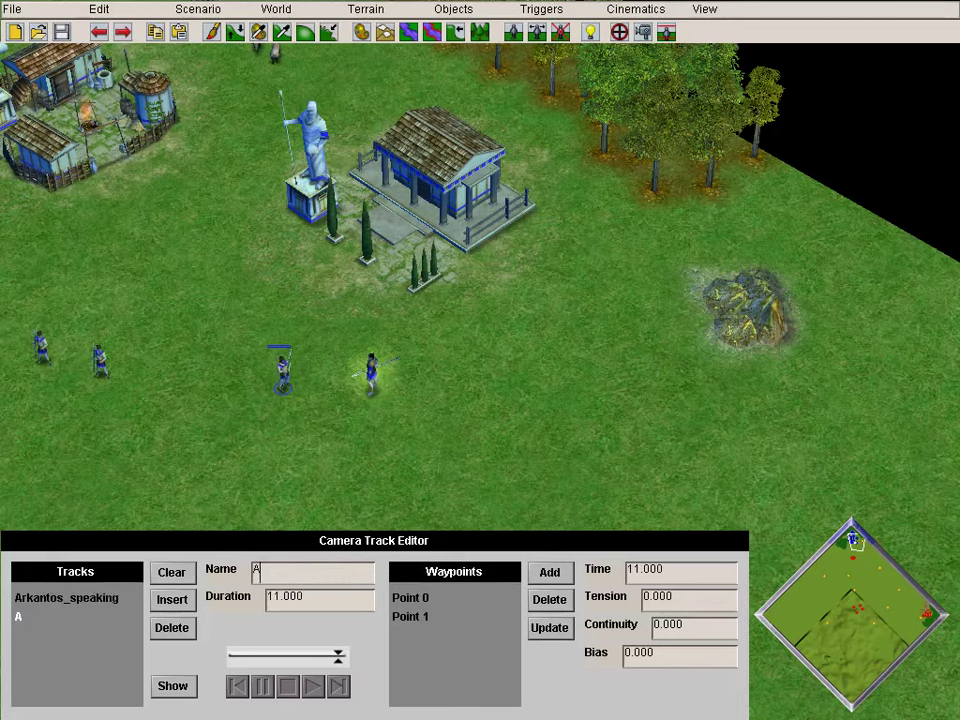
{"action": "type", "text": "ttack"}
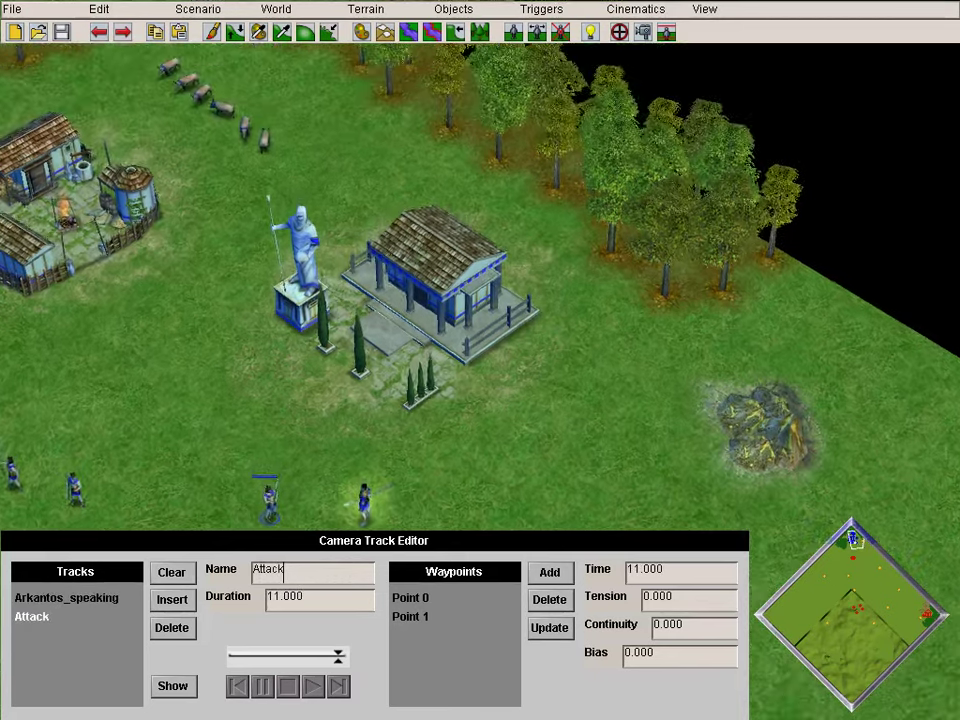
- Open the Trigger Editor and switch to the Cinematics trigger group
{"action": "left_click", "coordinate": [541, 9]}
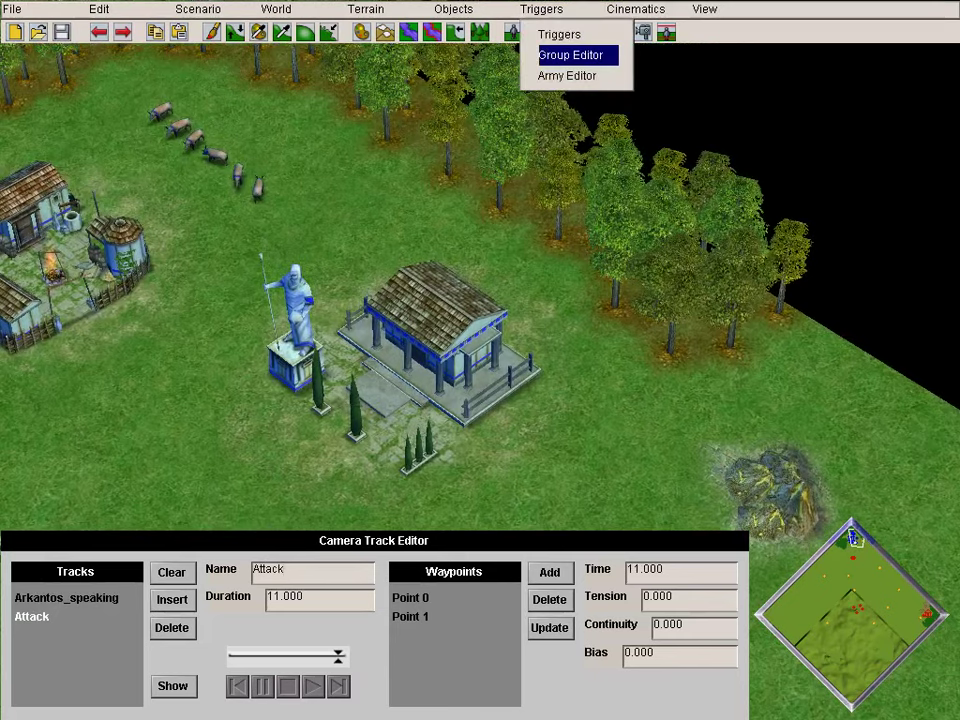
{"action": "left_click", "coordinate": [571, 55]}
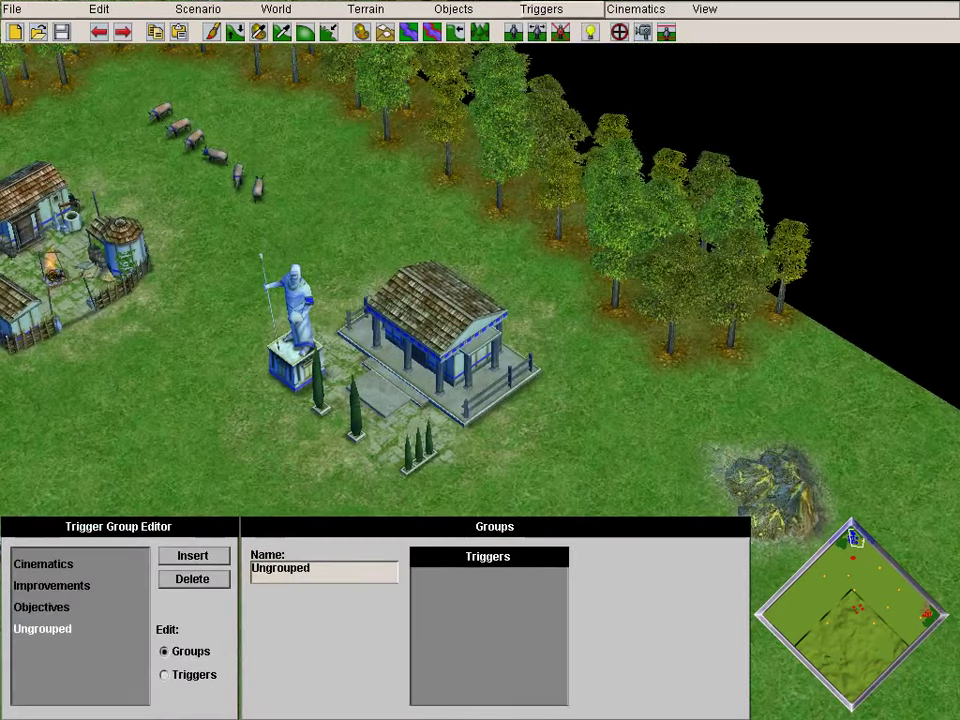
{"action": "left_click", "coordinate": [541, 9]}
{"action": "left_click", "coordinate": [566, 31]}
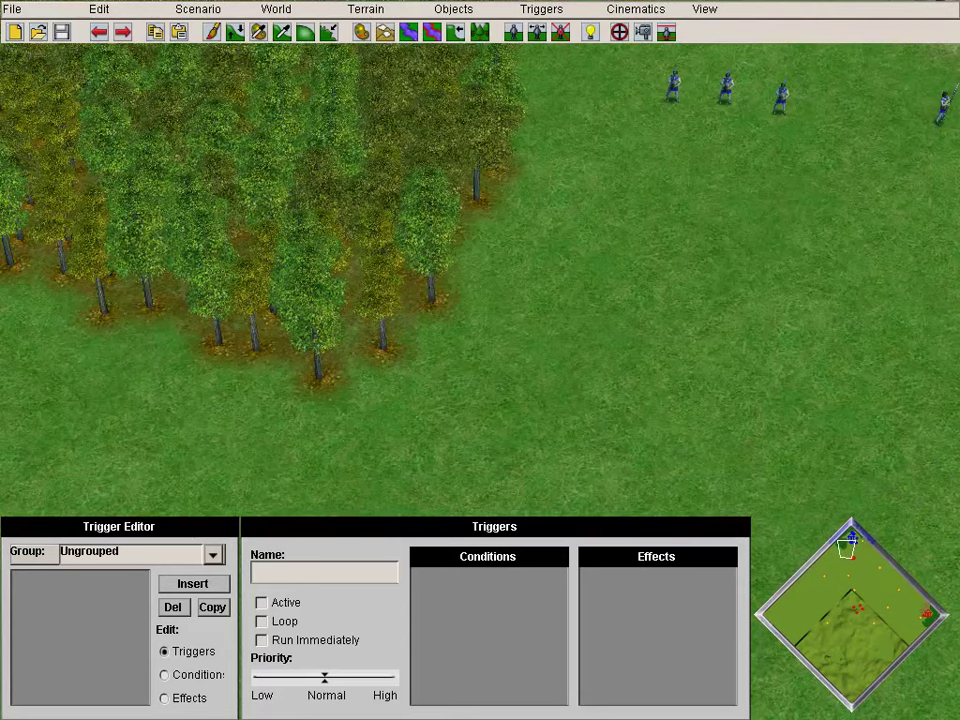
{"action": "left_click", "coordinate": [213, 554]}
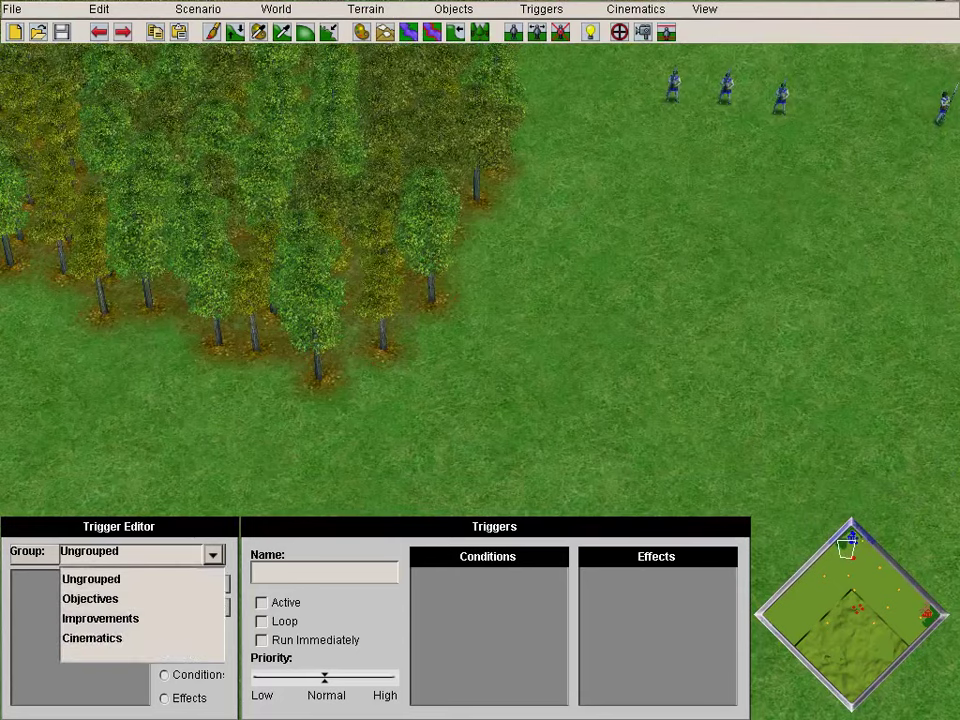
{"action": "left_click", "coordinate": [110, 638]}
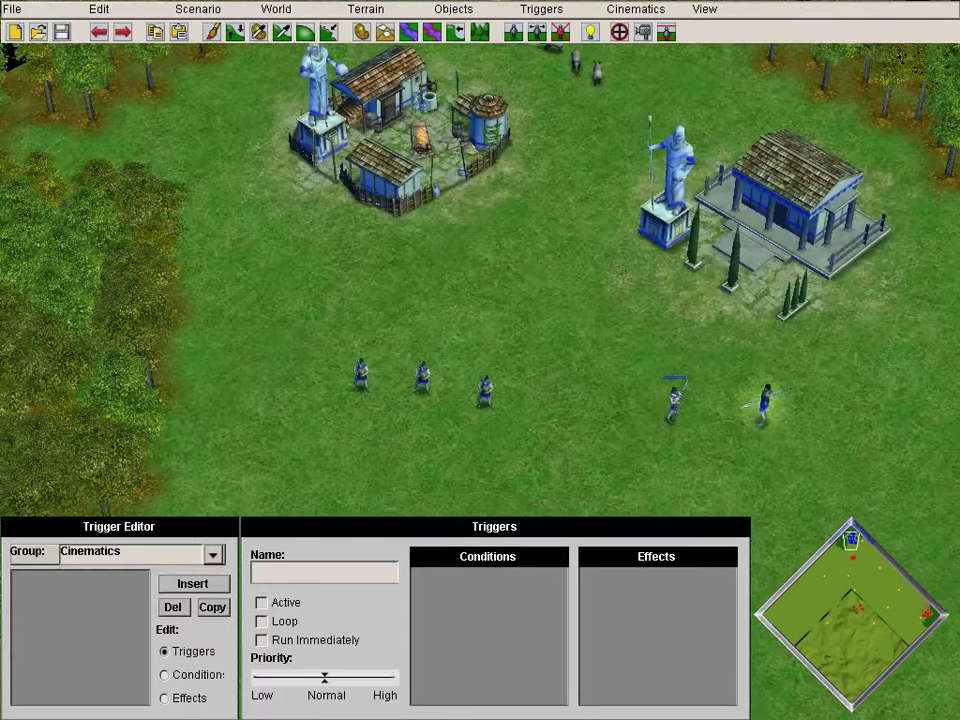
- Insert a new trigger in the Cinematics group and rename it Cinematic 1
{"action": "left_click", "coordinate": [193, 584]}
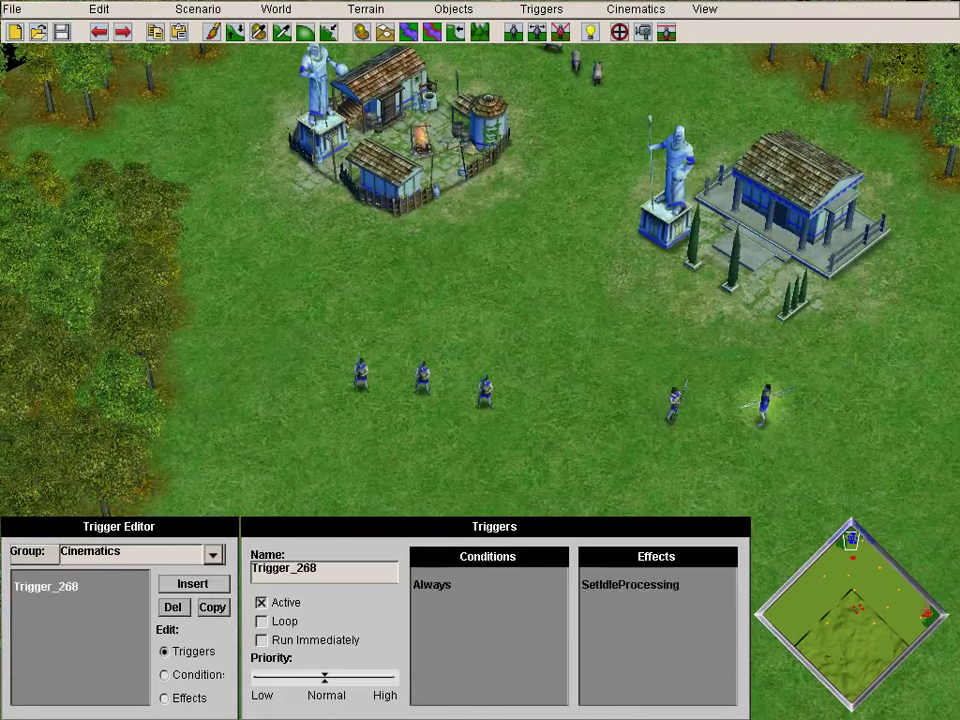
{"action": "left_click_drag", "start_coordinate": [318, 570], "coordinate": [251, 570]}
{"action": "type", "text": "Ci"}
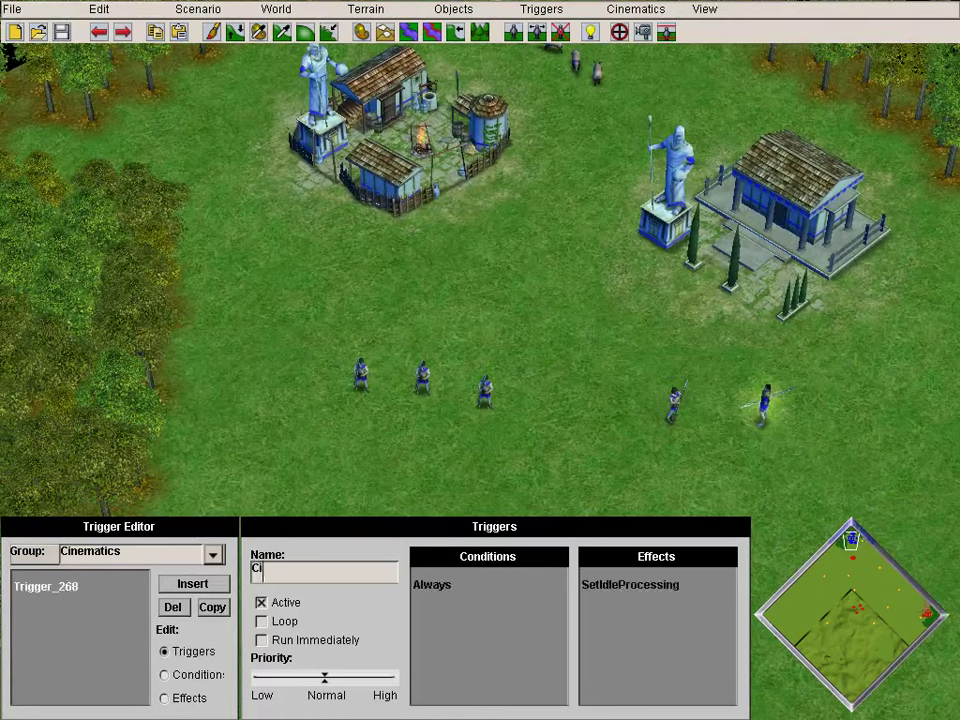
{"action": "type", "text": "nematic 1"}
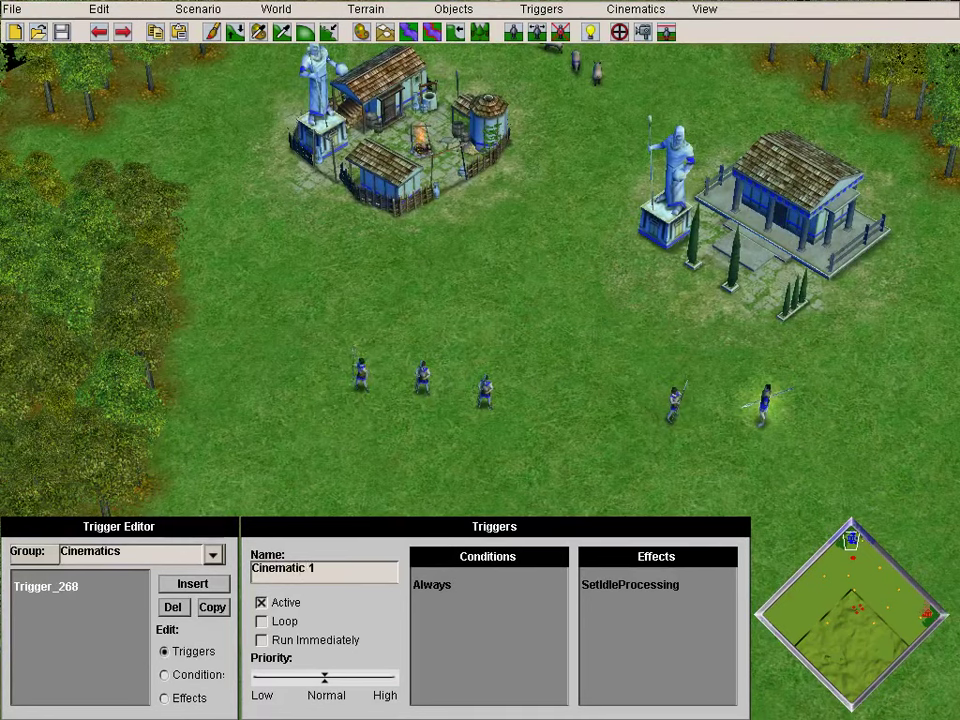
{"action": "key", "text": "Return"}
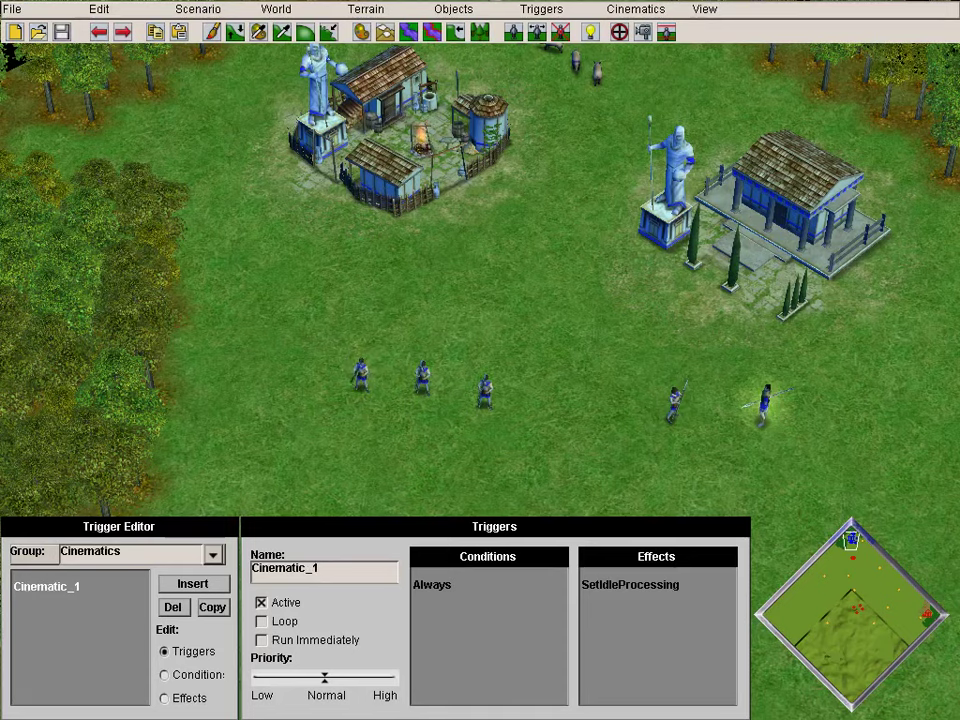
- Set the Cinematic_1 trigger to run immediately and keep it active
{"action": "key", "text": "Down"}
{"action": "key", "text": "Up"}
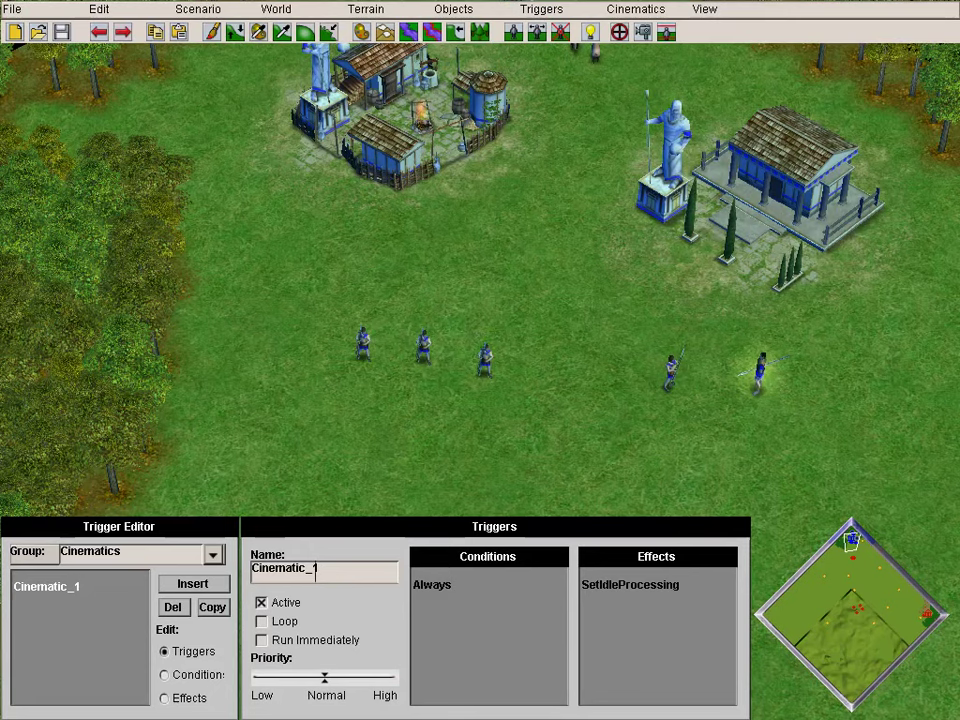
{"action": "left_click", "coordinate": [261, 640]}
{"action": "left_click", "coordinate": [261, 603]}
{"action": "left_click", "coordinate": [261, 603]}
- Change the first effect of Cinematic_1 to a Camera Track effect that plays the Arkantos_speaking track
{"action": "left_click", "coordinate": [164, 698]}
{"action": "left_click", "coordinate": [725, 557]}
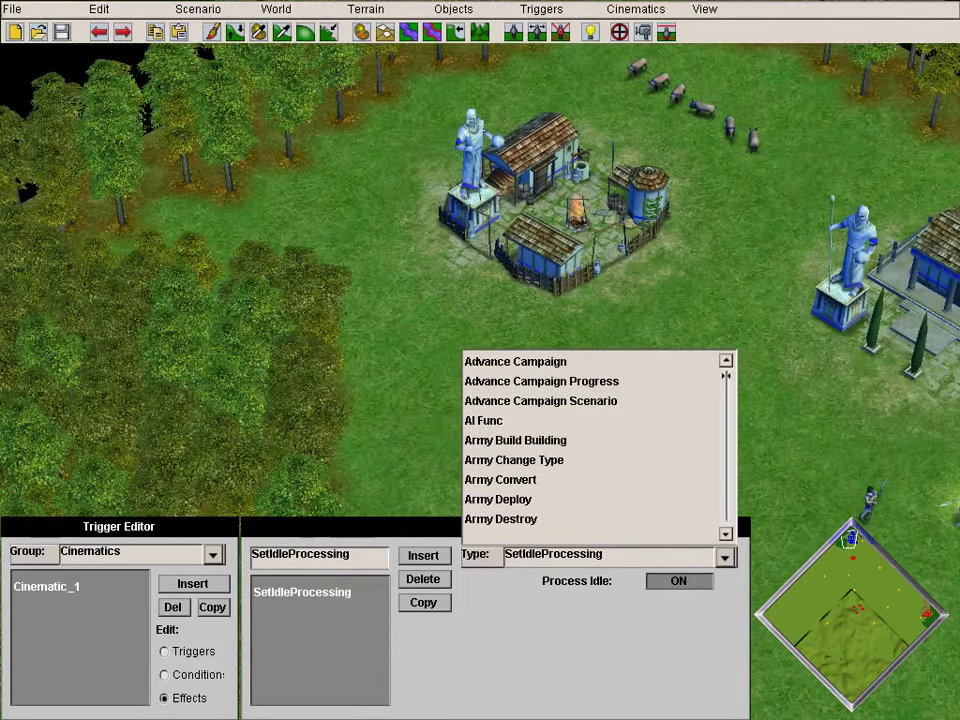
{"action": "scroll", "coordinate": [590, 421], "scroll_direction": "down", "scroll_amount": 5}
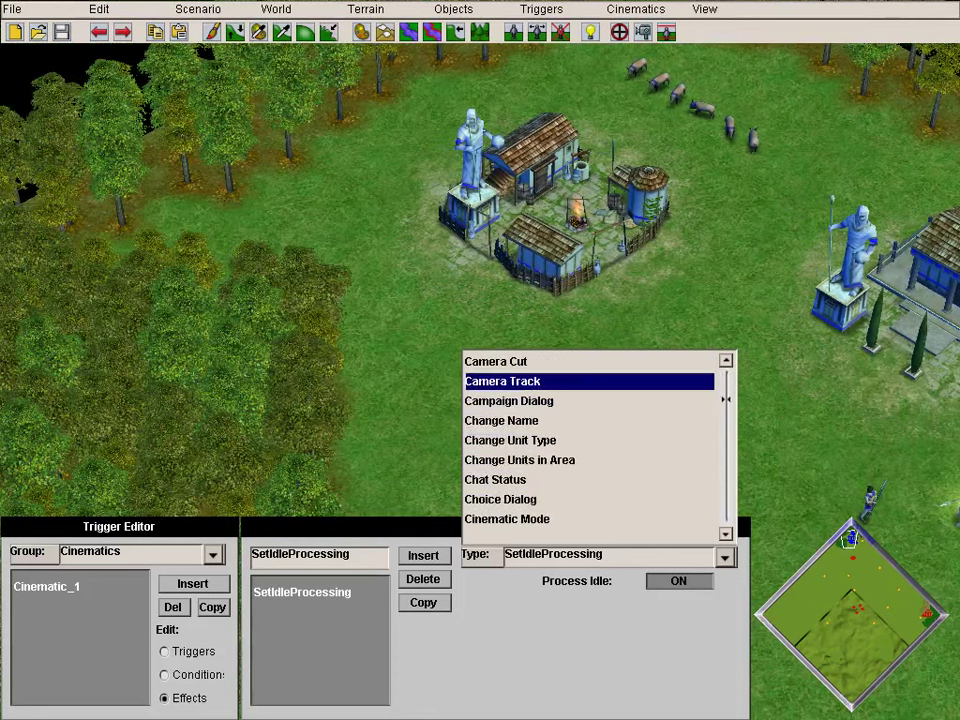
{"action": "left_click", "coordinate": [502, 381]}
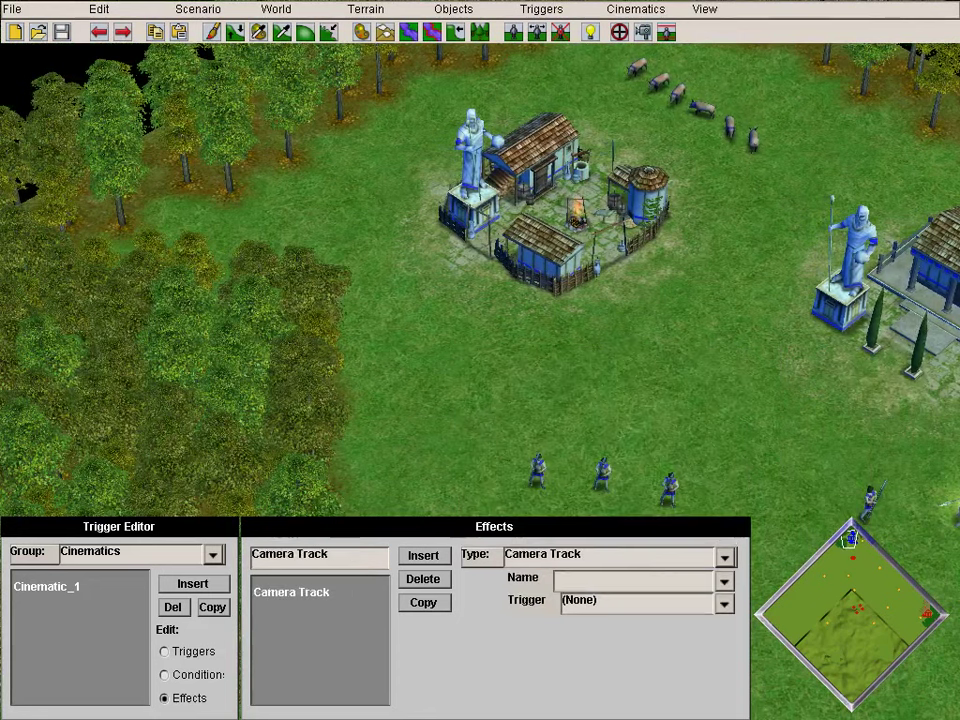
{"action": "left_click", "coordinate": [724, 582]}
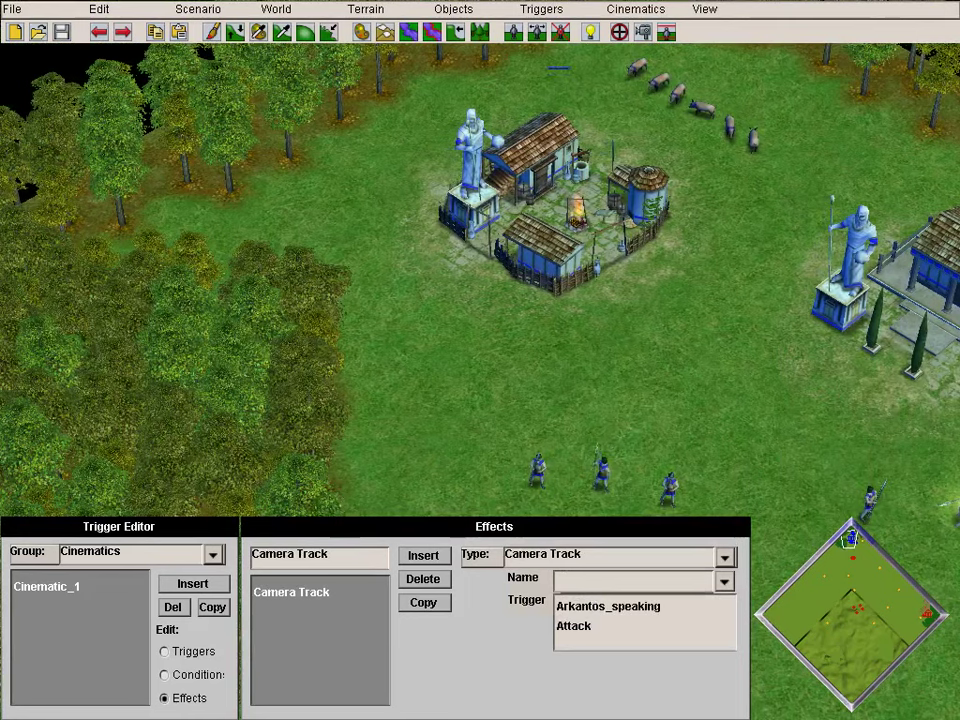
{"action": "left_click", "coordinate": [608, 606]}
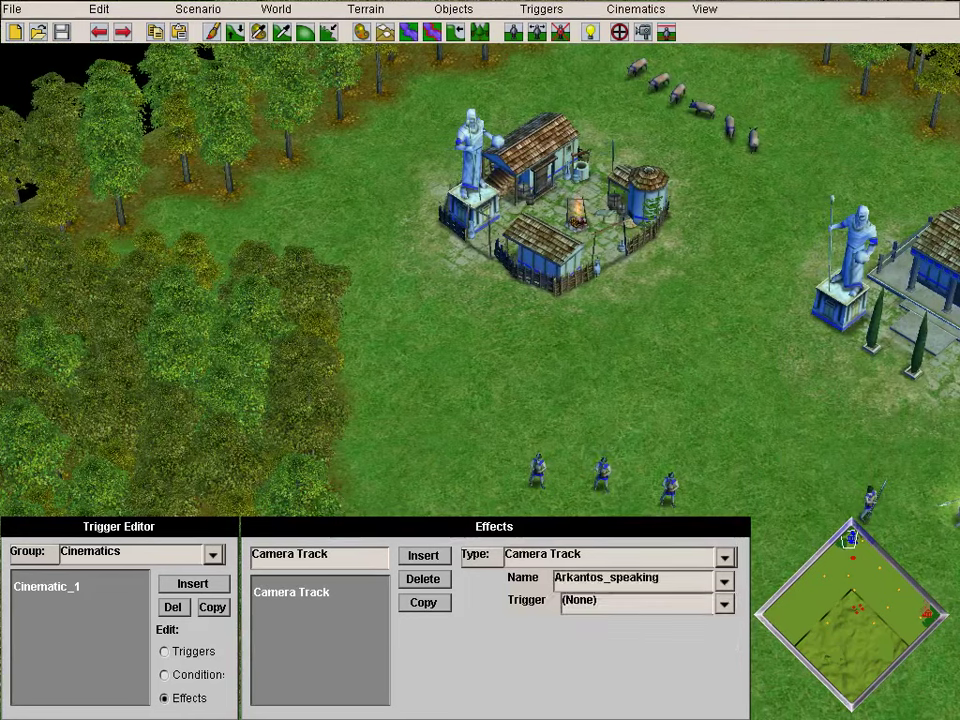
- Add a second effect to Cinematic_1 of type Cinematic Mode
{"action": "left_click", "coordinate": [423, 555]}
{"action": "left_click", "coordinate": [724, 557]}
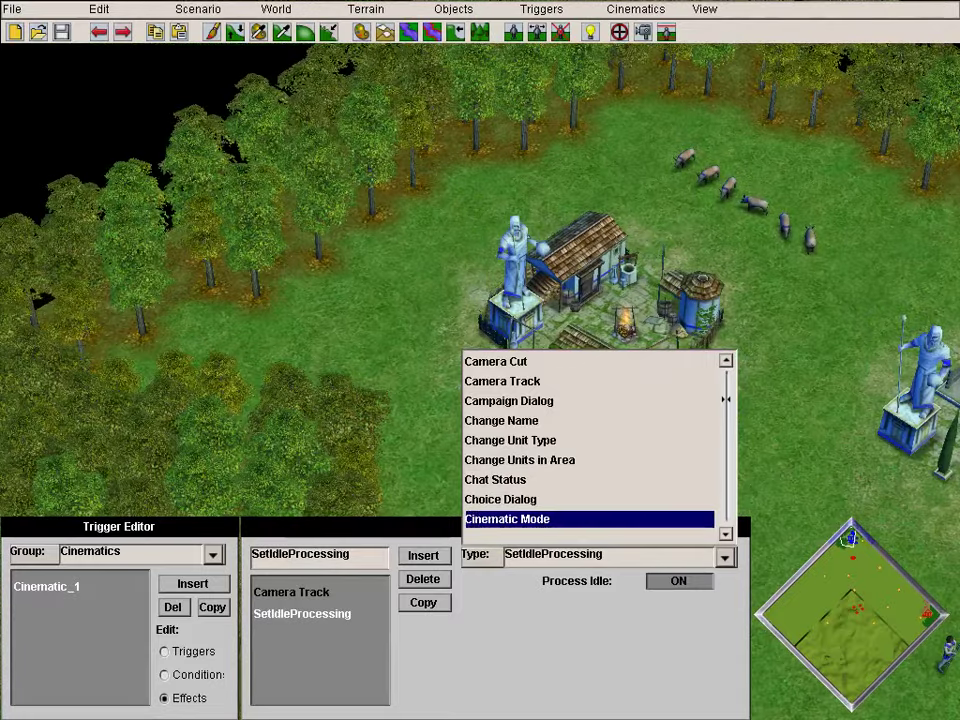
{"action": "left_click", "coordinate": [507, 519]}
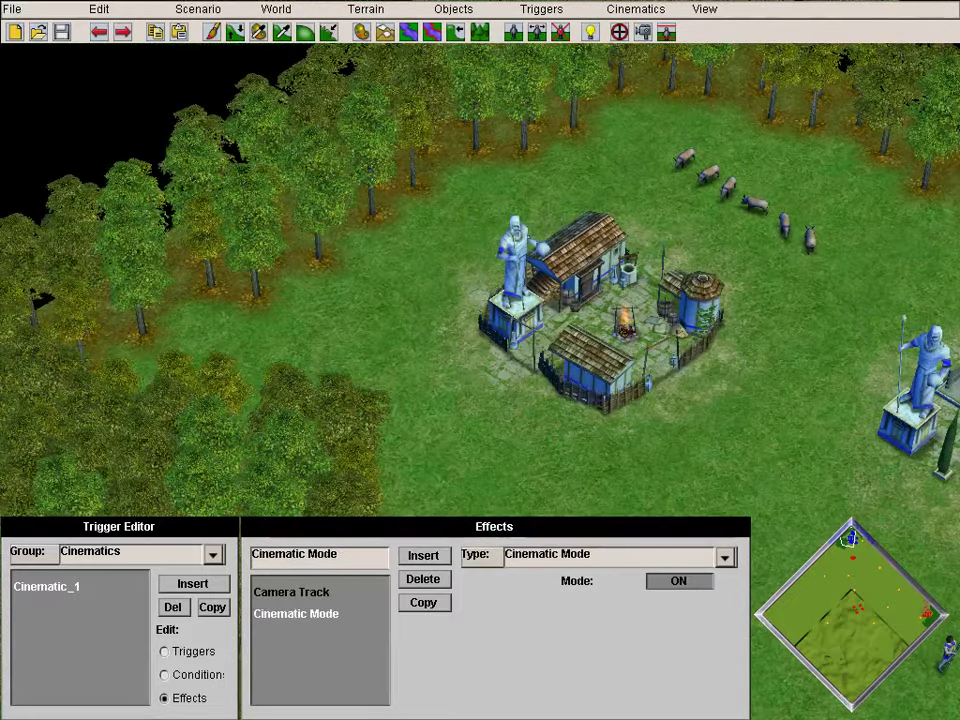
- Add a third effect to Cinematic_1 of type Sound Filename
{"action": "left_click", "coordinate": [423, 555]}
{"action": "left_click", "coordinate": [724, 557]}
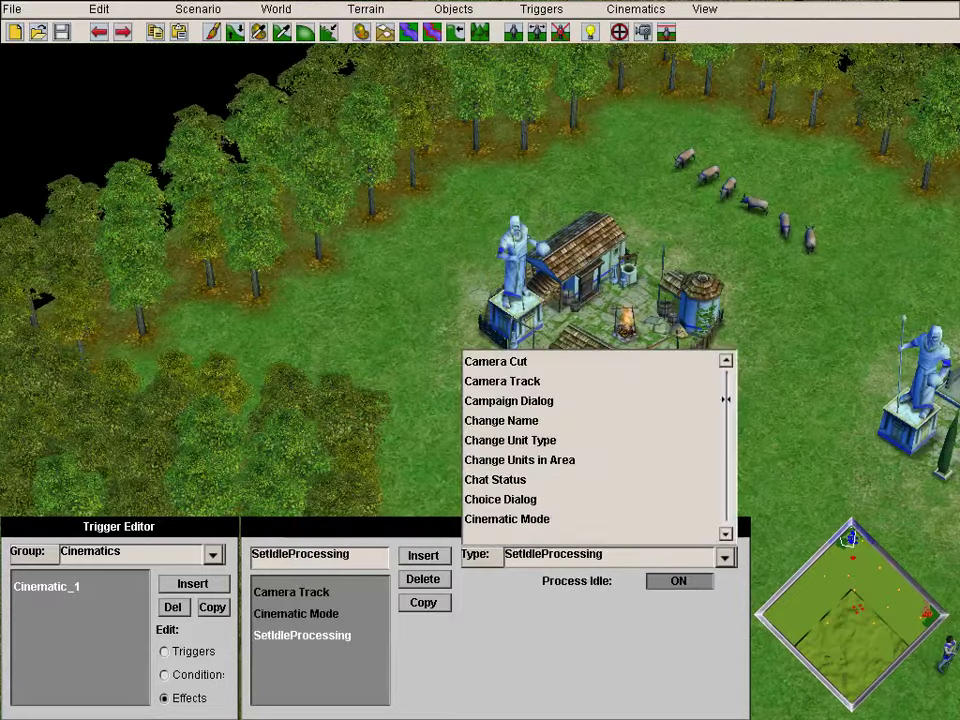
{"action": "left_click_drag", "start_coordinate": [726, 400], "coordinate": [726, 504]}
{"action": "left_click", "coordinate": [726, 534]}
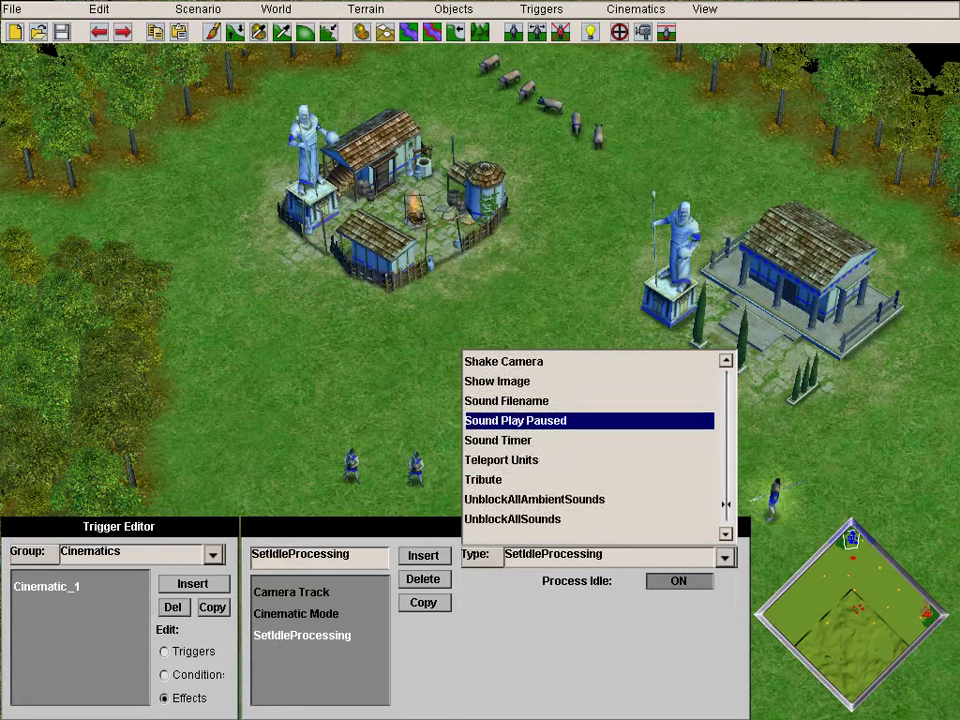
{"action": "left_click", "coordinate": [507, 402]}
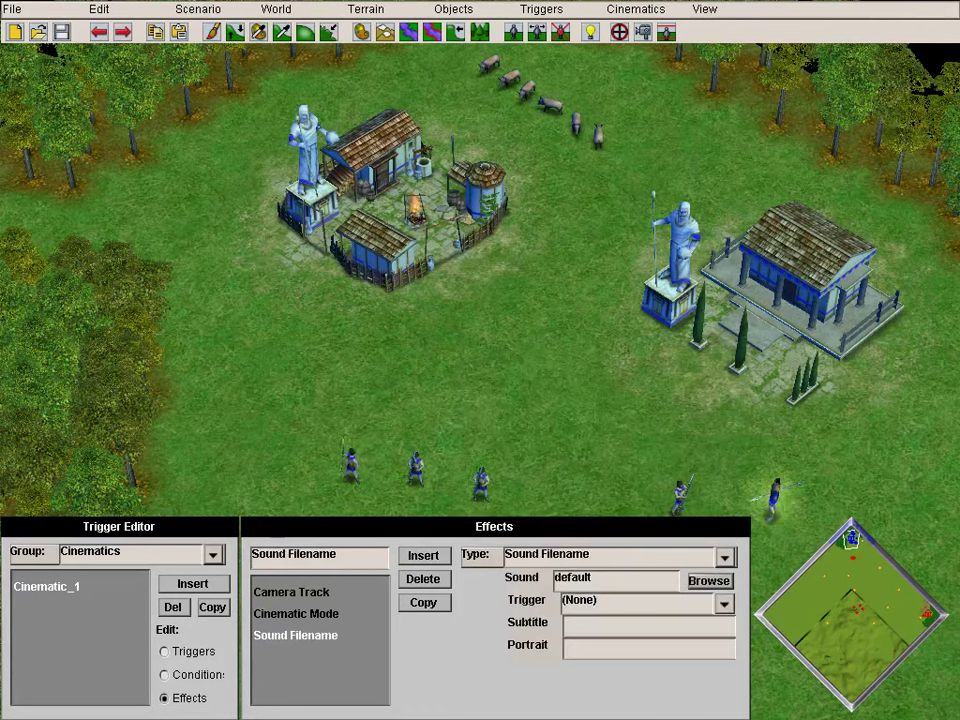
- Set the sound's subtitle to "Arkantos: We have been warned by general Melagius that he is going to attack us. So we must prepare defenses"
{"action": "left_click", "coordinate": [620, 626]}
{"action": "type", "text": "Arkam"}
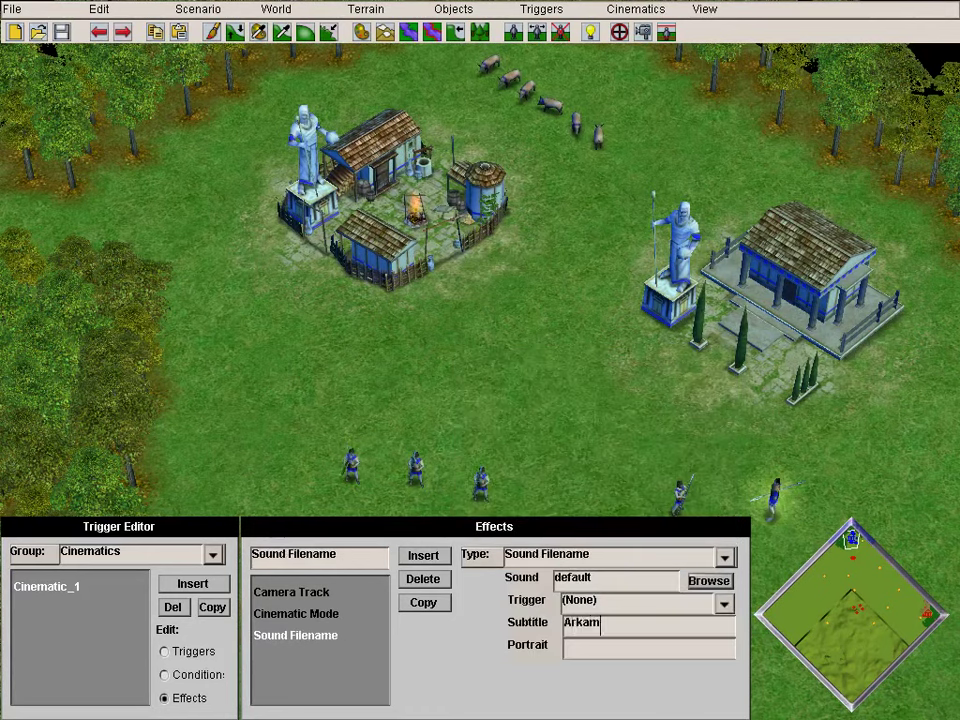
{"action": "key", "text": "BackSpace"}
{"action": "key", "text": "BackSpace"}
{"action": "type", "text": "anro"}
{"action": "key", "text": "BackSpace"}
{"action": "key", "text": "BackSpace"}
{"action": "type", "text": "tos:"}
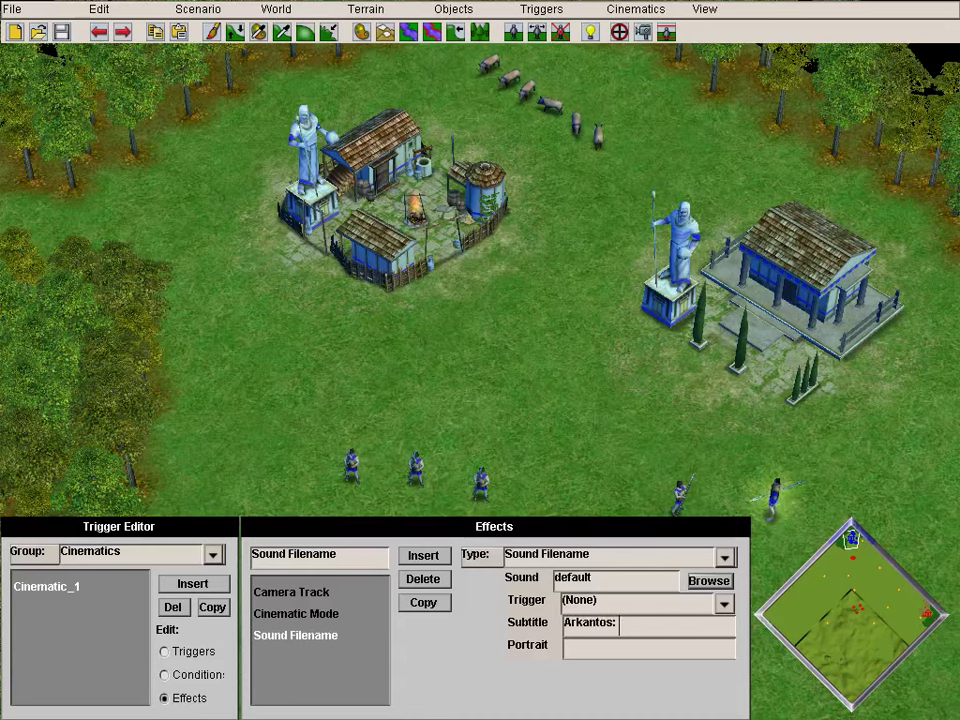
{"action": "key", "text": "Down"}
{"action": "key", "text": "Down"}
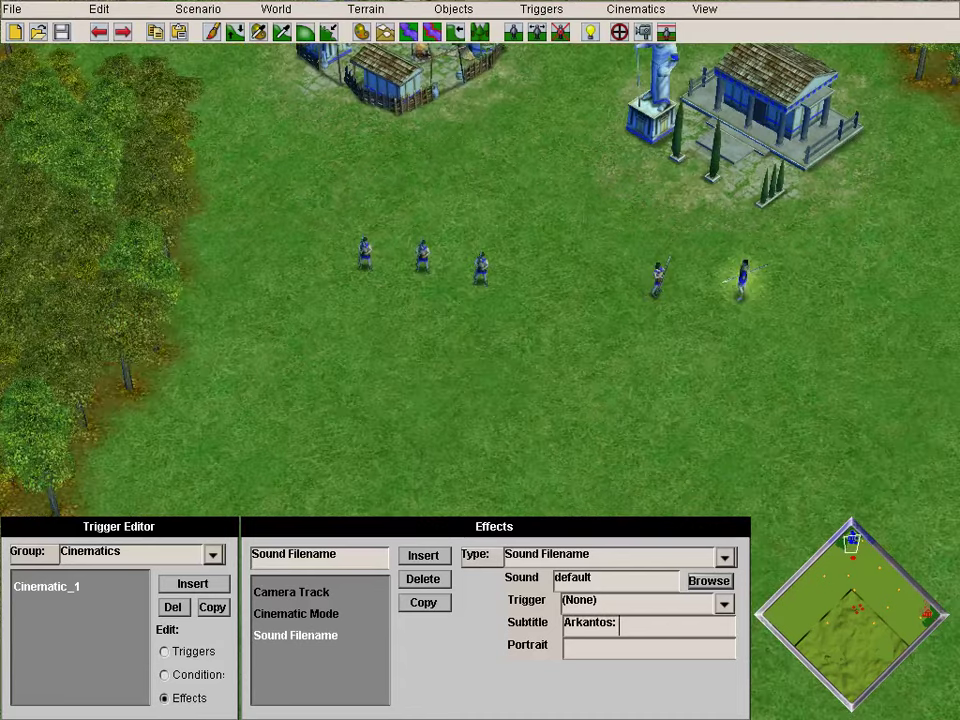
{"action": "key", "text": "Up"}
{"action": "key", "text": "Up"}
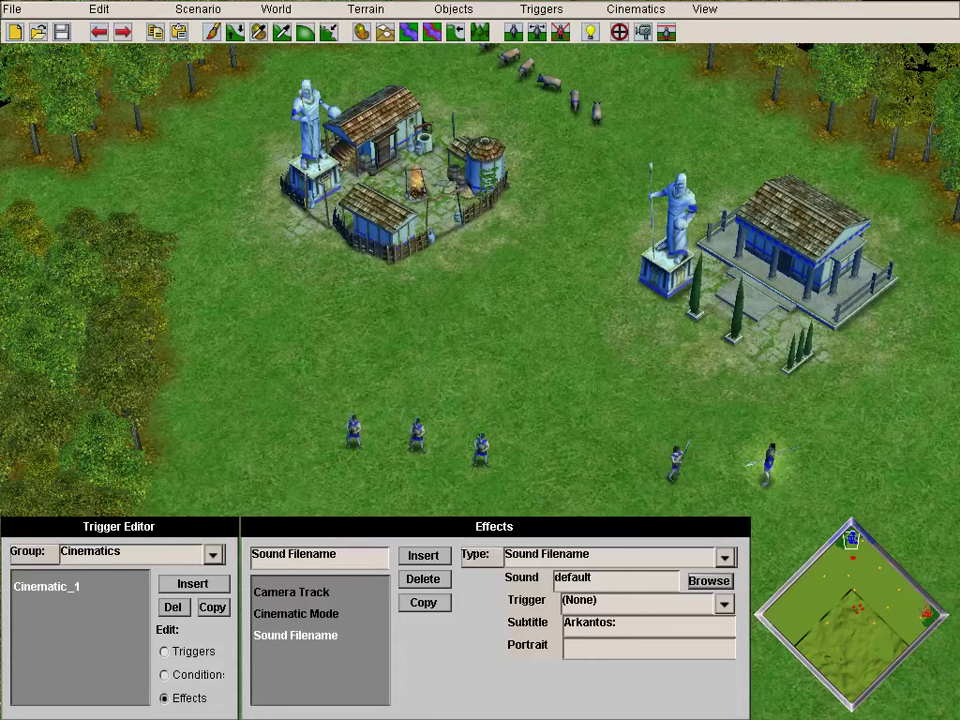
{"action": "type", "text": "We"}
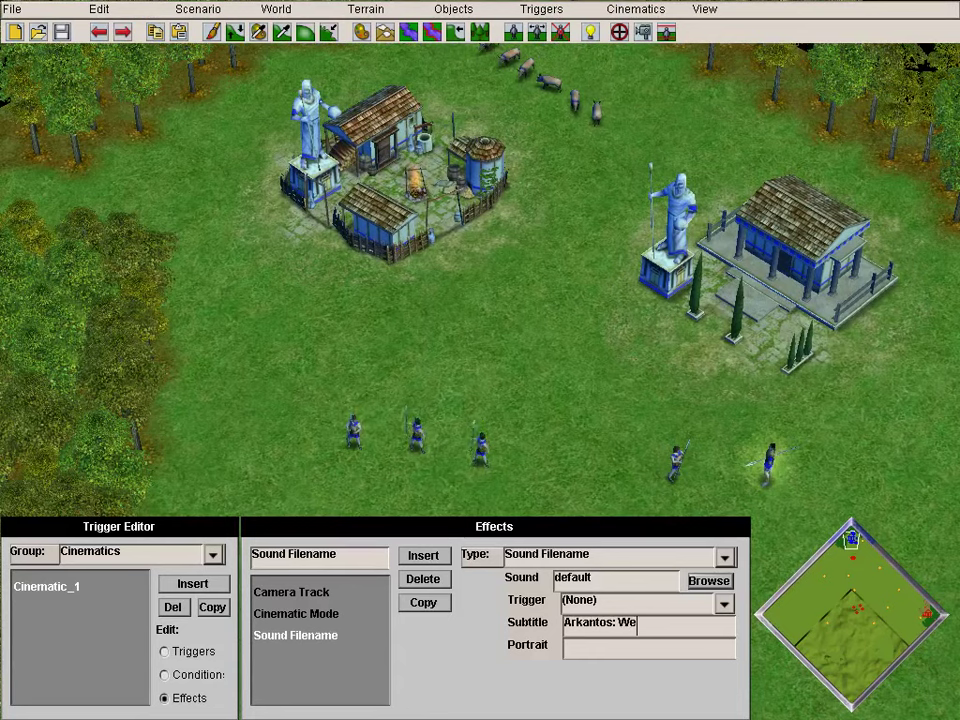
{"action": "type", "text": " rece"}
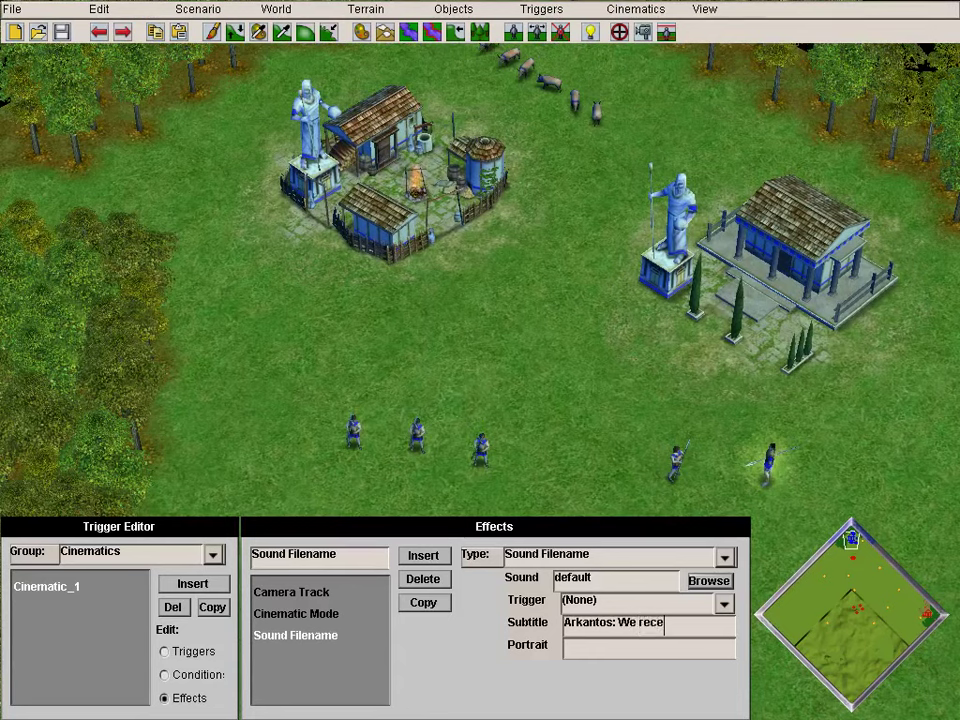
{"action": "key", "text": "BackSpace"}
{"action": "key", "text": "BackSpace"}
{"action": "key", "text": "BackSpace"}
{"action": "key", "text": "BackSpace"}
{"action": "key", "text": "BackSpace"}
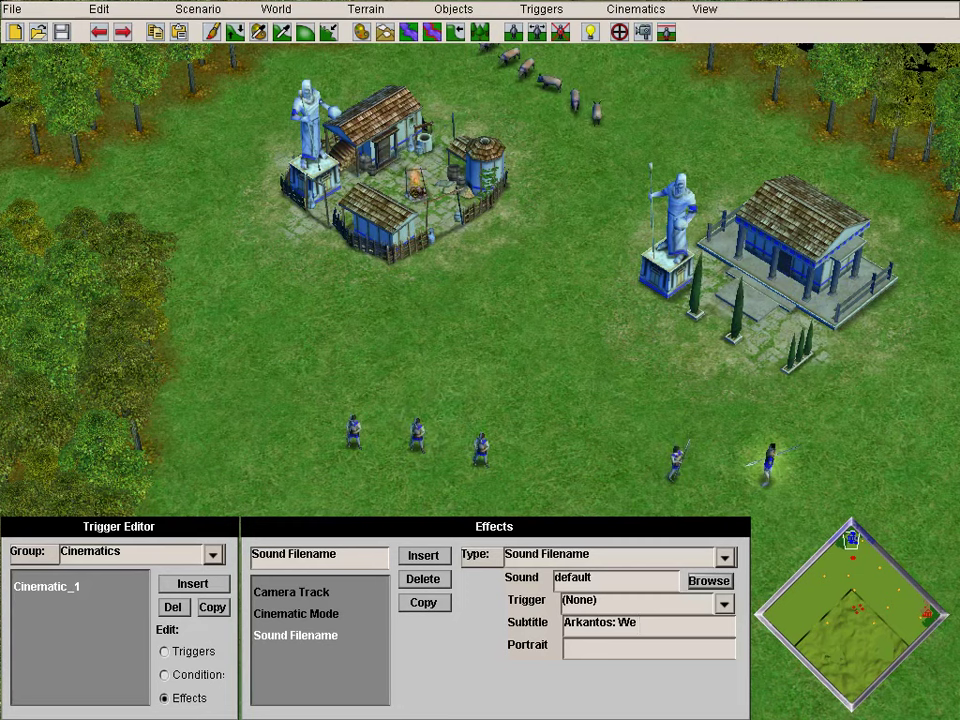
{"action": "type", "text": "have been w"}
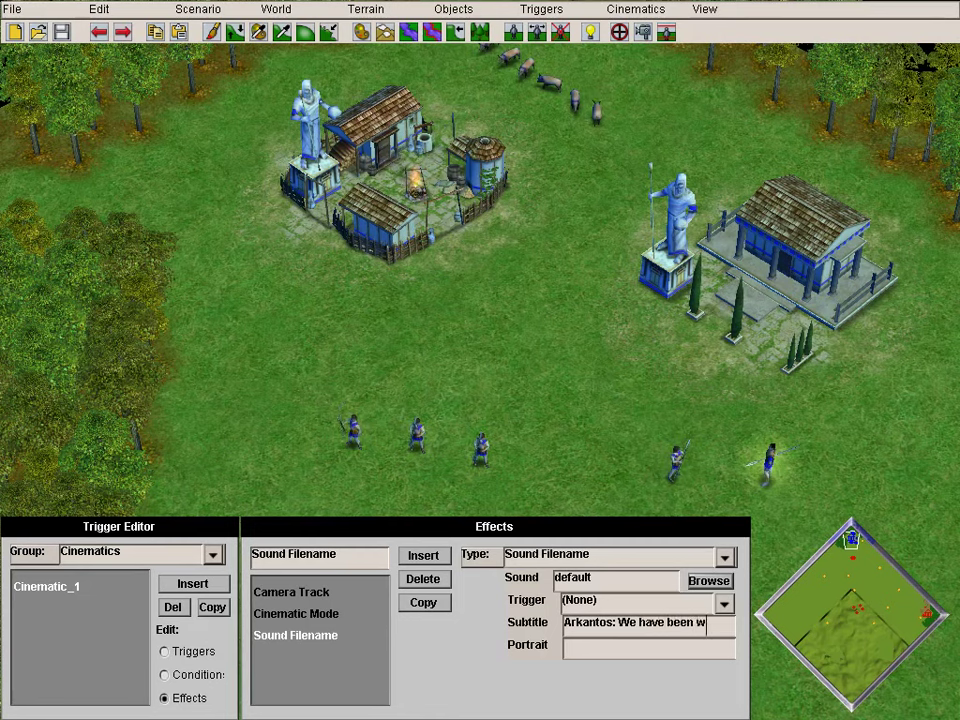
{"action": "type", "text": "arned by general"}
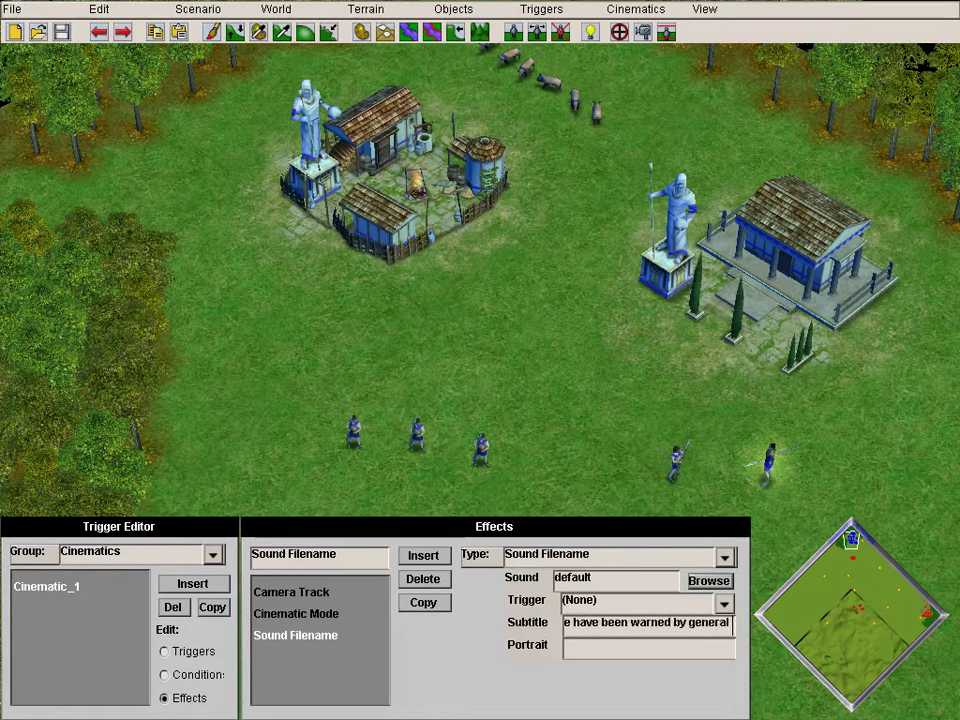
{"action": "type", "text": " Mela"}
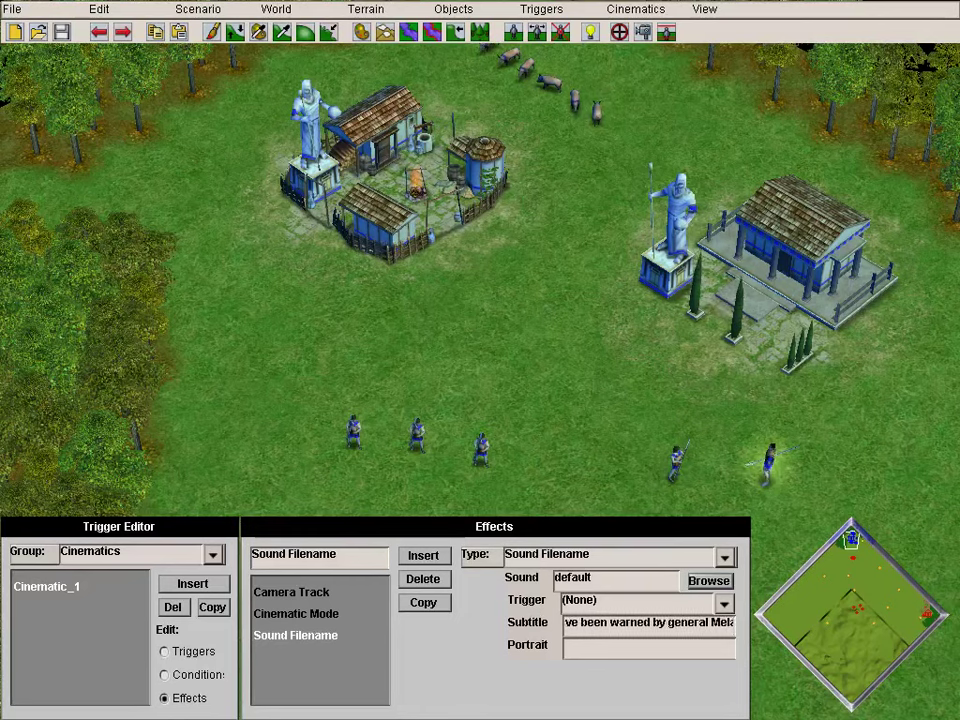
{"action": "type", "text": "gius"}
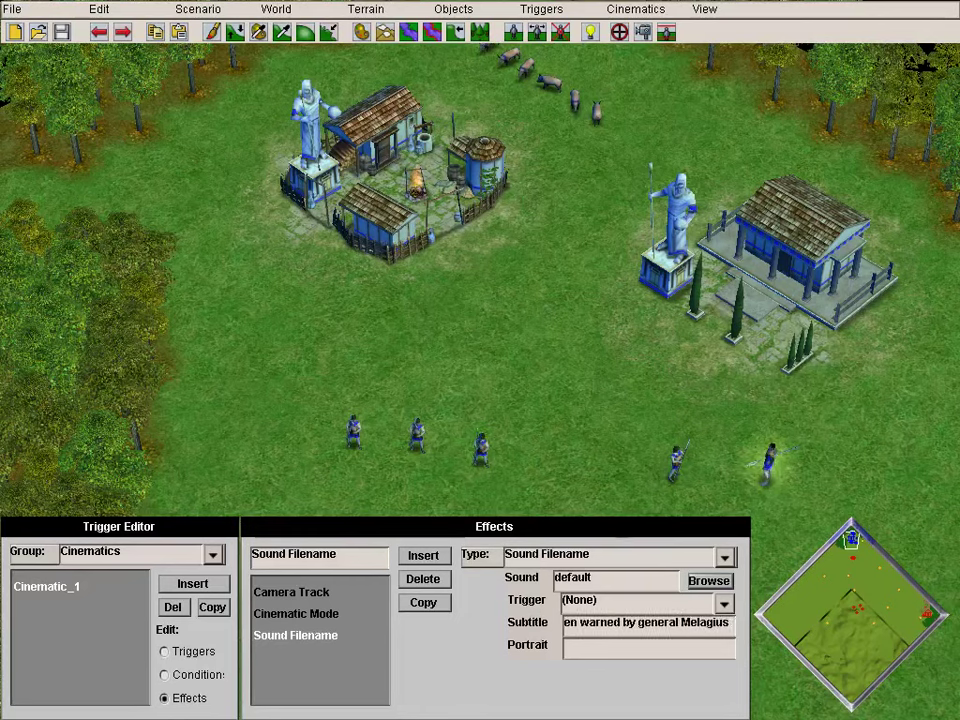
{"action": "type", "text": " t"}
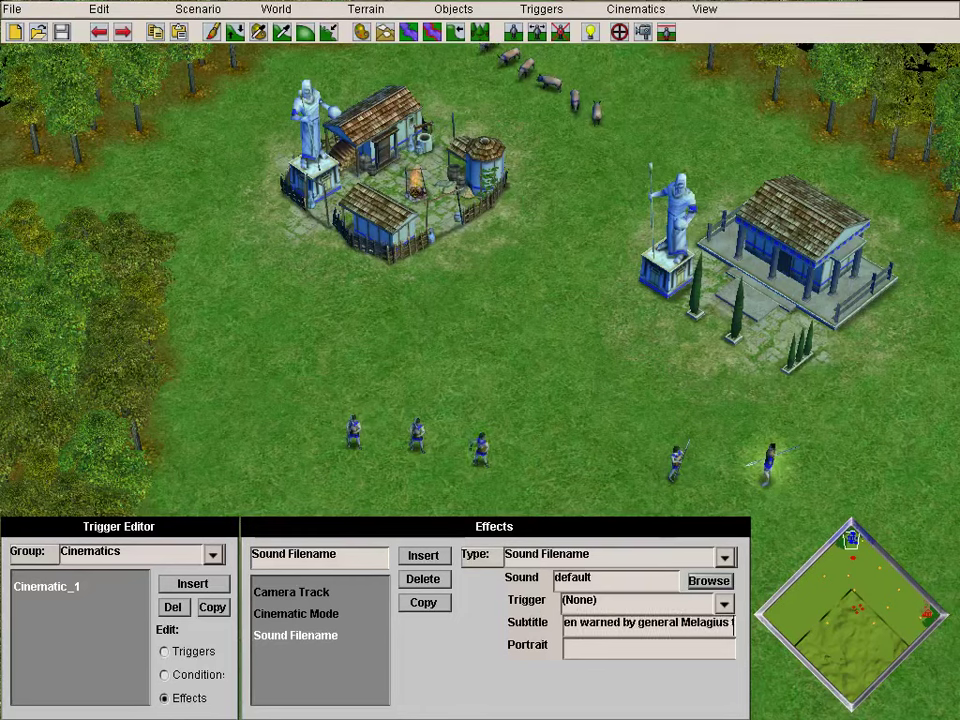
{"action": "type", "text": "hat he is"}
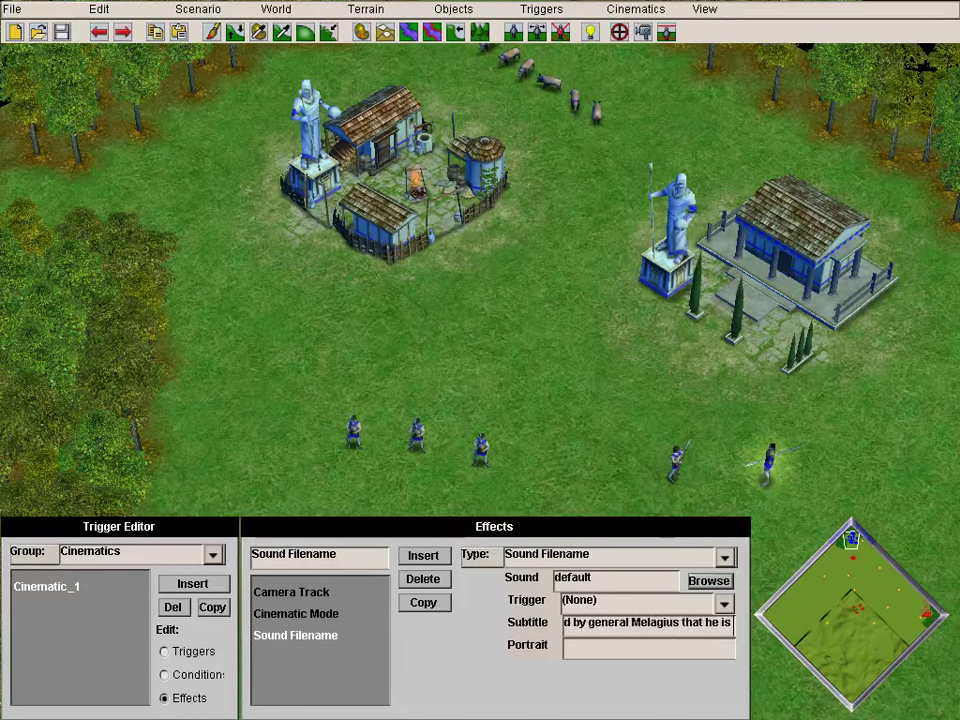
{"action": "type", "text": " goin"}
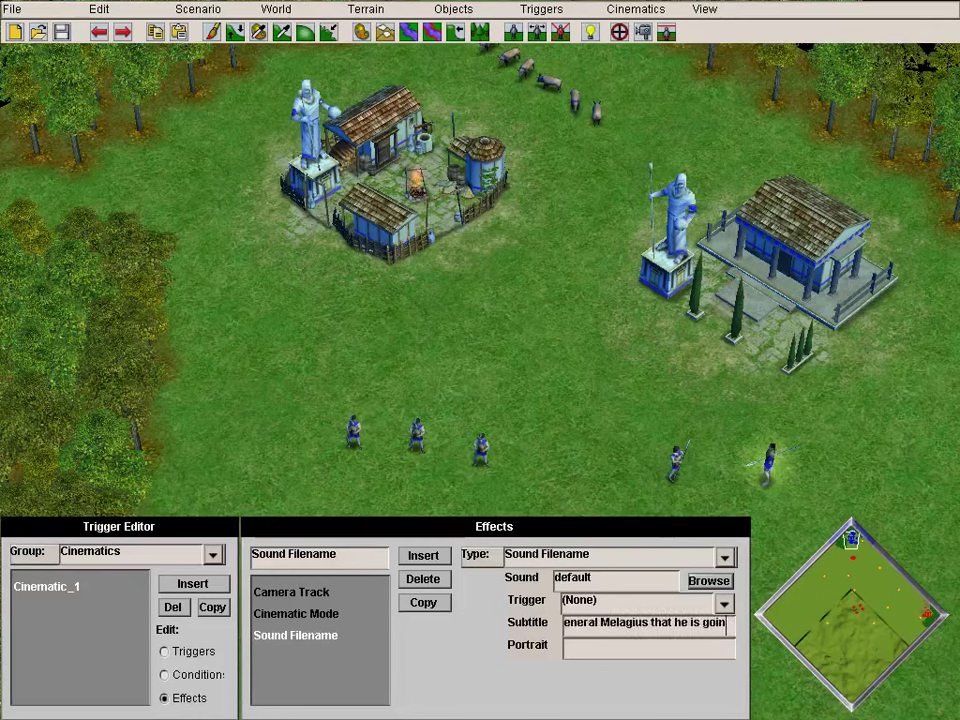
{"action": "type", "text": "g to"}
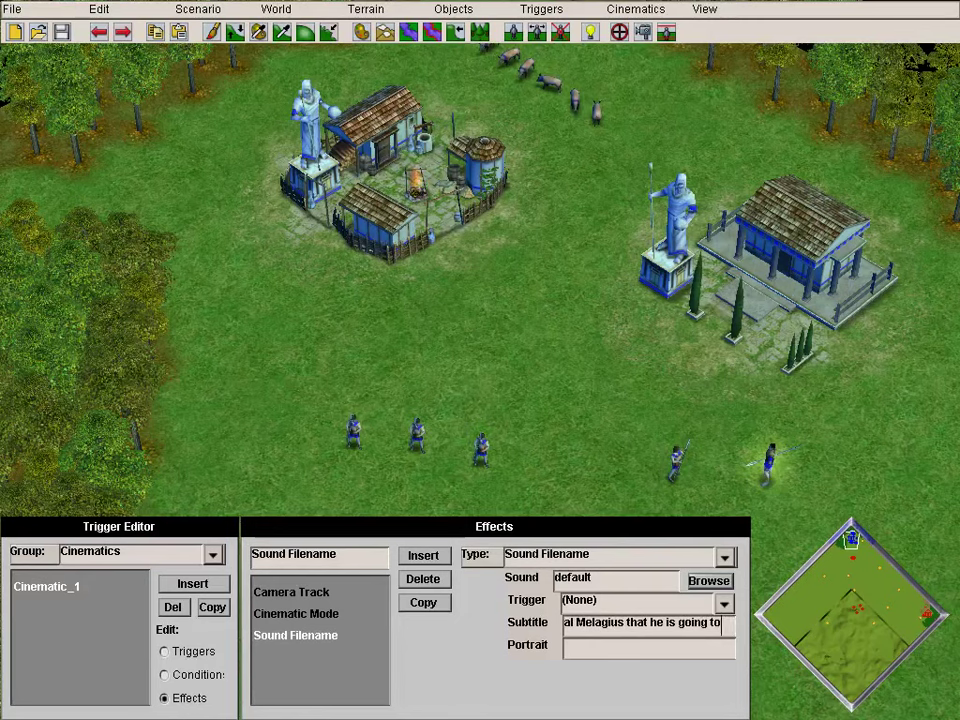
{"action": "type", "text": "m attack"}
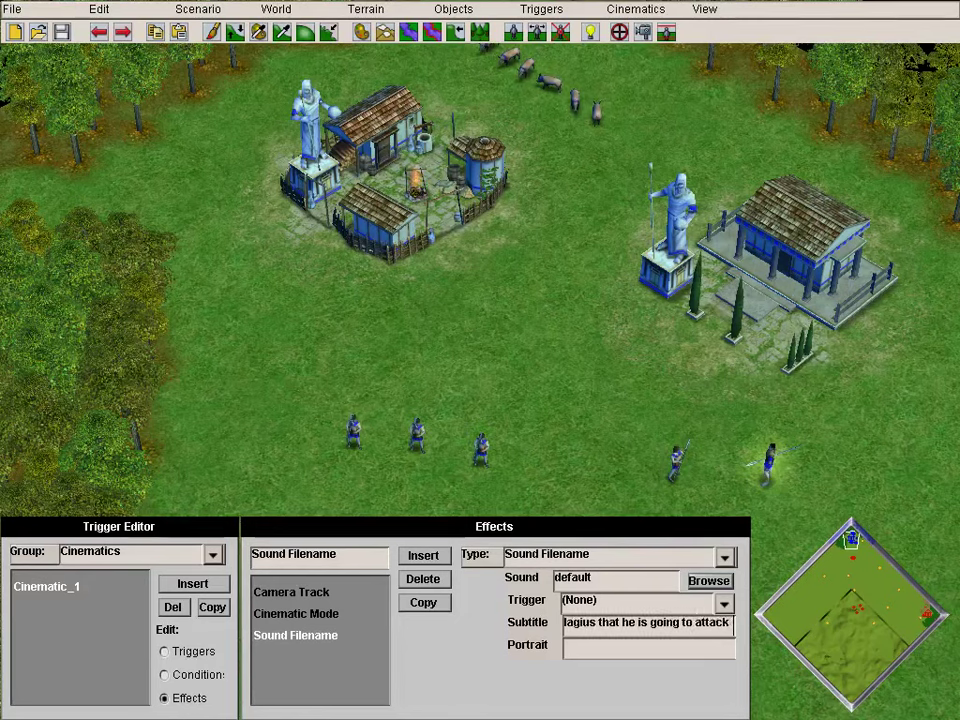
{"action": "type", "text": " us. So"}
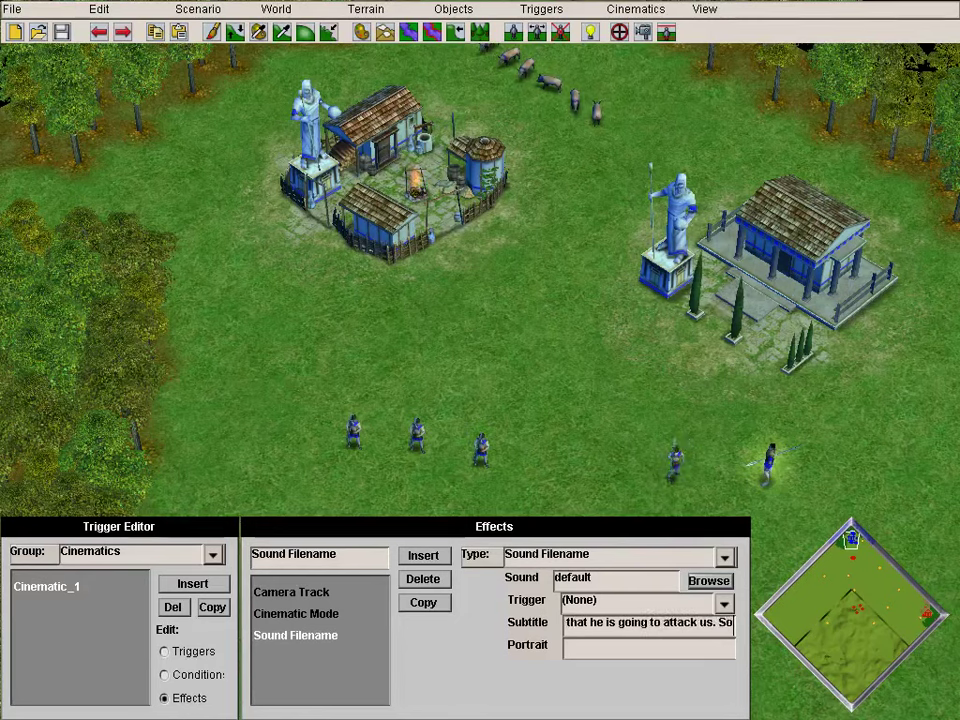
{"action": "type", "text": " we m"}
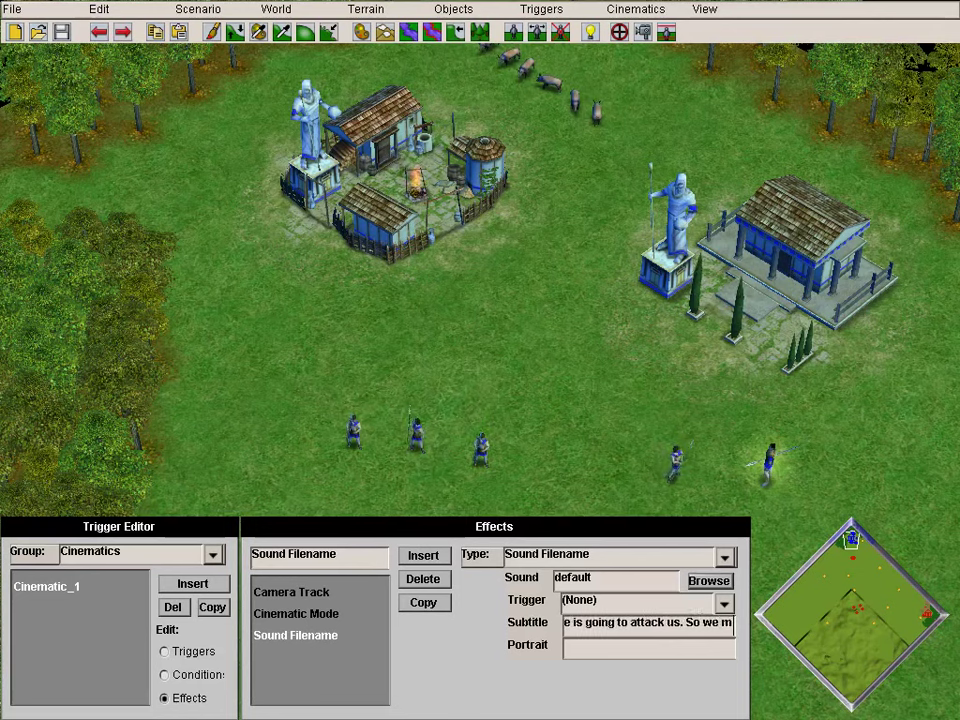
{"action": "type", "text": "ust p"}
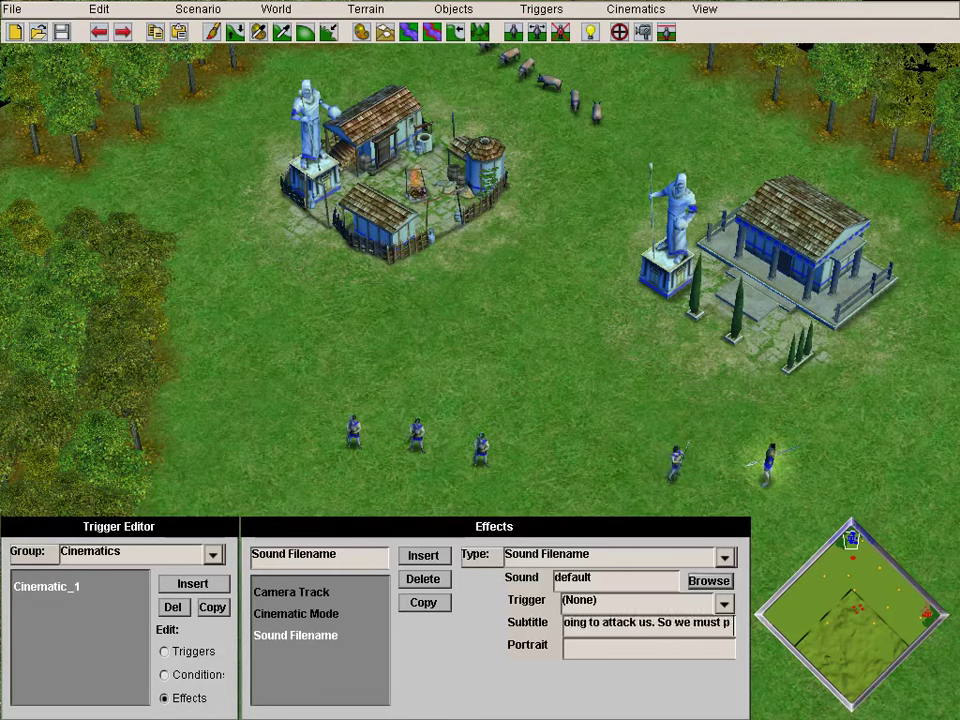
{"action": "type", "text": "repare de"}
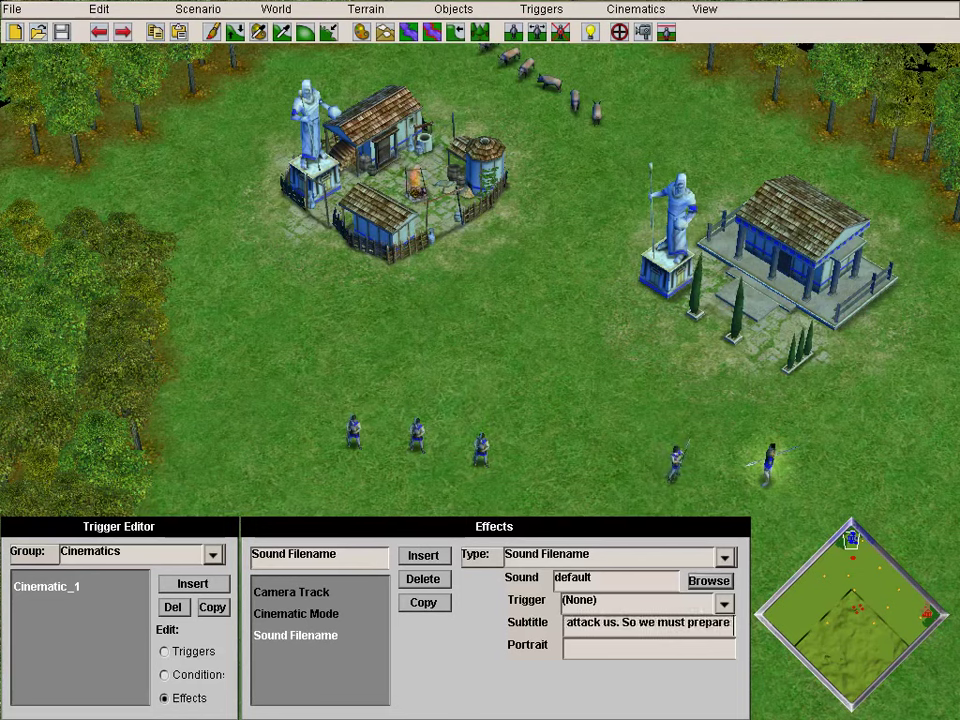
{"action": "type", "text": "fenses"}
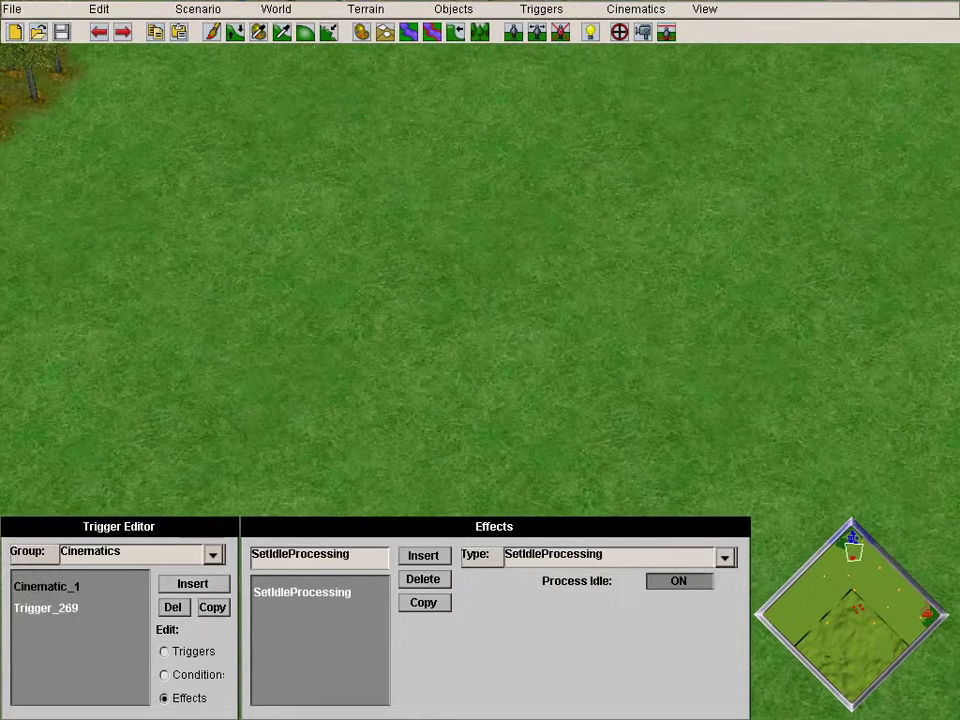
- Rename Trigger_269 in the Cinematics group as Cinematics_2 and set it to run immediately
{"action": "key", "text": "shift+Home"}
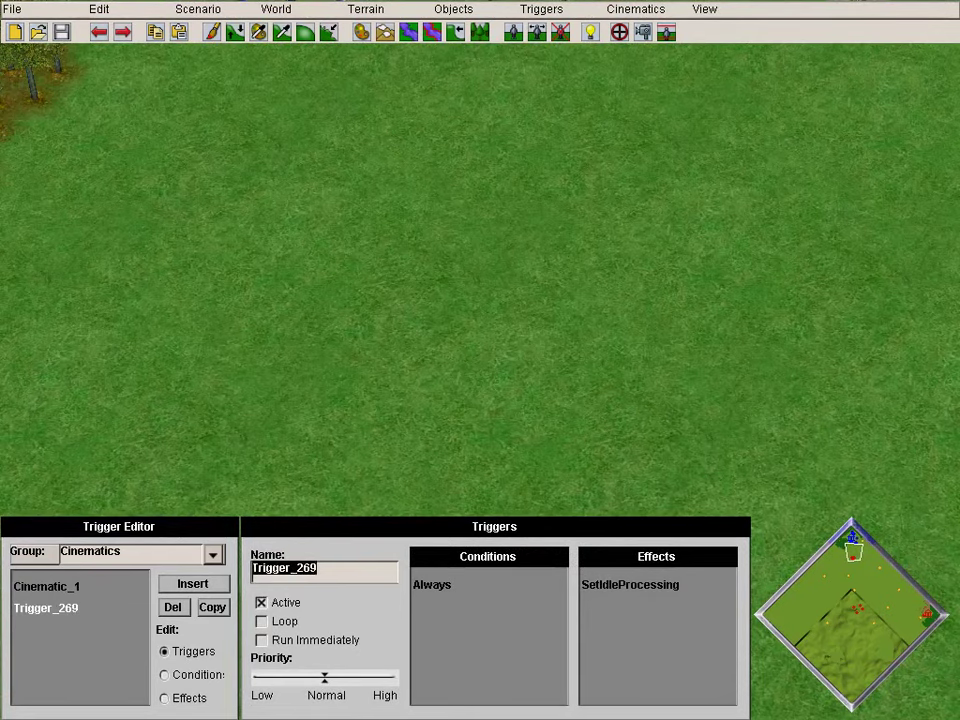
{"action": "type", "text": "Cinematoc"}
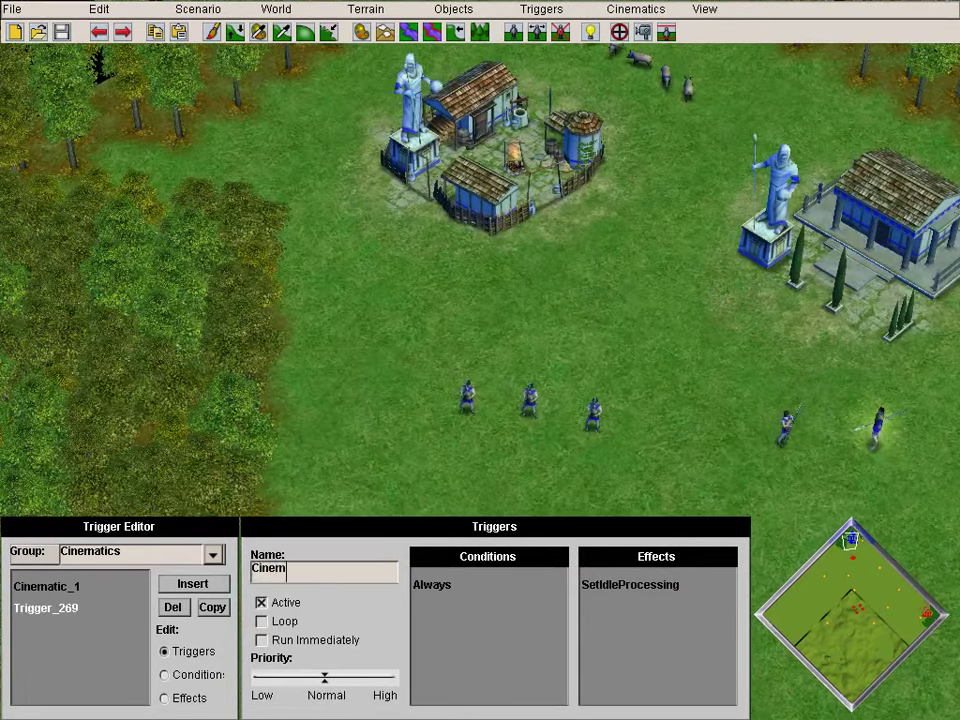
{"action": "key", "text": "BackSpace"}
{"action": "key", "text": "BackSpace"}
{"action": "type", "text": "ics_2"}
{"action": "left_click", "coordinate": [261, 640]}
- Change the Cinematics_2 trigger's condition to a Timer of 9 seconds
{"action": "left_click", "coordinate": [164, 675]}
{"action": "left_click", "coordinate": [725, 558]}
{"action": "left_click", "coordinate": [726, 503]}
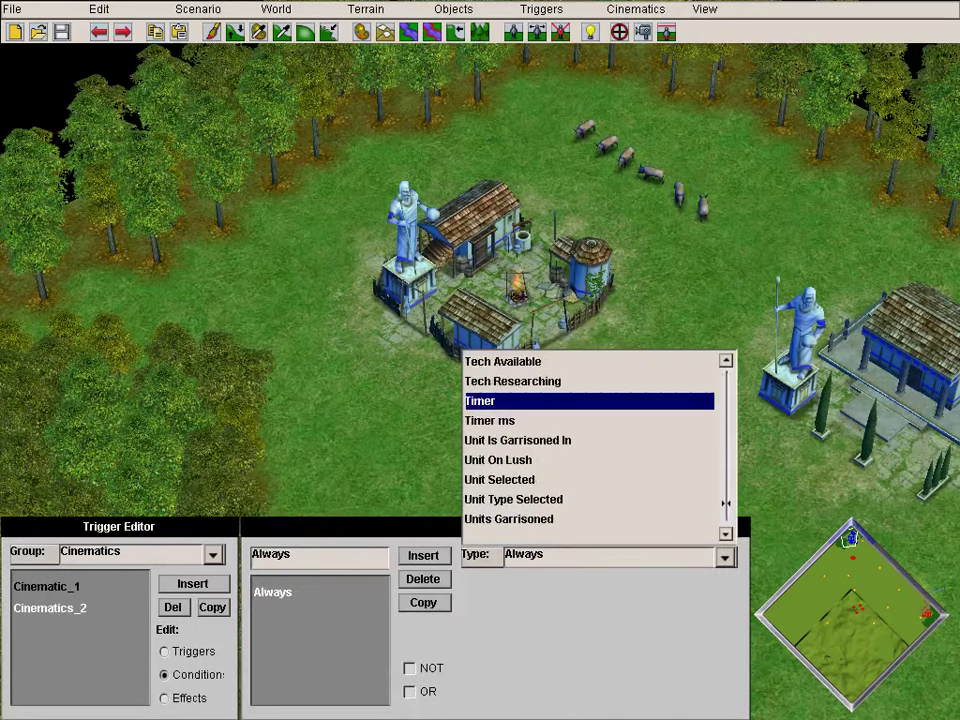
{"action": "left_click", "coordinate": [510, 400]}
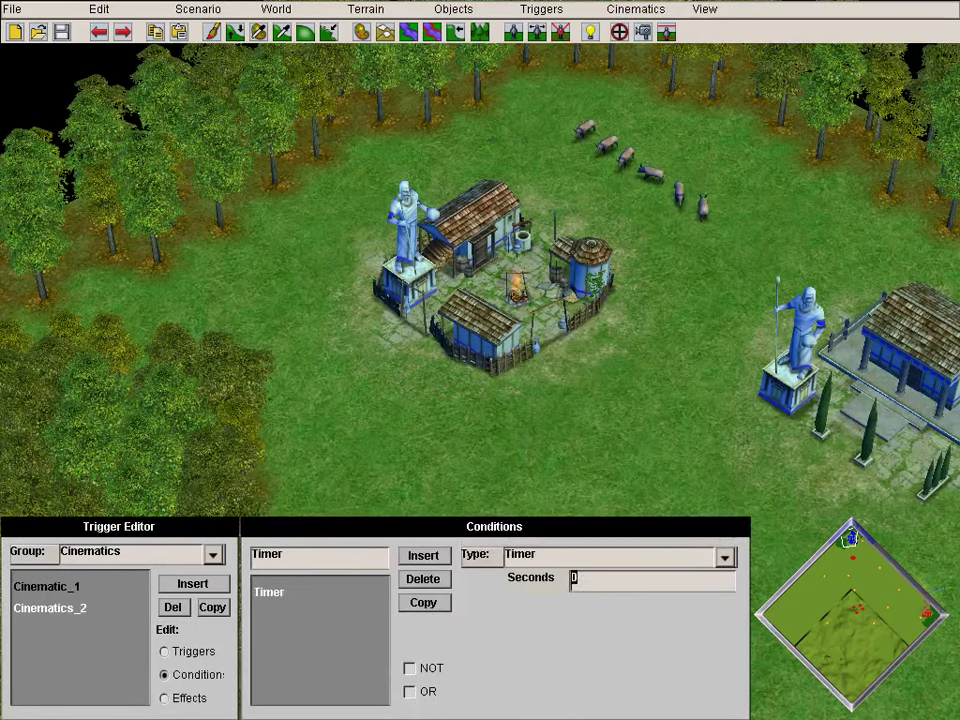
{"action": "type", "text": "9"}
- Set the Cinematics_2 effect to Camera Track using the Attack track
{"action": "left_click", "coordinate": [725, 558]}
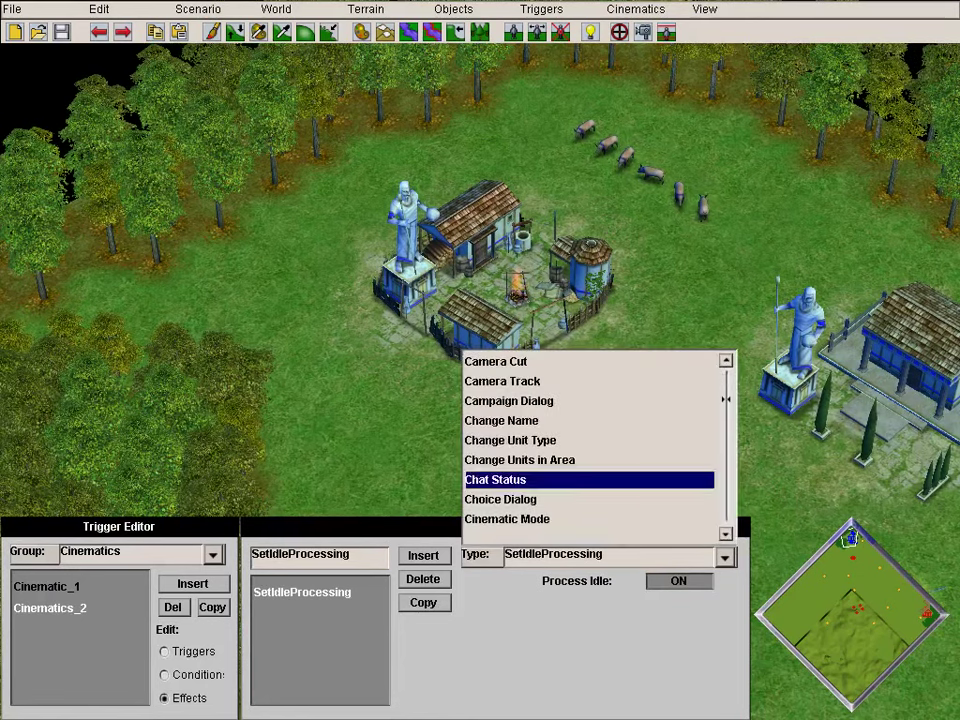
{"action": "left_click", "coordinate": [530, 382]}
{"action": "left_click", "coordinate": [725, 582]}
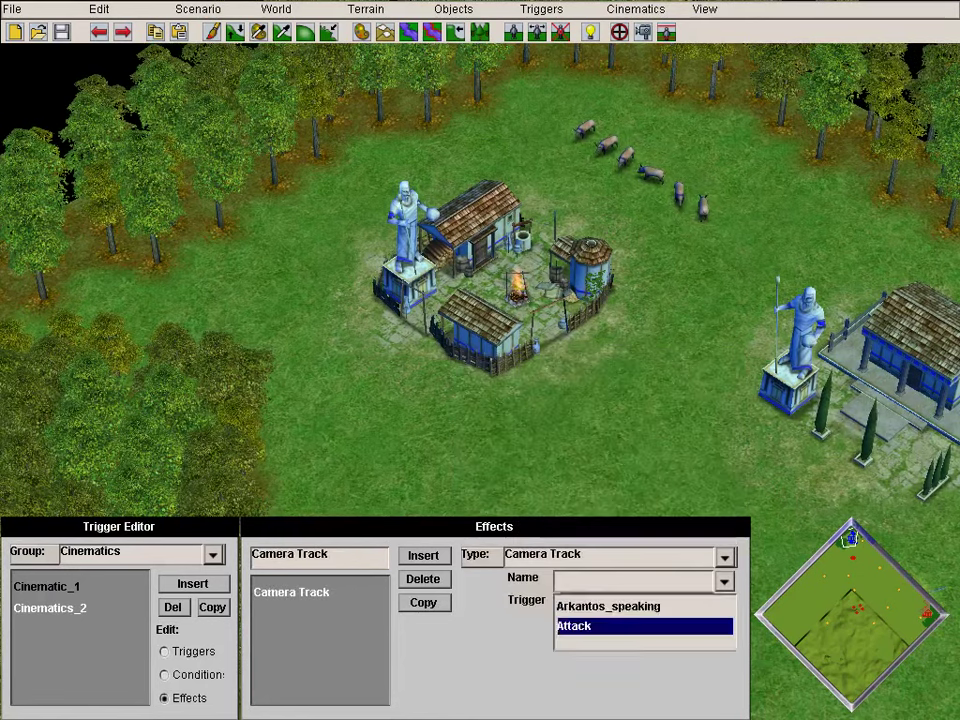
{"action": "left_click", "coordinate": [573, 626]}
- Add a second effect of type Sound Filename to Cinematics_2, leaving its linked trigger as (None)
{"action": "left_click", "coordinate": [423, 555]}
{"action": "left_click", "coordinate": [725, 557]}
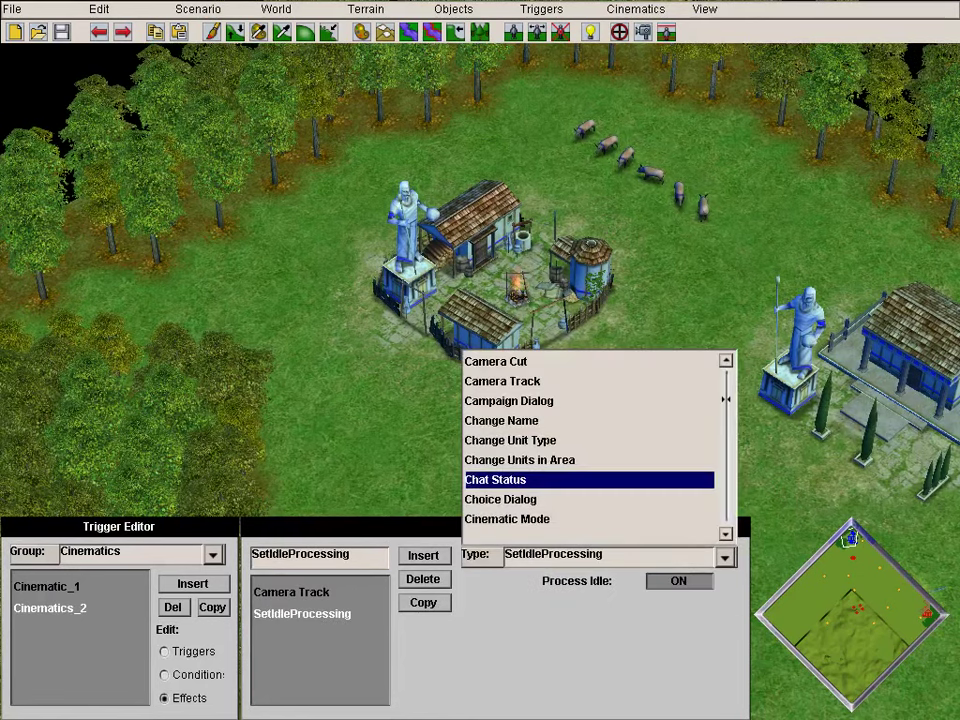
{"action": "scroll", "coordinate": [590, 461], "scroll_direction": "down", "scroll_amount": 7}
{"action": "scroll", "coordinate": [590, 460], "scroll_direction": "down", "scroll_amount": 20}
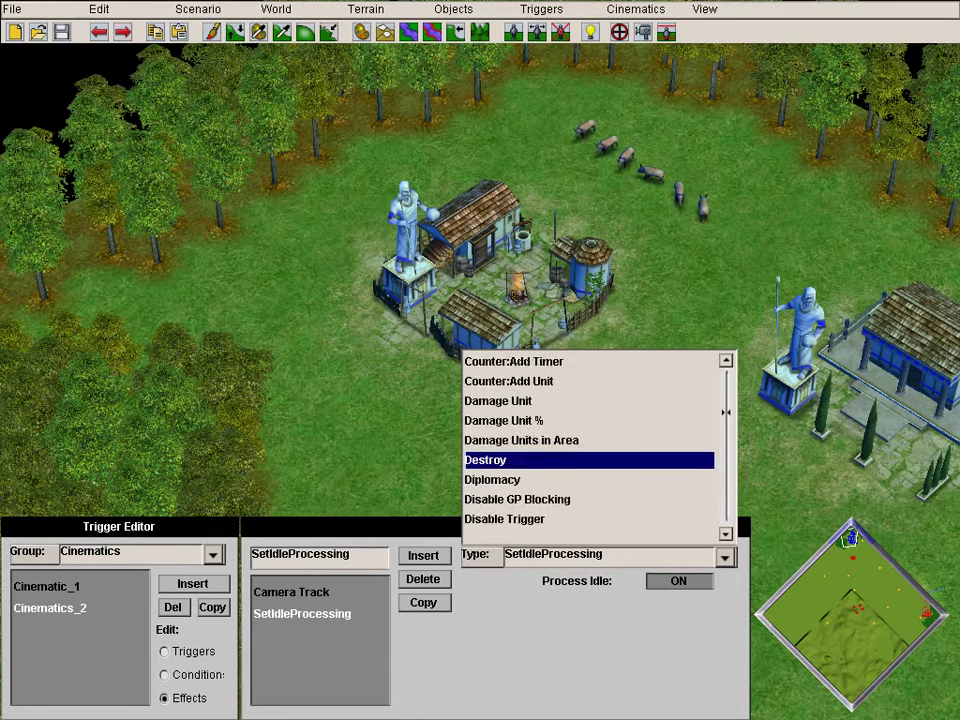
{"action": "left_click", "coordinate": [506, 421]}
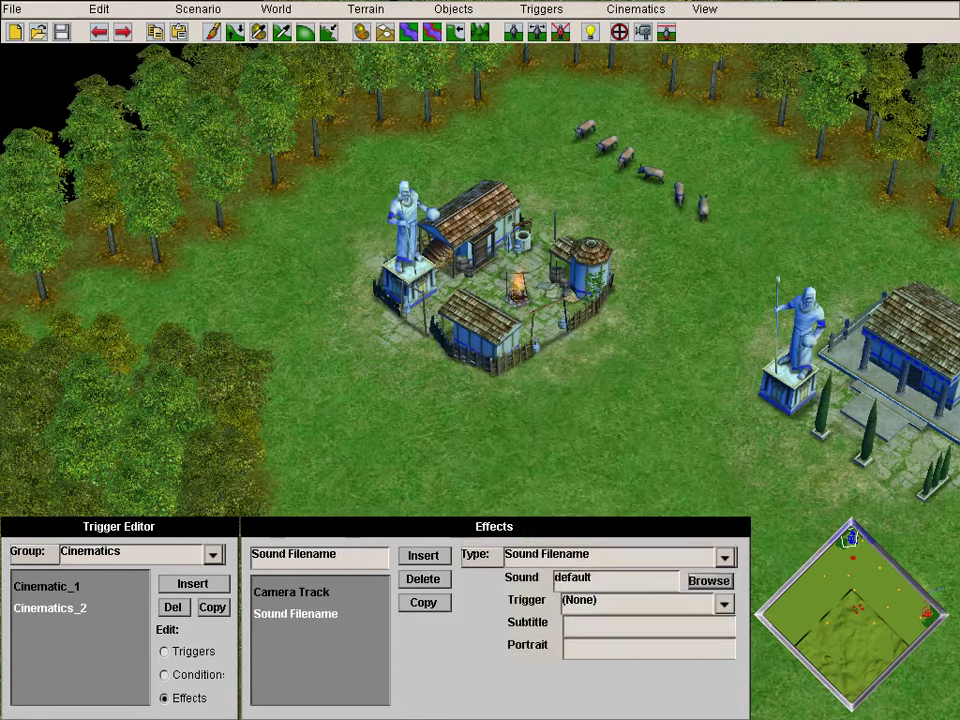
{"action": "left_click", "coordinate": [725, 604]}
{"action": "left_click", "coordinate": [725, 604]}
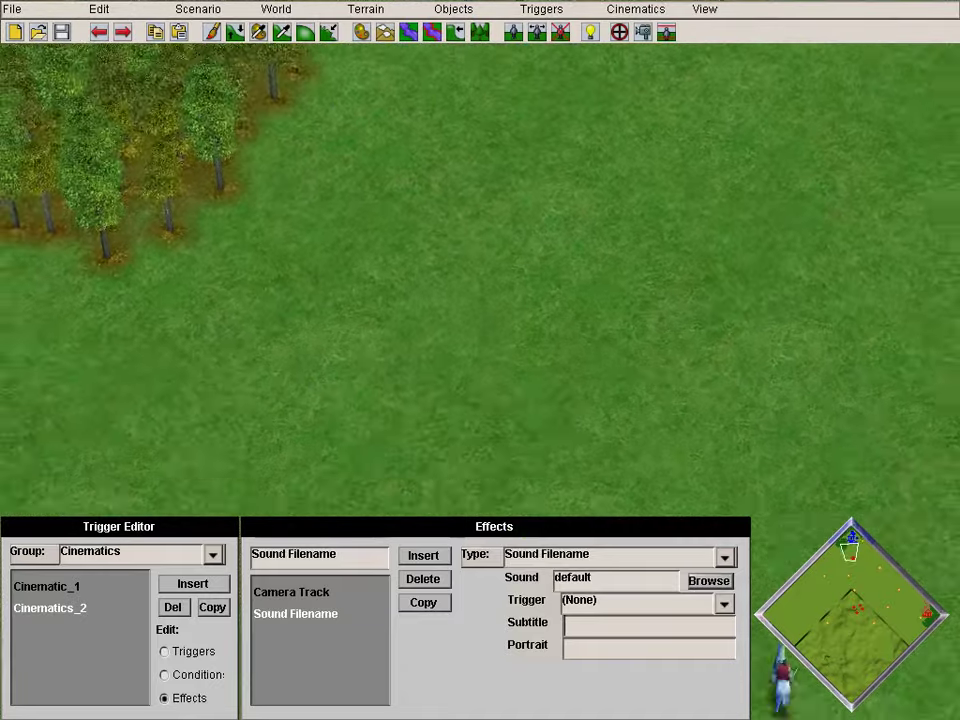
{"action": "left_click", "coordinate": [648, 626]}
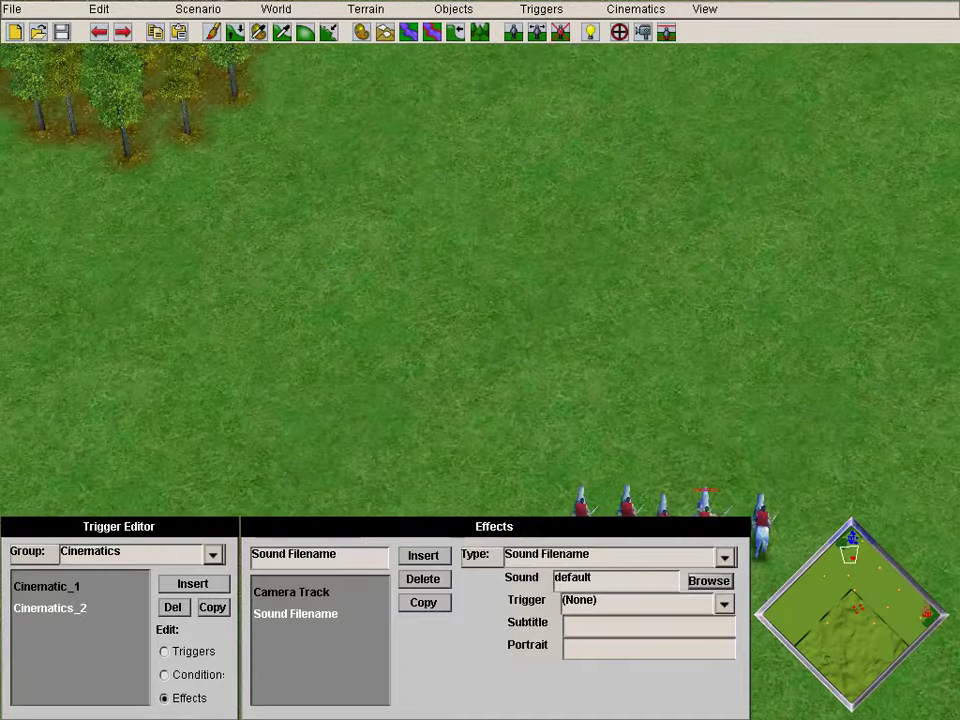
- Browse the placeable object categories to look up the attacking cavalry unit's name
{"action": "left_click", "coordinate": [537, 32]}
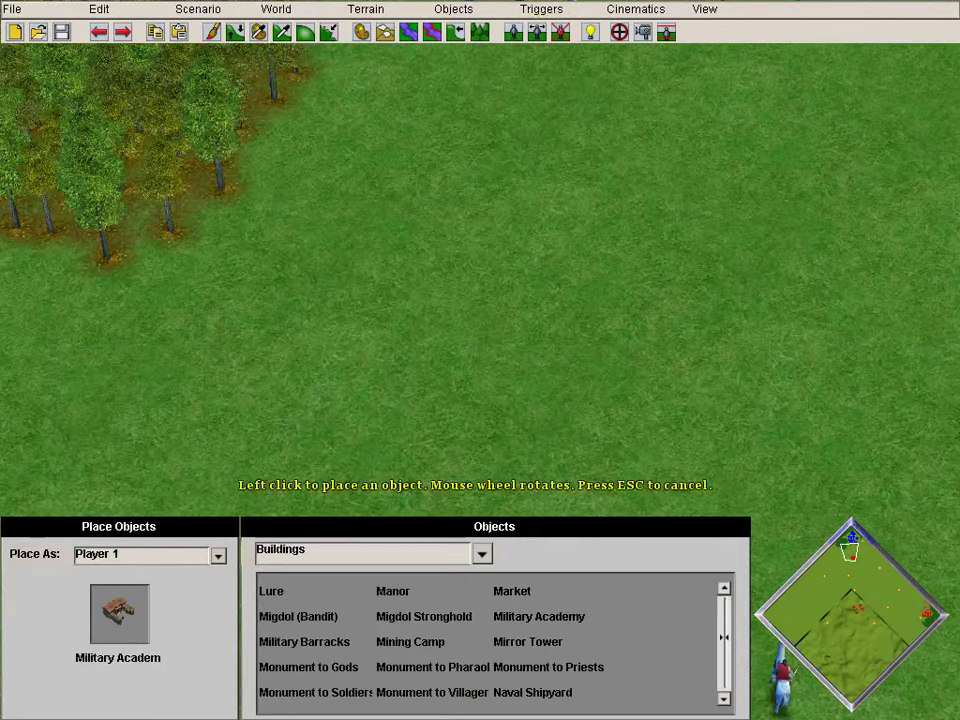
{"action": "left_click", "coordinate": [481, 553]}
{"action": "left_click", "coordinate": [290, 416]}
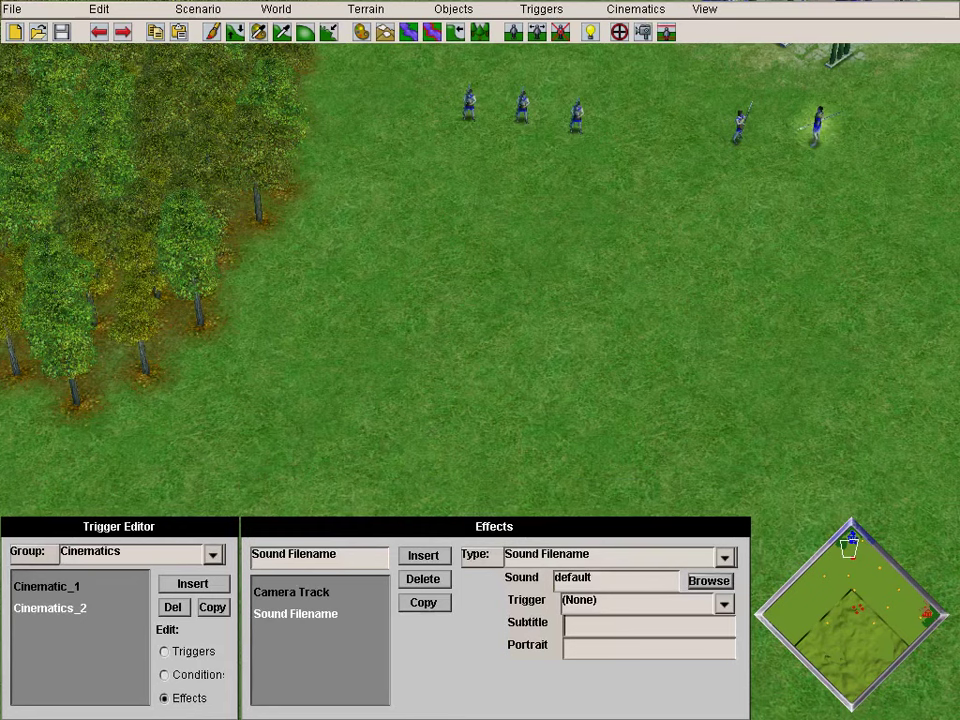
- Set the Cinematics_2 sound's subtitle to "Hippikon: Charge! We are going to kill them all"
{"action": "type", "text": "Hipiko"}
{"action": "key", "text": "BackSpace"}
{"action": "key", "text": "BackSpace"}
{"action": "key", "text": "BackSpace"}
{"action": "type", "text": "pikon"}
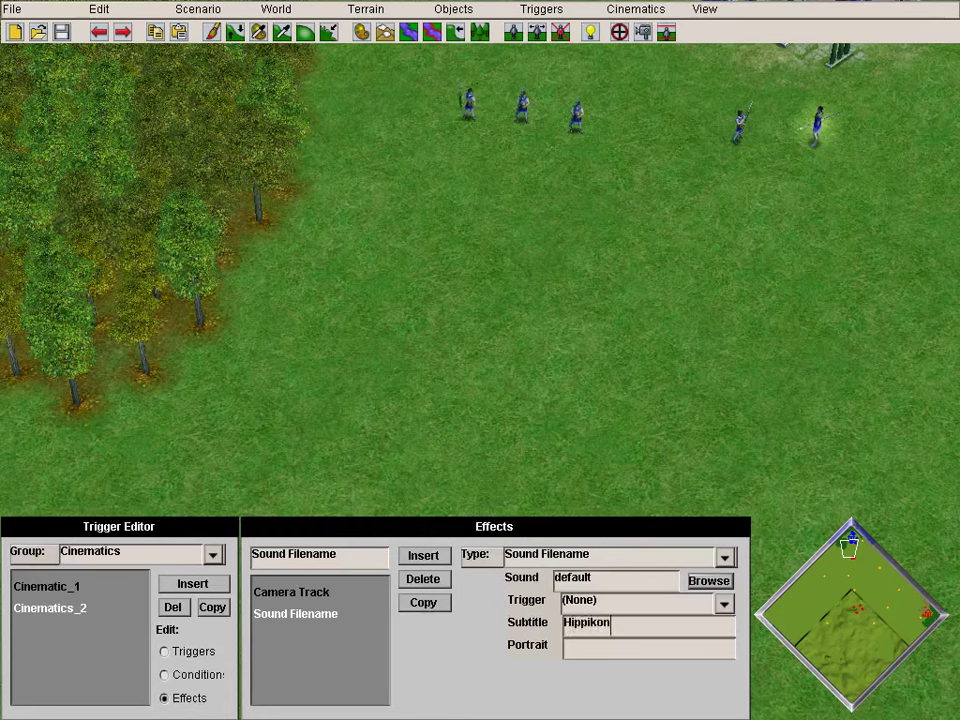
{"action": "type", "text": ": Charge! "}
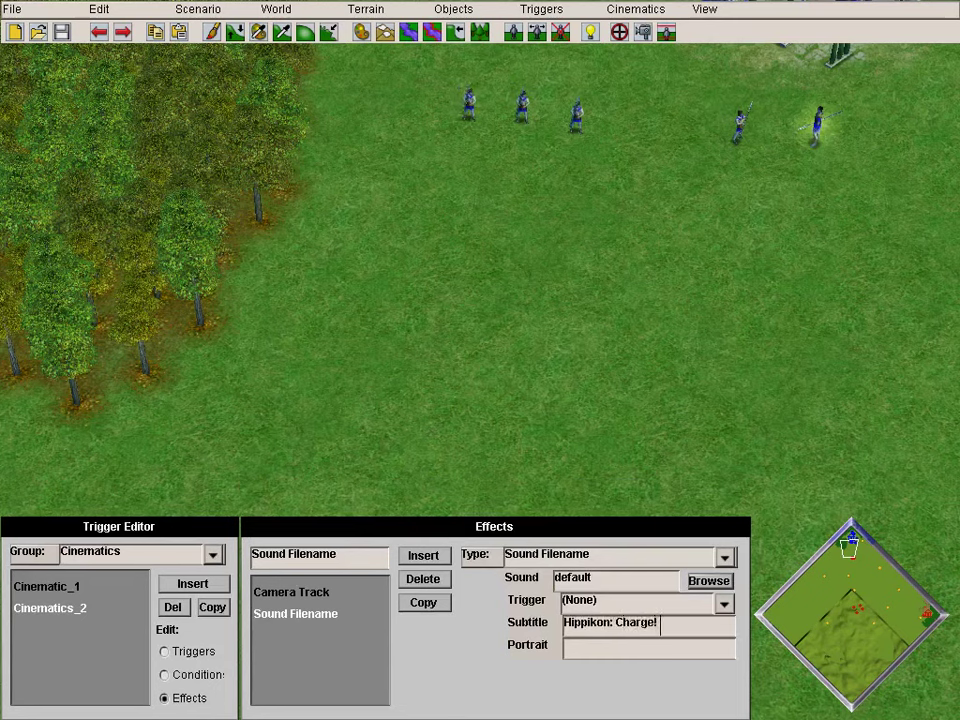
{"action": "type", "text": "We are going t"}
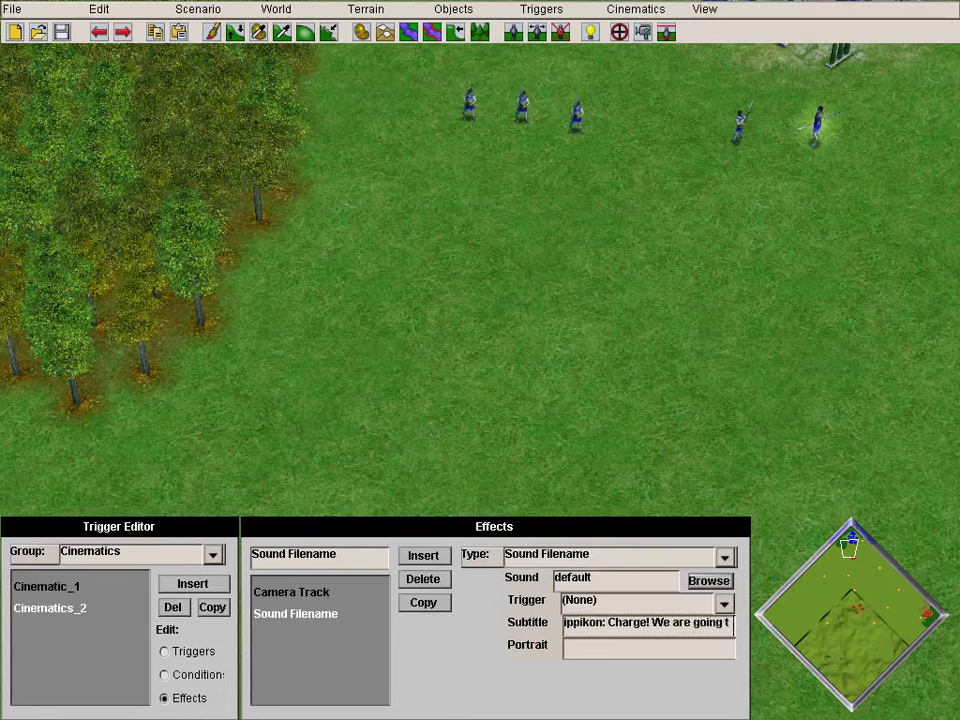
{"action": "type", "text": "o kill the"}
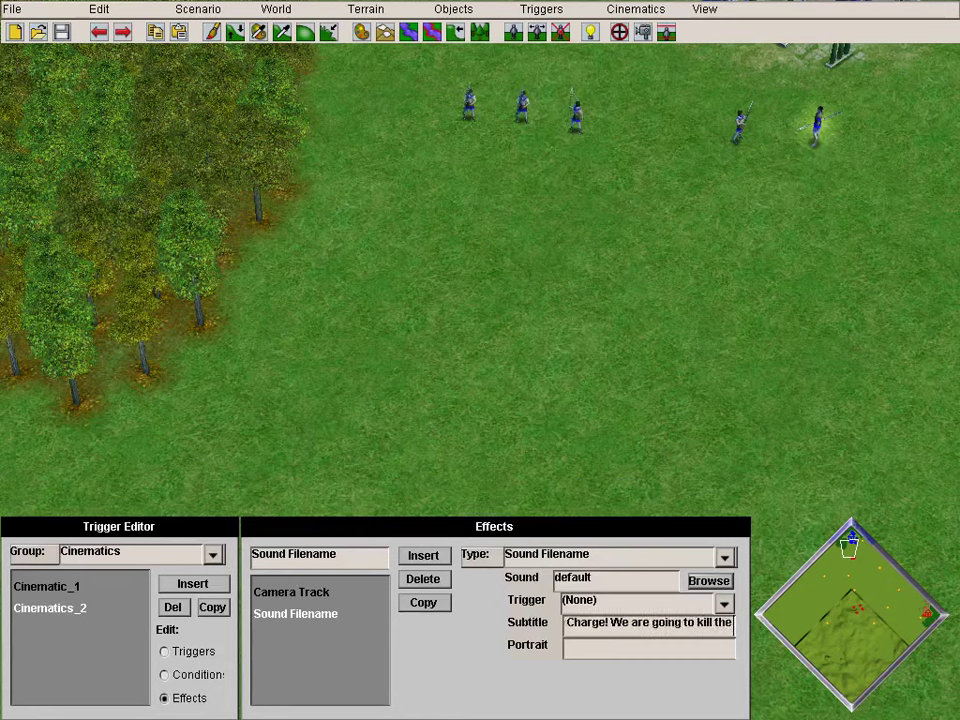
{"action": "type", "text": "m all"}
- Insert a third trigger in the Cinematics group and name it End
{"action": "left_click", "coordinate": [193, 584]}
{"action": "left_click", "coordinate": [165, 652]}
{"action": "left_click_drag", "start_coordinate": [322, 569], "coordinate": [250, 569]}
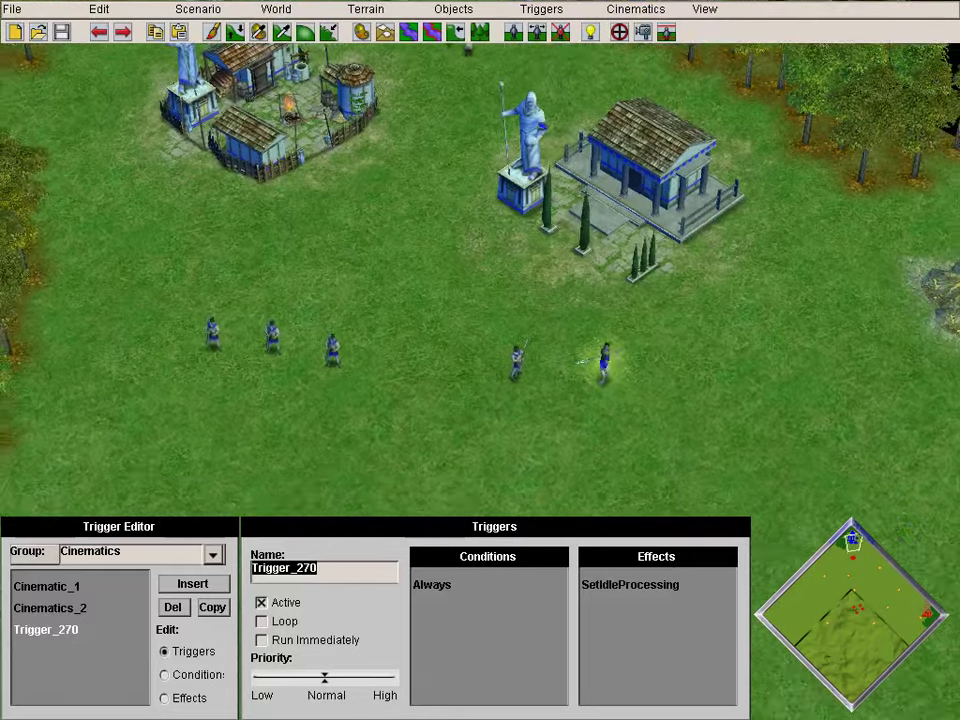
{"action": "type", "text": "End"}
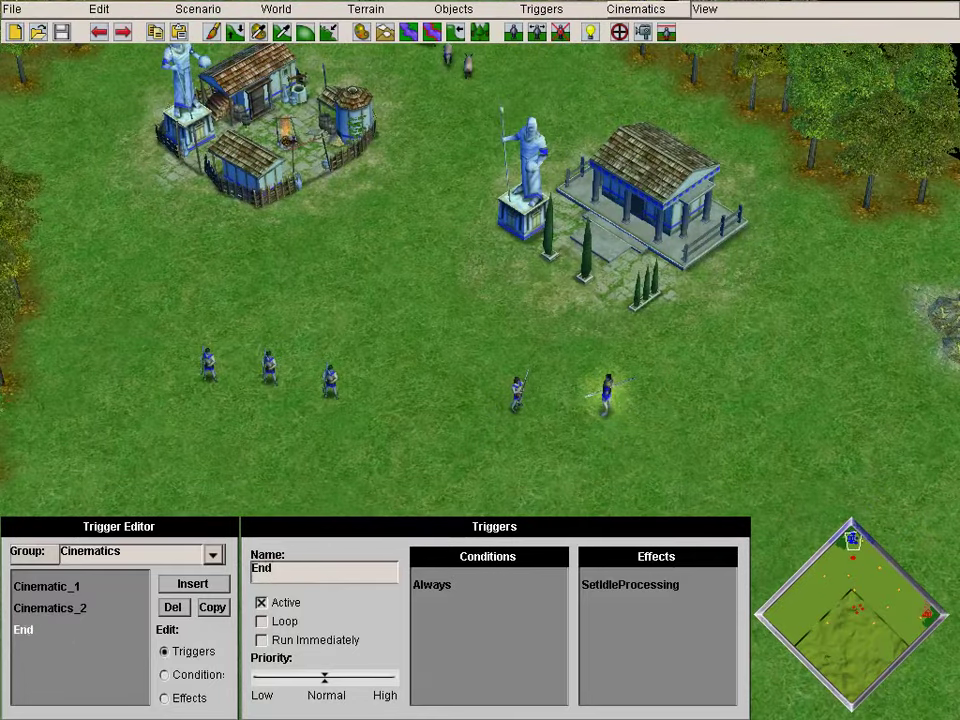
- Check the camera tracks and change the End trigger's condition to a Timer of 20 seconds
{"action": "left_click", "coordinate": [643, 32]}
{"action": "left_click", "coordinate": [590, 32]}
{"action": "left_click", "coordinate": [165, 675]}
{"action": "left_click", "coordinate": [725, 557]}
{"action": "left_click_drag", "start_coordinate": [725, 372], "coordinate": [725, 503]}
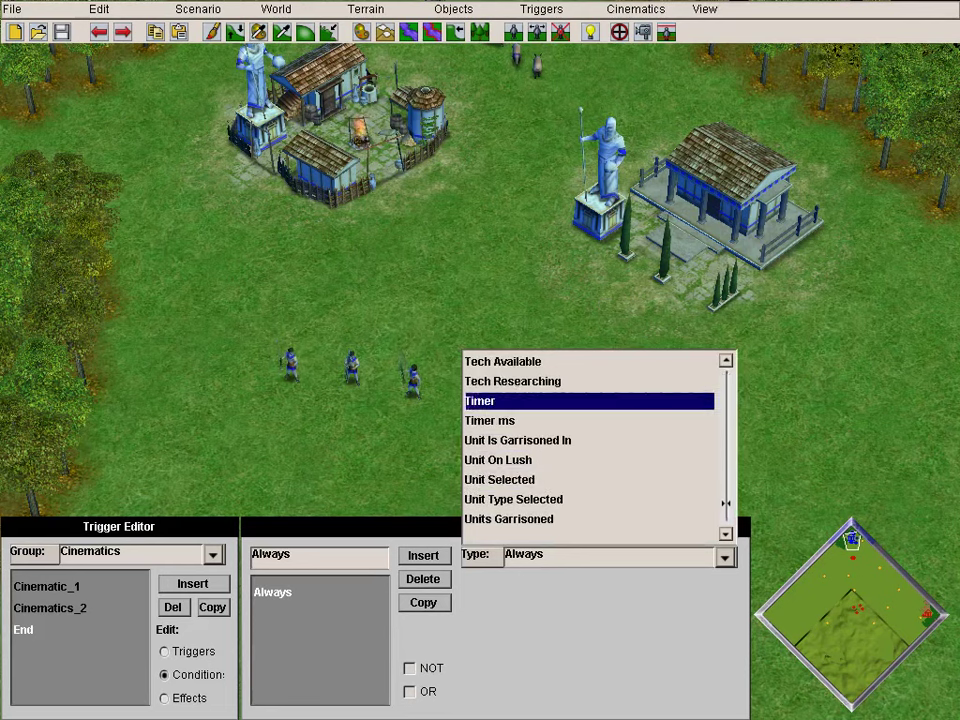
{"action": "left_click", "coordinate": [482, 401]}
{"action": "left_click", "coordinate": [578, 580]}
{"action": "key", "text": "BackSpace"}
{"action": "type", "text": "29"}
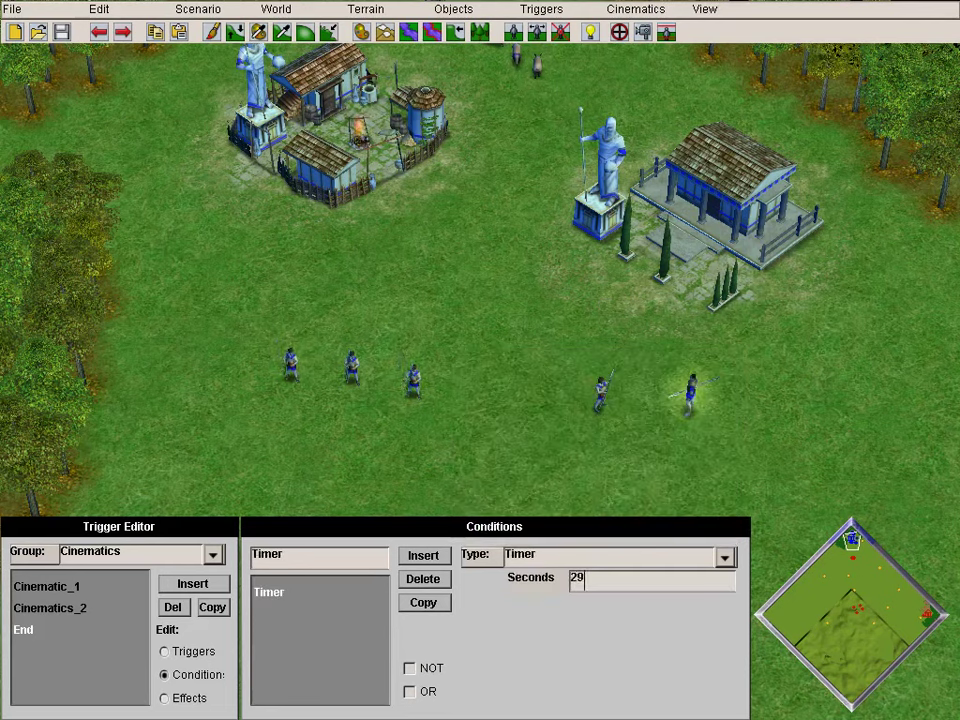
{"action": "key", "text": "BackSpace"}
{"action": "type", "text": "0"}
- Set the End trigger's effect to Cinematic Mode with its mode OFF
{"action": "left_click", "coordinate": [165, 698]}
{"action": "left_click", "coordinate": [725, 557]}
{"action": "scroll", "coordinate": [640, 440], "scroll_direction": "down", "scroll_amount": 10}
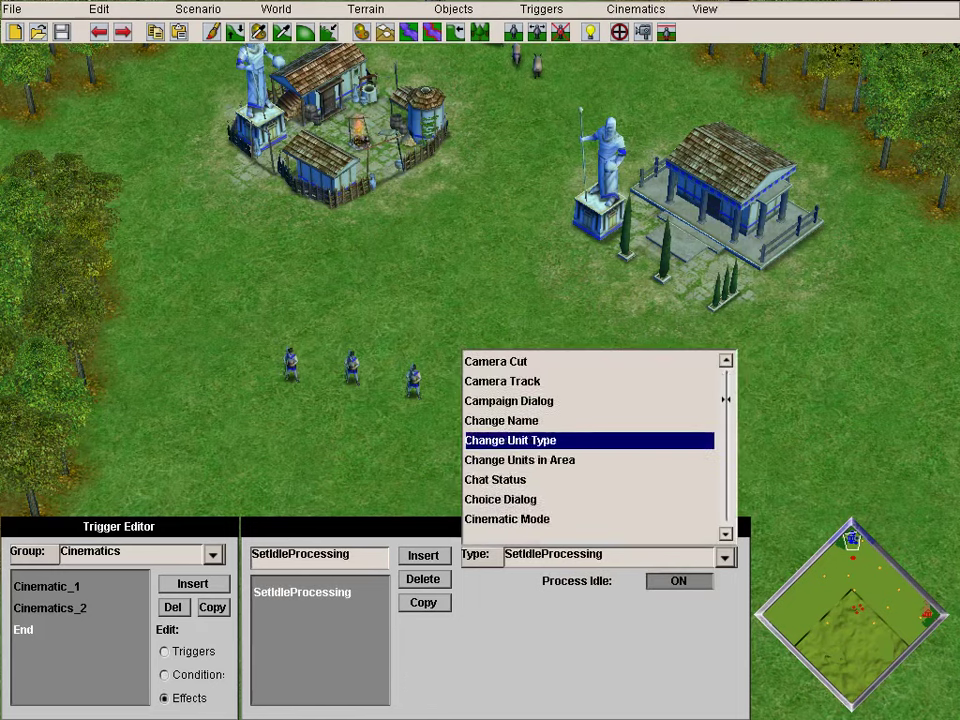
{"action": "scroll", "coordinate": [640, 440], "scroll_direction": "down", "scroll_amount": 6}
{"action": "scroll", "coordinate": [640, 440], "scroll_direction": "up", "scroll_amount": 4}
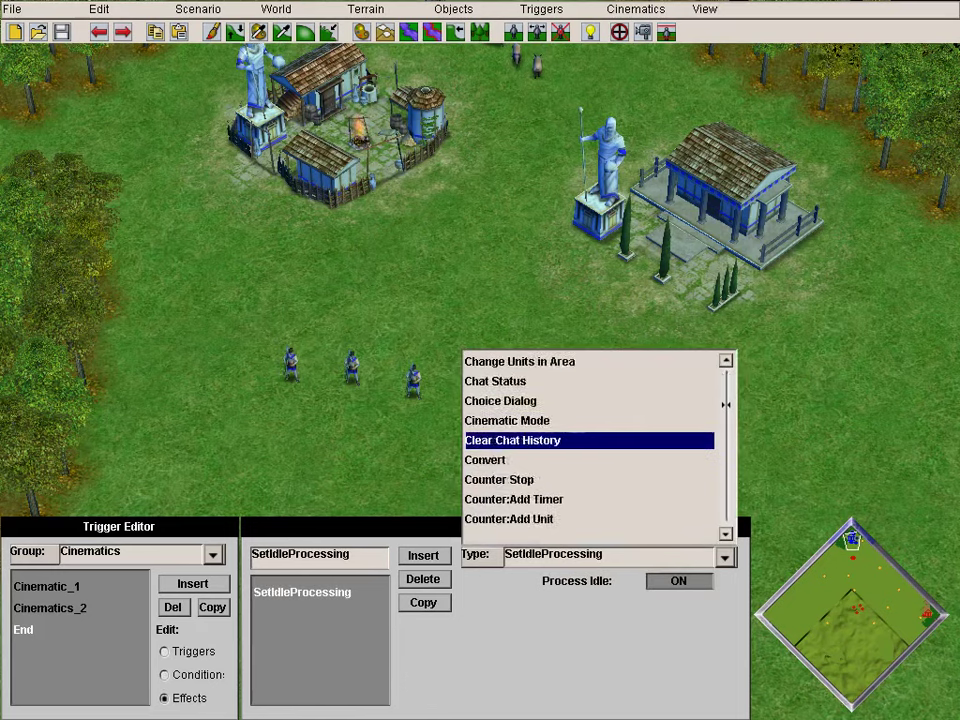
{"action": "left_click", "coordinate": [560, 440]}
{"action": "left_click", "coordinate": [679, 581]}
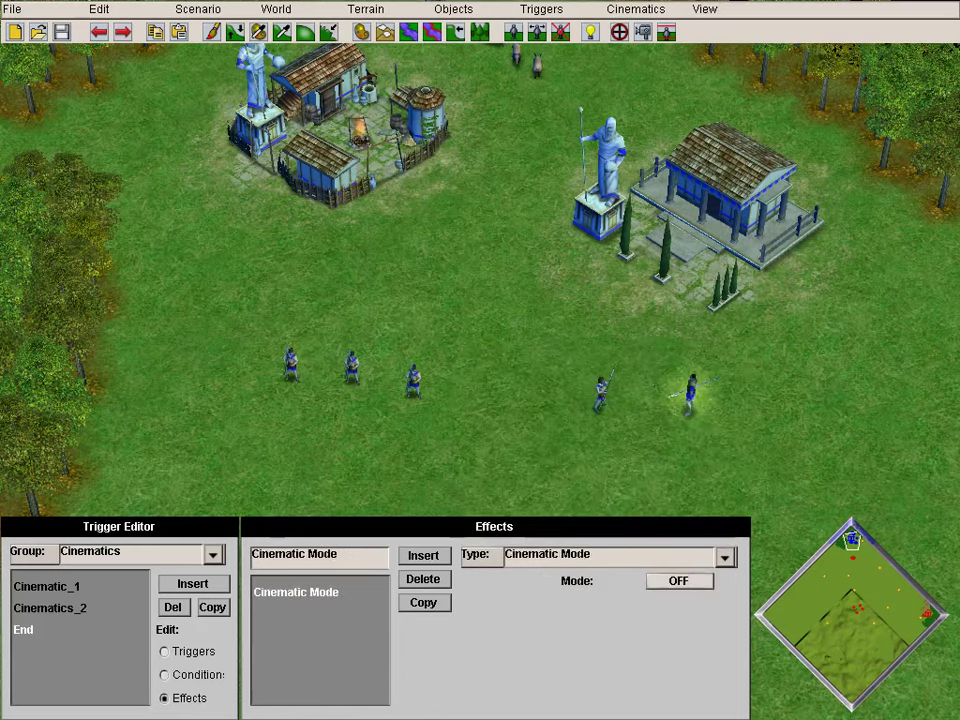
- Add a Message effect to the End trigger with the text "Destroy general Melagius fortress."
{"action": "left_click", "coordinate": [423, 556]}
{"action": "left_click", "coordinate": [725, 557]}
{"action": "scroll", "coordinate": [595, 440], "scroll_direction": "down", "scroll_amount": 10}
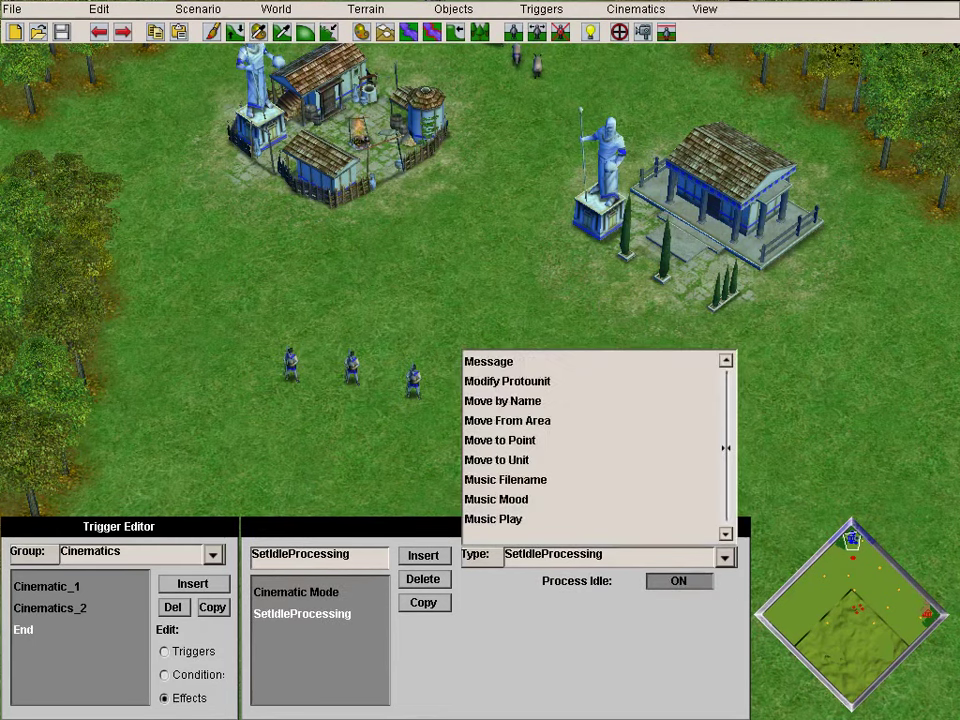
{"action": "left_click", "coordinate": [560, 362]}
{"action": "left_click", "coordinate": [600, 579]}
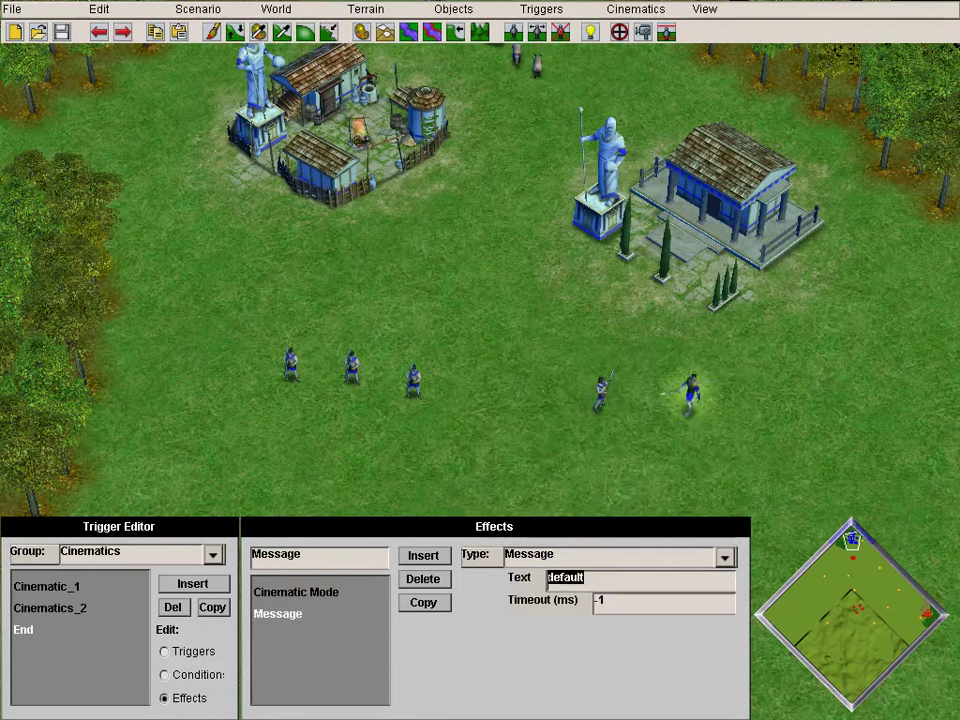
{"action": "type", "text": "Destroy"}
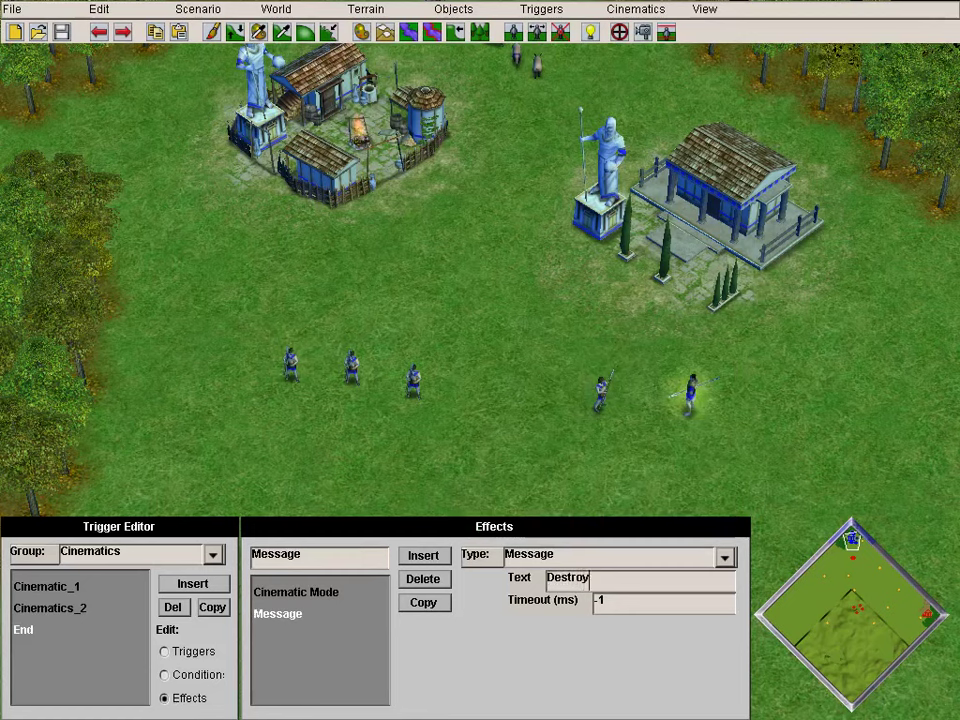
{"action": "type", "text": " general "}
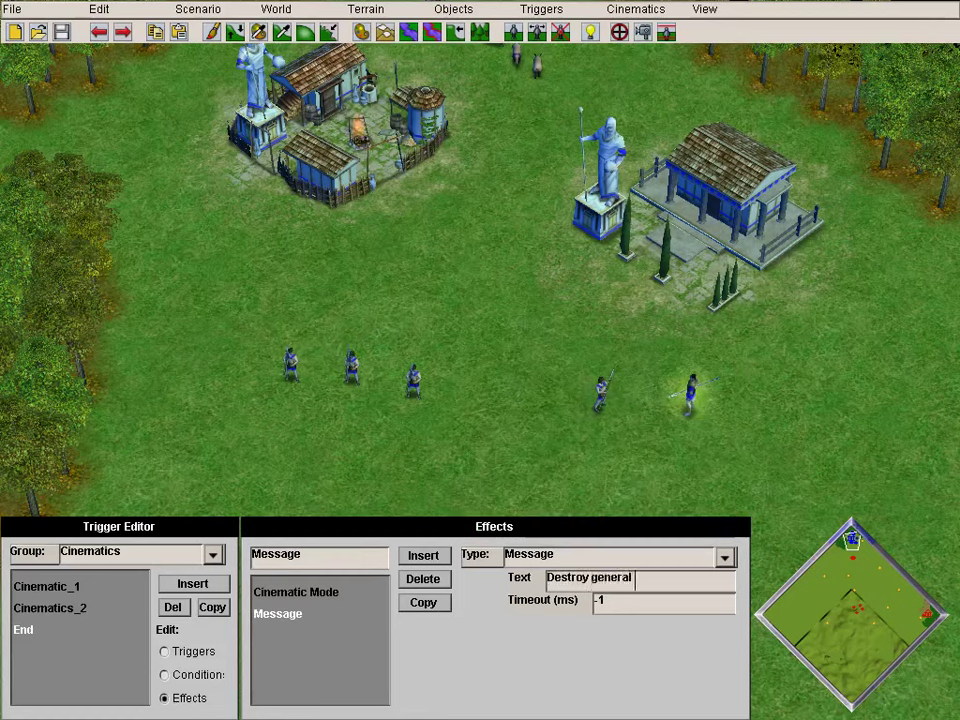
{"action": "type", "text": "Mel"}
{"action": "type", "text": "agiu"}
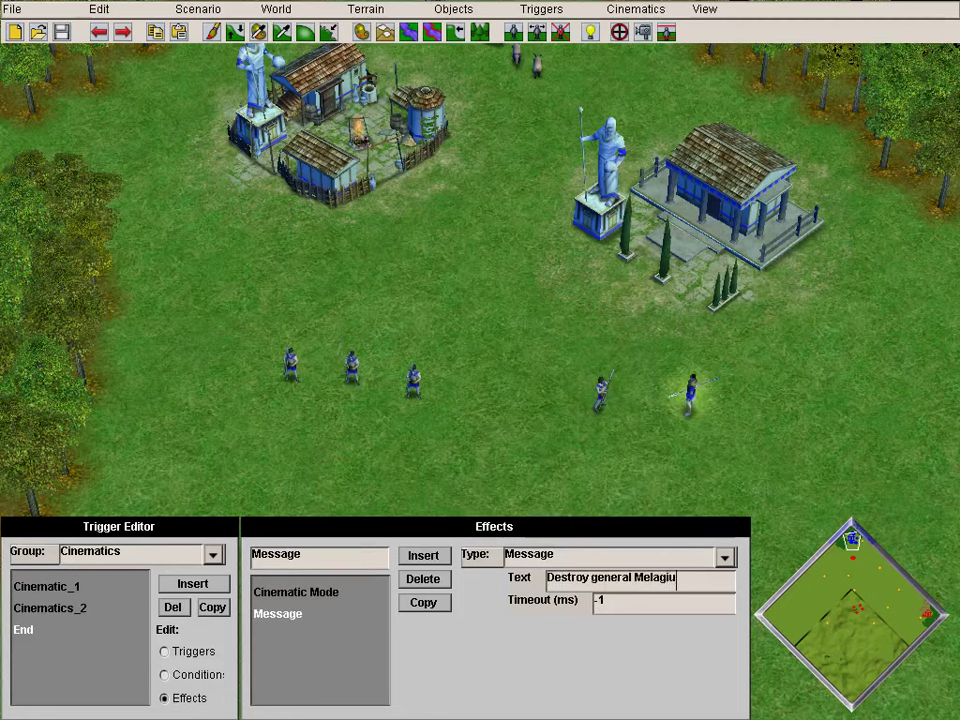
{"action": "type", "text": "s fortress"}
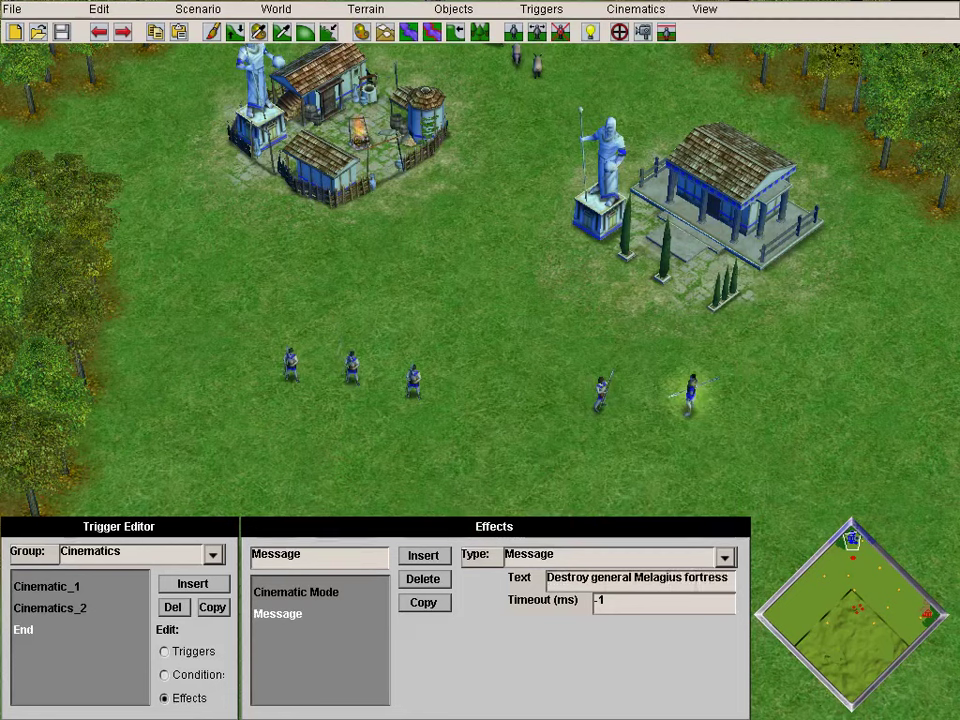
{"action": "type", "text": "."}
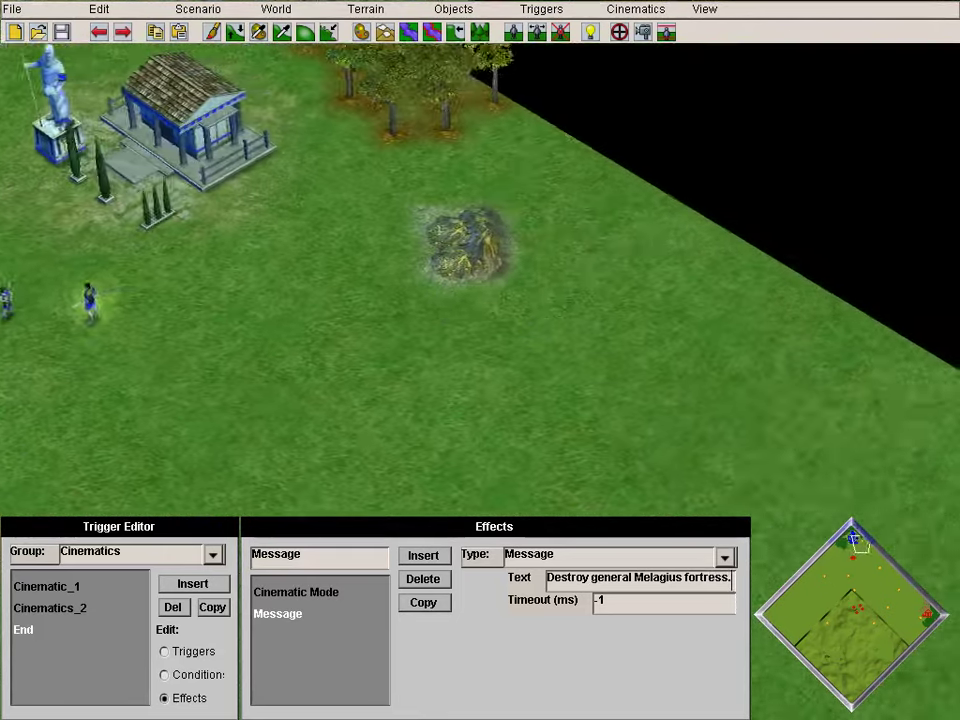
- Switch to the Objectives trigger group, insert a new trigger and view its conditions
{"action": "left_click", "coordinate": [213, 555]}
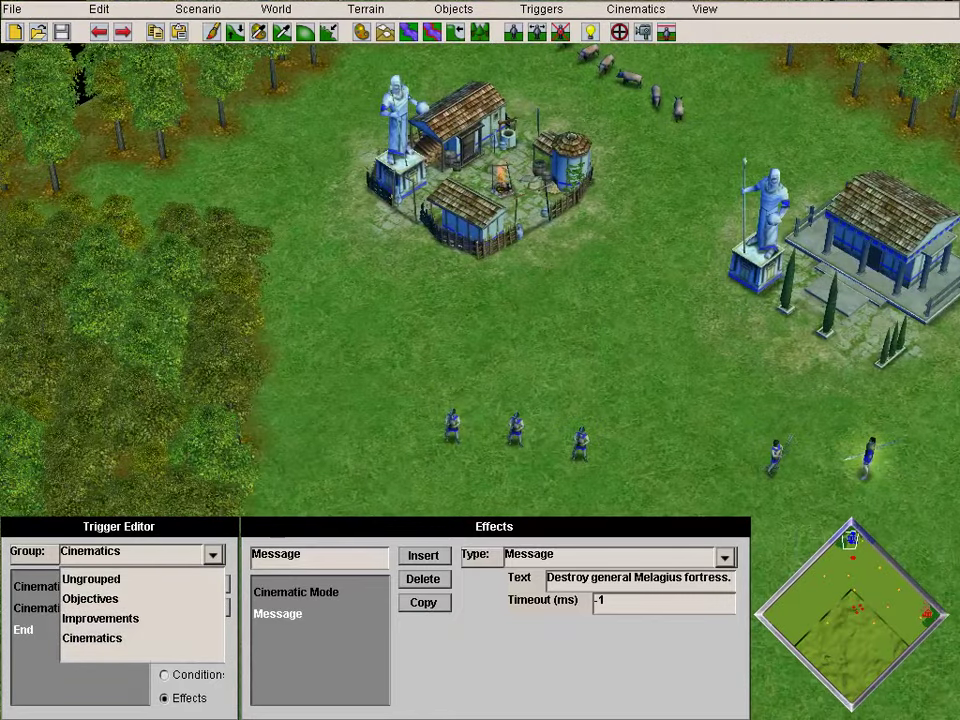
{"action": "left_click", "coordinate": [213, 555]}
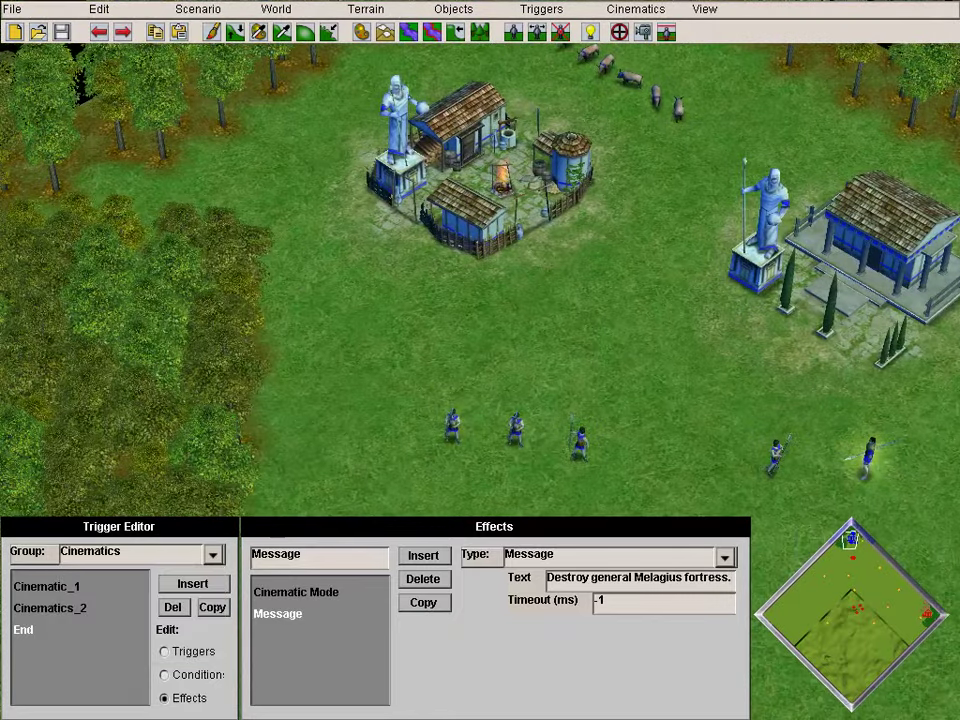
{"action": "left_click", "coordinate": [213, 555]}
{"action": "left_click", "coordinate": [91, 599]}
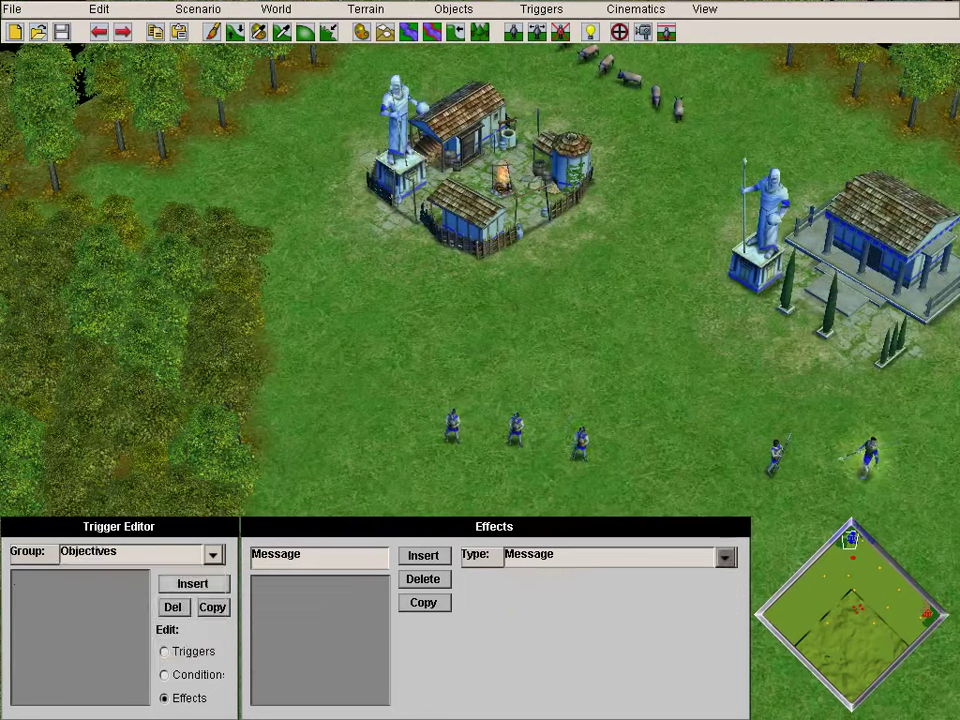
{"action": "left_click", "coordinate": [193, 584]}
{"action": "left_click", "coordinate": [165, 675]}
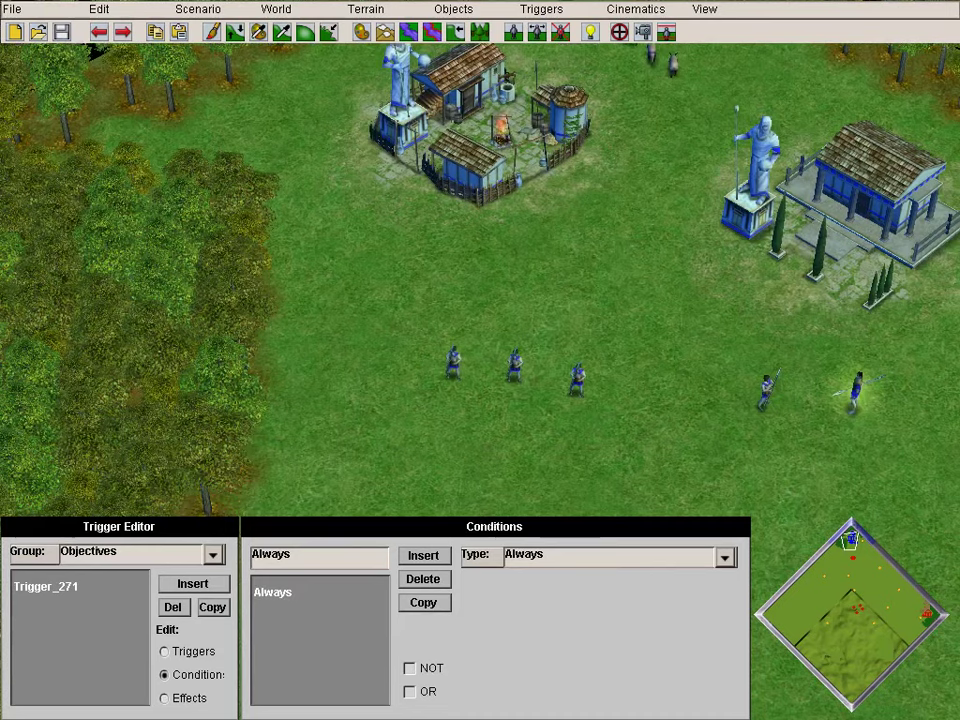
- Set the effect type of the new trigger in the Objectives group to Objective
{"action": "left_click", "coordinate": [165, 698]}
{"action": "left_click", "coordinate": [725, 557]}
{"action": "left_click_drag", "start_coordinate": [727, 372], "coordinate": [727, 458]}
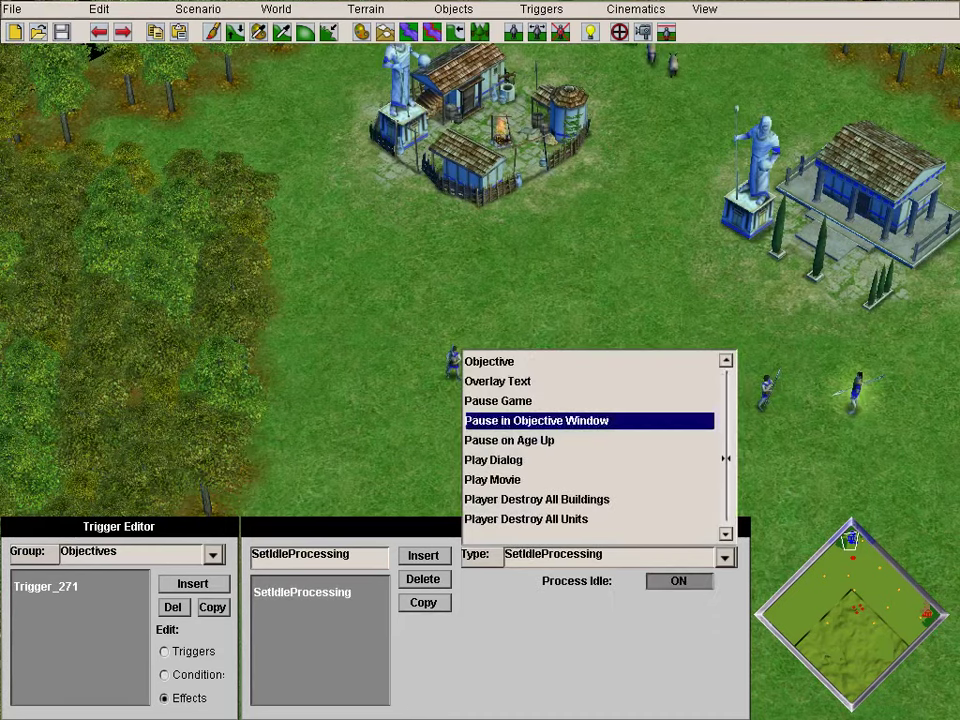
{"action": "left_click", "coordinate": [495, 361]}
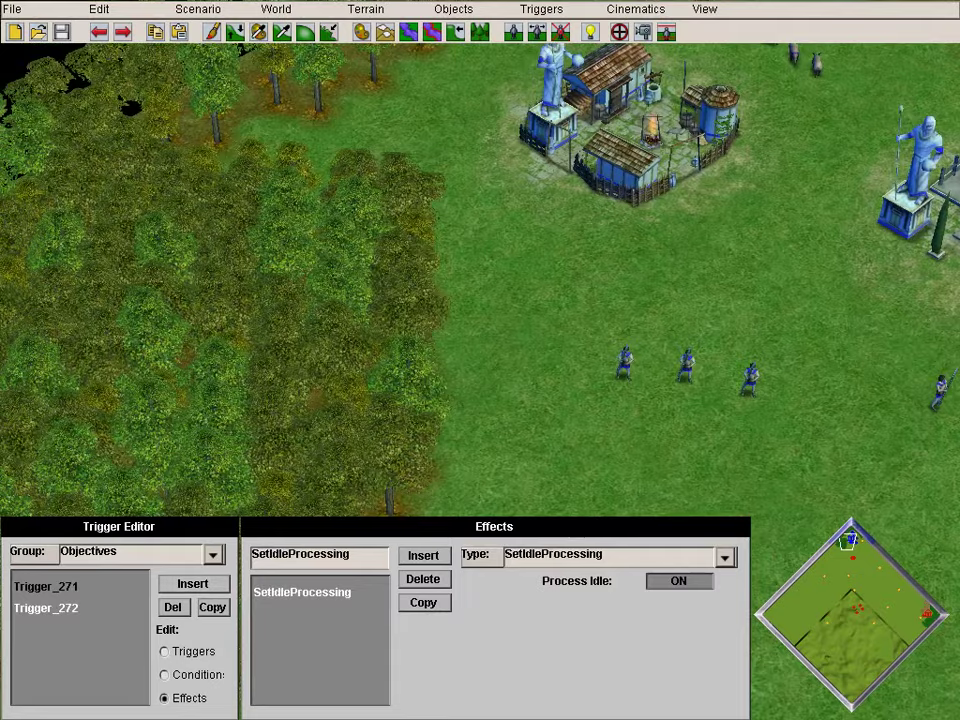
- Set the condition type of the second trigger in the Objectives group to Is Alive
{"action": "key", "text": "Right"}
{"action": "key", "text": "Left"}
{"action": "key", "text": "Down"}
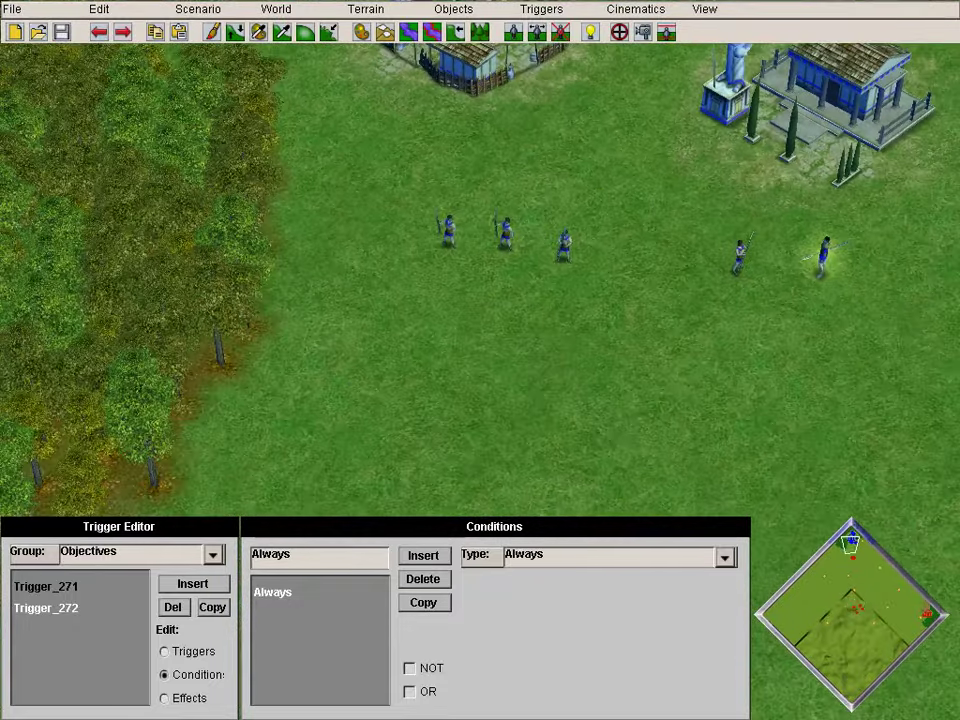
{"action": "left_click", "coordinate": [725, 558]}
{"action": "left_click_drag", "start_coordinate": [726, 377], "coordinate": [726, 451]}
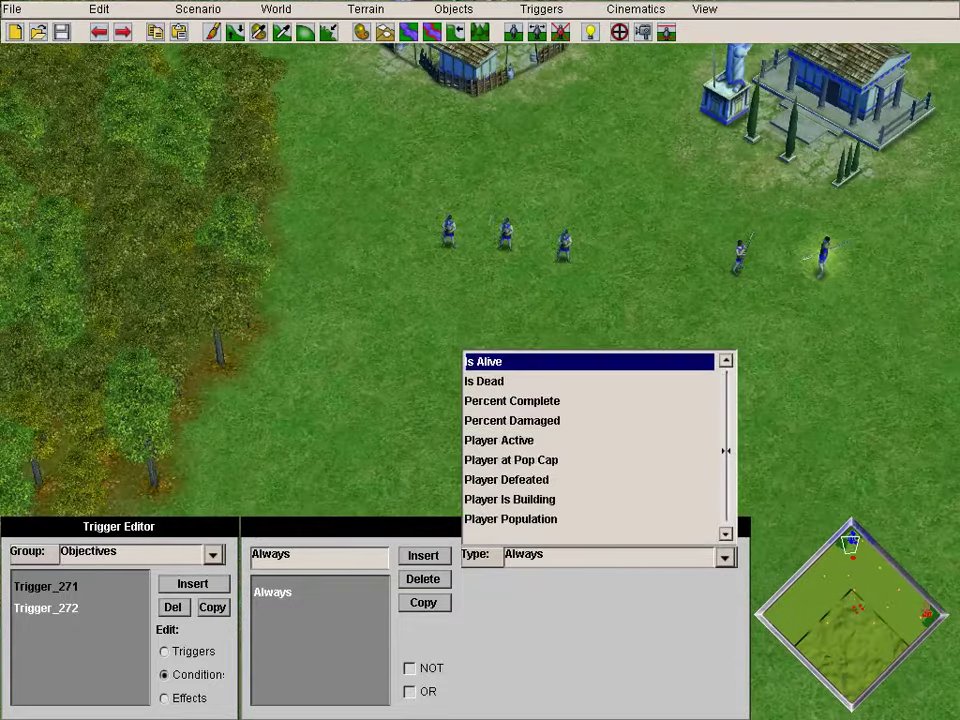
{"action": "left_click", "coordinate": [588, 362]}
- Set the second Objectives trigger's effect to Objective with mission 2 and ID 2
{"action": "left_click", "coordinate": [164, 698]}
{"action": "left_click", "coordinate": [423, 556]}
{"action": "left_click", "coordinate": [725, 558]}
{"action": "left_click_drag", "start_coordinate": [726, 377], "coordinate": [726, 456]}
{"action": "left_click", "coordinate": [588, 362]}
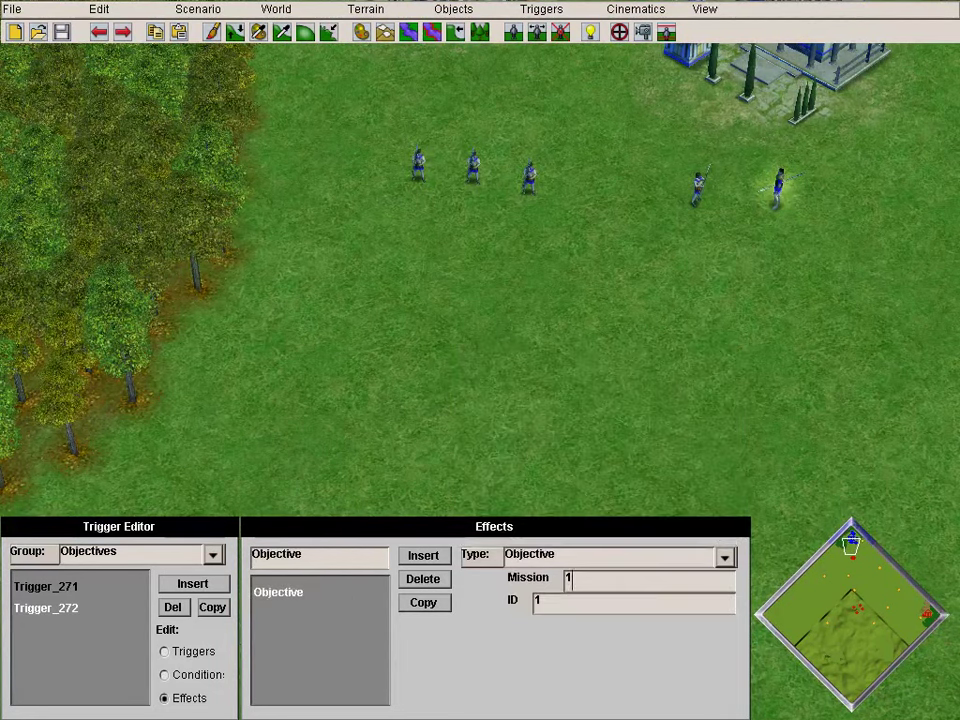
{"action": "double_click", "coordinate": [568, 578]}
{"action": "type", "text": "2"}
{"action": "double_click", "coordinate": [537, 600]}
{"action": "type", "text": "2"}
- Add a Message effect to the second Objectives trigger with the text "Kill general Melagius."
{"action": "left_click", "coordinate": [423, 556]}
{"action": "left_click", "coordinate": [725, 558]}
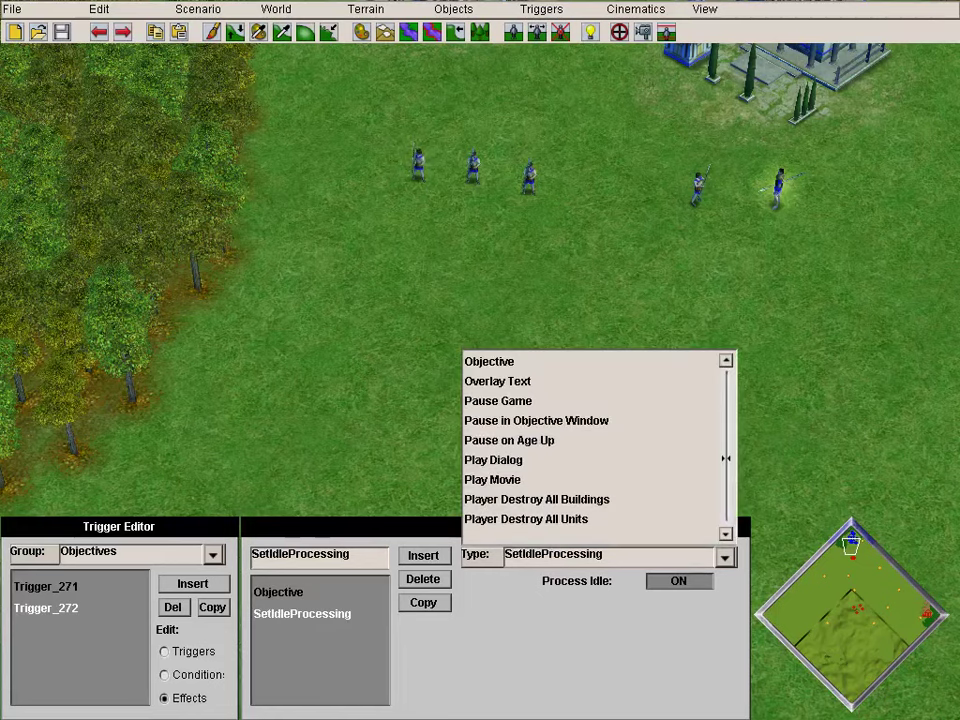
{"action": "scroll", "coordinate": [598, 440], "scroll_direction": "down", "scroll_amount": 1}
{"action": "scroll", "coordinate": [598, 440], "scroll_direction": "down", "scroll_amount": 16}
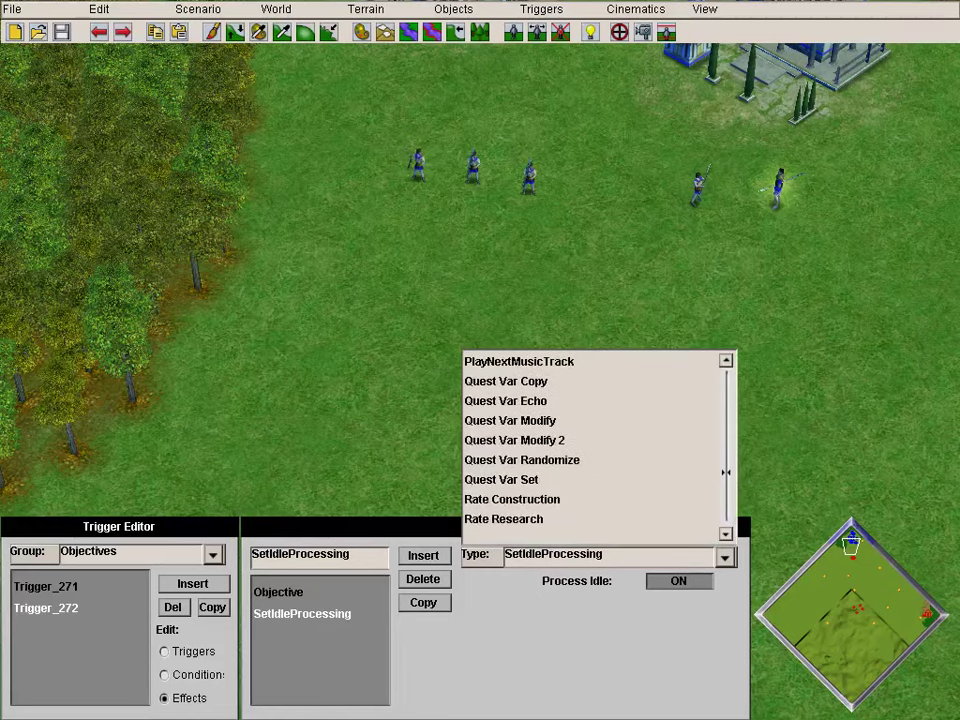
{"action": "scroll", "coordinate": [590, 480], "scroll_direction": "down", "scroll_amount": 12}
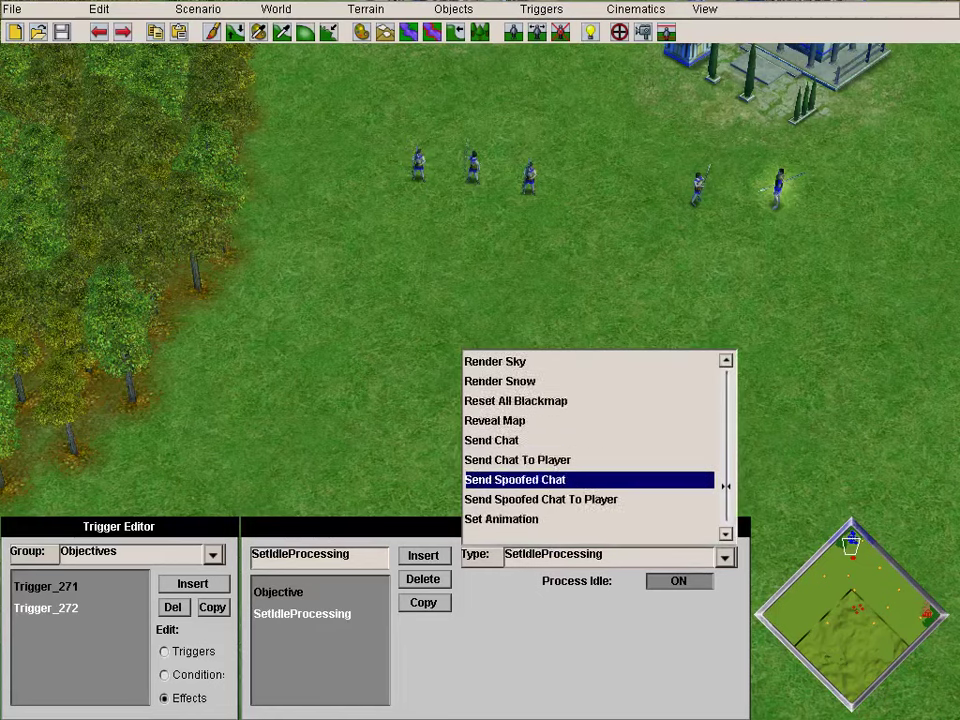
{"action": "scroll", "coordinate": [590, 480], "scroll_direction": "up", "scroll_amount": 20}
{"action": "left_click", "coordinate": [590, 440]}
{"action": "left_click", "coordinate": [640, 579]}
{"action": "type", "text": "Kill general"}
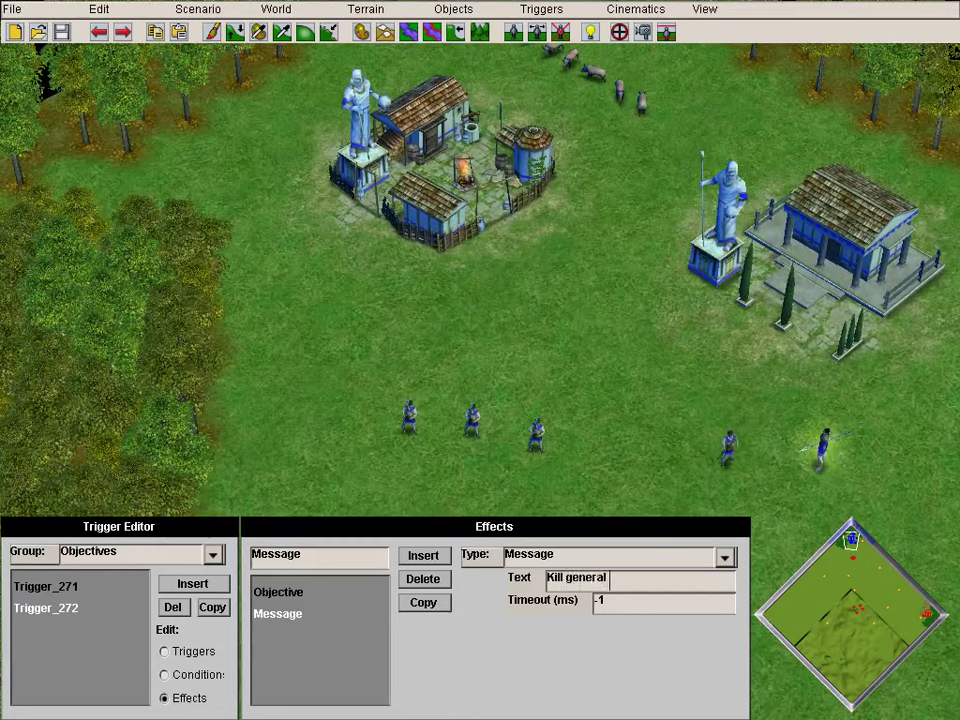
{"action": "type", "text": " Melagi"}
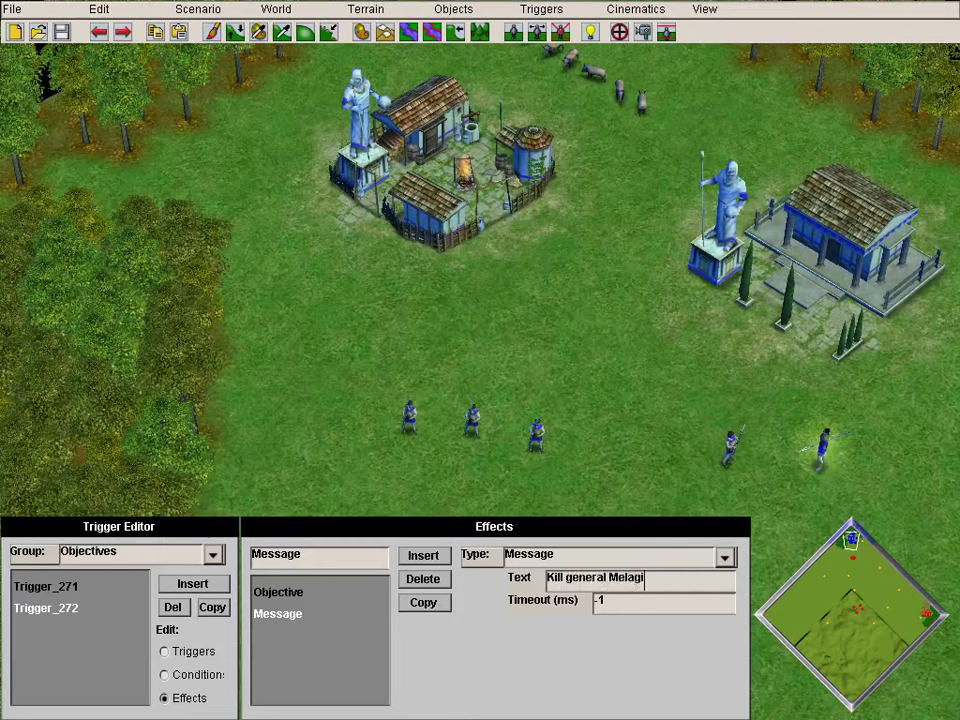
{"action": "type", "text": "us."}
- Add a Send Chat effect from player 1 to the second Objectives trigger
{"action": "left_click", "coordinate": [423, 555]}
{"action": "left_click", "coordinate": [725, 557]}
{"action": "left_click", "coordinate": [540, 362]}
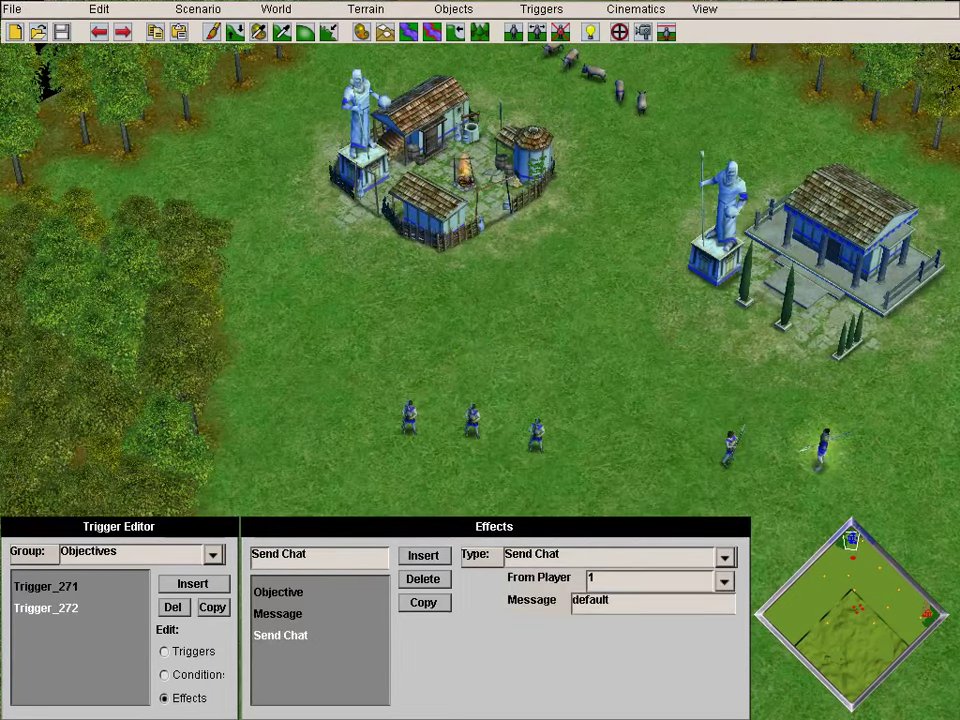
{"action": "left_click", "coordinate": [723, 580]}
- Set the chat message to "Now that we have destroyed the fort,we can move on and kill general Melagius."
{"action": "left_click_drag", "start_coordinate": [611, 601], "coordinate": [571, 601]}
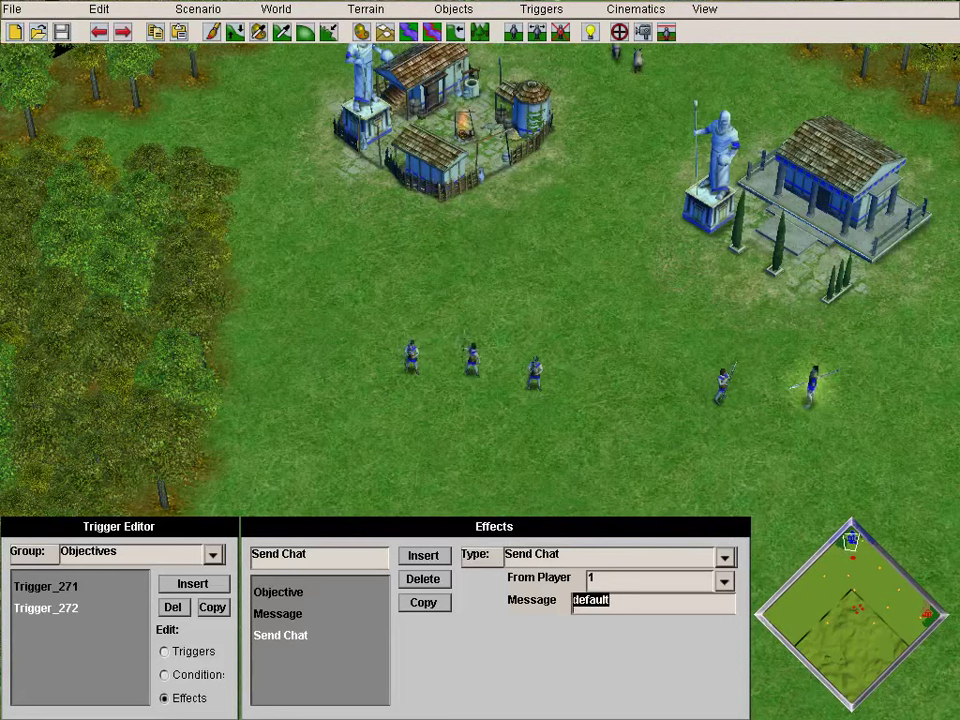
{"action": "type", "text": "N"}
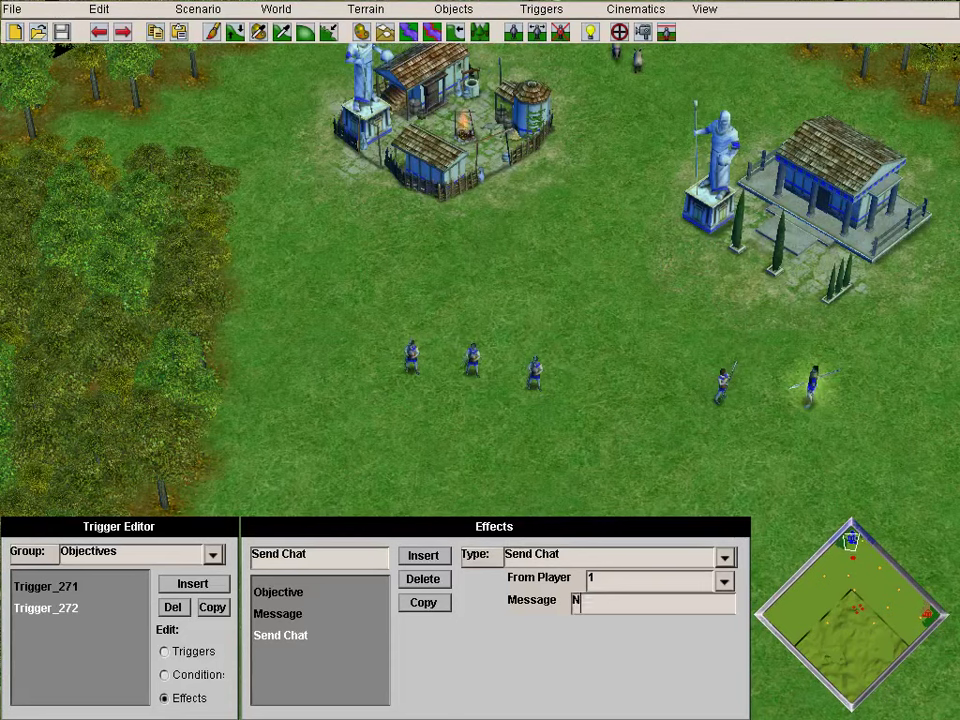
{"action": "type", "text": "ow that"}
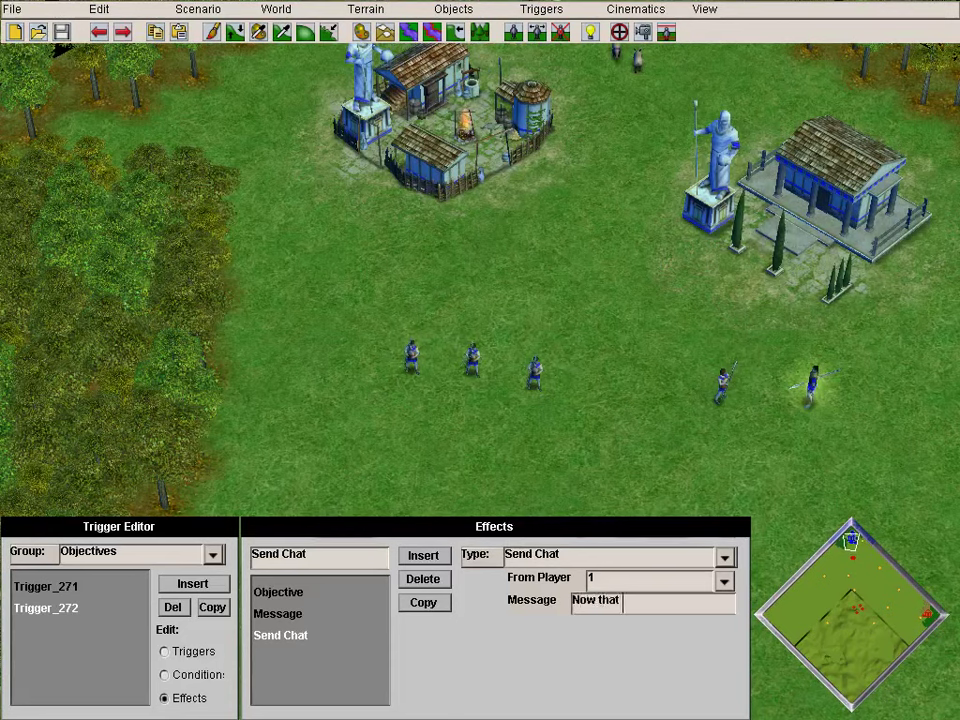
{"action": "type", "text": " we have d"}
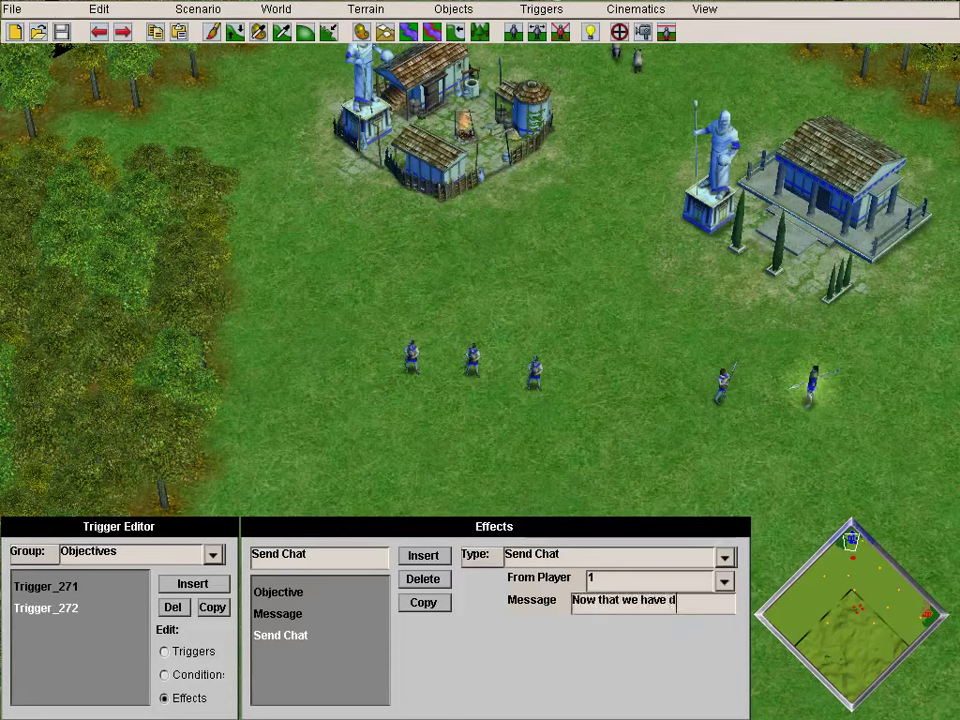
{"action": "type", "text": "estroy"}
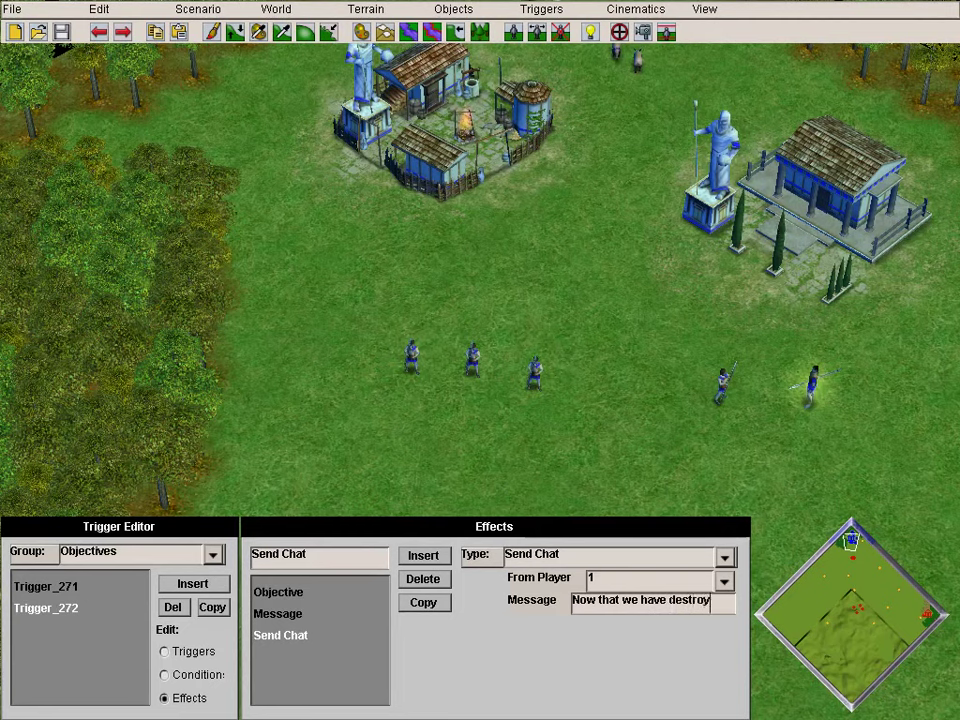
{"action": "type", "text": "ed t"}
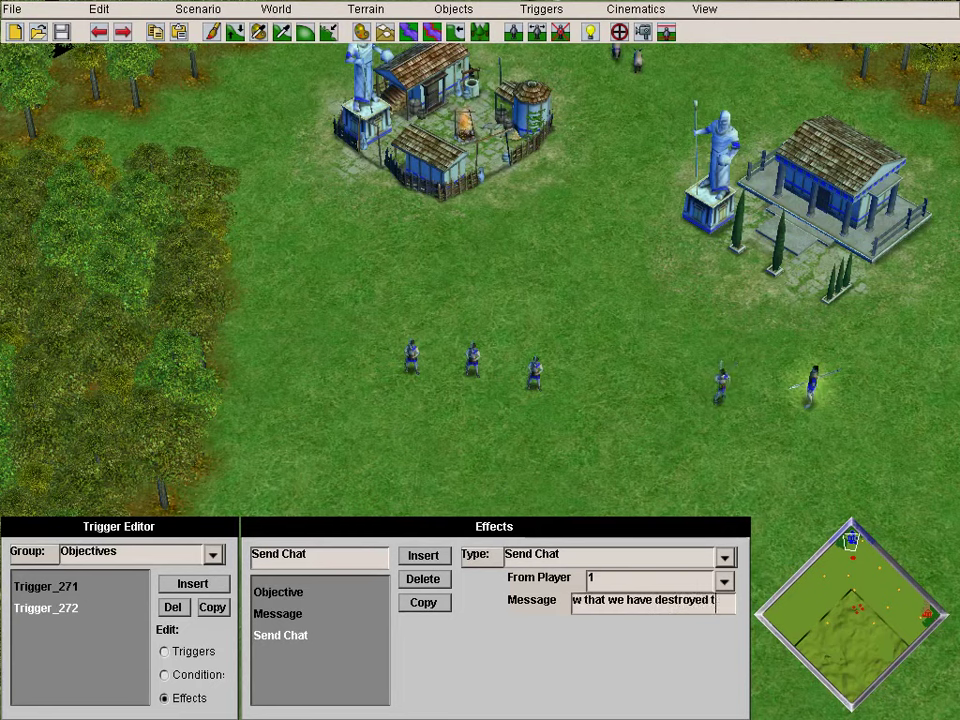
{"action": "type", "text": "he fort."}
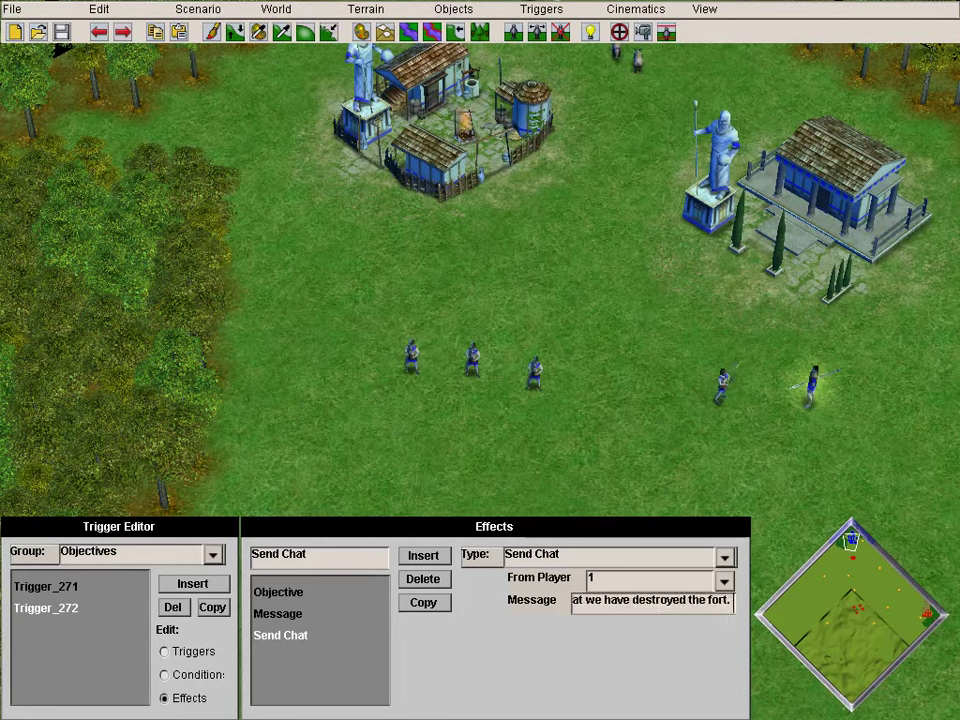
{"action": "key", "text": "BackSpace"}
{"action": "type", "text": ",we can move o"}
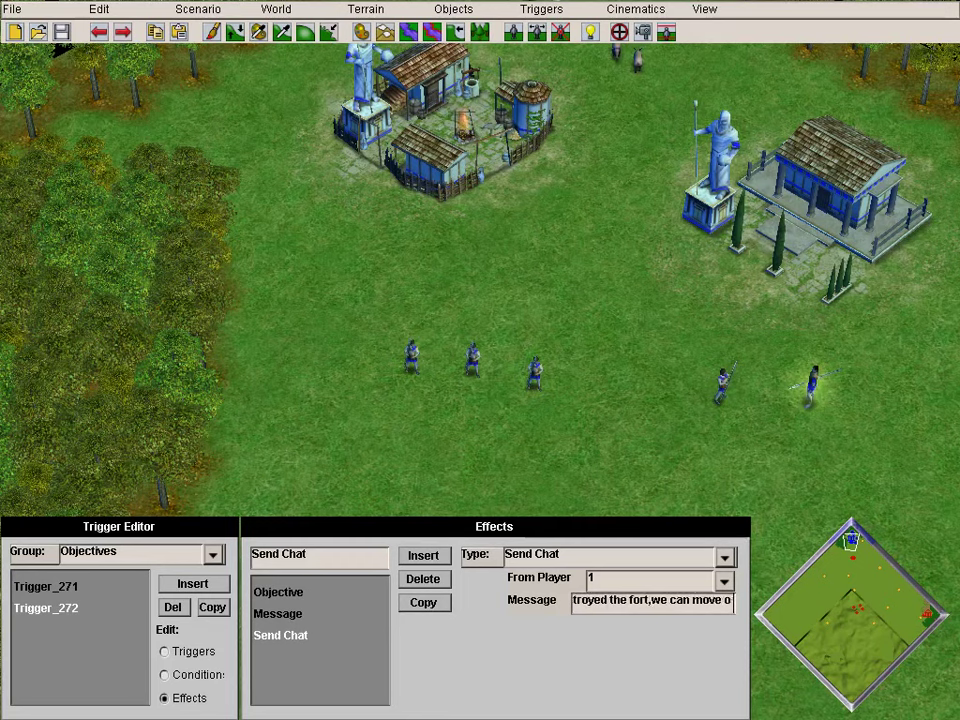
{"action": "type", "text": "n tand"}
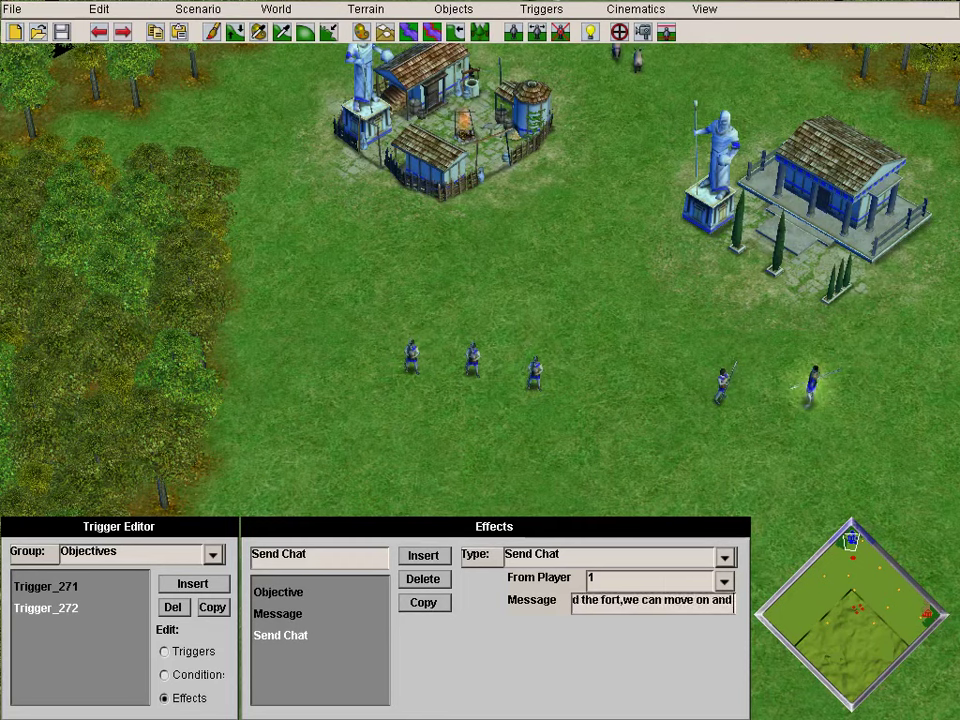
{"action": "type", "text": " kill gene"}
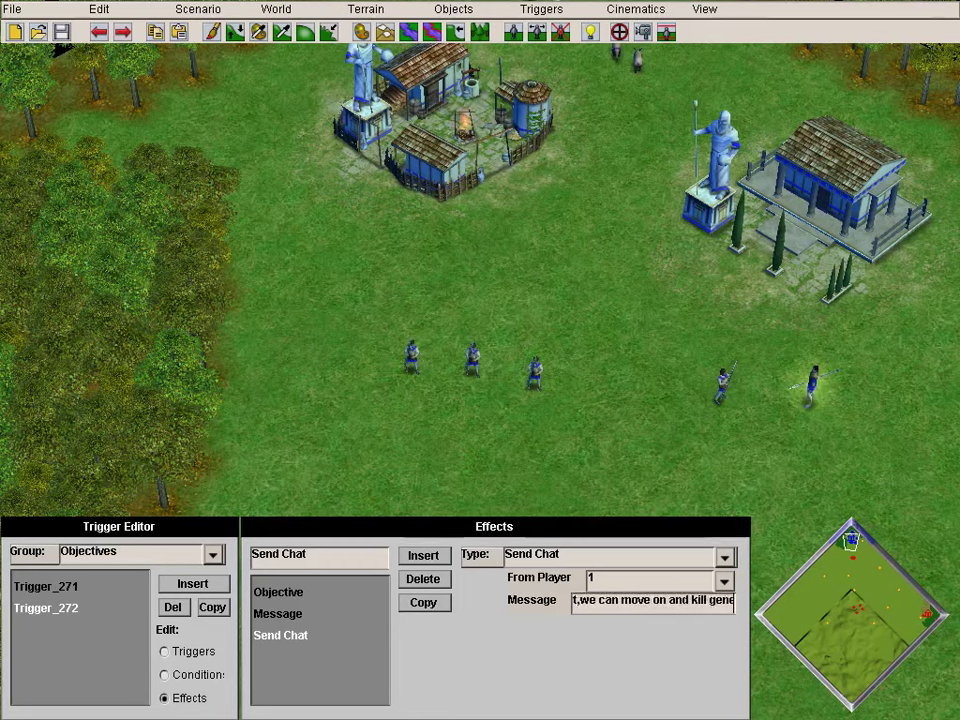
{"action": "type", "text": "ral Mela"}
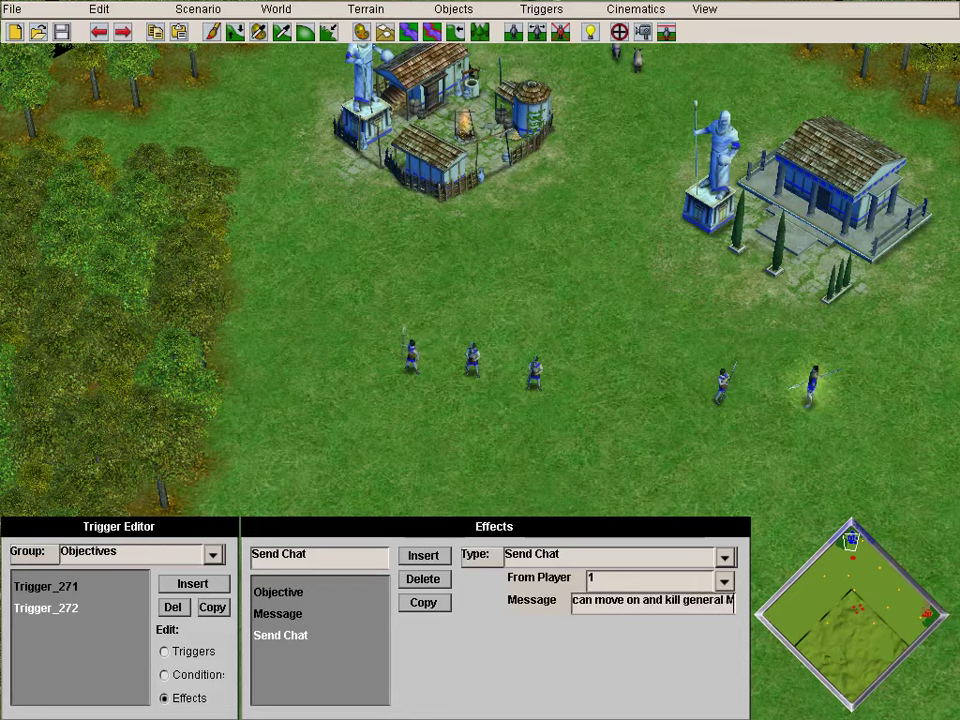
{"action": "type", "text": "us."}
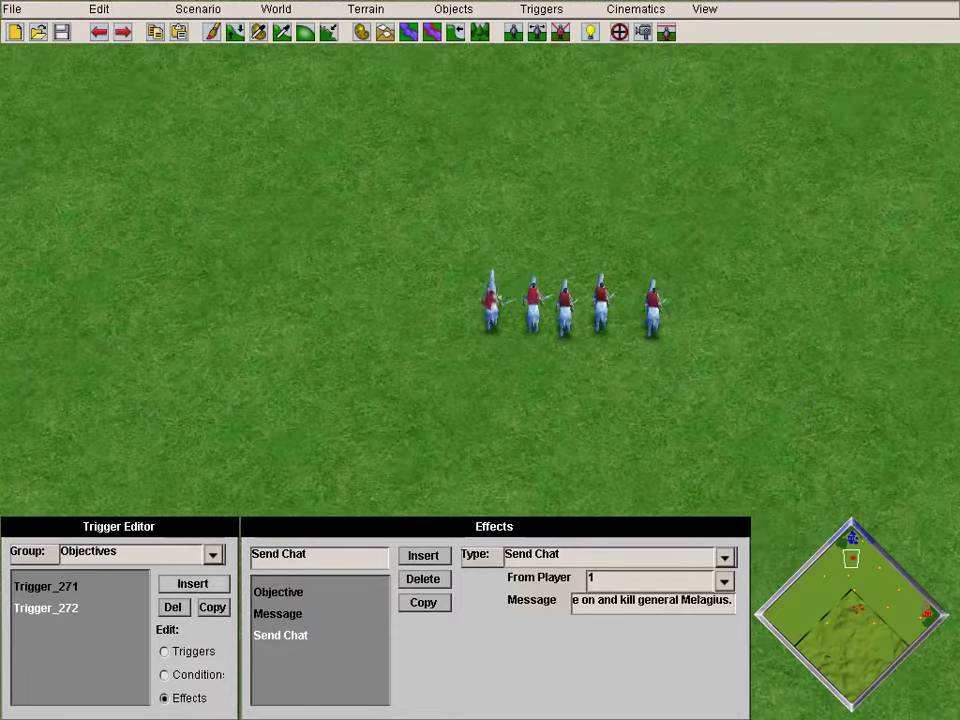
- Insert a third trigger in the Objectives group with an Is Dead condition, using the selected enemy general as its source unit
{"action": "left_click", "coordinate": [193, 584]}
{"action": "left_click", "coordinate": [165, 675]}
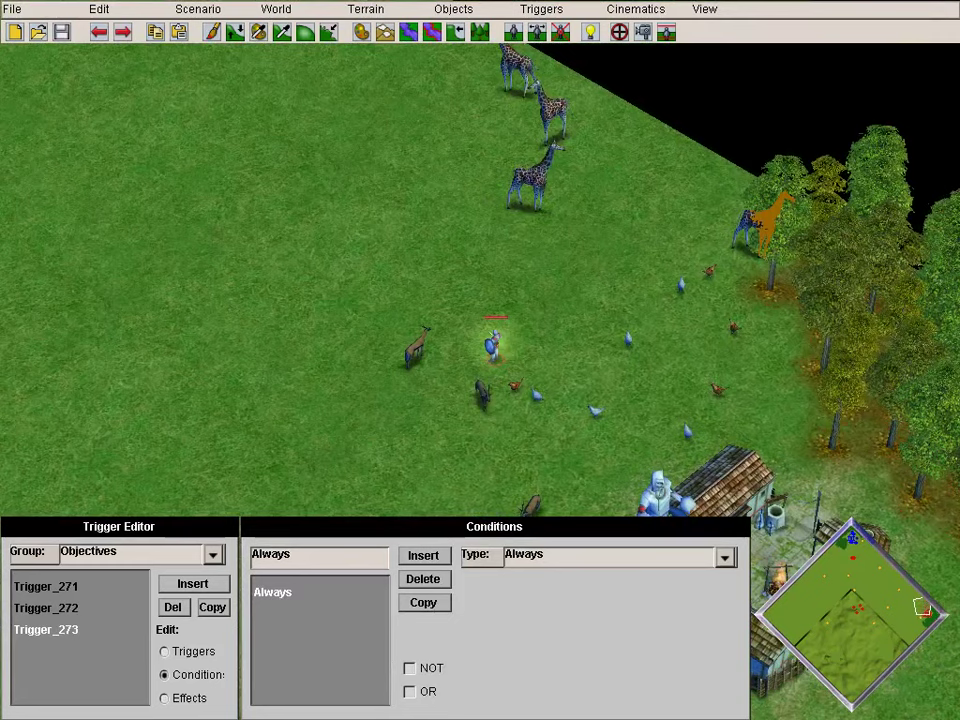
{"action": "left_click", "coordinate": [724, 557]}
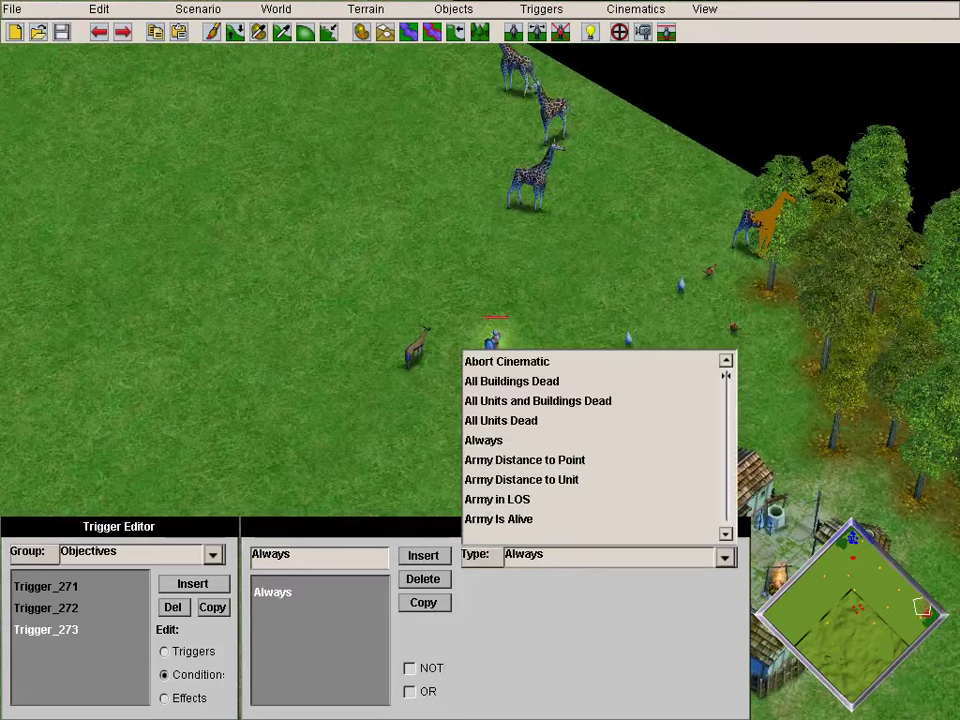
{"action": "scroll", "coordinate": [620, 450], "scroll_direction": "down", "scroll_amount": 10}
{"action": "scroll", "coordinate": [620, 425], "scroll_direction": "up", "scroll_amount": 5}
{"action": "left_click", "coordinate": [620, 381]}
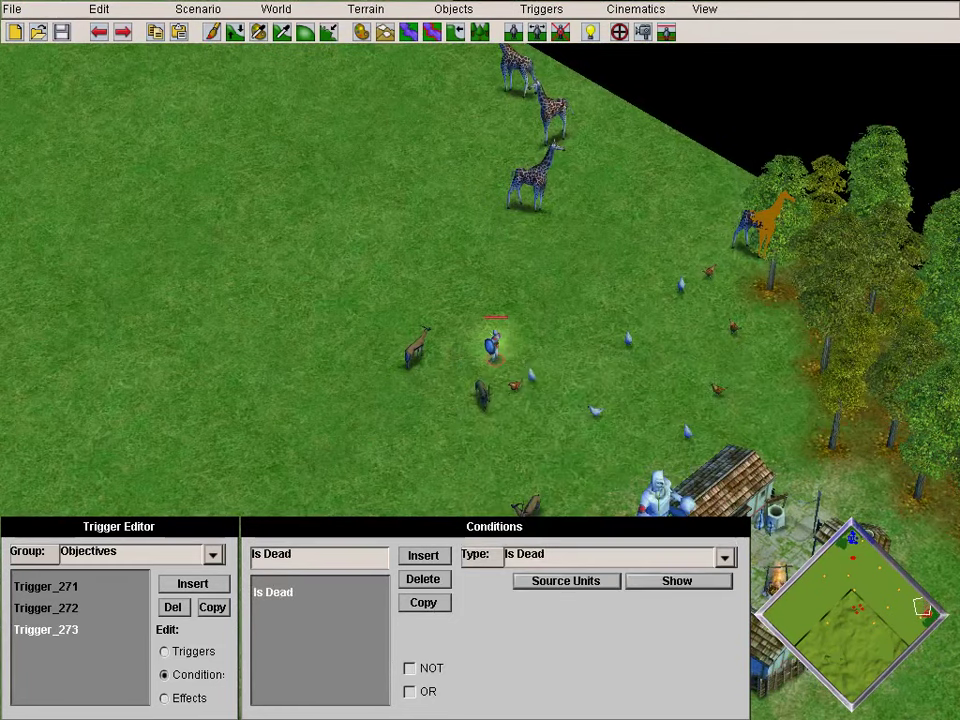
{"action": "left_click", "coordinate": [567, 581]}
{"action": "left_click", "coordinate": [680, 581]}
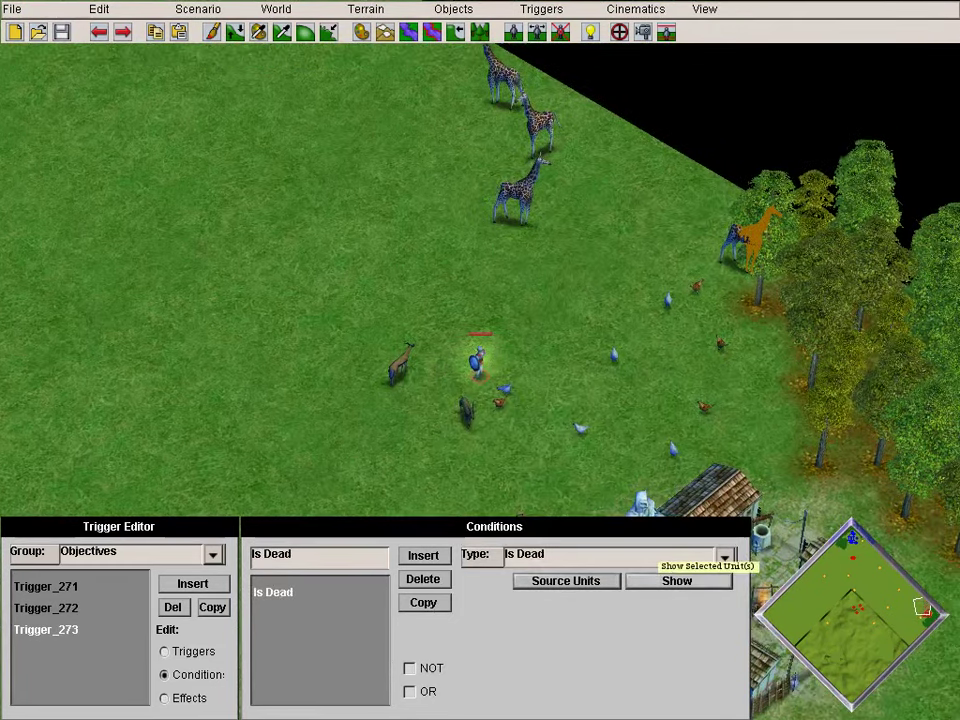
- Choose an effect type for the third trigger in the Objectives group
{"action": "left_click", "coordinate": [164, 698]}
{"action": "left_click", "coordinate": [724, 557]}
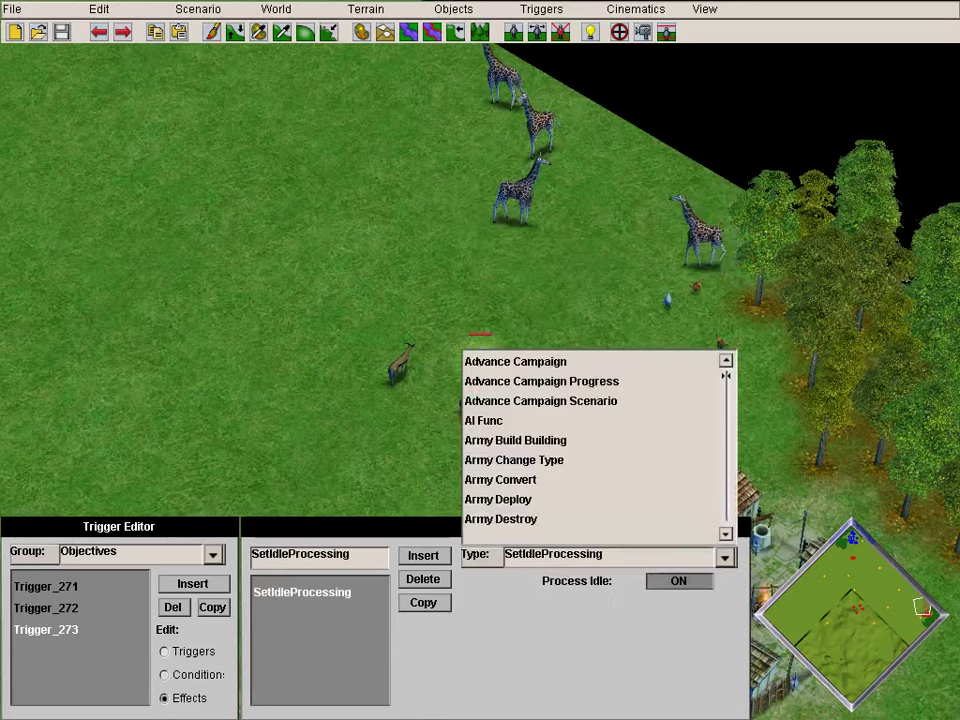
{"action": "scroll", "coordinate": [724, 522], "scroll_direction": "down", "scroll_amount": 10}
{"action": "left_click", "coordinate": [490, 519]}
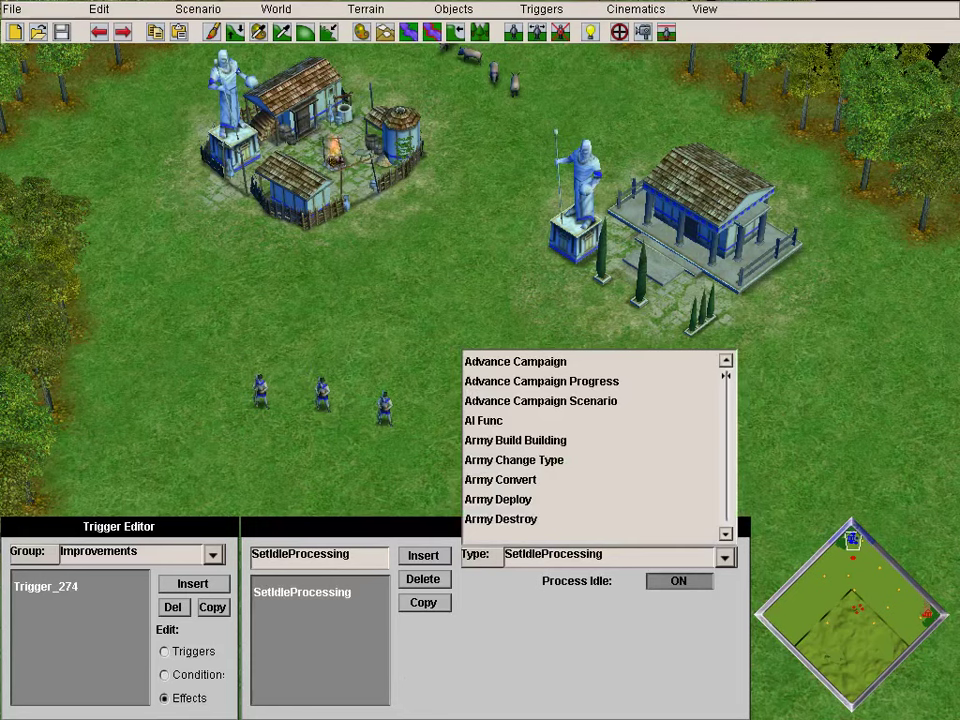
- Set the effect type of the trigger in the Improvements group to Set Tech Status
{"action": "key", "text": "Down"}
{"action": "key", "text": "Down"}
{"action": "key", "text": "Down"}
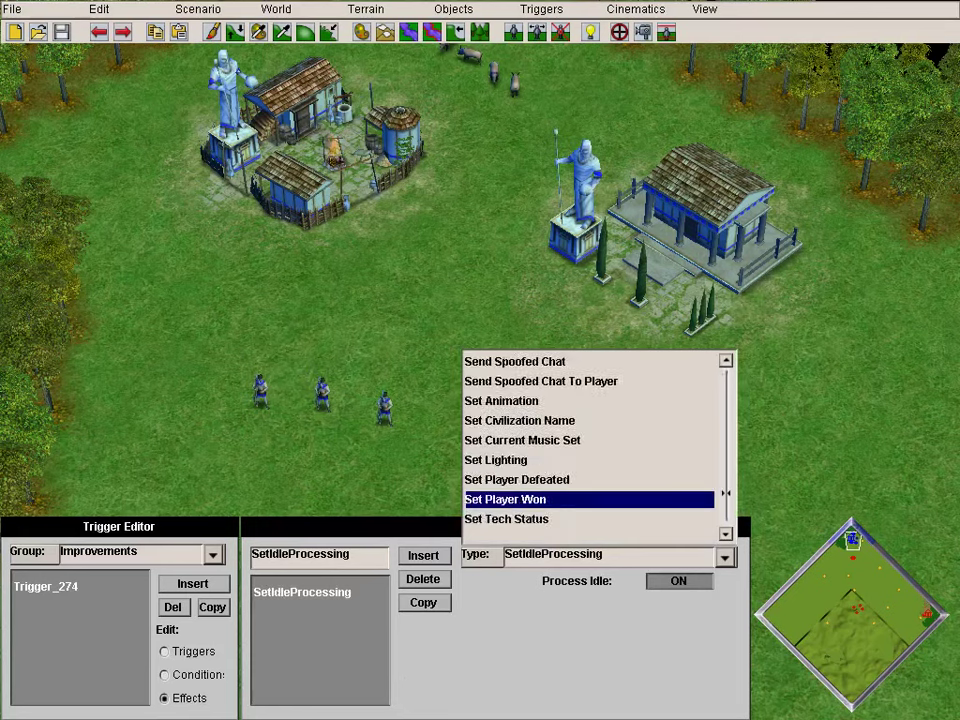
{"action": "key", "text": "Down"}
{"action": "key", "text": "Return"}
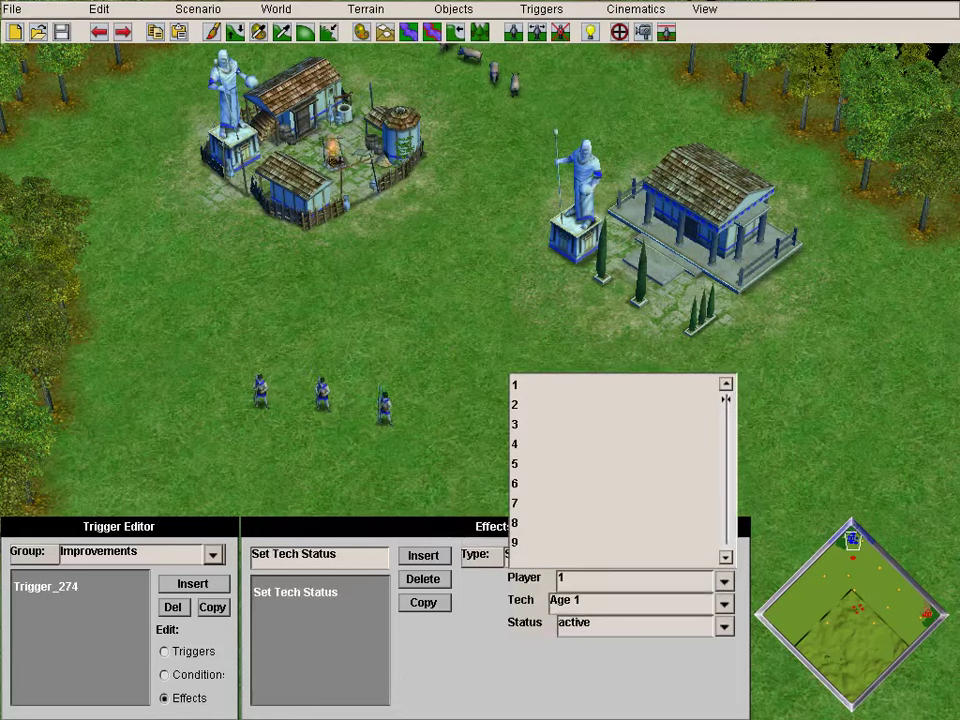
- Set the tech of the Set Tech Status effect to Age 2 Athena for player 1
{"action": "left_click", "coordinate": [725, 604]}
{"action": "scroll", "coordinate": [650, 545], "scroll_direction": "down", "scroll_amount": 15}
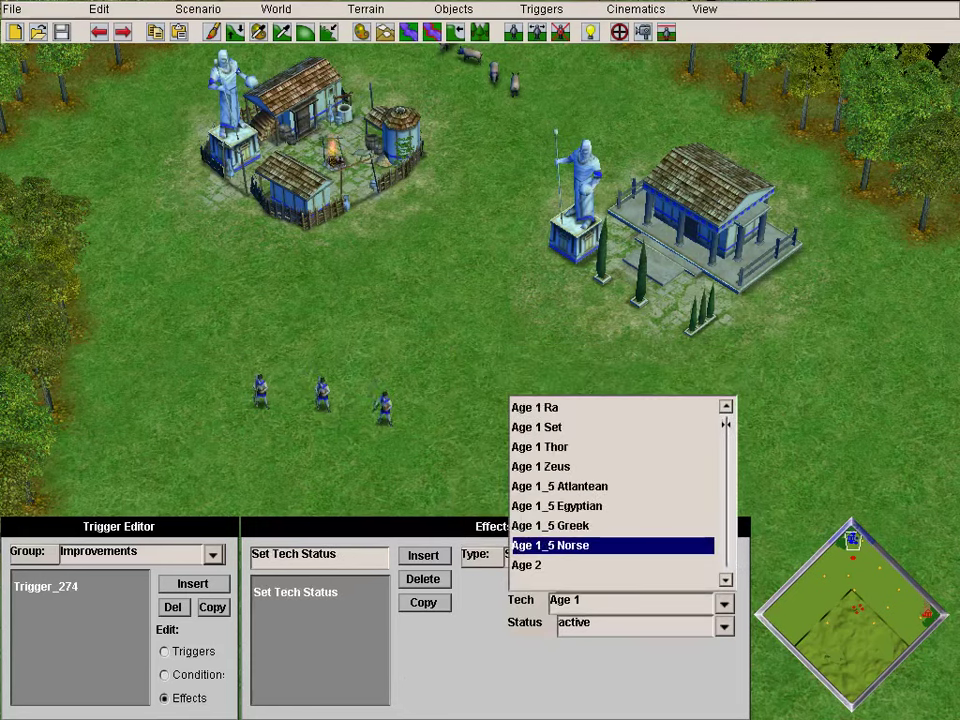
{"action": "scroll", "coordinate": [610, 545], "scroll_direction": "down", "scroll_amount": 2}
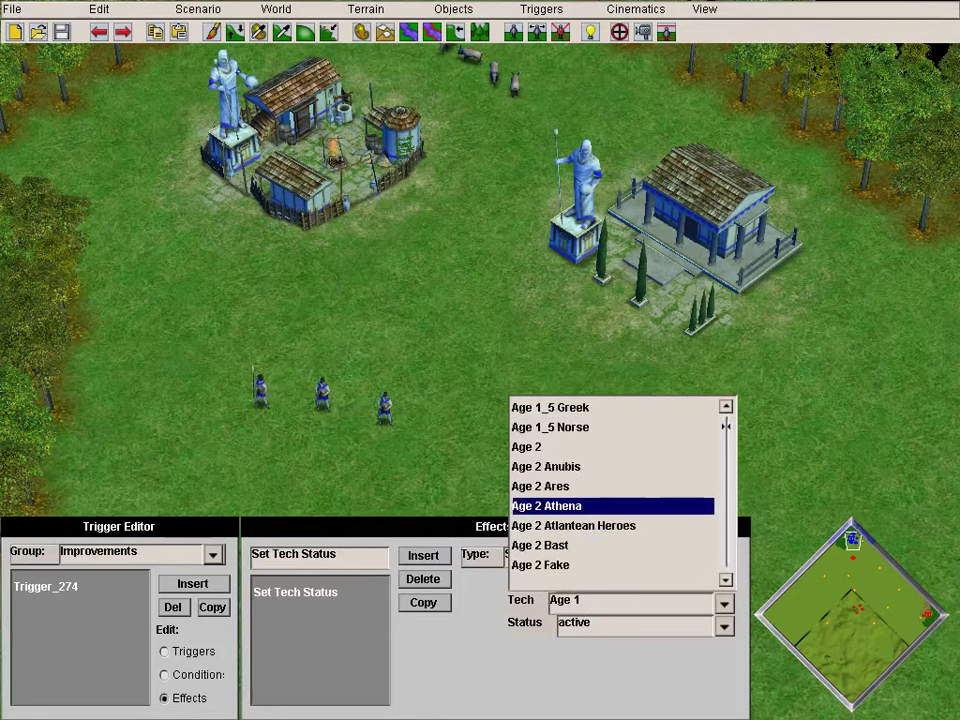
{"action": "left_click", "coordinate": [610, 505]}
{"action": "key", "text": "Down"}
{"action": "key", "text": "Up"}
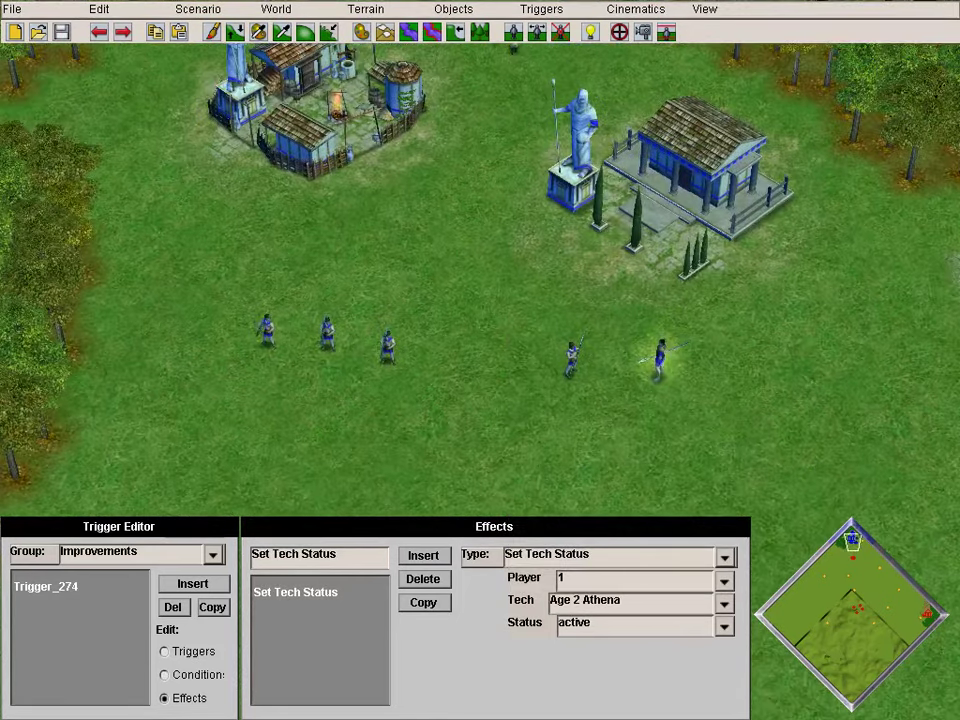
- Add a second Set Tech Status effect to the trigger in the Improvements group
{"action": "key", "text": "Left"}
{"action": "key", "text": "Down"}
{"action": "key", "text": "Right"}
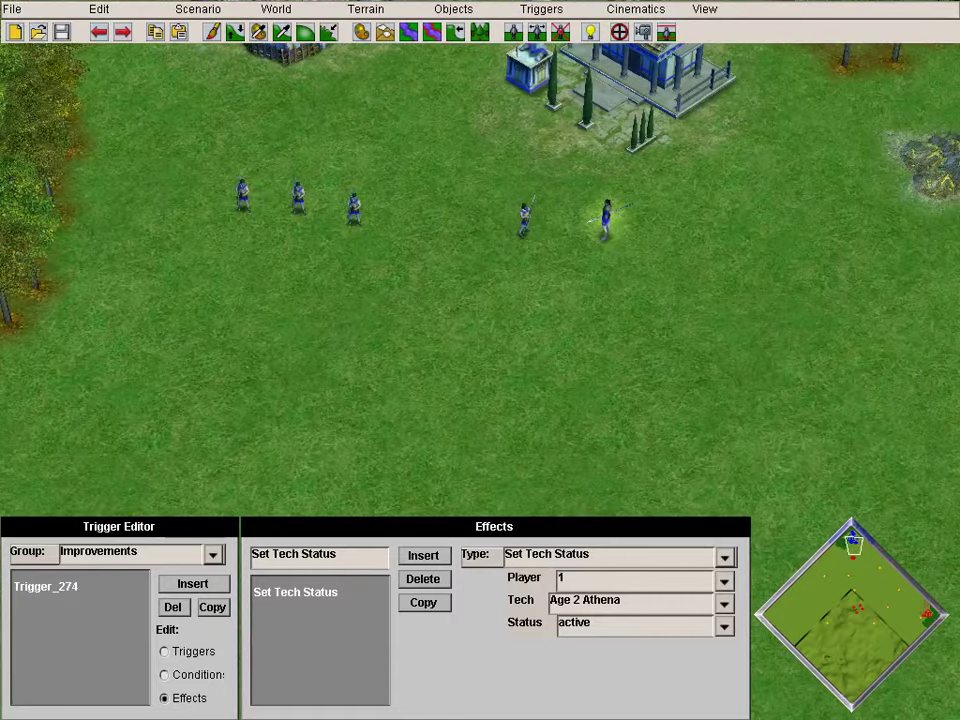
{"action": "left_click", "coordinate": [423, 556]}
{"action": "left_click", "coordinate": [725, 557]}
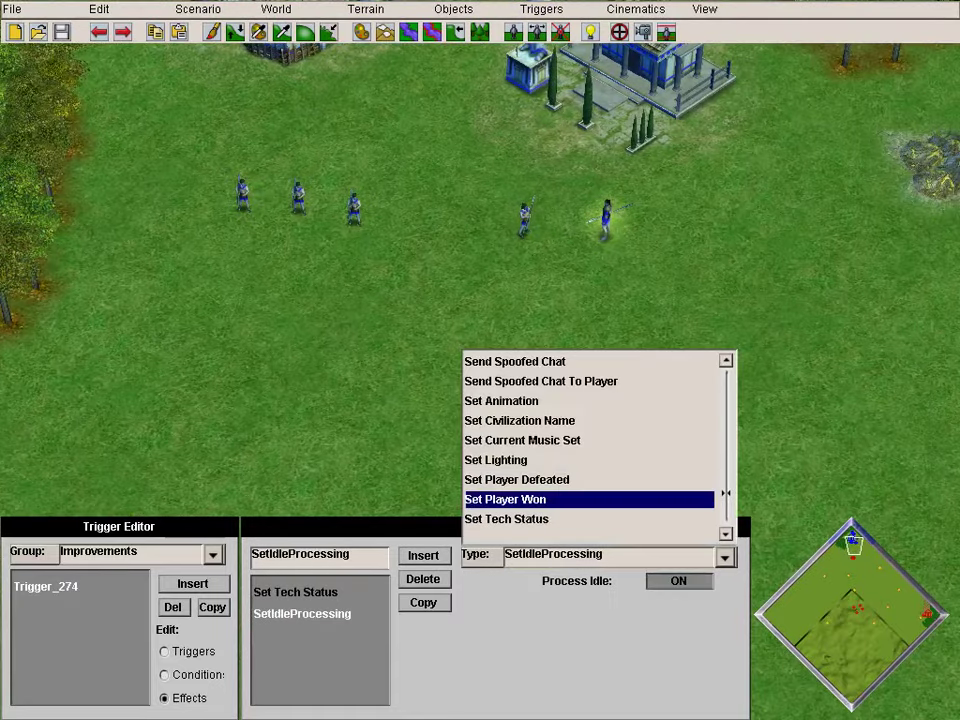
{"action": "left_click_drag", "start_coordinate": [726, 493], "coordinate": [726, 495]}
{"action": "left_click", "coordinate": [712, 498]}
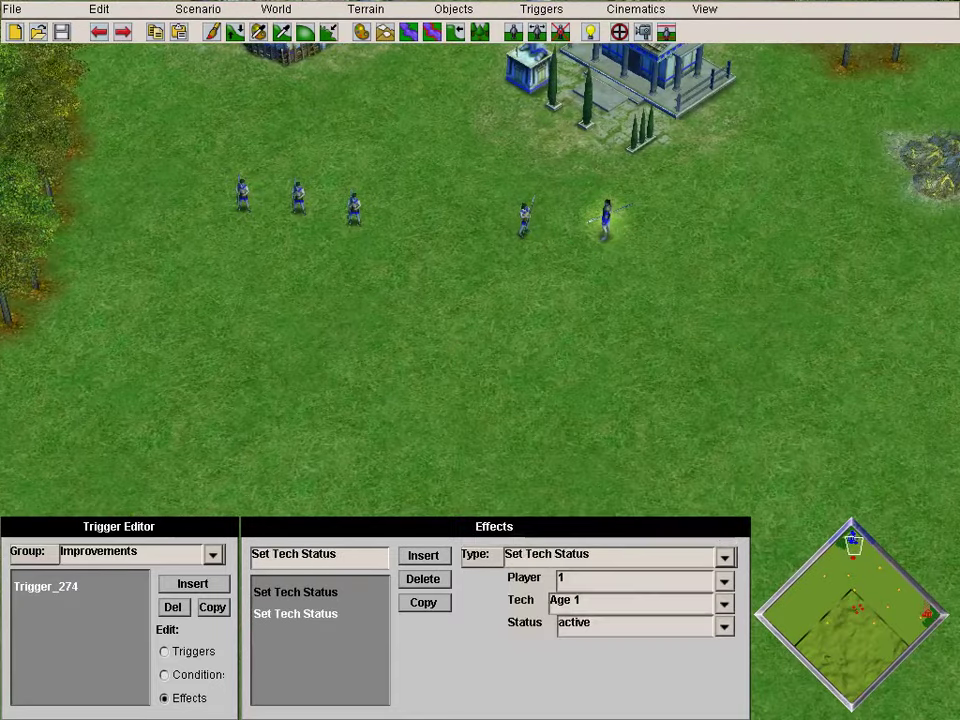
- Set the tech of the second Set Tech Status effect in the Improvements trigger to Medium Infantry
{"action": "left_click", "coordinate": [724, 603]}
{"action": "left_click_drag", "start_coordinate": [726, 422], "coordinate": [726, 502]}
{"action": "left_click", "coordinate": [560, 486]}
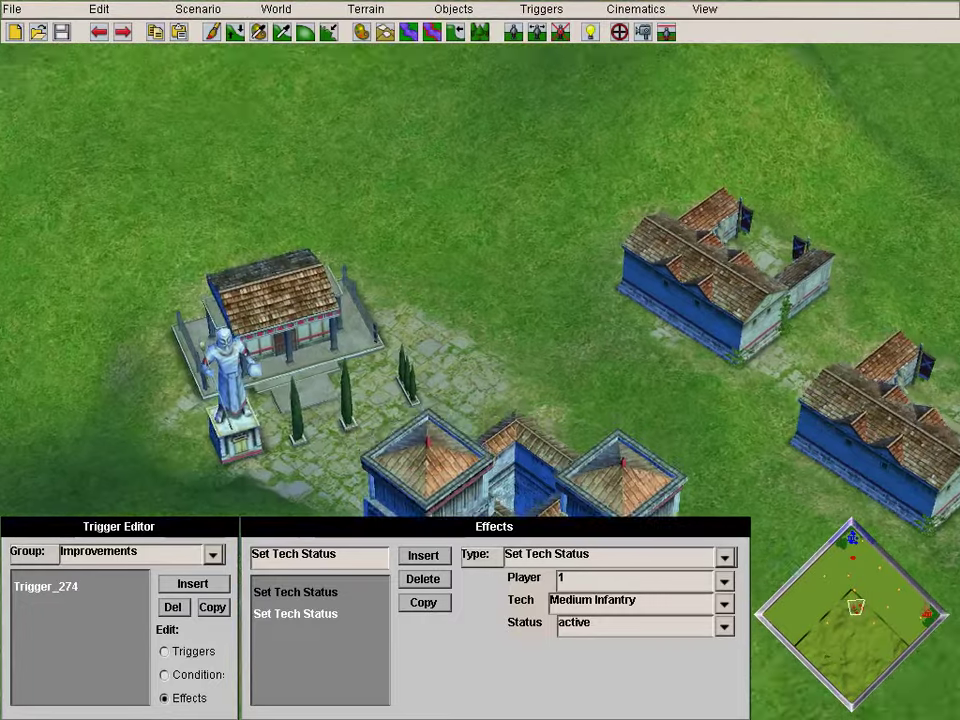
- Assign the aomdefaultai.xs AI script to player 2 in the player data
{"action": "left_click", "coordinate": [198, 9]}
{"action": "left_click", "coordinate": [222, 34]}
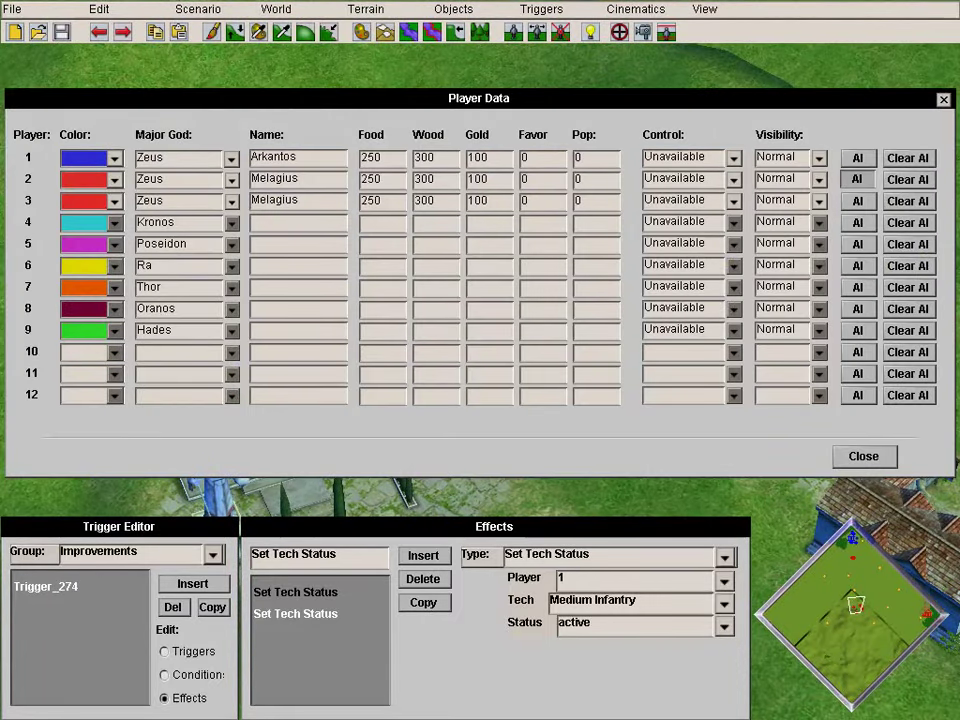
{"action": "left_click", "coordinate": [858, 179]}
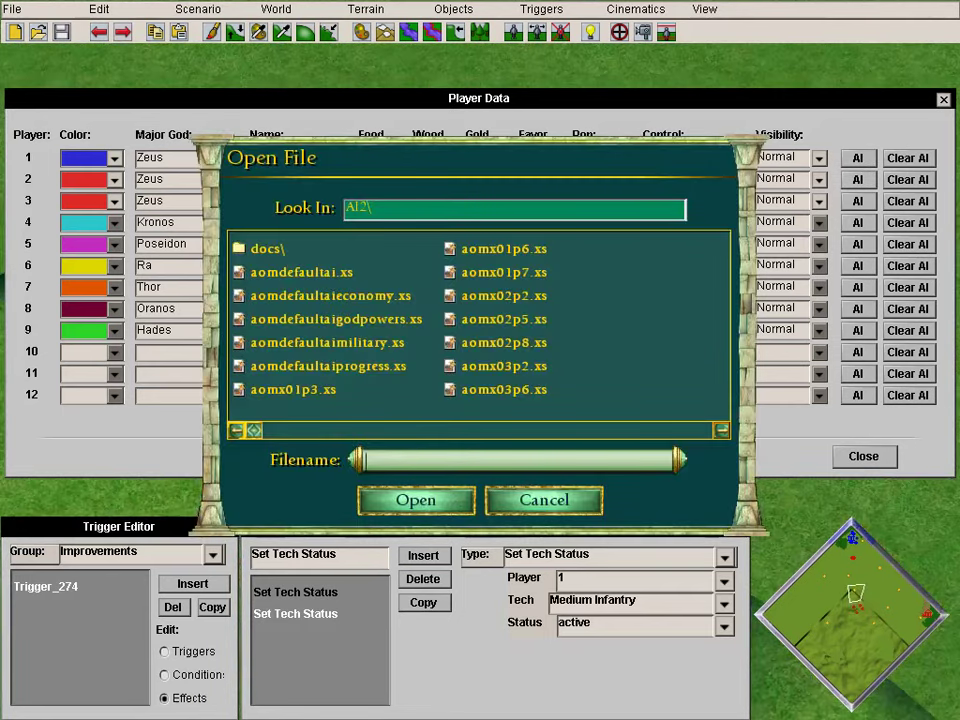
{"action": "left_click", "coordinate": [302, 272]}
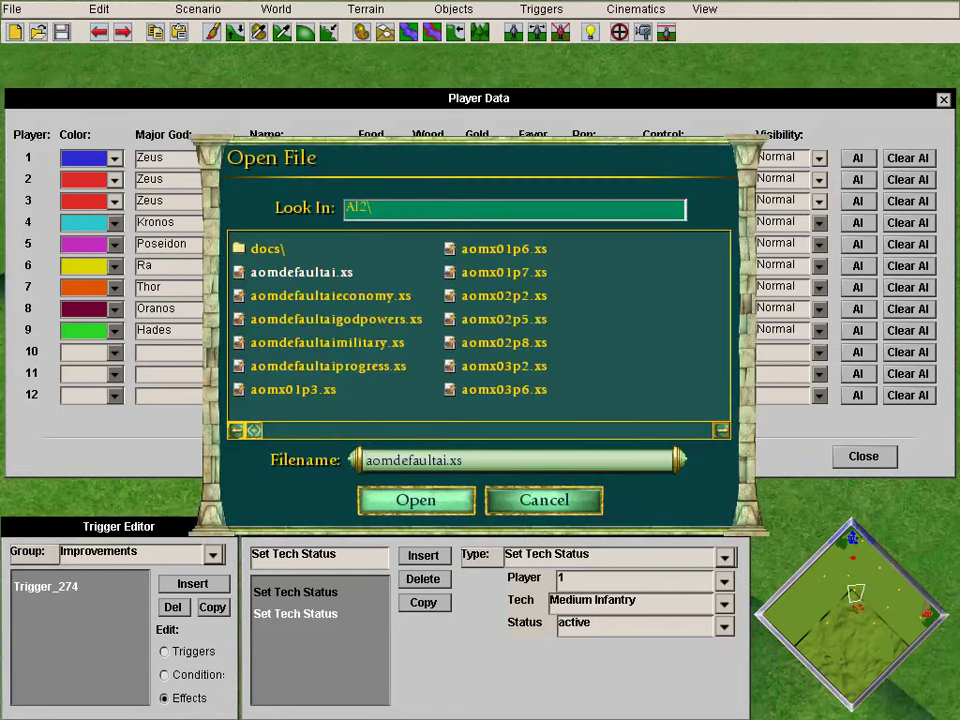
{"action": "left_click", "coordinate": [416, 499]}
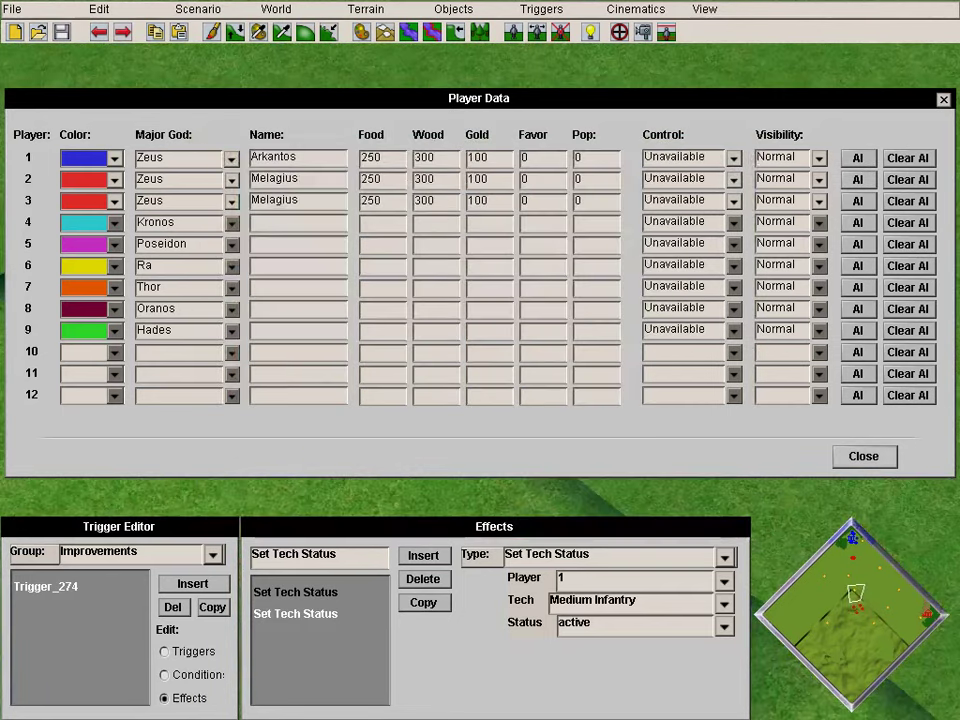
{"action": "left_click", "coordinate": [864, 457]}
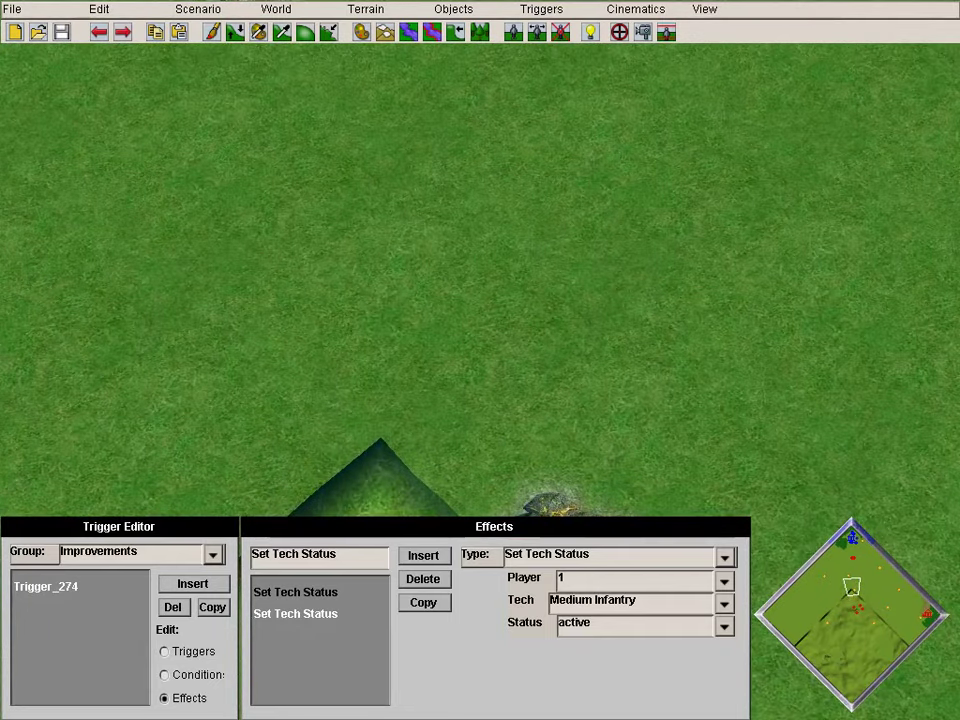
- Save the scenario under the file name test2
{"action": "left_click", "coordinate": [62, 32]}
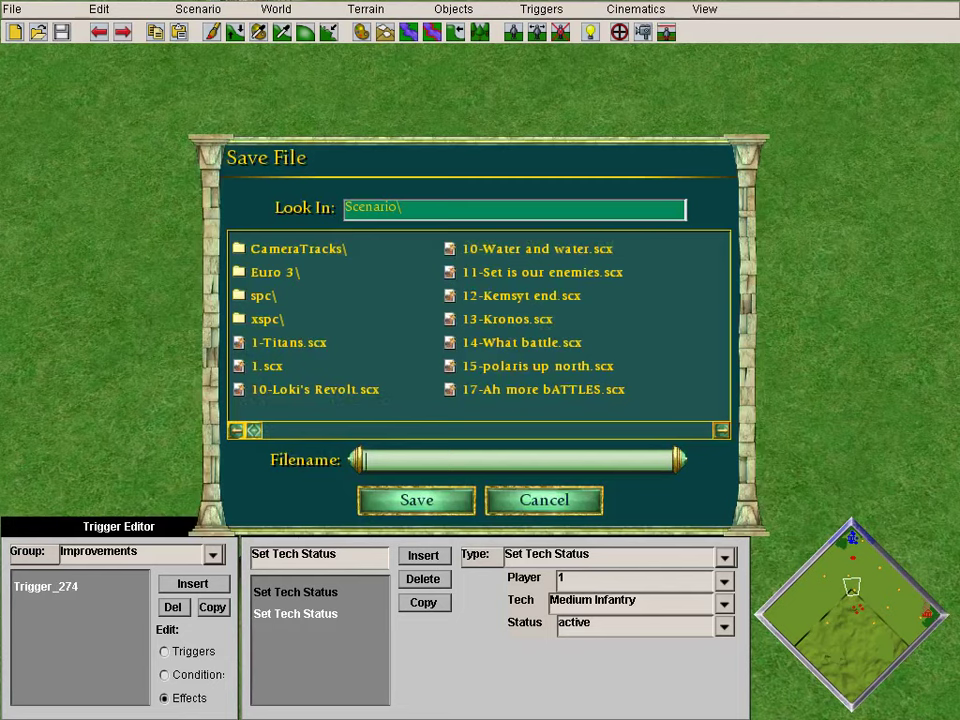
{"action": "type", "text": "test2"}
{"action": "key", "text": "Return"}
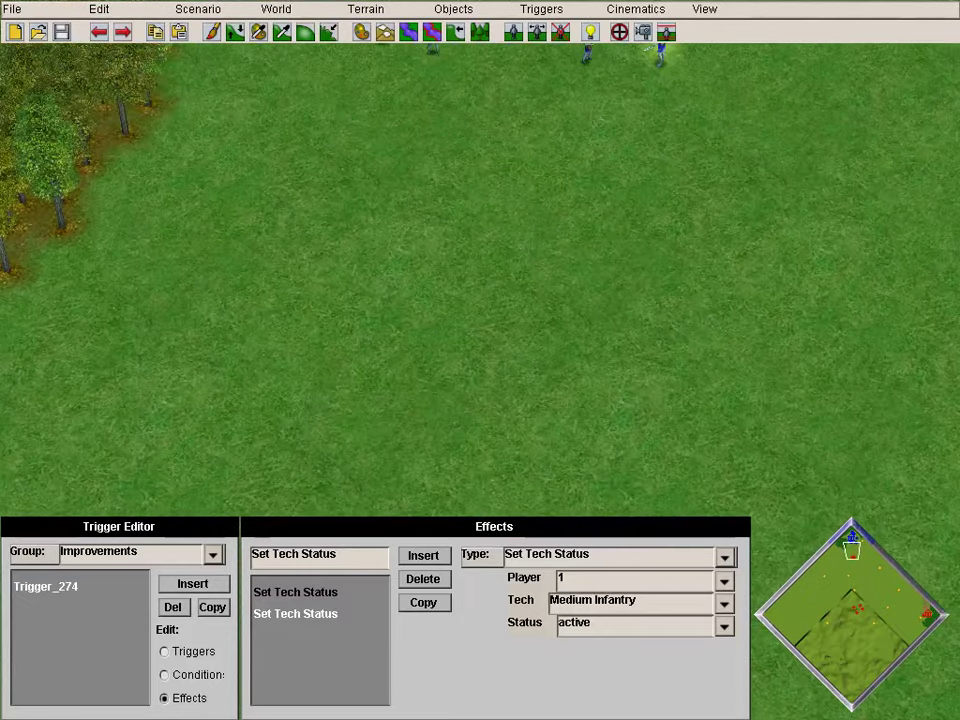
- Create an empty army for player 3 in the Army Editor
{"action": "left_click", "coordinate": [213, 555]}
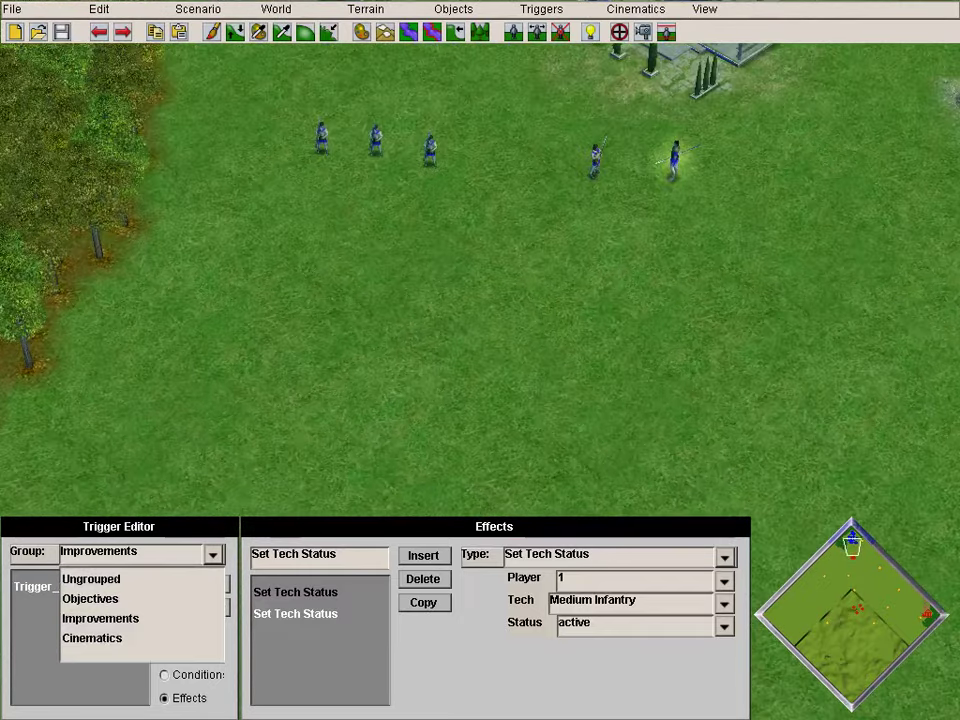
{"action": "left_click", "coordinate": [852, 610]}
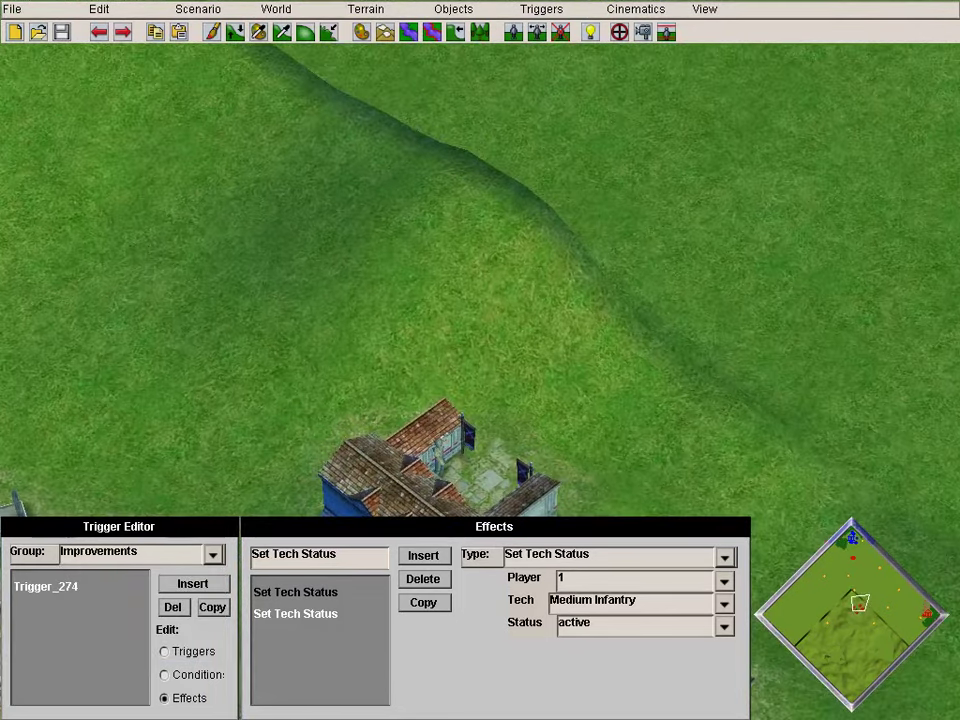
{"action": "left_click", "coordinate": [550, 9]}
{"action": "left_click", "coordinate": [541, 9]}
{"action": "left_click", "coordinate": [570, 75]}
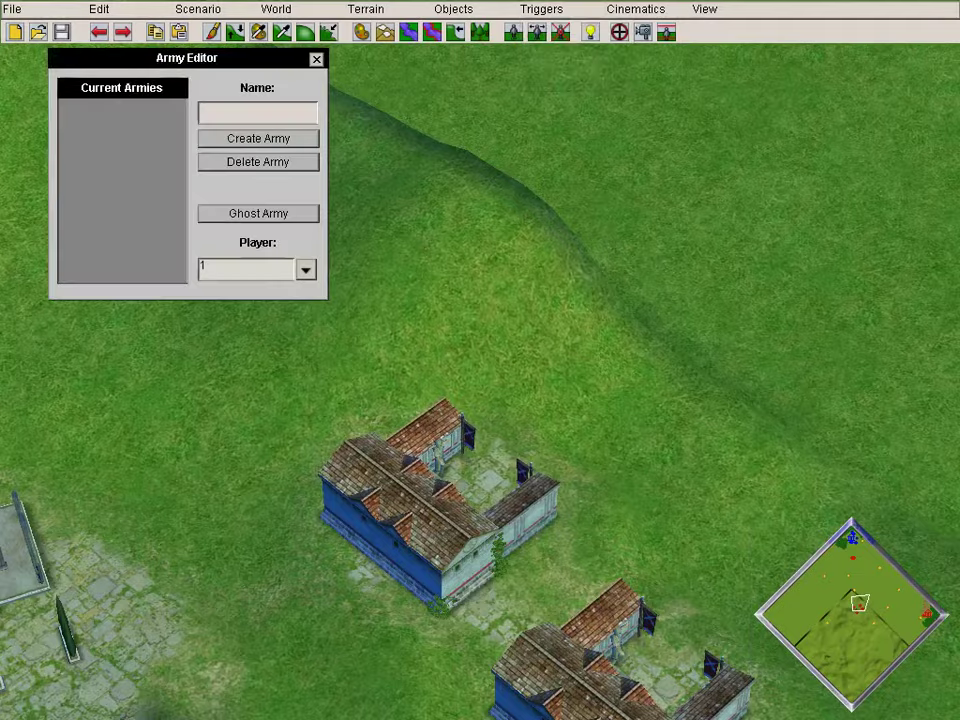
{"action": "left_click", "coordinate": [305, 269]}
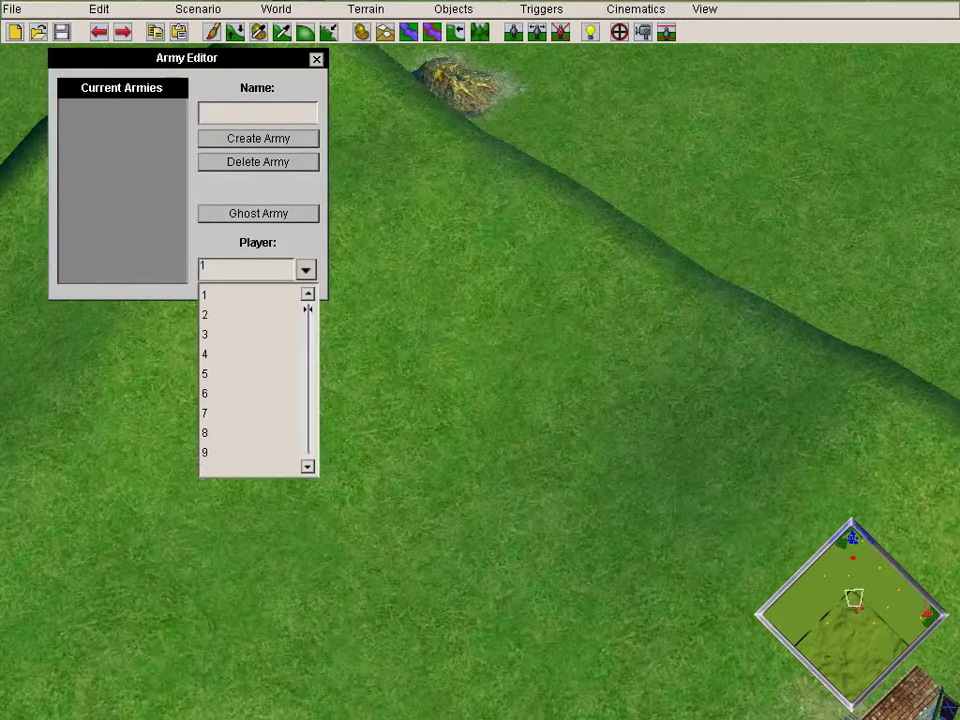
{"action": "left_click", "coordinate": [248, 334]}
{"action": "left_click", "coordinate": [258, 138]}
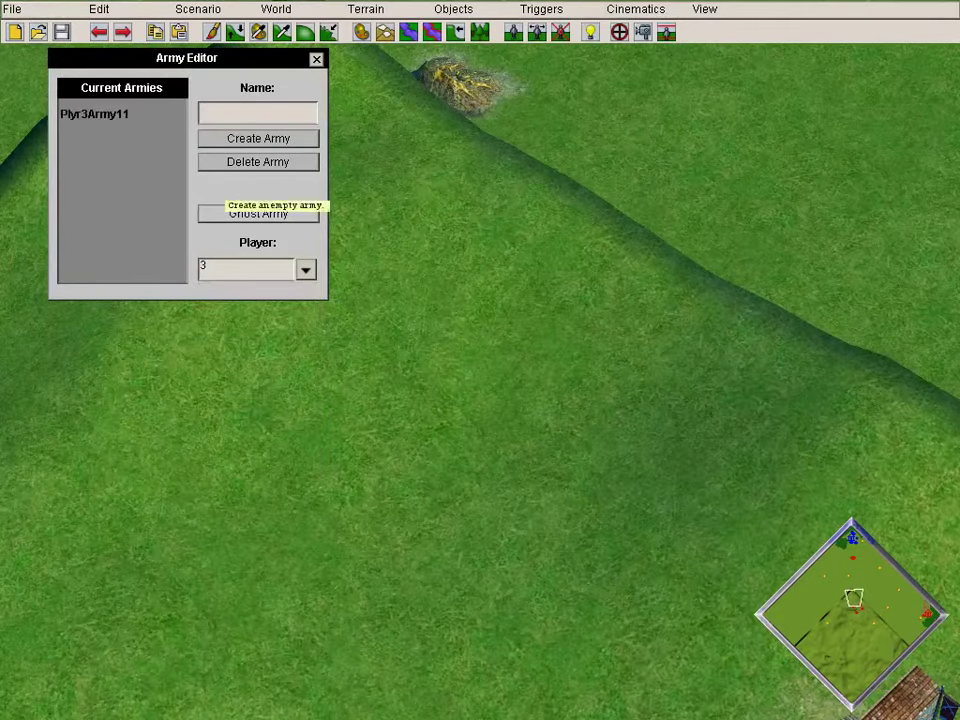
{"action": "left_click", "coordinate": [94, 114]}
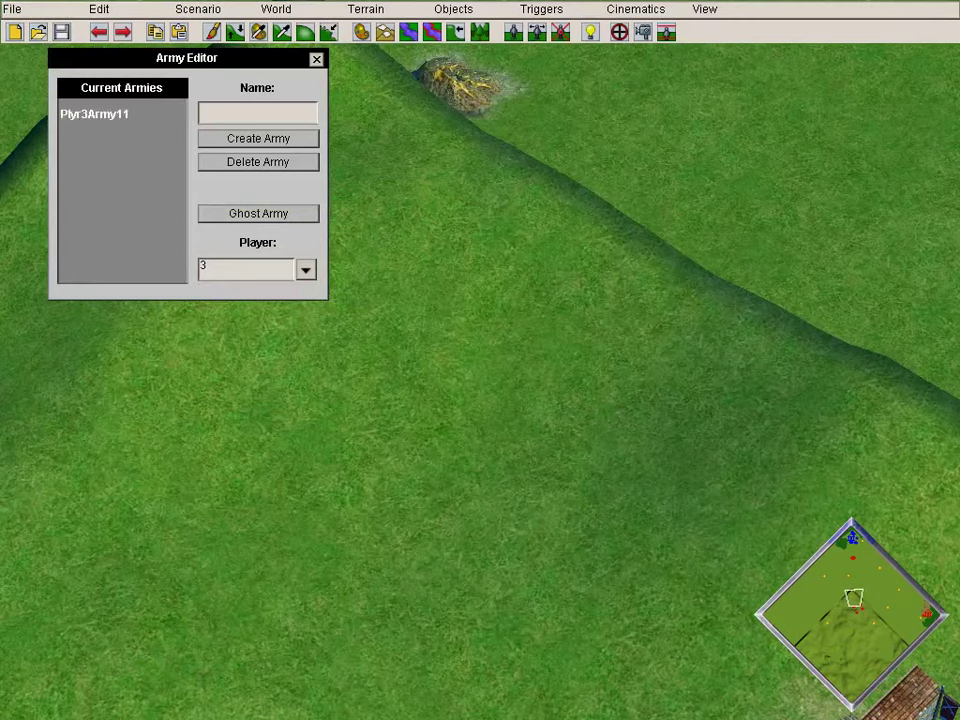
{"action": "left_click", "coordinate": [316, 60]}
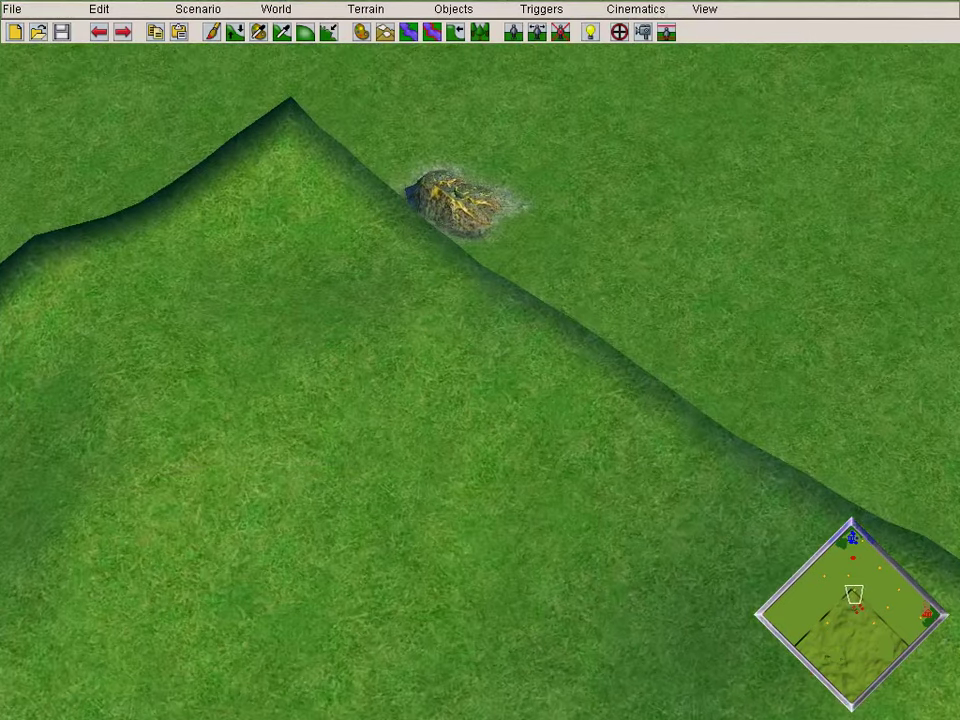
- Add a new trigger group and name it Attackers
{"action": "left_click", "coordinate": [590, 32]}
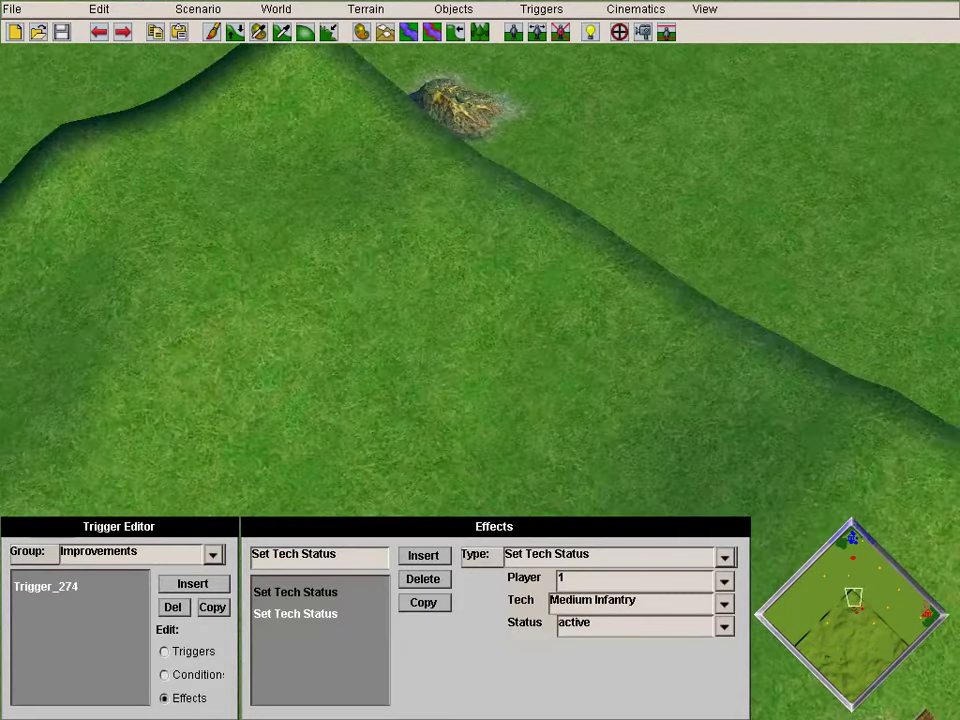
{"action": "left_click", "coordinate": [543, 9]}
{"action": "left_click", "coordinate": [570, 55]}
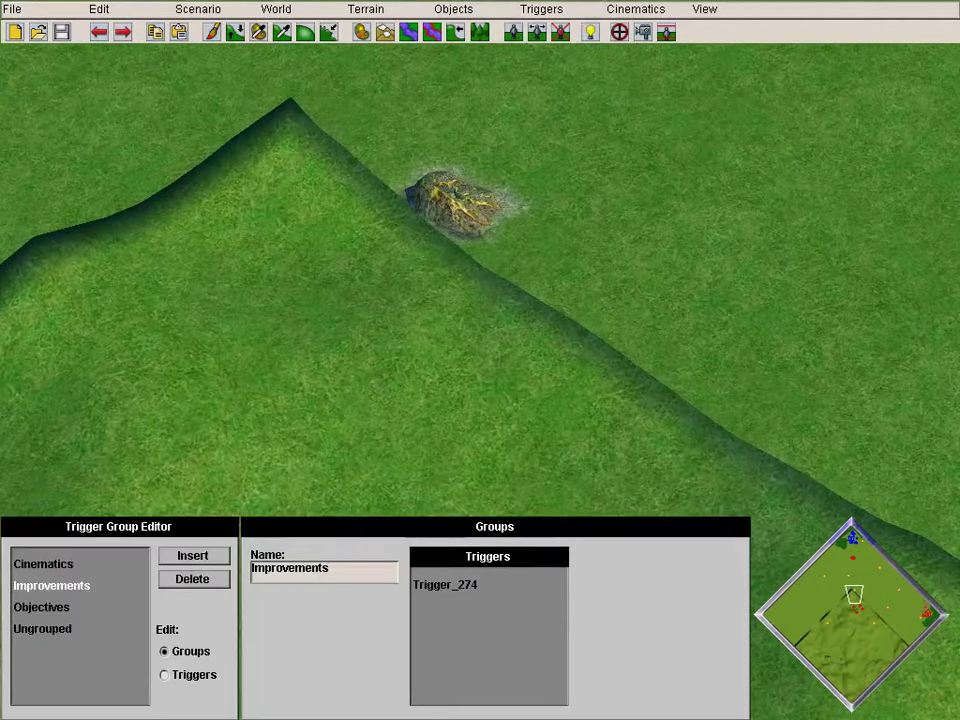
{"action": "left_click", "coordinate": [193, 556]}
{"action": "left_click_drag", "start_coordinate": [308, 570], "coordinate": [250, 570]}
{"action": "type", "text": "A"}
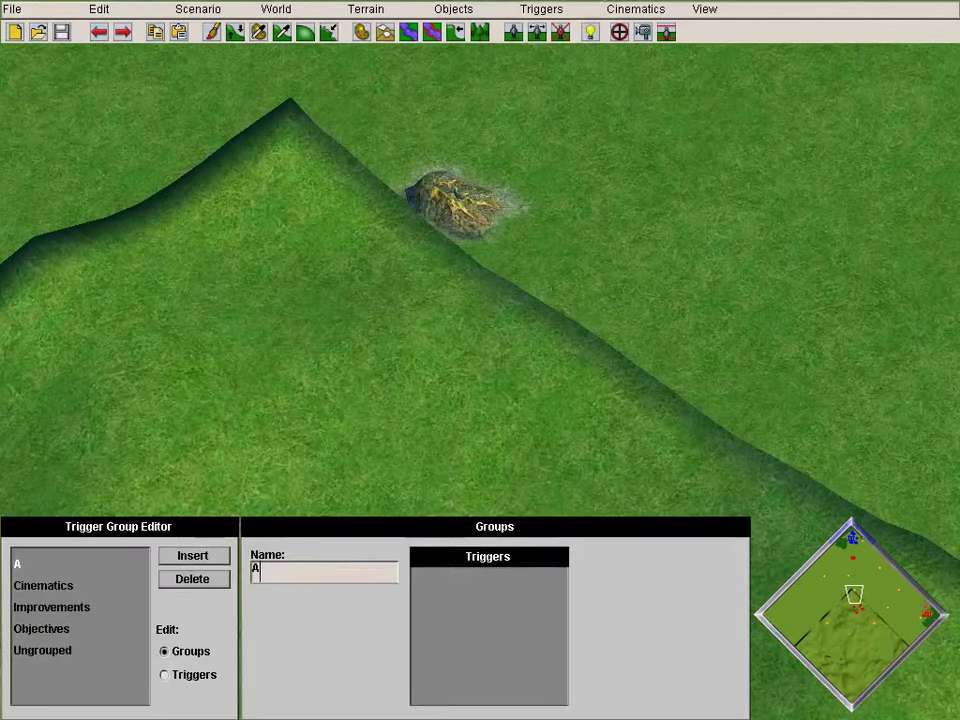
{"action": "type", "text": "ttackers"}
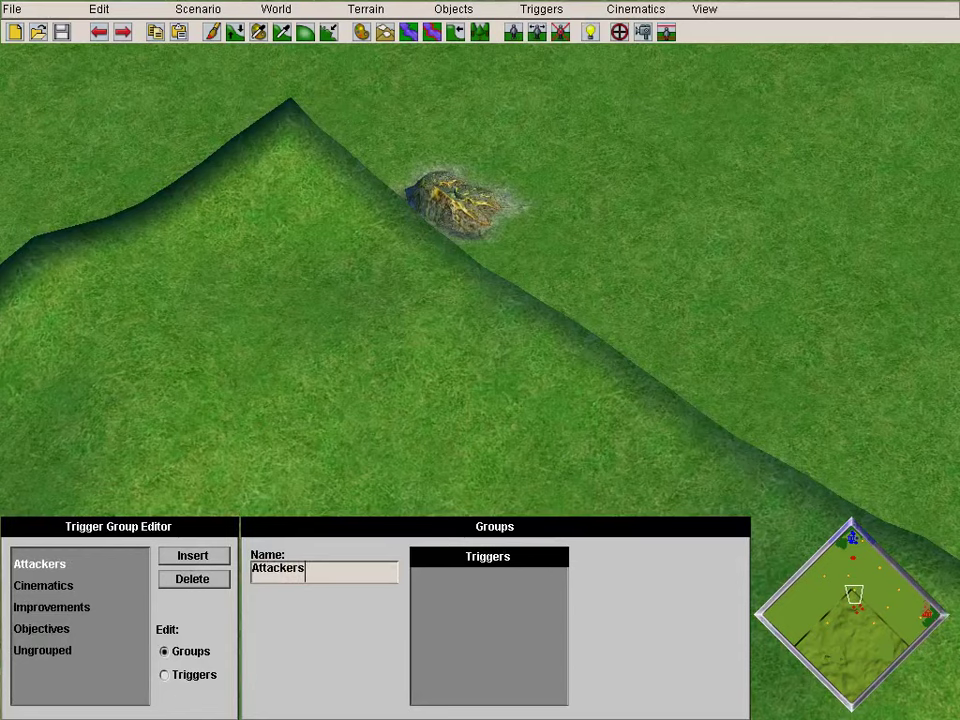
- Add a trigger to the Attackers group and set its condition type to Timer
{"action": "left_click", "coordinate": [543, 9]}
{"action": "left_click", "coordinate": [568, 32]}
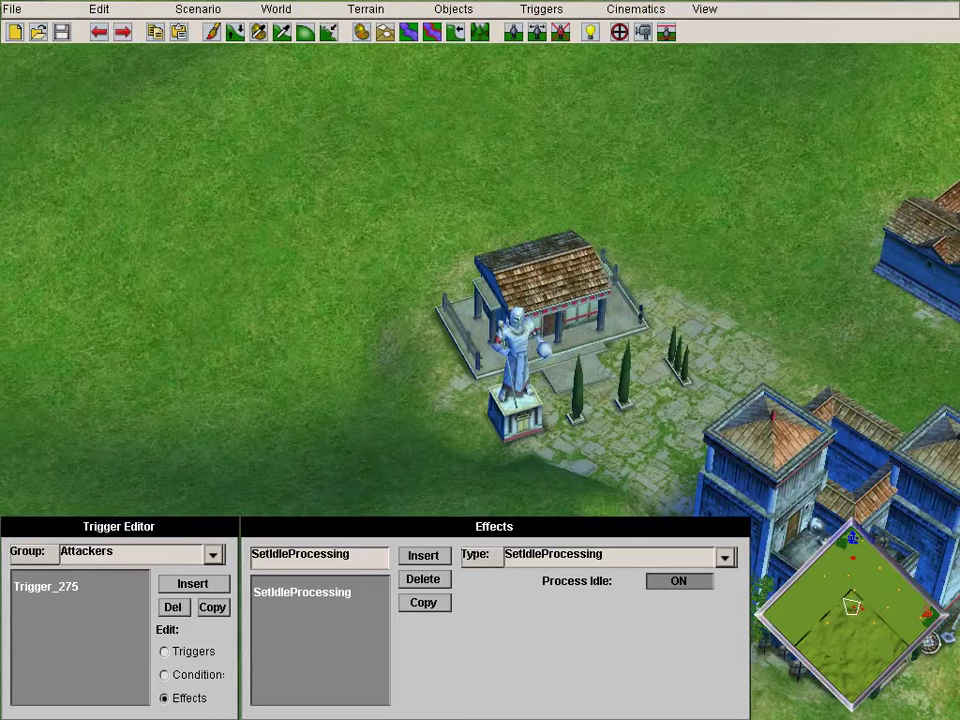
{"action": "left_click", "coordinate": [165, 675]}
{"action": "left_click", "coordinate": [725, 558]}
{"action": "left_click_drag", "start_coordinate": [725, 376], "coordinate": [725, 504]}
{"action": "left_click", "coordinate": [640, 401]}
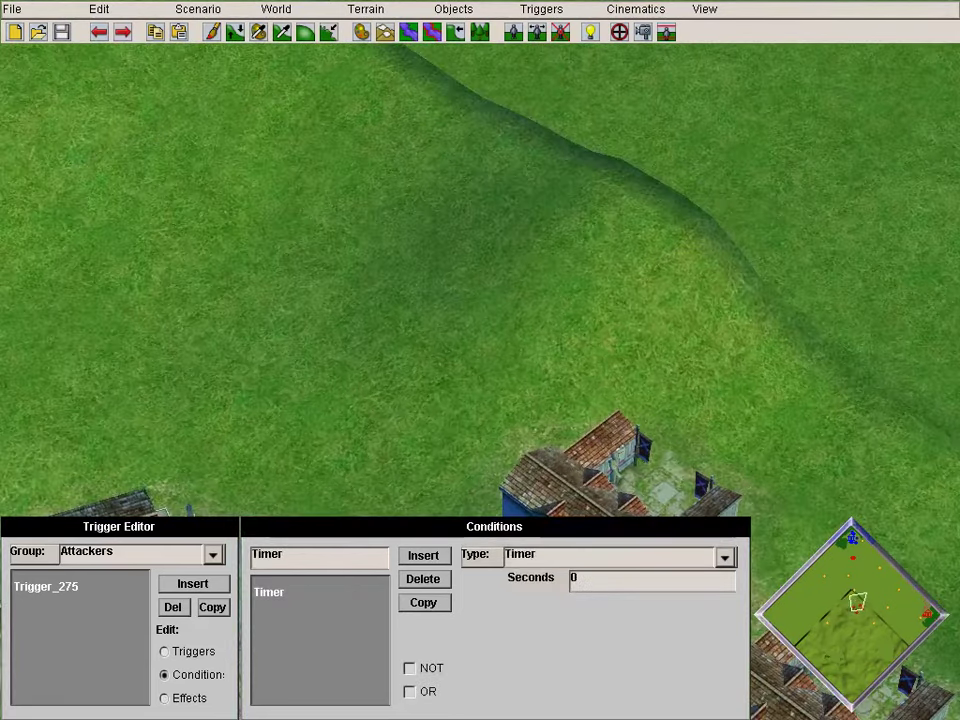
{"action": "left_click_drag", "start_coordinate": [582, 580], "coordinate": [569, 580]}
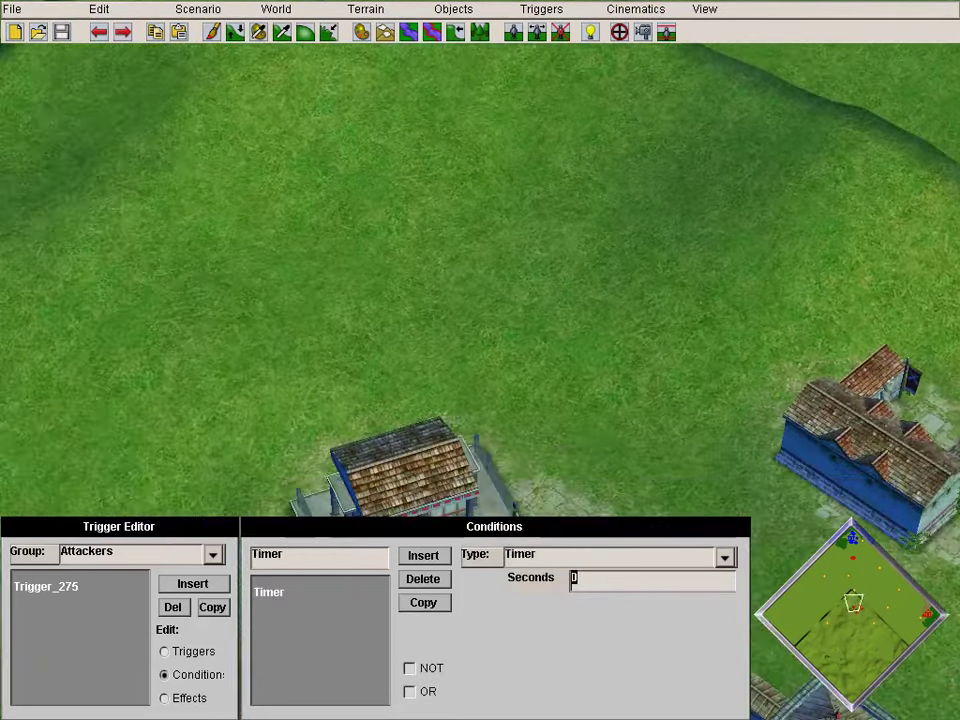
- Set the effect type of the first Attackers trigger to Army Deploy
{"action": "left_click", "coordinate": [165, 698]}
{"action": "left_click", "coordinate": [725, 558]}
{"action": "left_click_drag", "start_coordinate": [725, 375], "coordinate": [725, 377]}
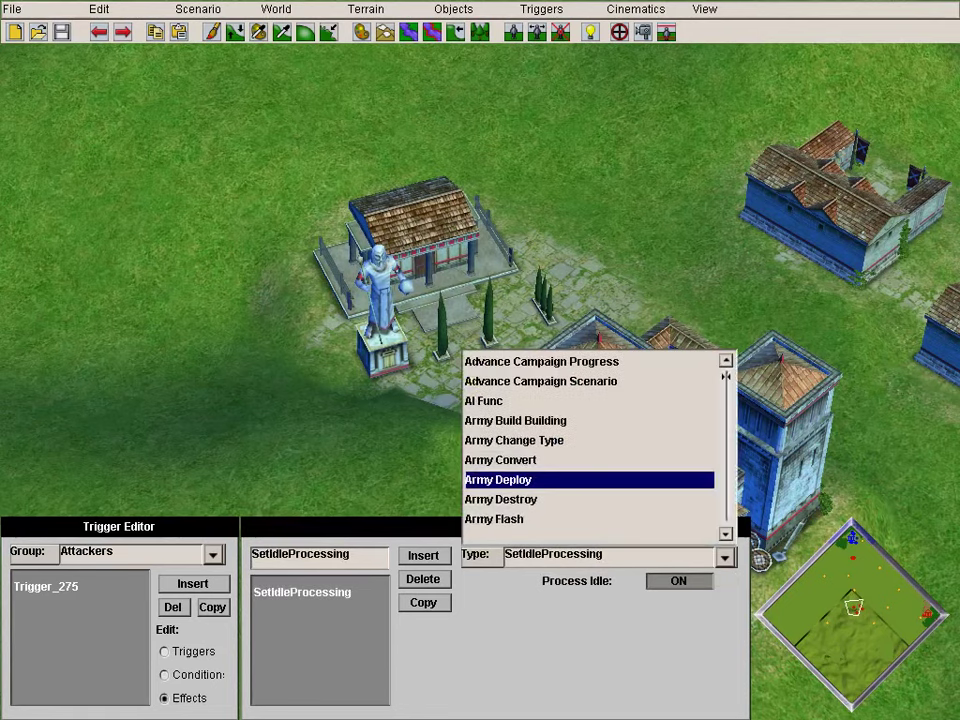
{"action": "left_click", "coordinate": [520, 480]}
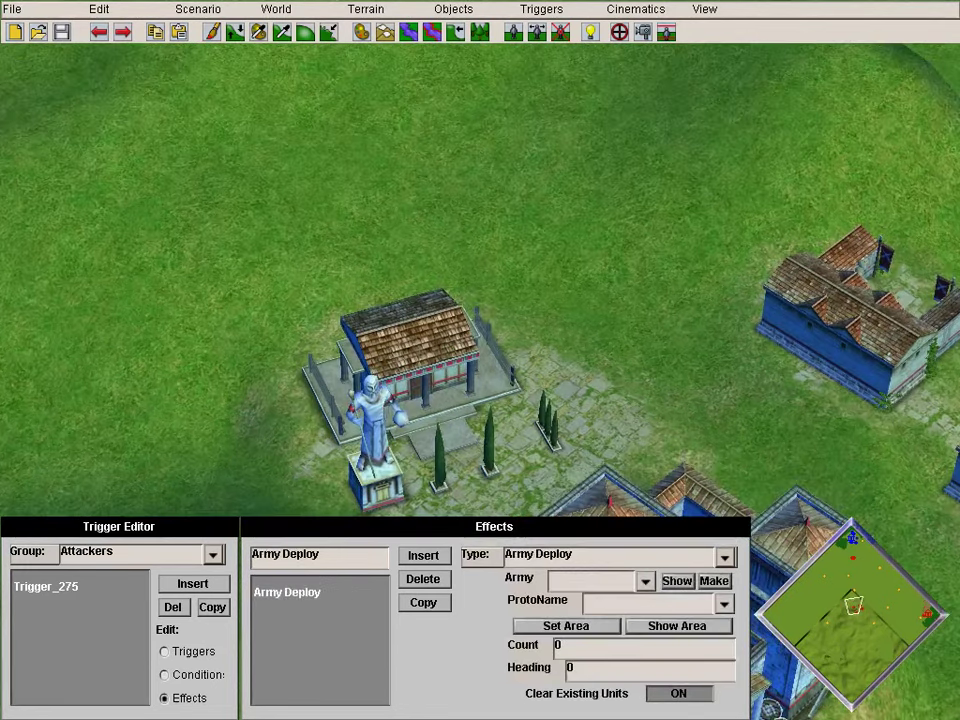
- Set the Army Deploy effect to use player 3's army Plyr3Army11 with the Helepolis unit
{"action": "left_click", "coordinate": [645, 580]}
{"action": "left_click", "coordinate": [590, 666]}
{"action": "left_click", "coordinate": [725, 604]}
{"action": "left_click_drag", "start_coordinate": [725, 419], "coordinate": [725, 471]}
{"action": "scroll", "coordinate": [620, 525], "scroll_direction": "down", "scroll_amount": 6}
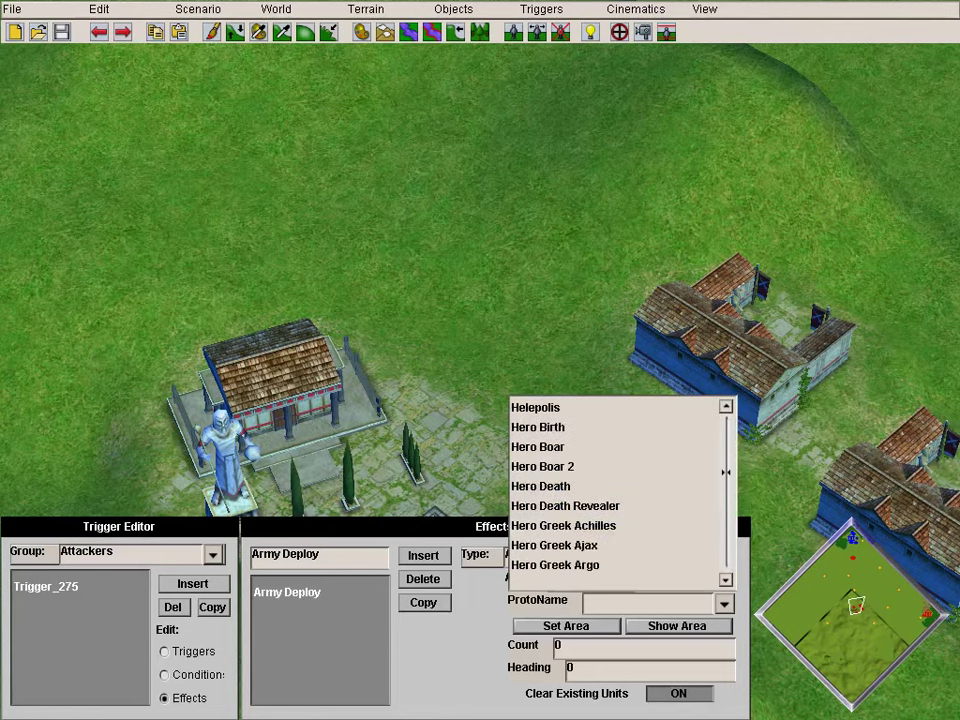
{"action": "scroll", "coordinate": [726, 472], "scroll_direction": "down", "scroll_amount": 3}
{"action": "scroll", "coordinate": [726, 471], "scroll_direction": "up", "scroll_amount": 4}
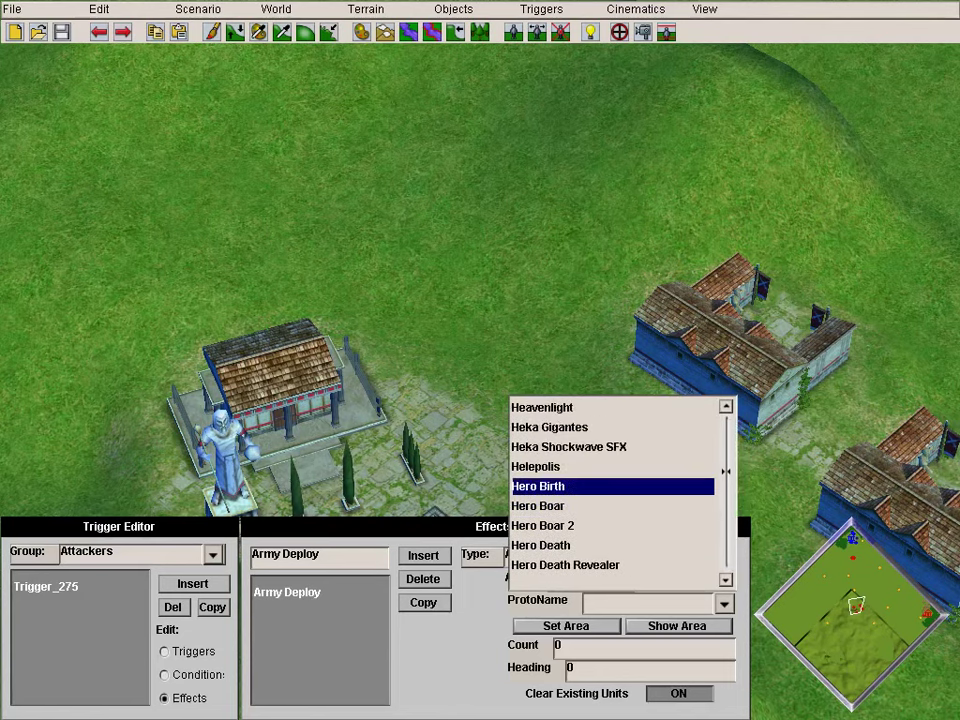
{"action": "left_click", "coordinate": [722, 466]}
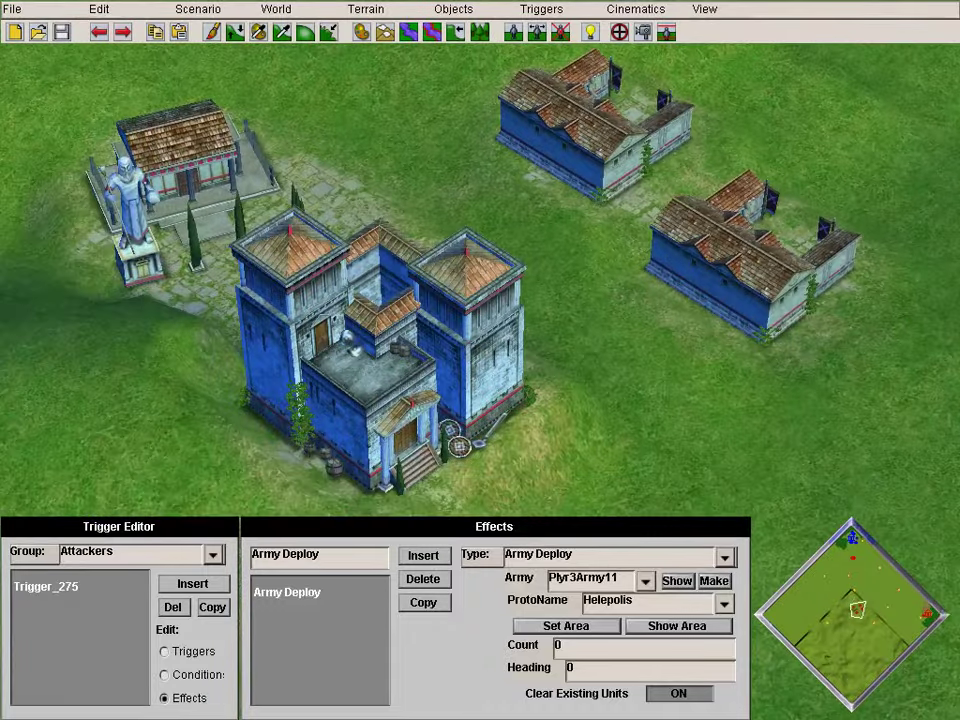
- Set the Army Deploy count to 2 and its deployment area on the open grass near the blue fortress's entrance
{"action": "left_click_drag", "start_coordinate": [564, 647], "coordinate": [553, 647]}
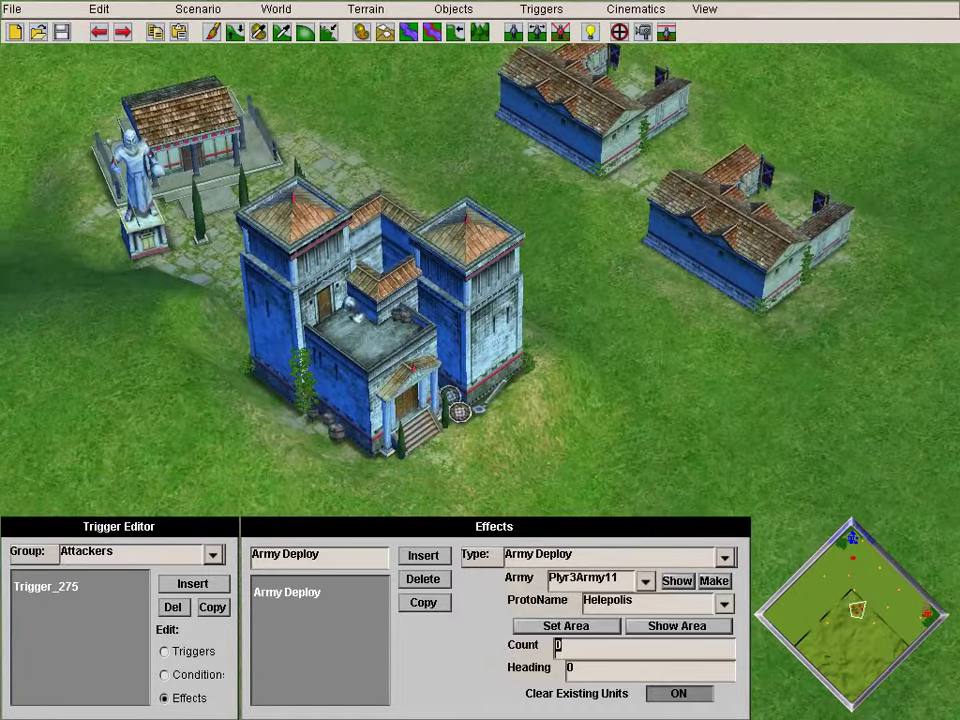
{"action": "type", "text": "2"}
{"action": "left_click", "coordinate": [566, 626]}
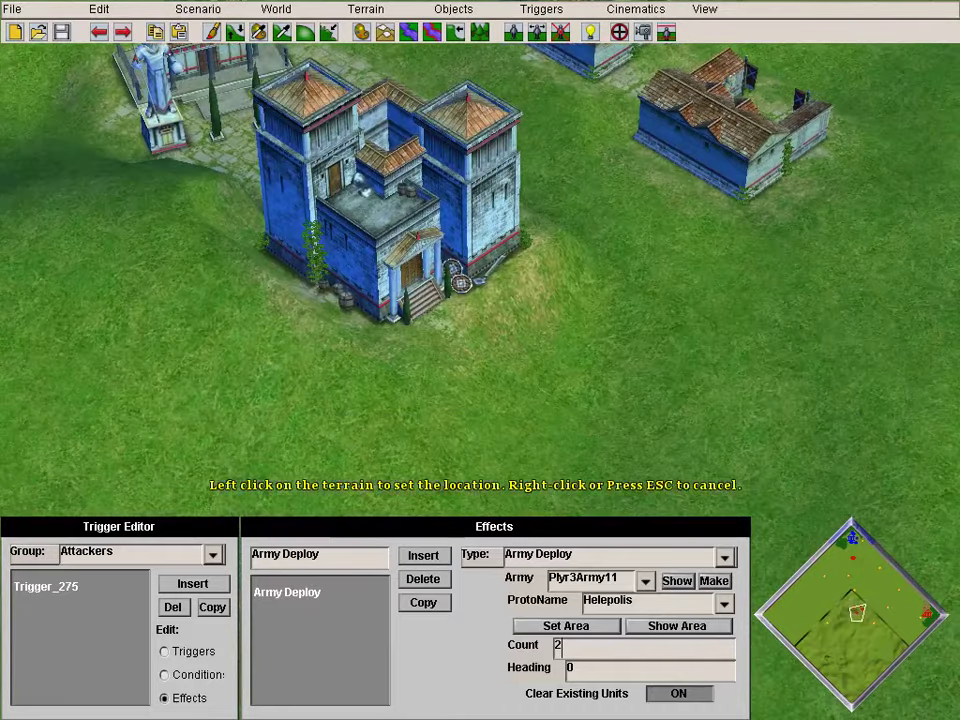
{"action": "left_click", "coordinate": [583, 354]}
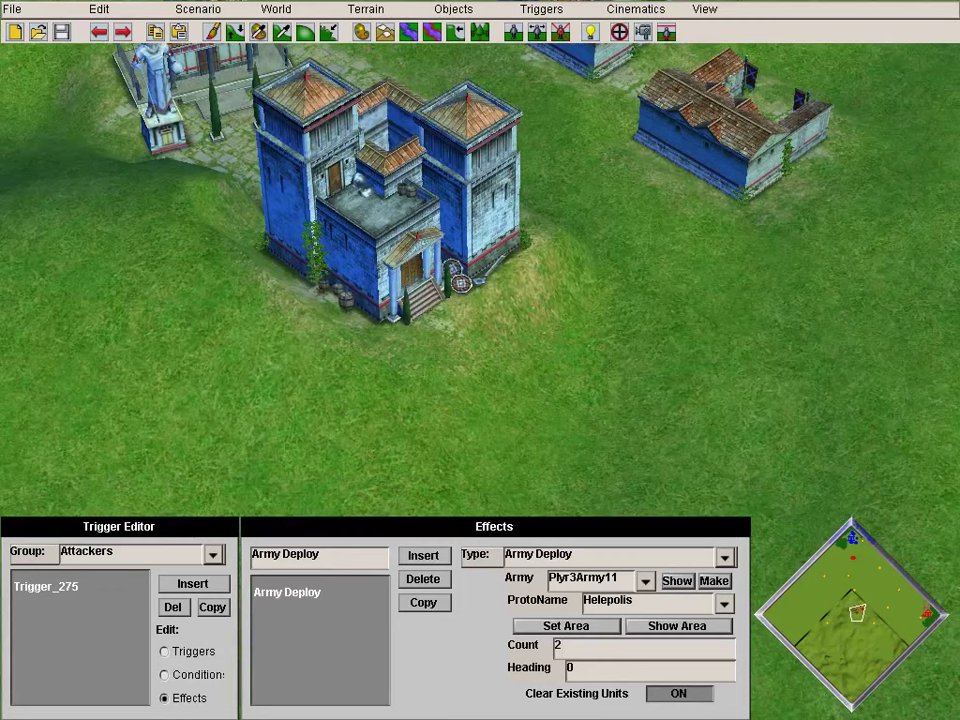
- Add a second effect of type Fire Event to the first Attackers trigger
{"action": "left_click", "coordinate": [423, 556]}
{"action": "left_click", "coordinate": [725, 558]}
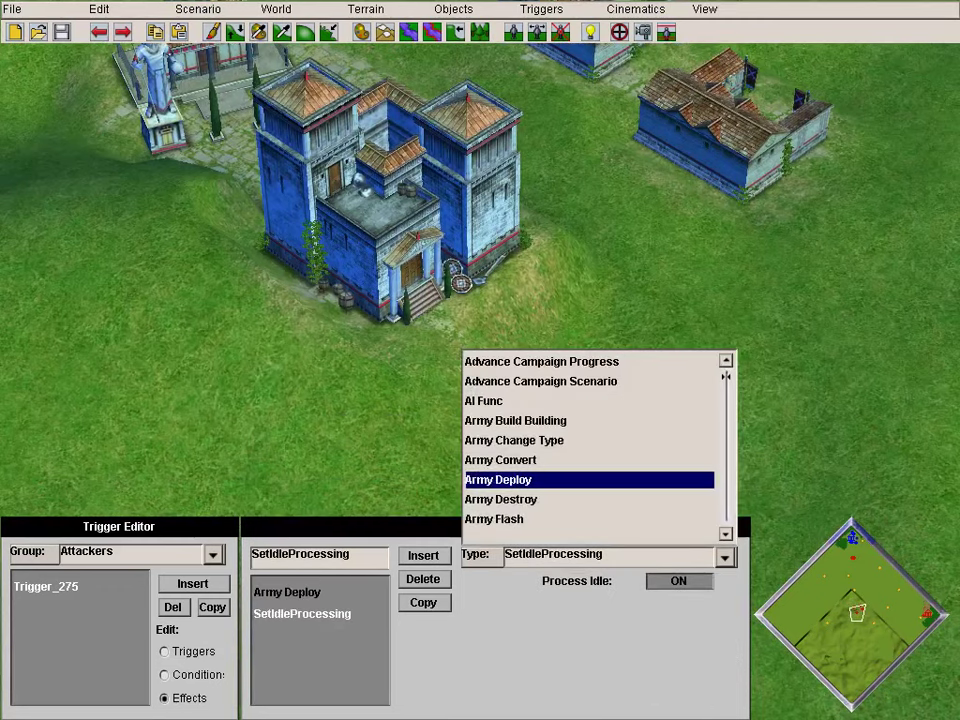
{"action": "scroll", "coordinate": [590, 460], "scroll_direction": "down", "scroll_amount": 10}
{"action": "left_click", "coordinate": [590, 460]}
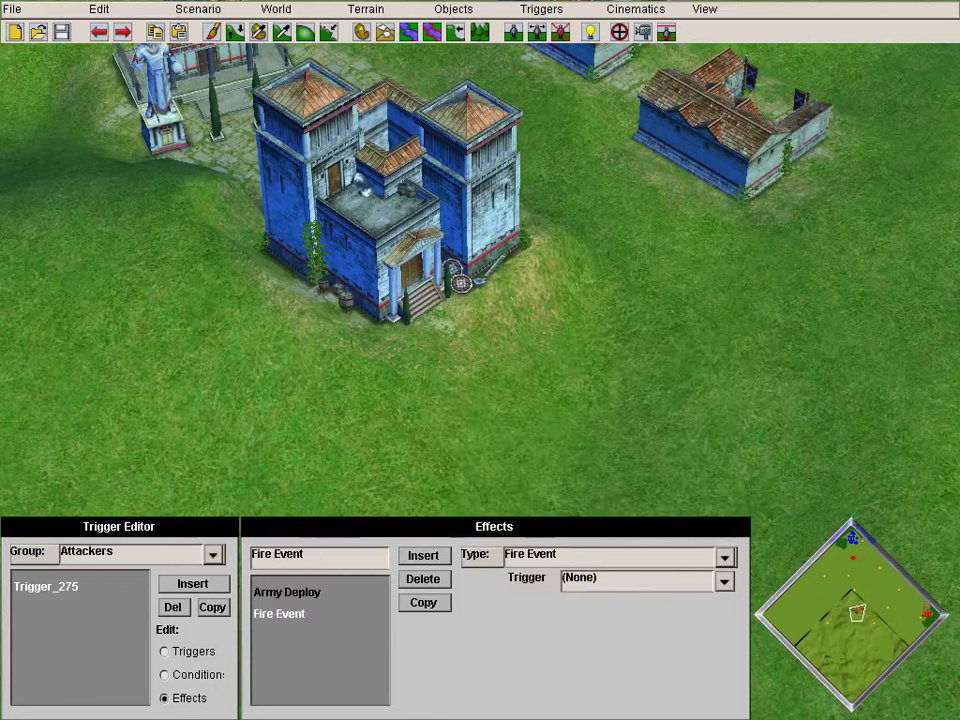
- Add a second trigger to the Attackers group and change its condition type to Timer
{"action": "left_click", "coordinate": [193, 584]}
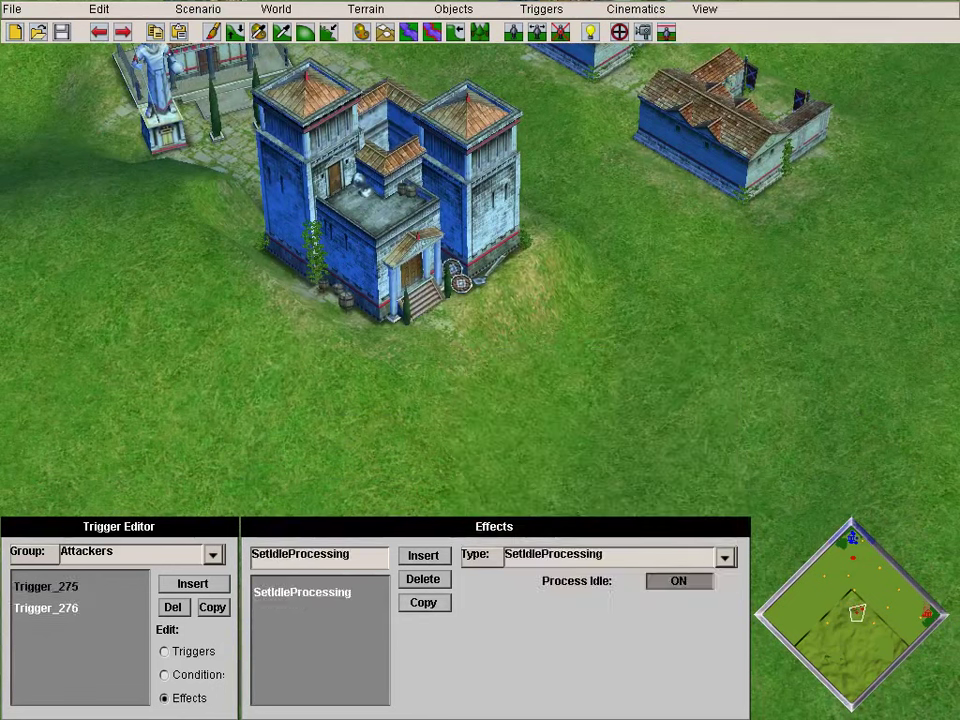
{"action": "left_click", "coordinate": [164, 675]}
{"action": "left_click", "coordinate": [725, 558]}
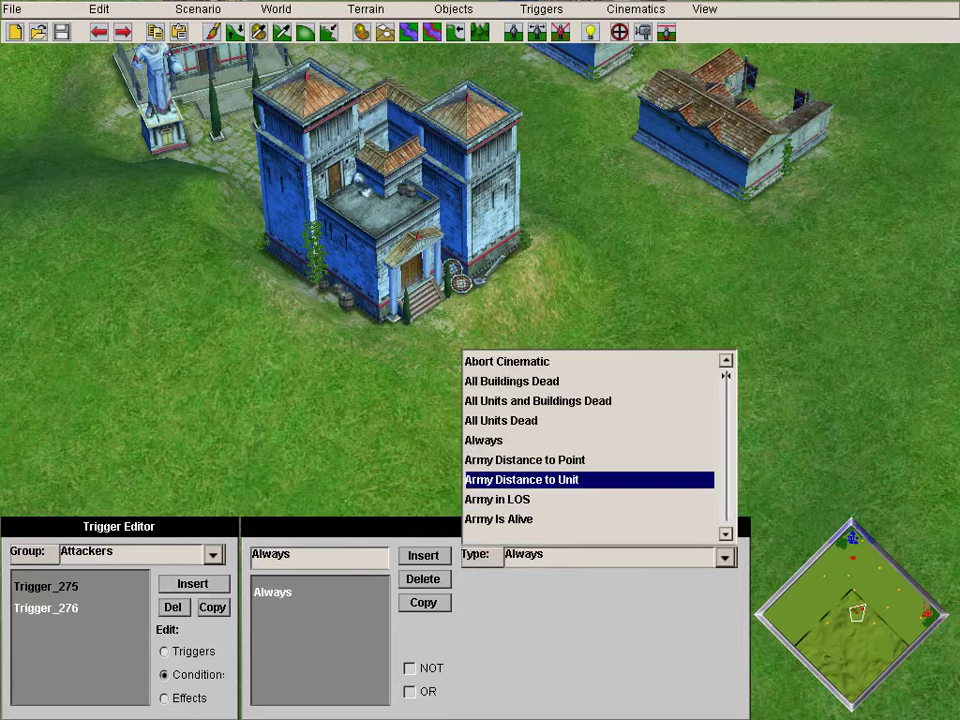
{"action": "scroll", "coordinate": [590, 480], "scroll_direction": "down", "scroll_amount": 15}
{"action": "left_click", "coordinate": [510, 401]}
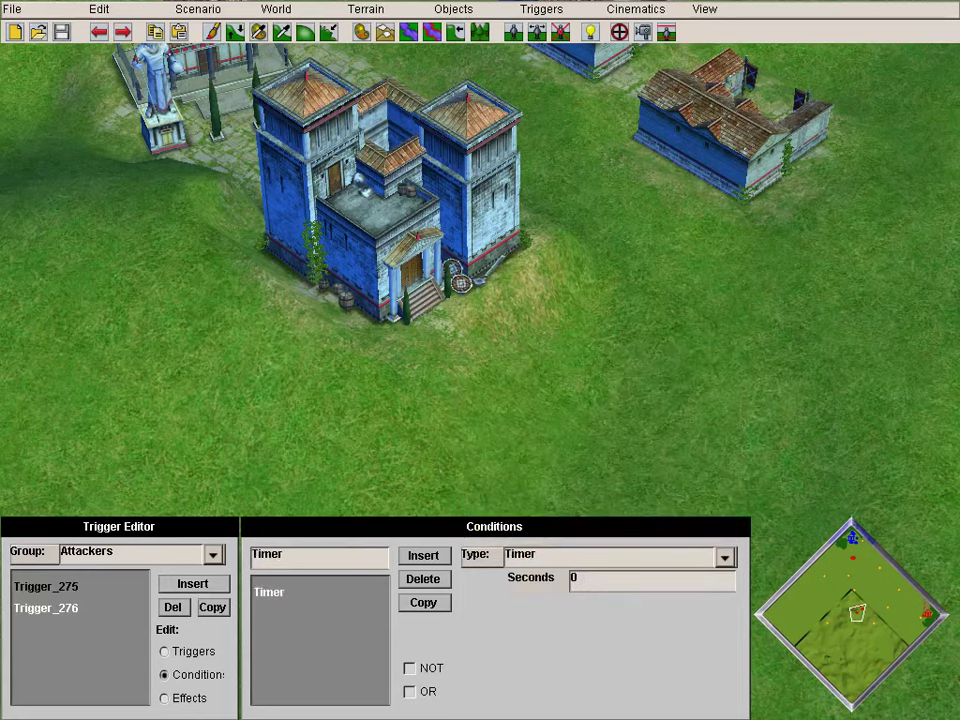
- Set the Timer condition of Trigger_276 to 2 seconds
{"action": "left_click_drag", "start_coordinate": [850, 543], "coordinate": [847, 541]}
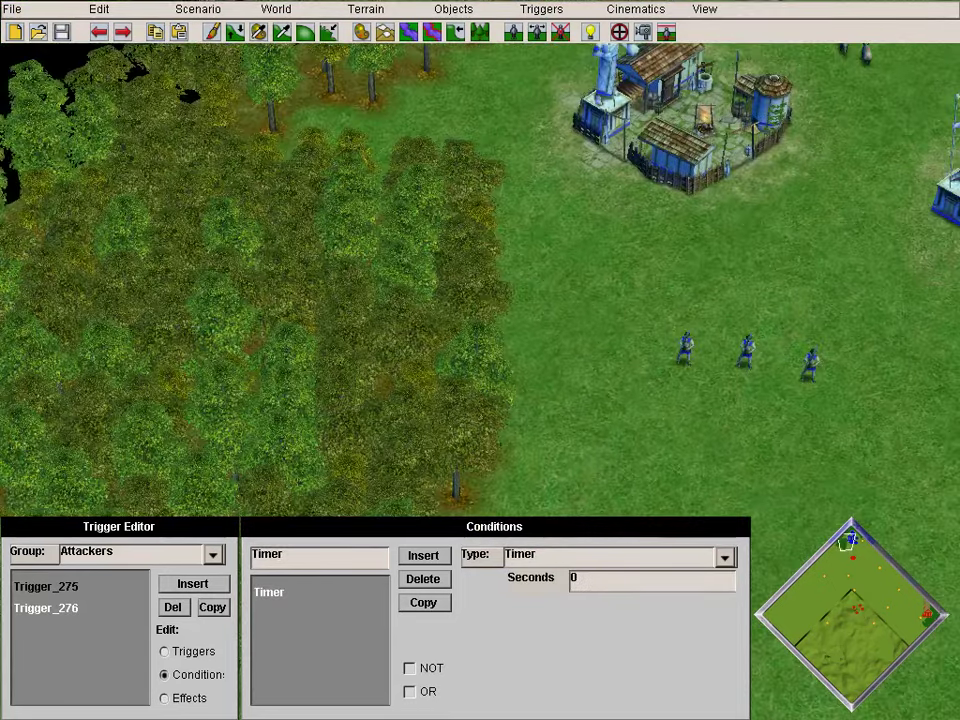
{"action": "left_click", "coordinate": [576, 579]}
{"action": "left_click", "coordinate": [851, 541]}
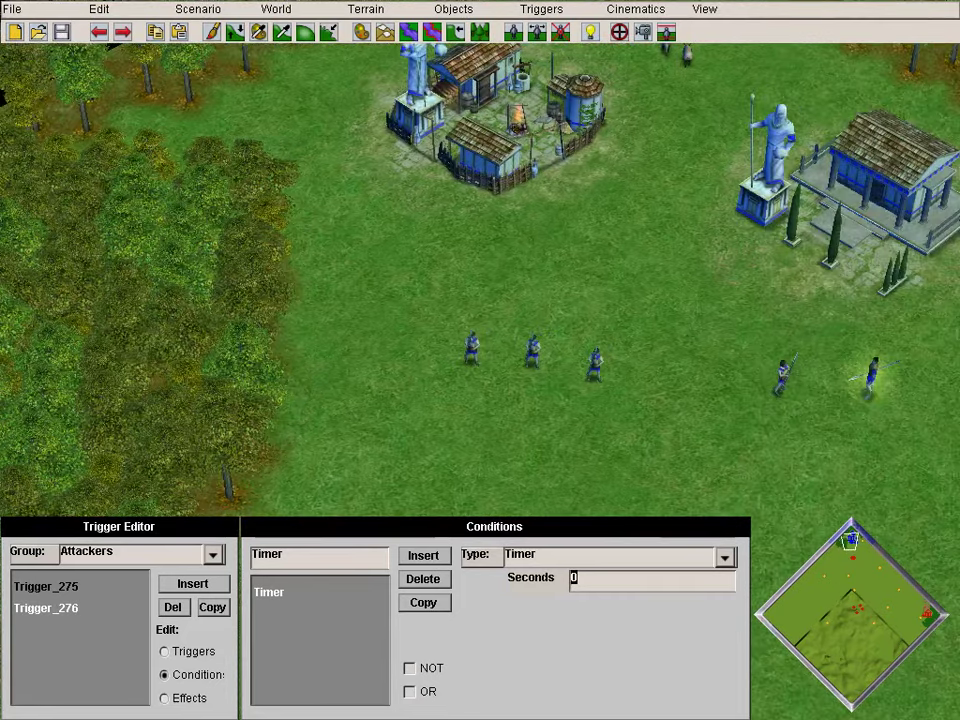
{"action": "left_click_drag", "start_coordinate": [853, 603], "coordinate": [861, 616]}
{"action": "type", "text": "2"}
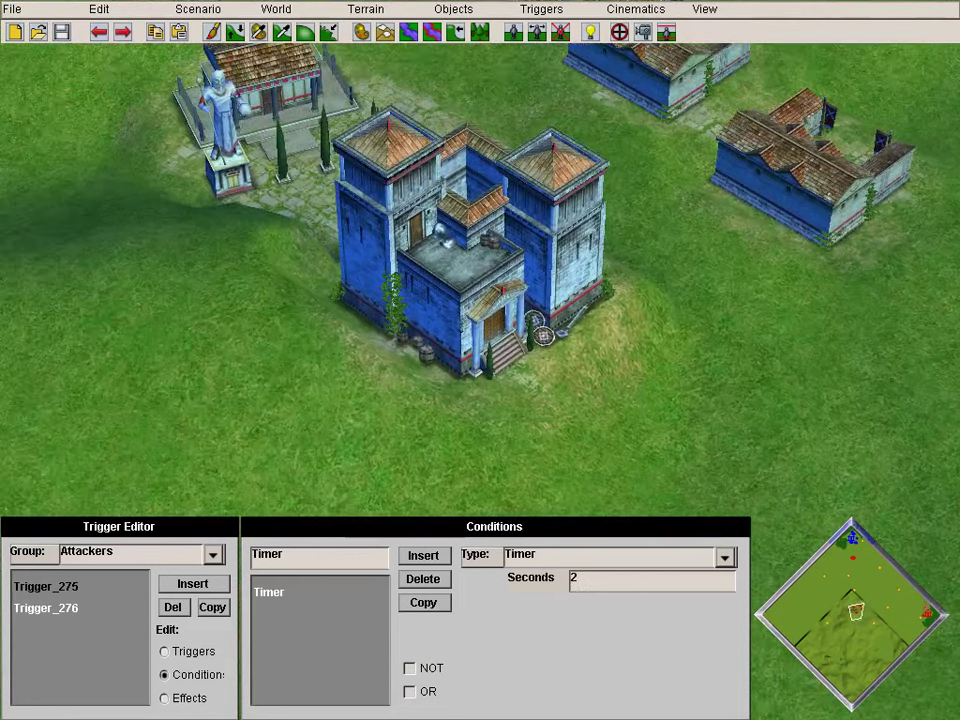
- Change the effect of Trigger_276 to Army Move for the army Plyr3Army11
{"action": "left_click", "coordinate": [165, 699]}
{"action": "left_click", "coordinate": [726, 558]}
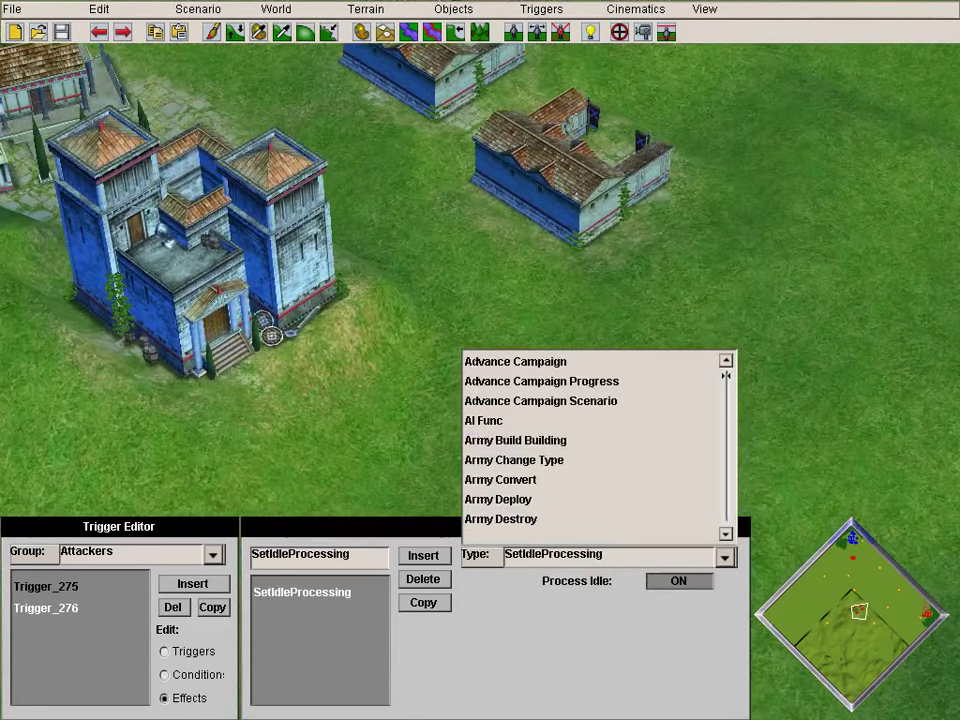
{"action": "scroll", "coordinate": [600, 460], "scroll_direction": "down", "scroll_amount": 3}
{"action": "scroll", "coordinate": [590, 440], "scroll_direction": "down", "scroll_amount": 4}
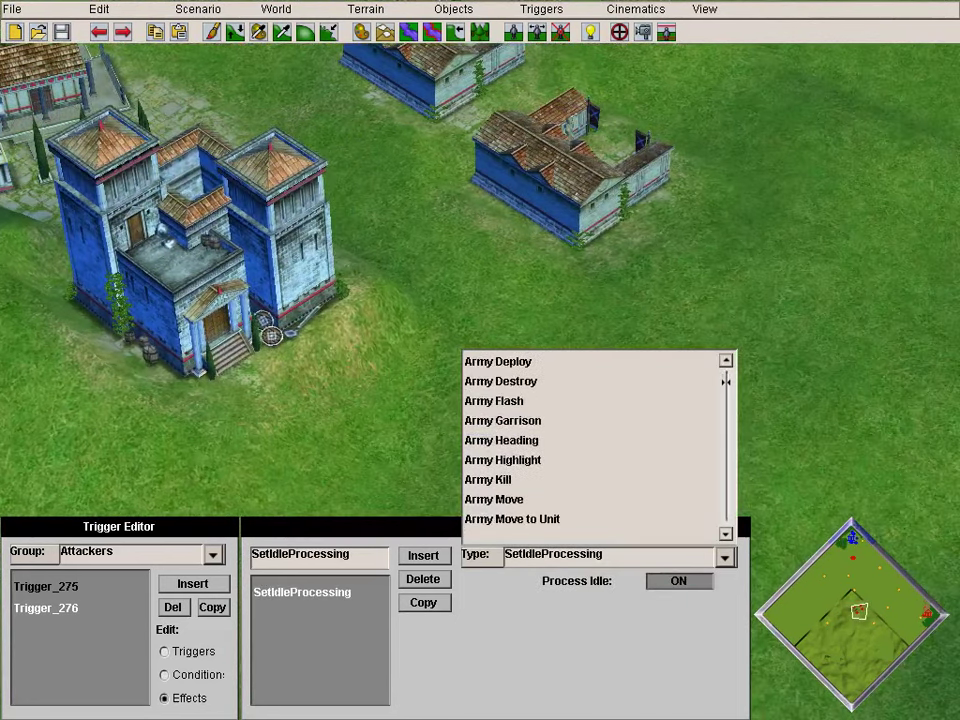
{"action": "left_click", "coordinate": [494, 499]}
{"action": "left_click", "coordinate": [645, 580]}
{"action": "left_click", "coordinate": [585, 604]}
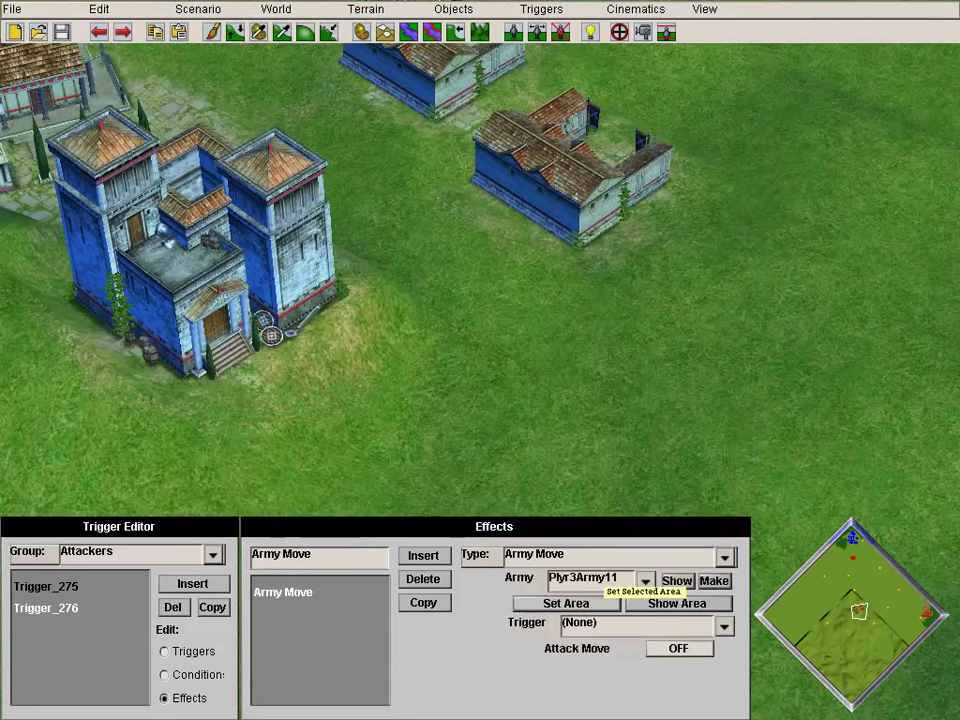
- Set the Army Move destination on the grass among the blue soldiers in the northern town
{"action": "left_click", "coordinate": [585, 603]}
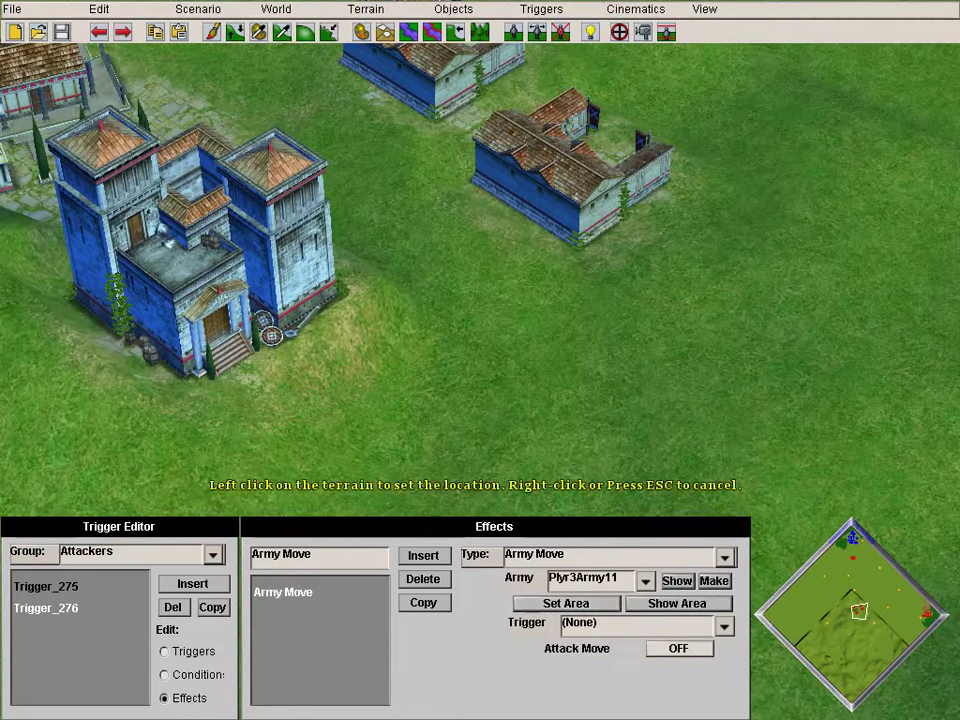
{"action": "left_click", "coordinate": [851, 545]}
{"action": "key", "text": "Up"}
{"action": "key", "text": "Down"}
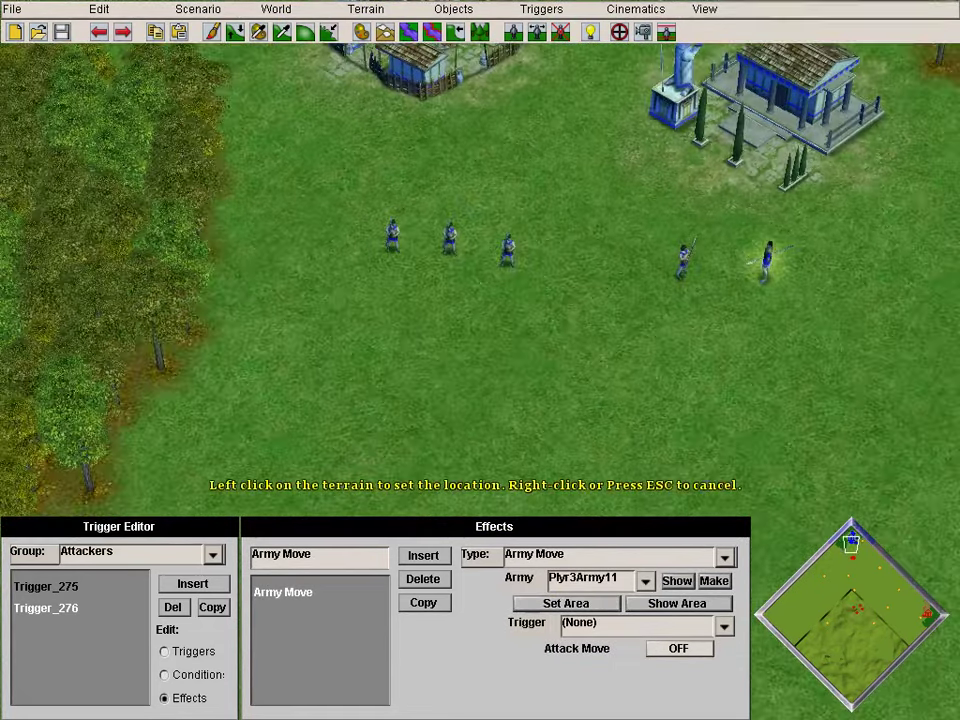
{"action": "left_click", "coordinate": [561, 254]}
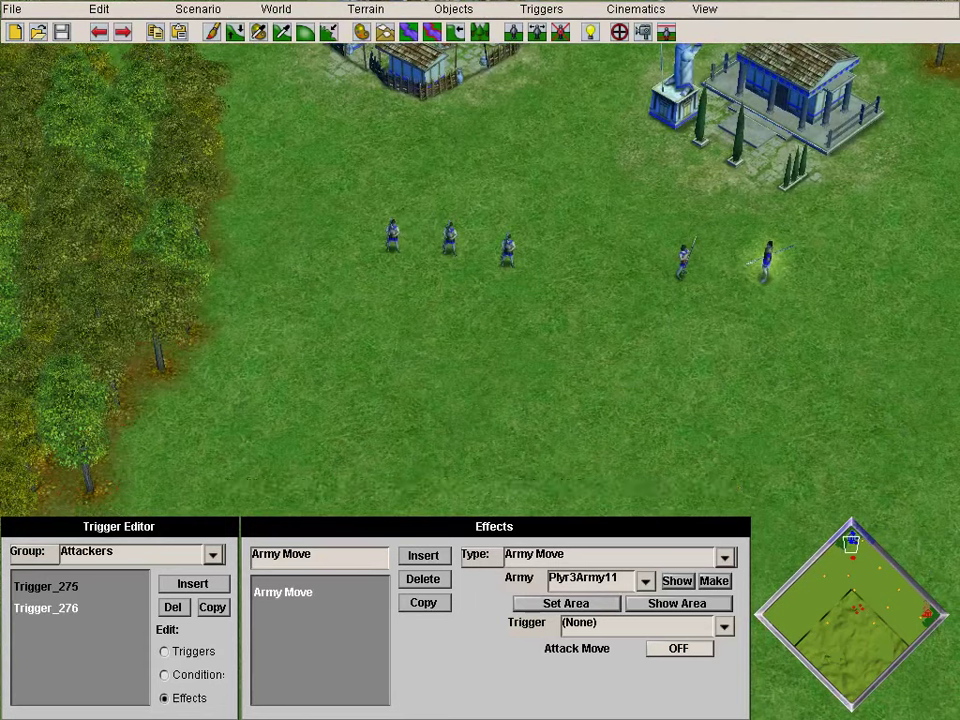
- Add a second effect of type Fire Event to Trigger_276 that fires Trigger_275
{"action": "left_click", "coordinate": [423, 556]}
{"action": "left_click", "coordinate": [725, 558]}
{"action": "left_click", "coordinate": [726, 424]}
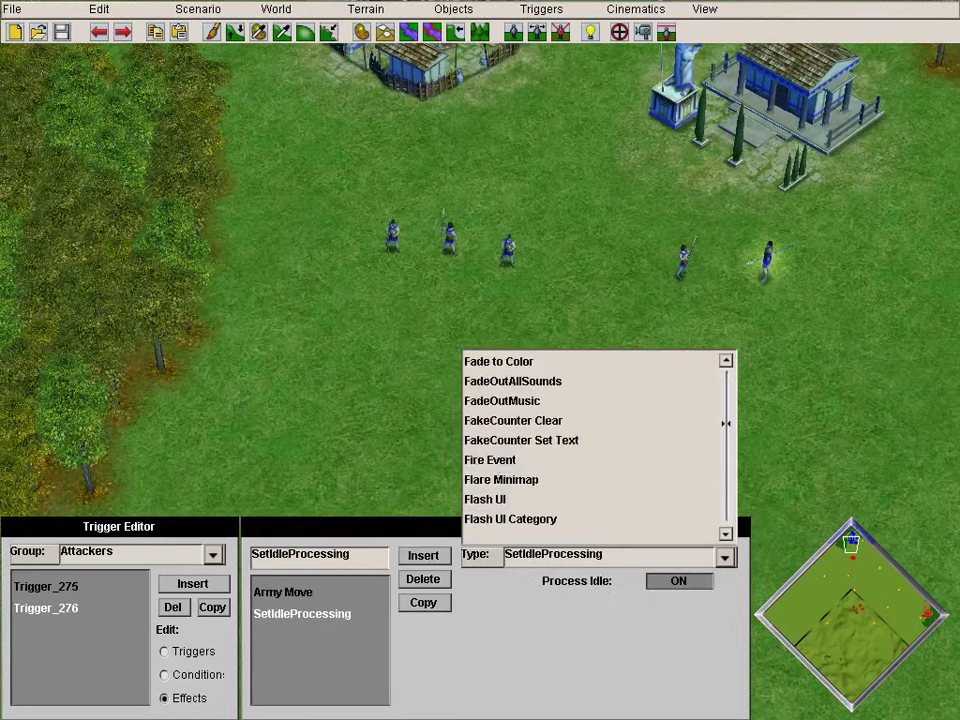
{"action": "left_click", "coordinate": [501, 460]}
{"action": "left_click", "coordinate": [725, 581]}
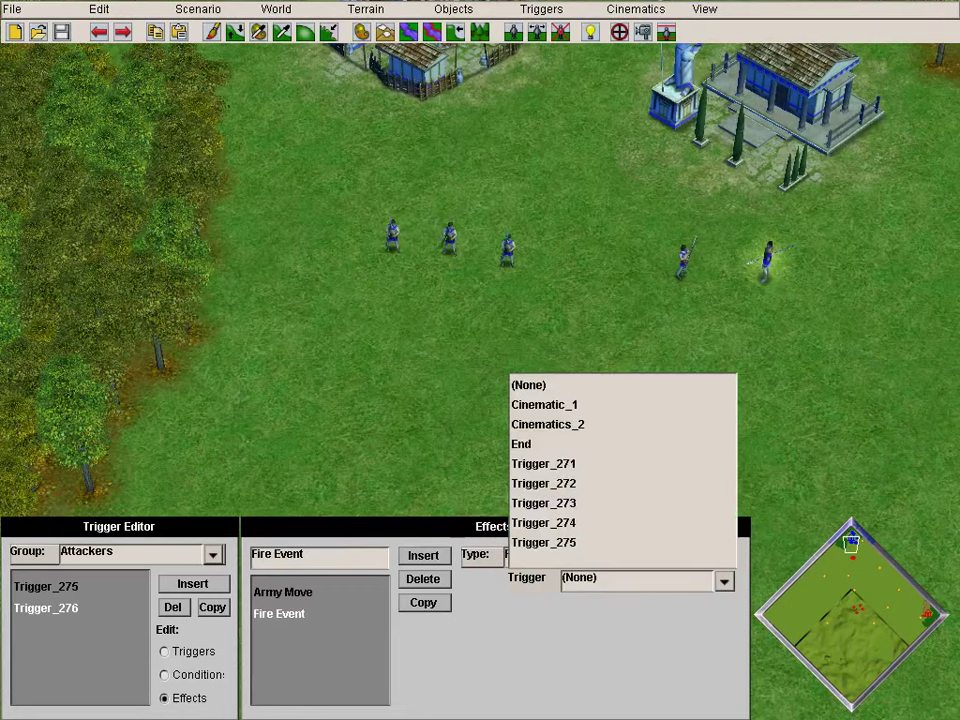
{"action": "left_click", "coordinate": [540, 542]}
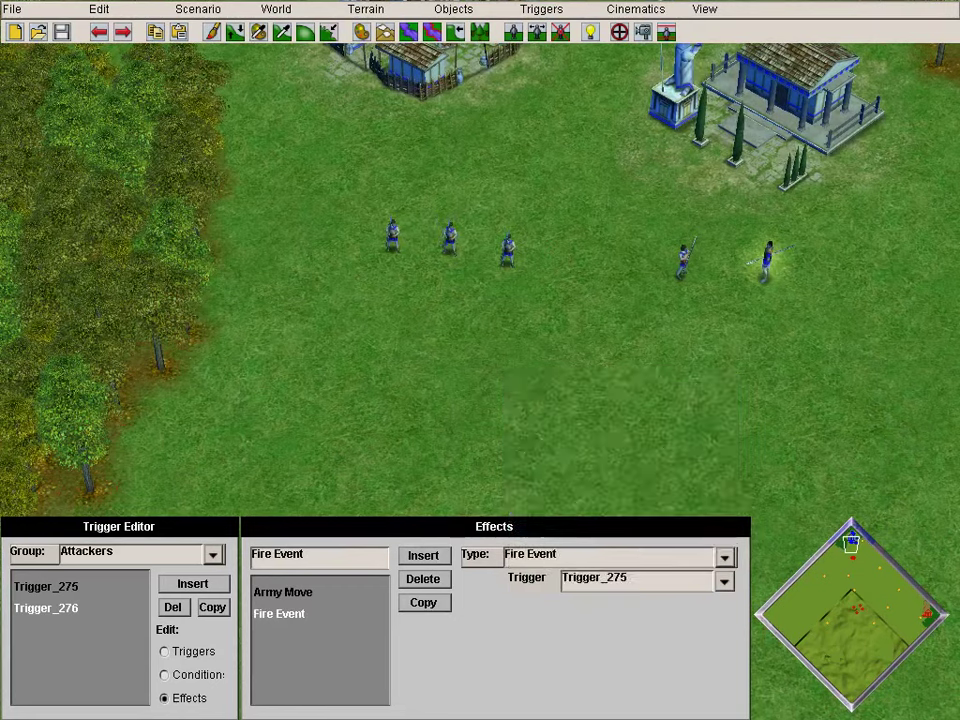
- Make the Fire Event effect of Trigger_275 fire Trigger_276
{"action": "left_click", "coordinate": [46, 587]}
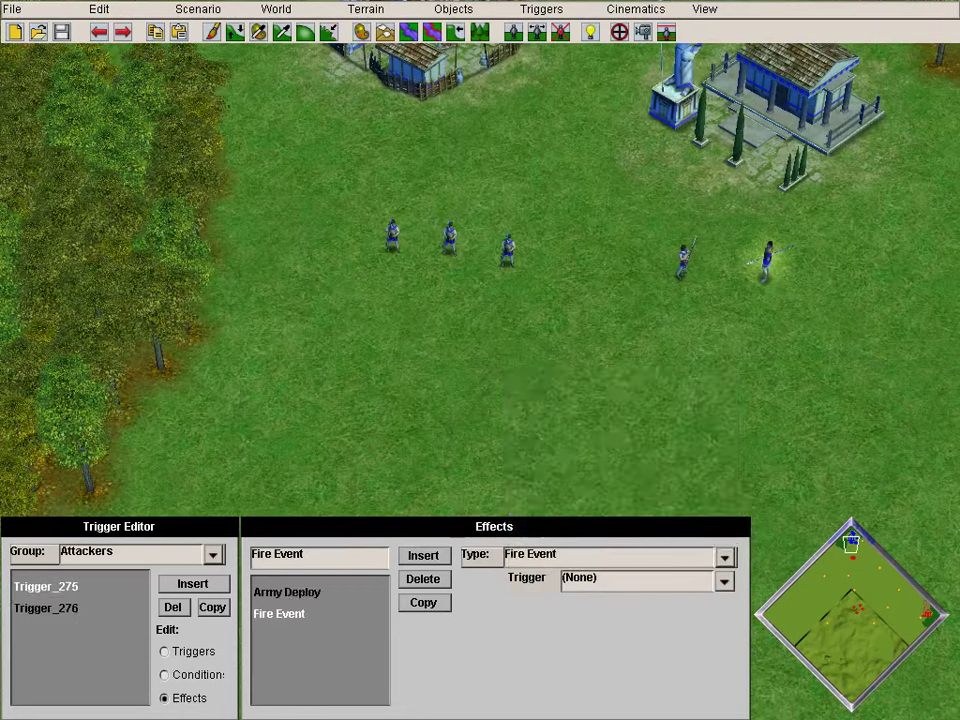
{"action": "left_click", "coordinate": [725, 581]}
{"action": "left_click", "coordinate": [544, 543]}
- Turn off the Active option of Trigger_276
{"action": "left_click", "coordinate": [165, 652]}
{"action": "left_click", "coordinate": [46, 608]}
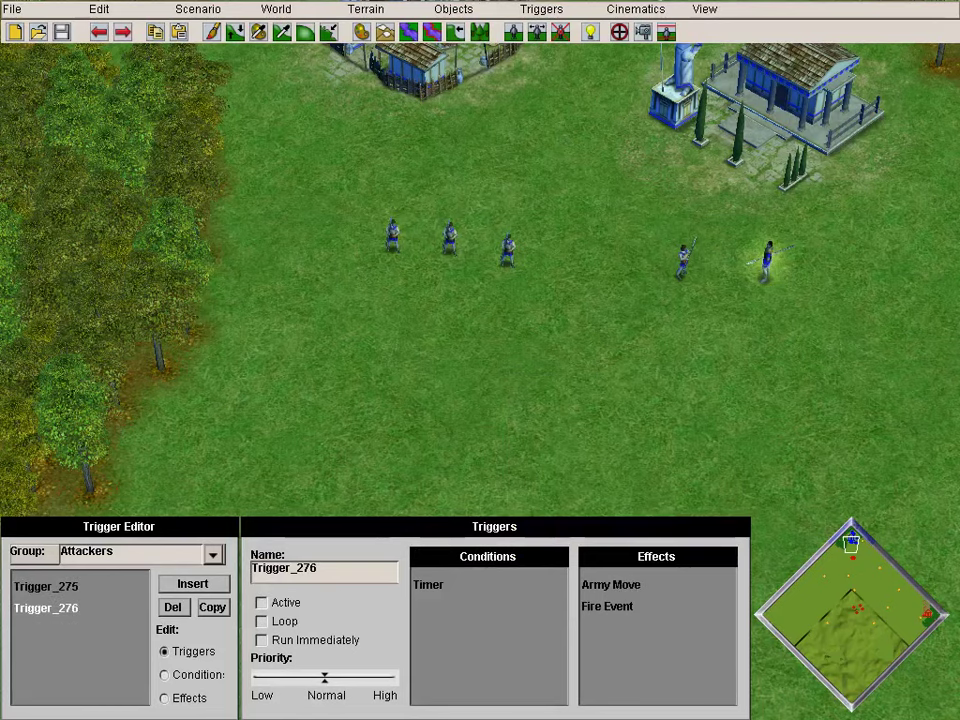
{"action": "left_click", "coordinate": [262, 603]}
- Add a third trigger to the Attackers group with an Is Dead condition whose source unit is the blue fortress
{"action": "left_click_drag", "start_coordinate": [851, 541], "coordinate": [855, 614]}
{"action": "left_click", "coordinate": [193, 584]}
{"action": "left_click", "coordinate": [165, 675]}
{"action": "left_click", "coordinate": [424, 556]}
{"action": "left_click", "coordinate": [725, 558]}
{"action": "scroll", "coordinate": [640, 398], "scroll_direction": "down", "scroll_amount": 5}
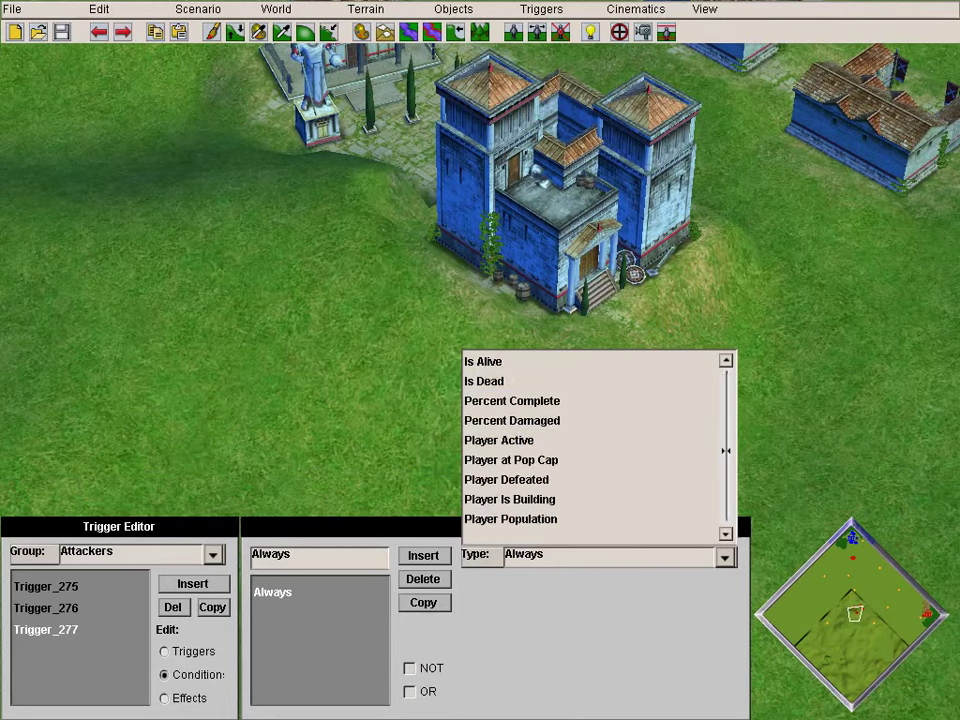
{"action": "left_click", "coordinate": [484, 381]}
{"action": "left_click", "coordinate": [566, 581]}
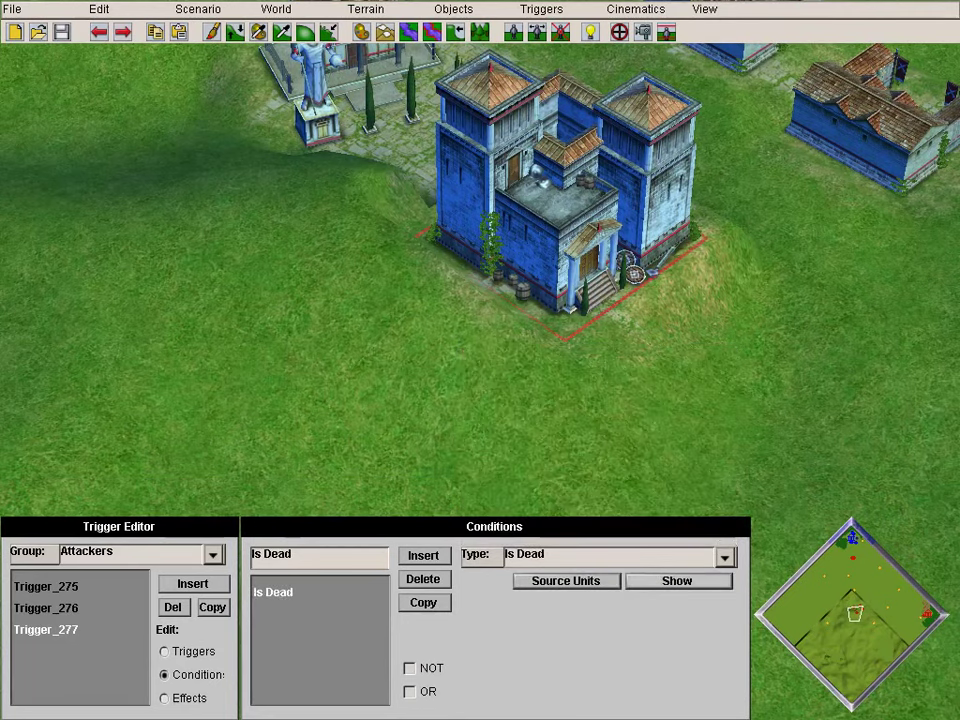
{"action": "left_click", "coordinate": [677, 581]}
- Change the effect type of Trigger_277 to Disable Trigger
{"action": "left_click", "coordinate": [165, 699]}
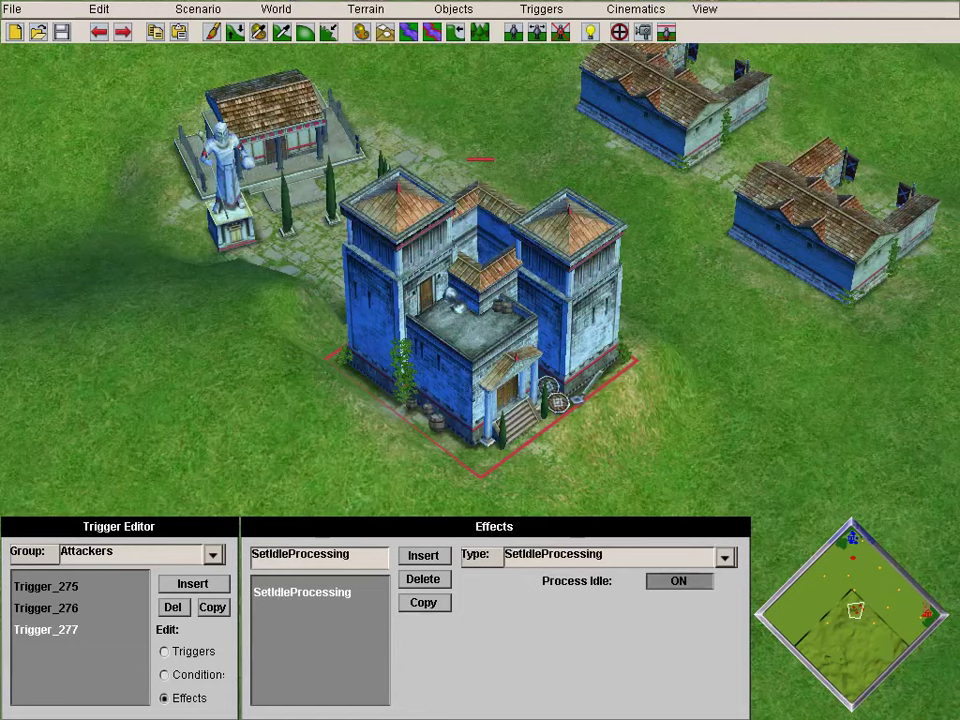
{"action": "left_click", "coordinate": [725, 558]}
{"action": "scroll", "coordinate": [640, 460], "scroll_direction": "down", "scroll_amount": 2}
{"action": "scroll", "coordinate": [590, 460], "scroll_direction": "down", "scroll_amount": 10}
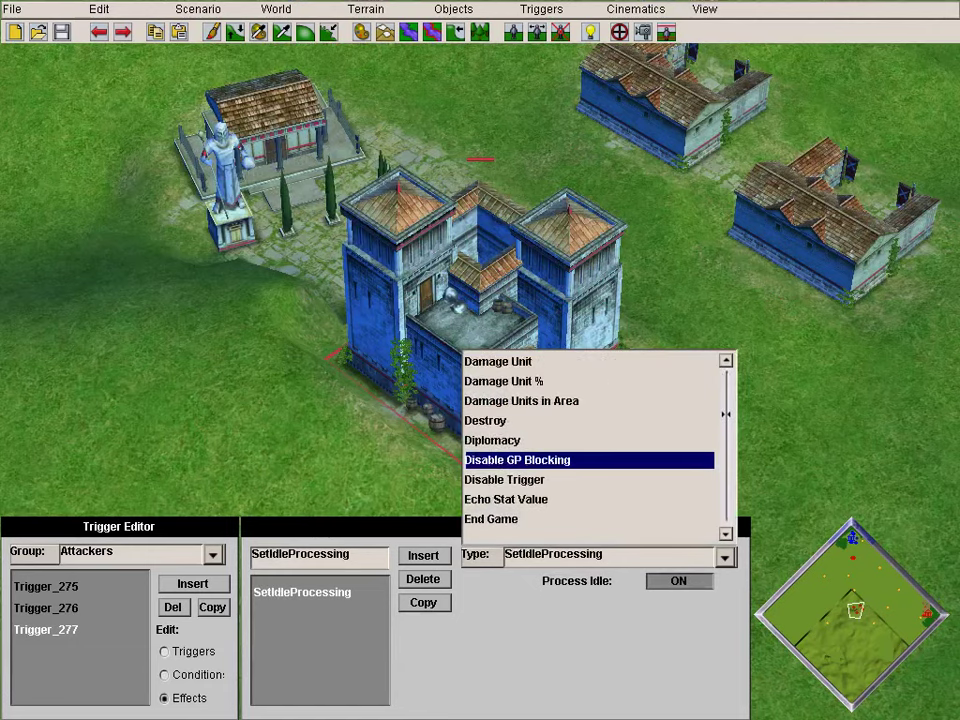
{"action": "left_click", "coordinate": [590, 480]}
- Enter Trigger_275 as the name of the trigger that the Disable Trigger effect switches off
{"action": "left_click_drag", "start_coordinate": [597, 579], "coordinate": [553, 579]}
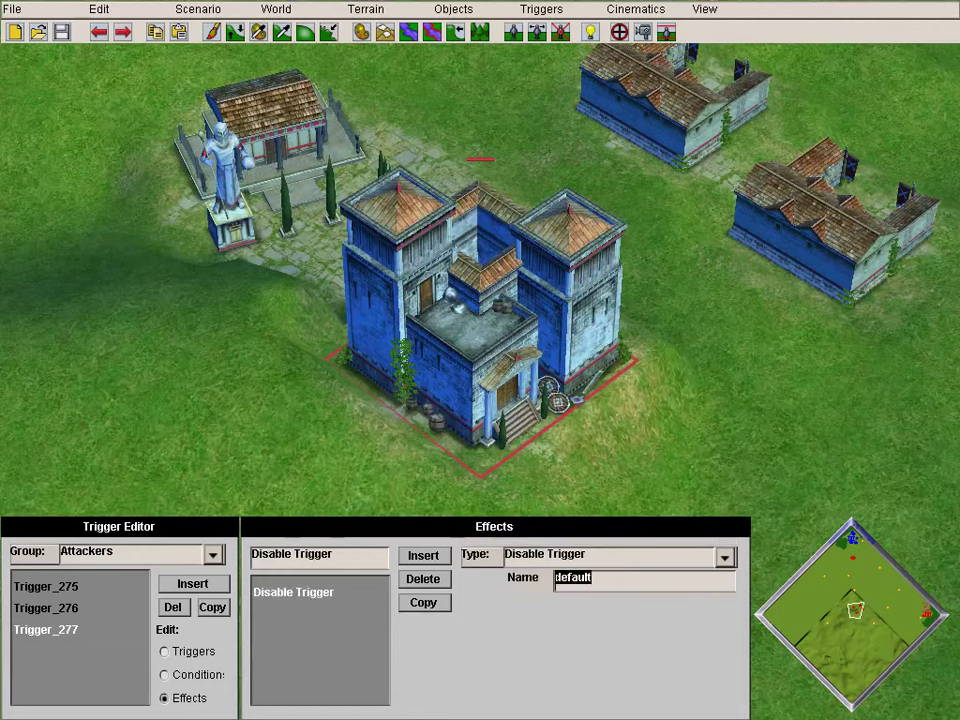
{"action": "key", "text": "Down"}
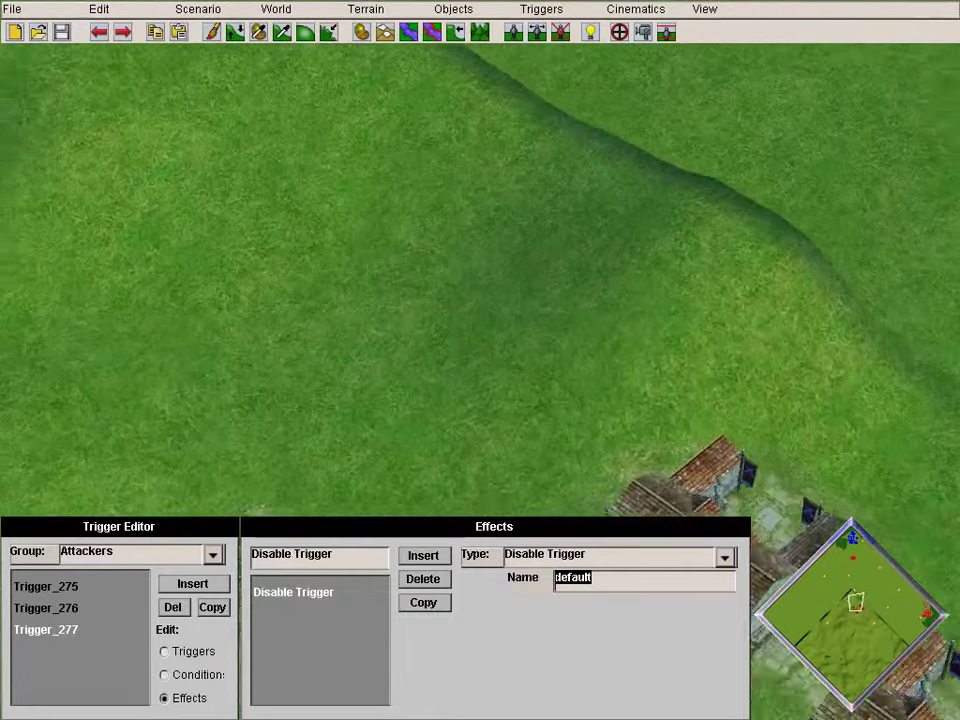
{"action": "type", "text": "Tri"}
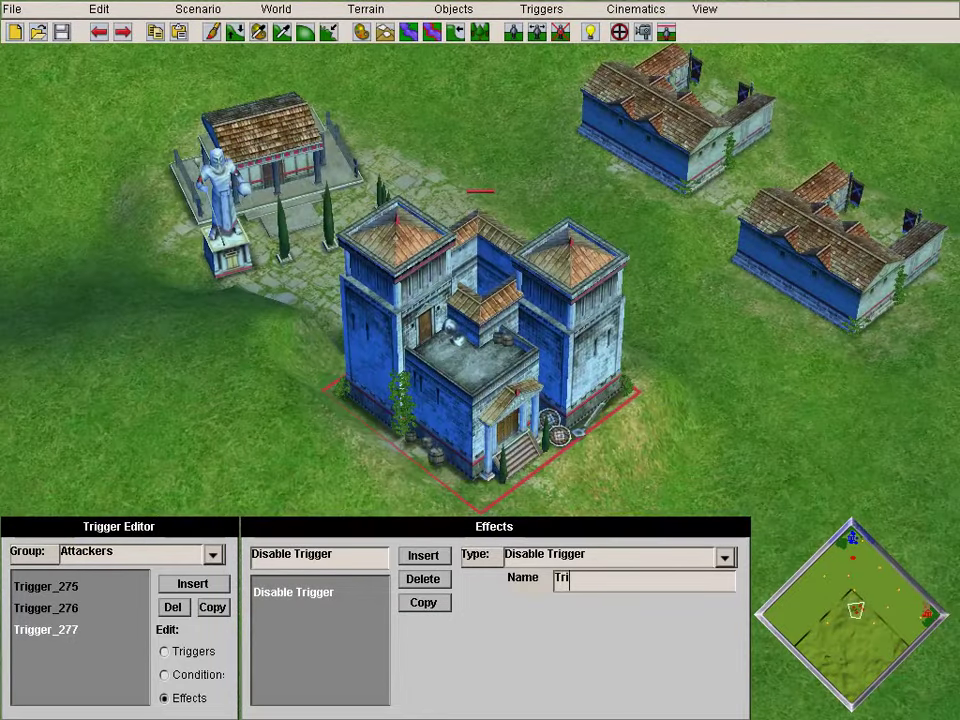
{"action": "type", "text": "gger_27"}
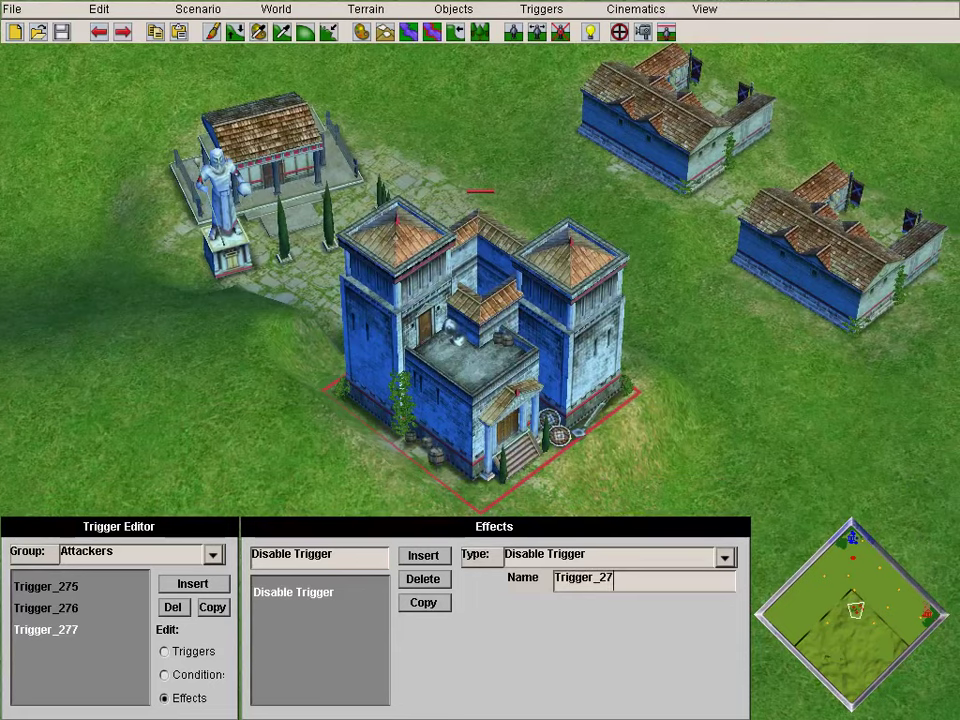
{"action": "type", "text": "5"}
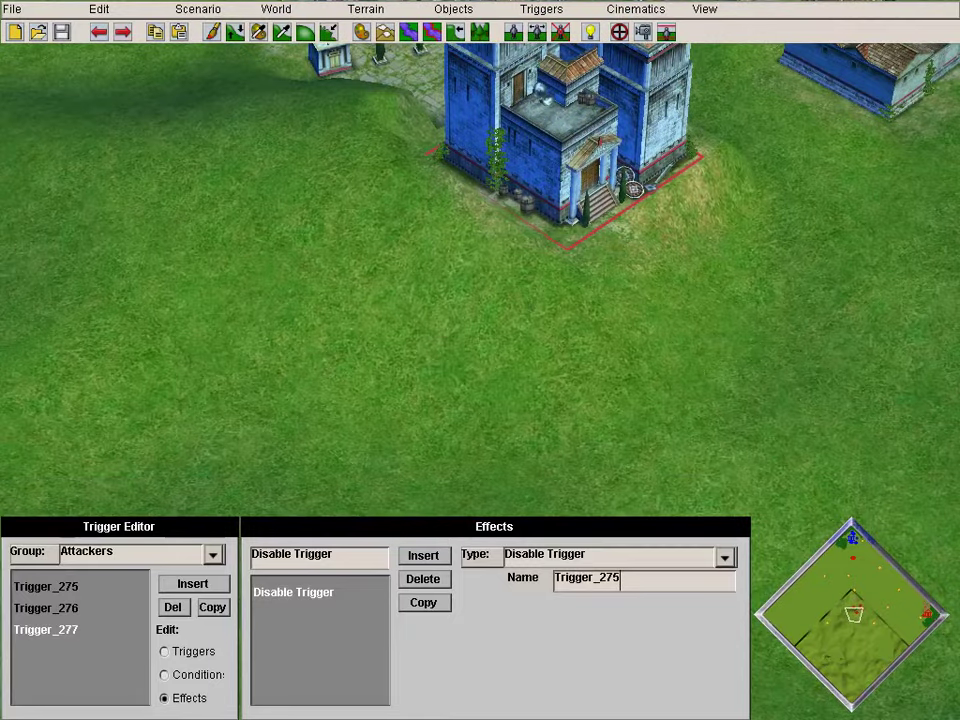
{"action": "left_click", "coordinate": [165, 675]}
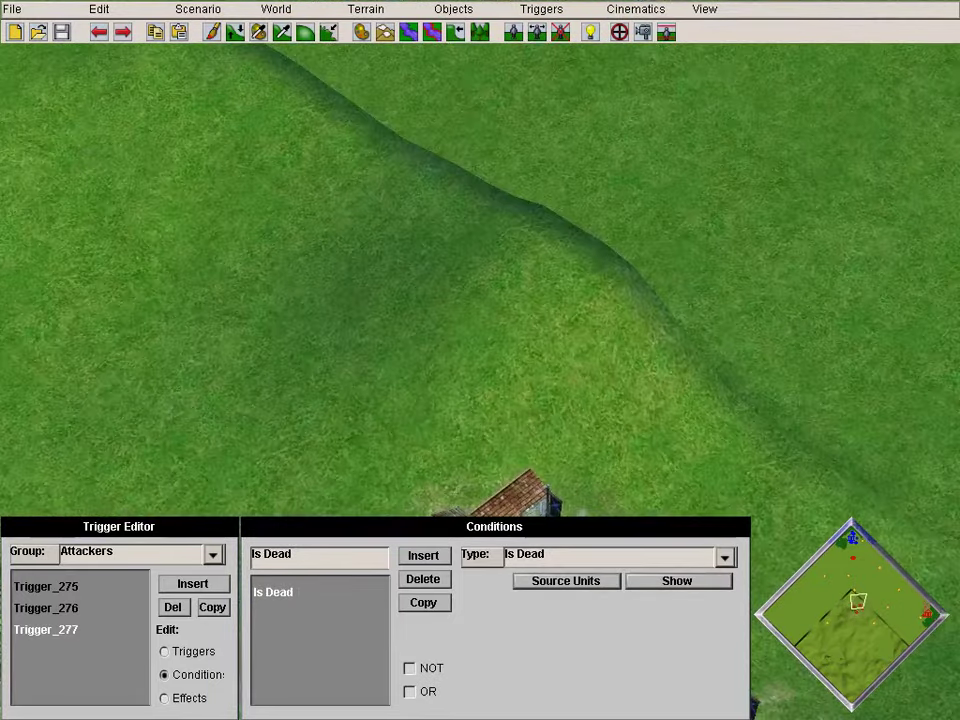
{"action": "key", "text": "Up"}
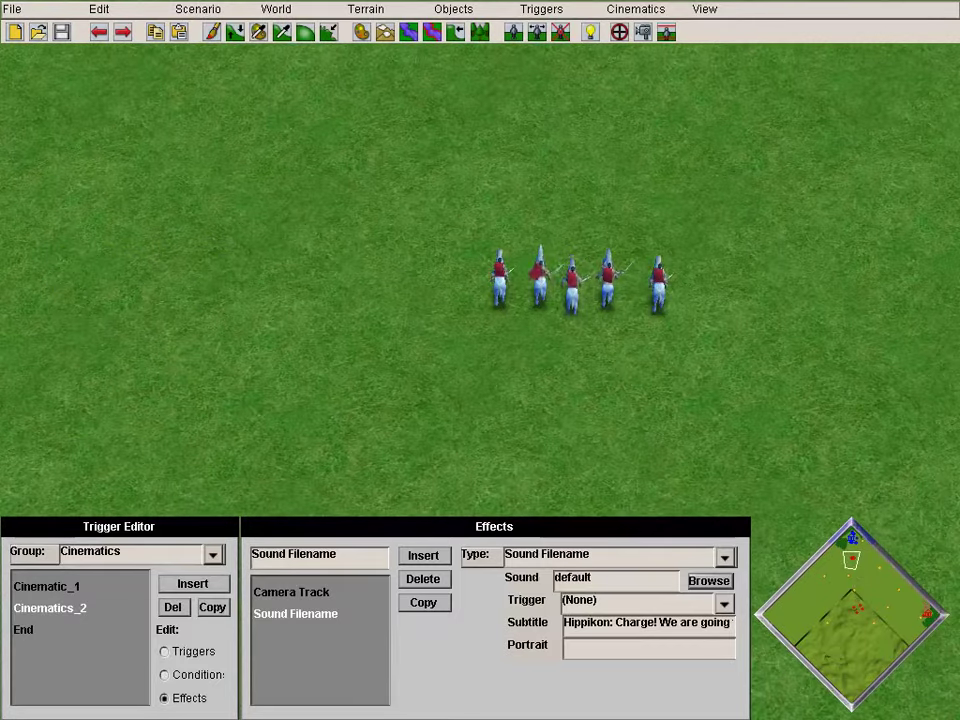
- Add a third effect of type Move to Point to the Cinematics_2 trigger
{"action": "left_click", "coordinate": [423, 556]}
{"action": "left_click", "coordinate": [725, 557]}
{"action": "left_click", "coordinate": [726, 448]}
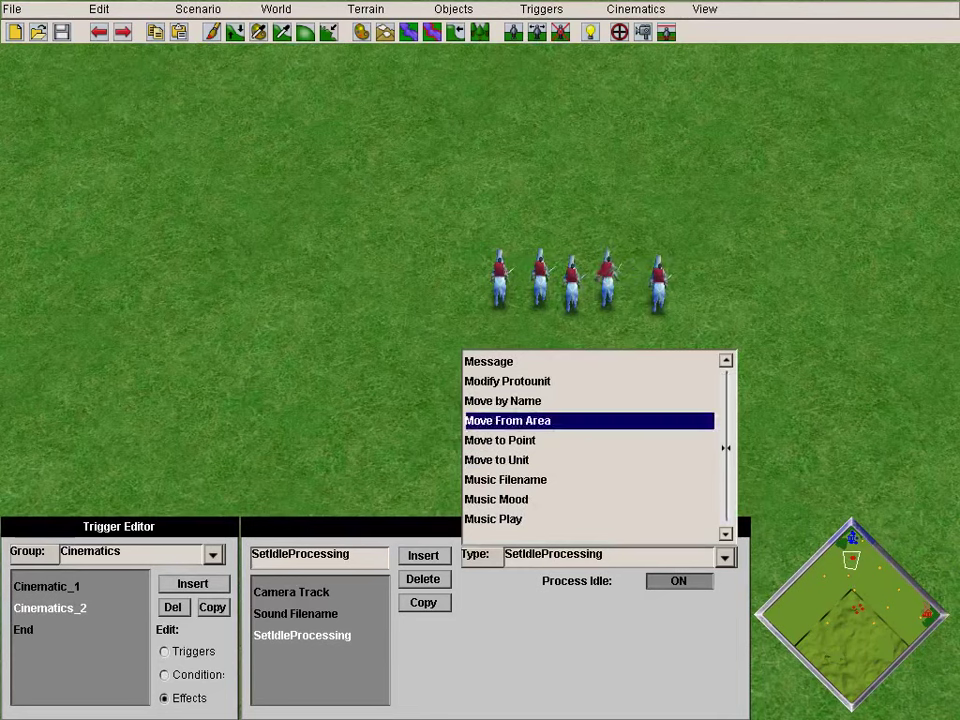
{"action": "left_click", "coordinate": [530, 440]}
- Assign the five red cavalry units as the Move to Point source units and turn Attack Move on
{"action": "left_click", "coordinate": [567, 581]}
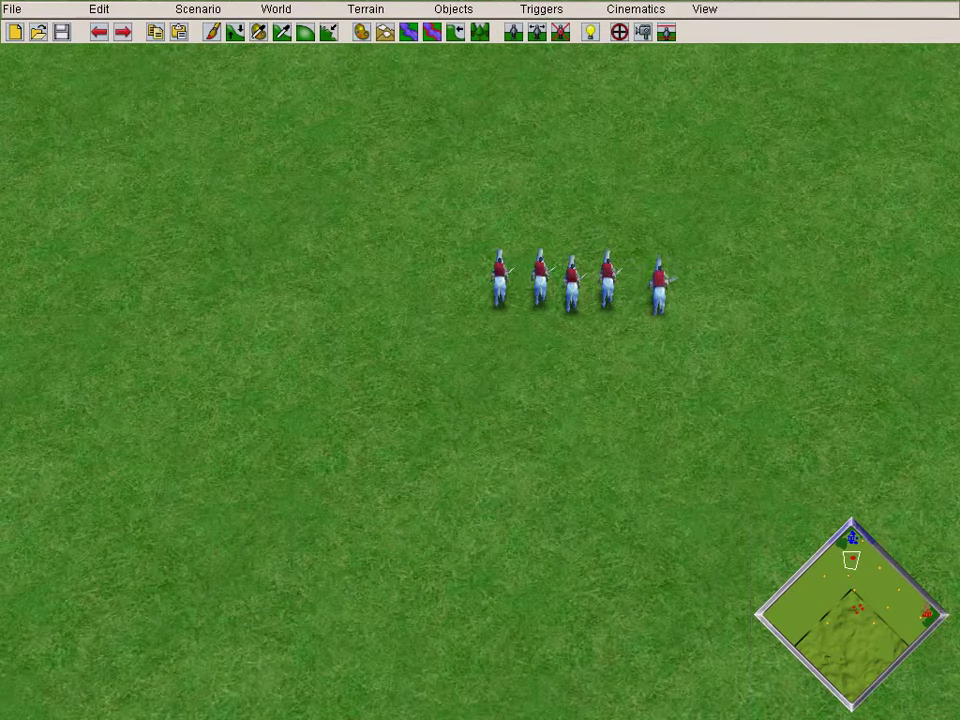
{"action": "left_click_drag", "start_coordinate": [441, 176], "coordinate": [731, 332]}
{"action": "right_click", "coordinate": [731, 332]}
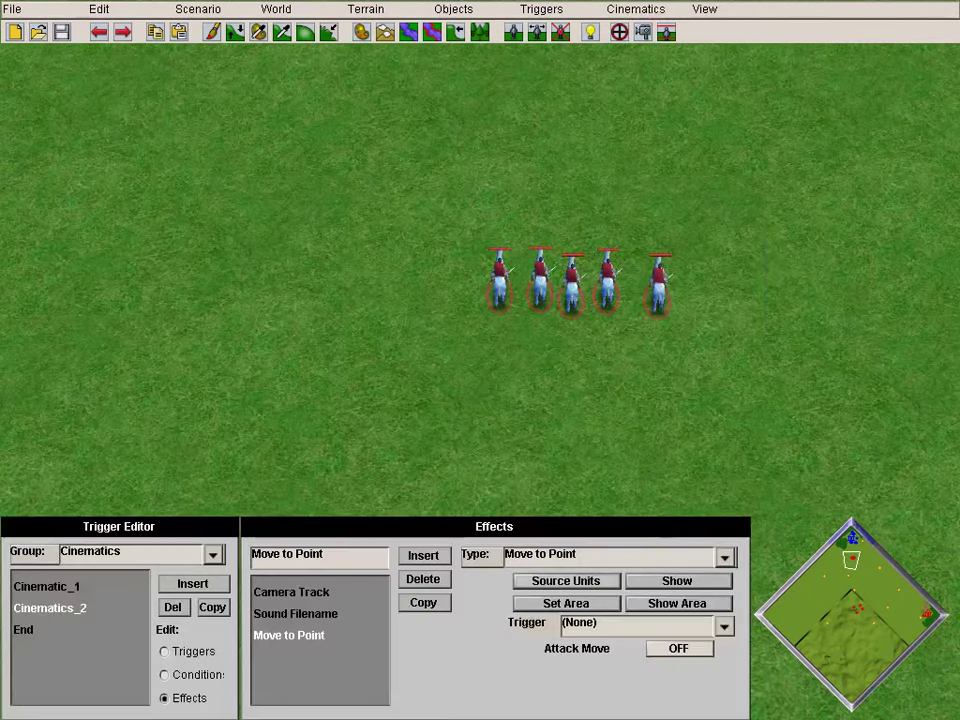
{"action": "left_click", "coordinate": [677, 581]}
{"action": "left_click", "coordinate": [679, 649]}
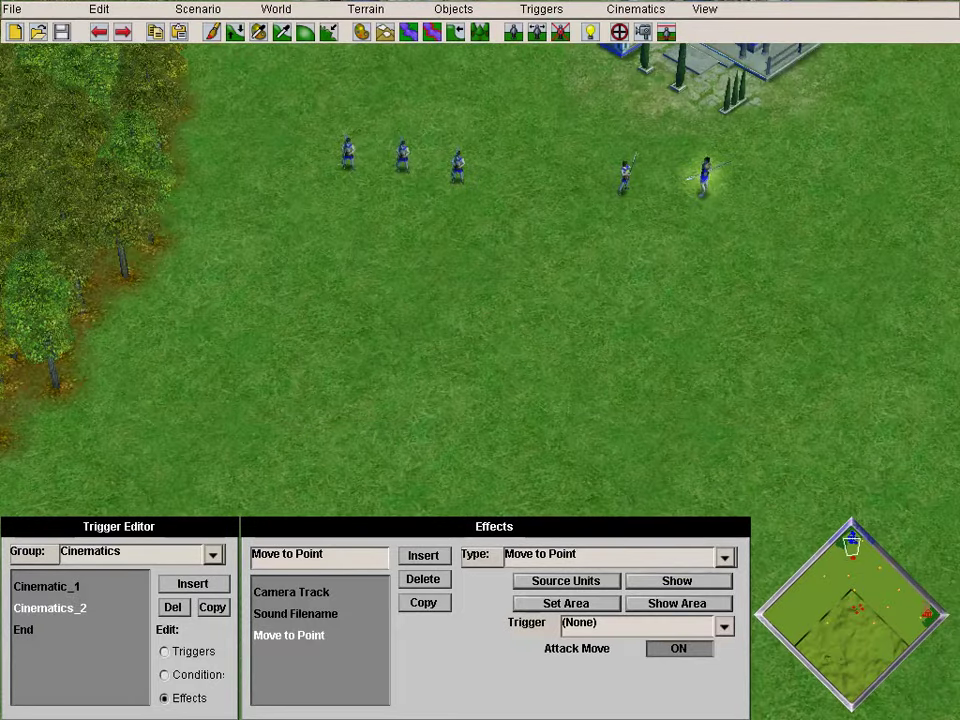
{"action": "left_click", "coordinate": [213, 554]}
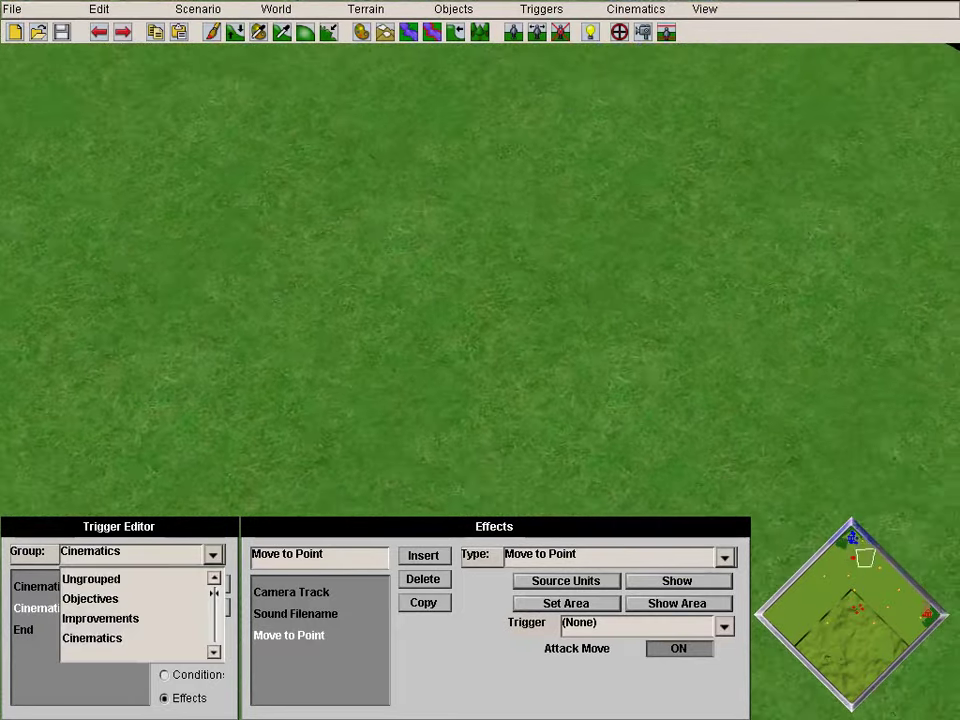
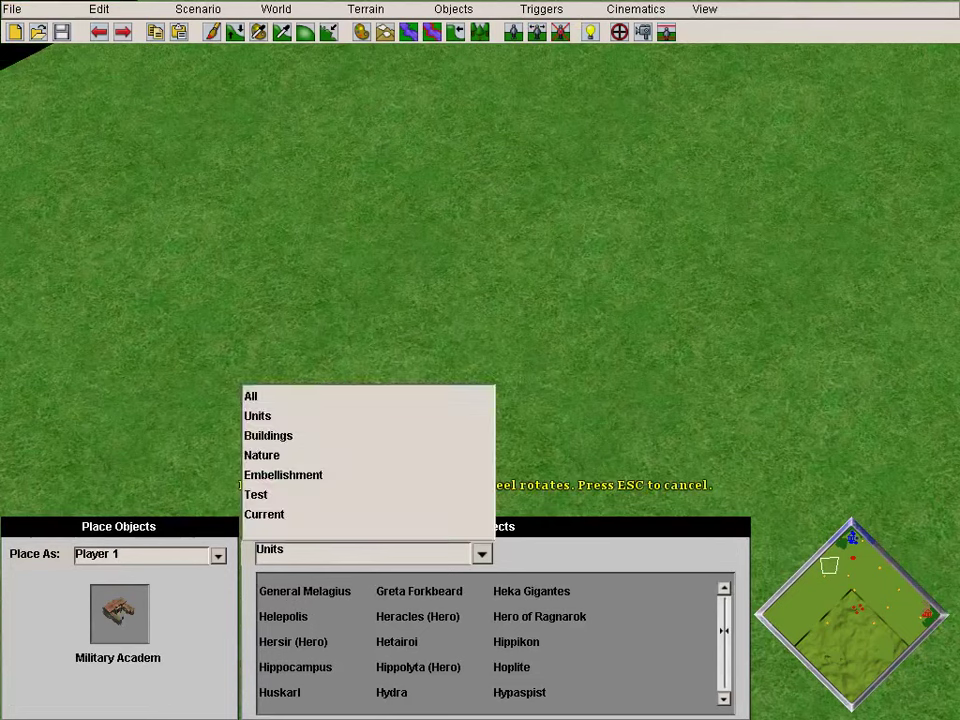
{"action": "left_click", "coordinate": [481, 554]}
{"action": "left_click", "coordinate": [218, 556]}
{"action": "left_click", "coordinate": [218, 556]}
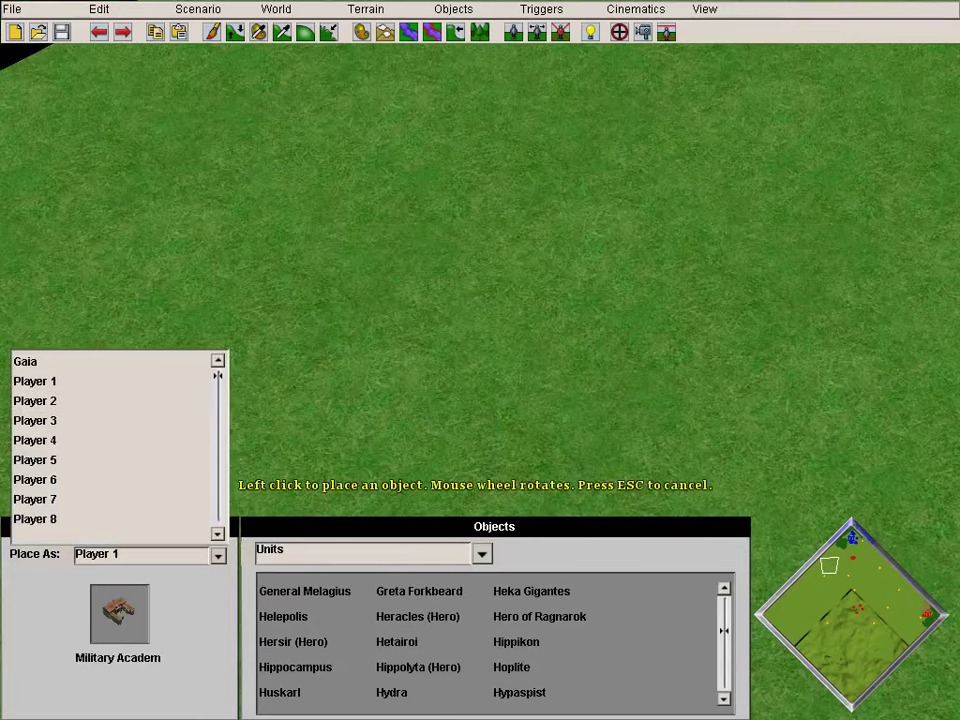
- Set the scenario's player count to 4
{"action": "left_click", "coordinate": [198, 9]}
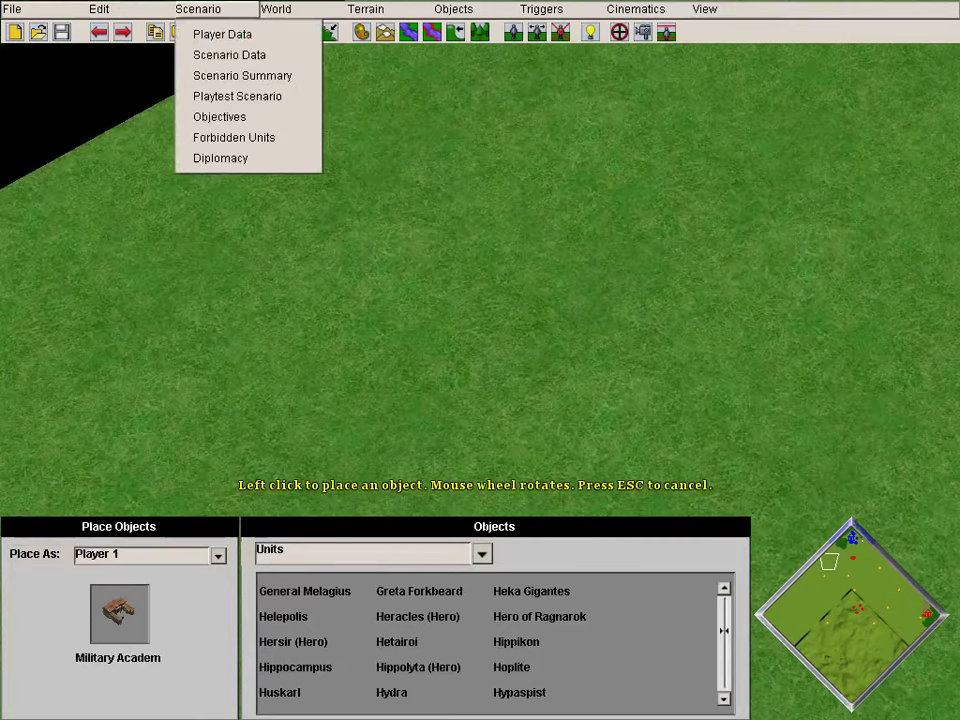
{"action": "left_click", "coordinate": [230, 55]}
{"action": "left_click", "coordinate": [347, 162]}
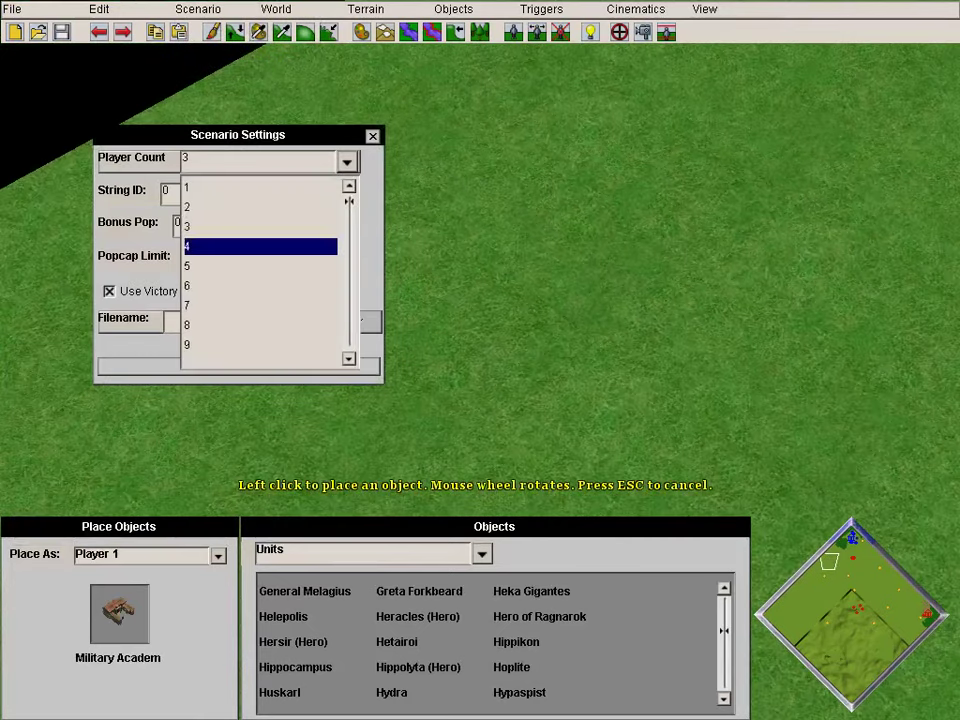
{"action": "left_click", "coordinate": [250, 246]}
{"action": "left_click", "coordinate": [237, 365]}
- Name player 4 "Allies" in the player data
{"action": "left_click", "coordinate": [198, 9]}
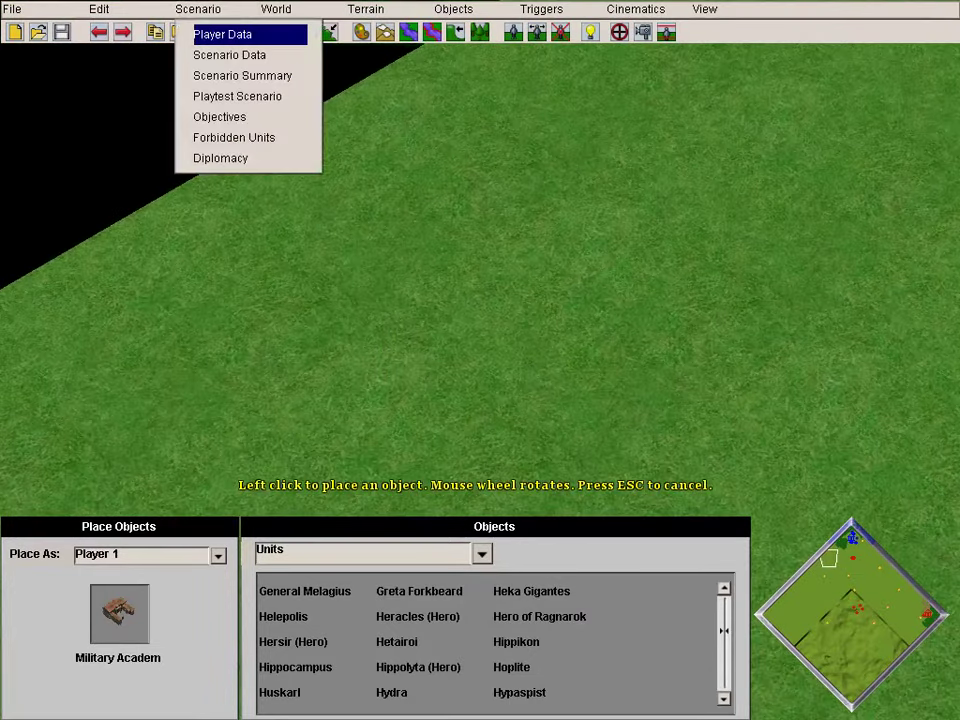
{"action": "left_click", "coordinate": [214, 33]}
{"action": "left_click_drag", "start_coordinate": [296, 222], "coordinate": [248, 222]}
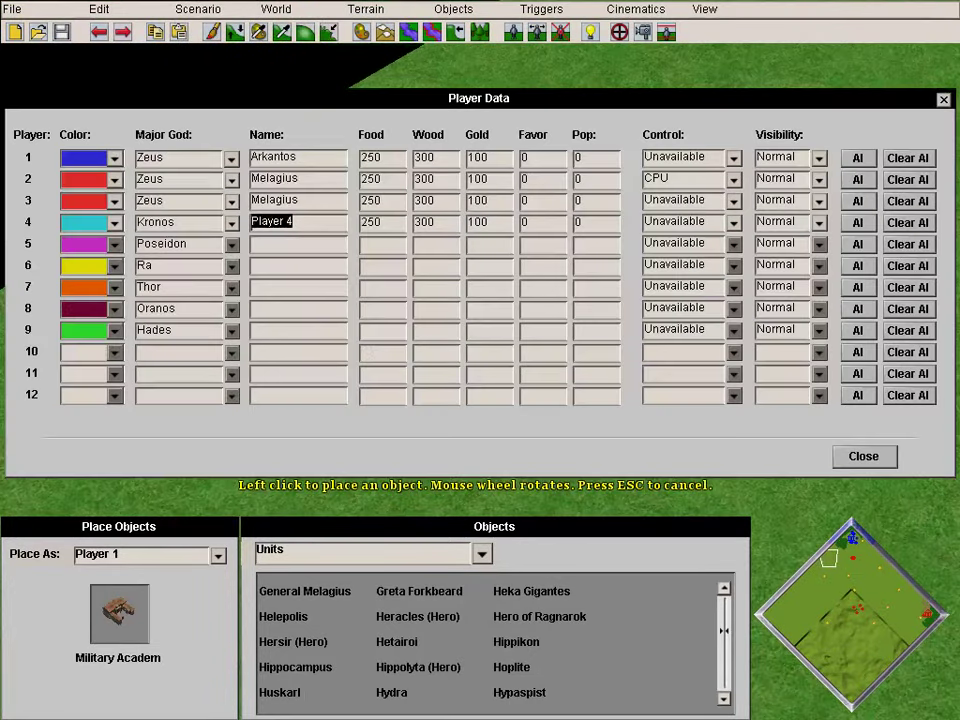
{"action": "type", "text": "Allies"}
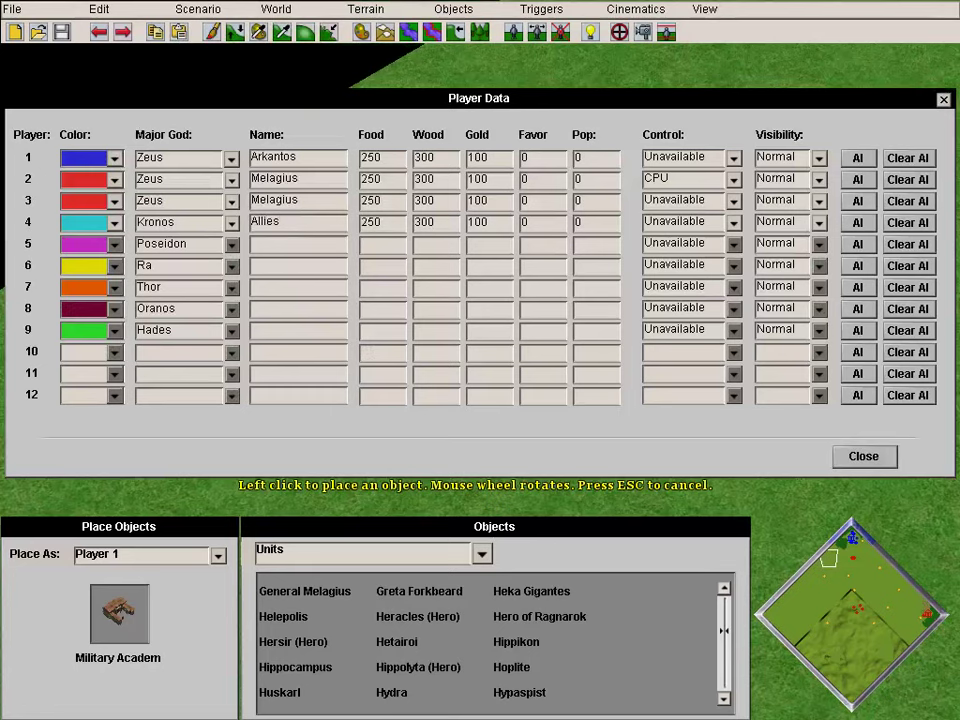
{"action": "left_click", "coordinate": [231, 223]}
{"action": "left_click", "coordinate": [864, 456]}
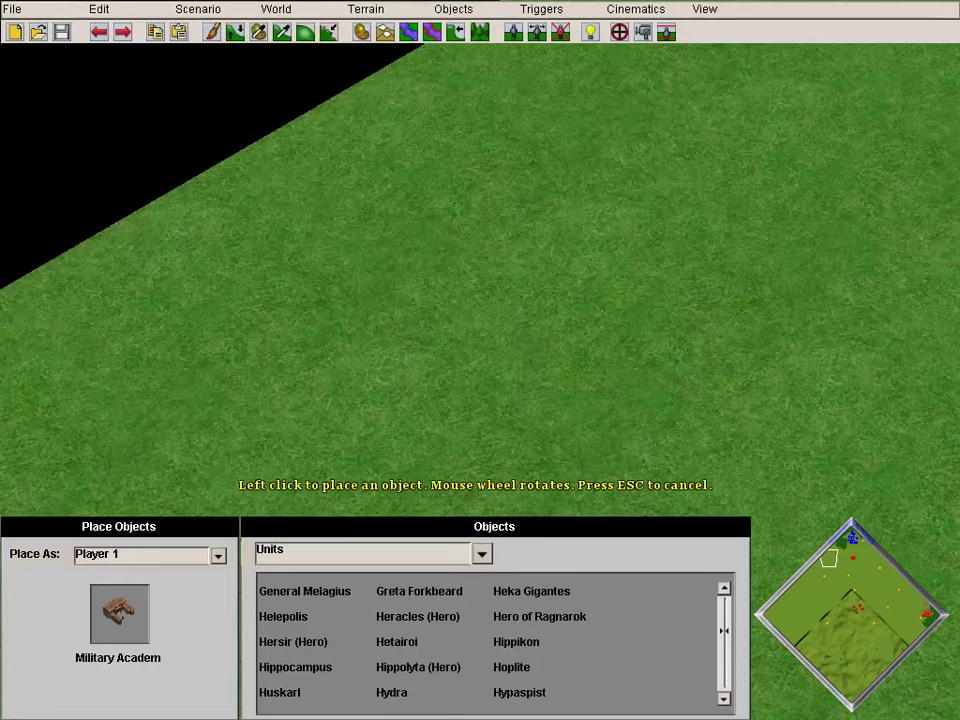
- Set player 4's major god to Hades
{"action": "left_click", "coordinate": [198, 9]}
{"action": "left_click", "coordinate": [221, 34]}
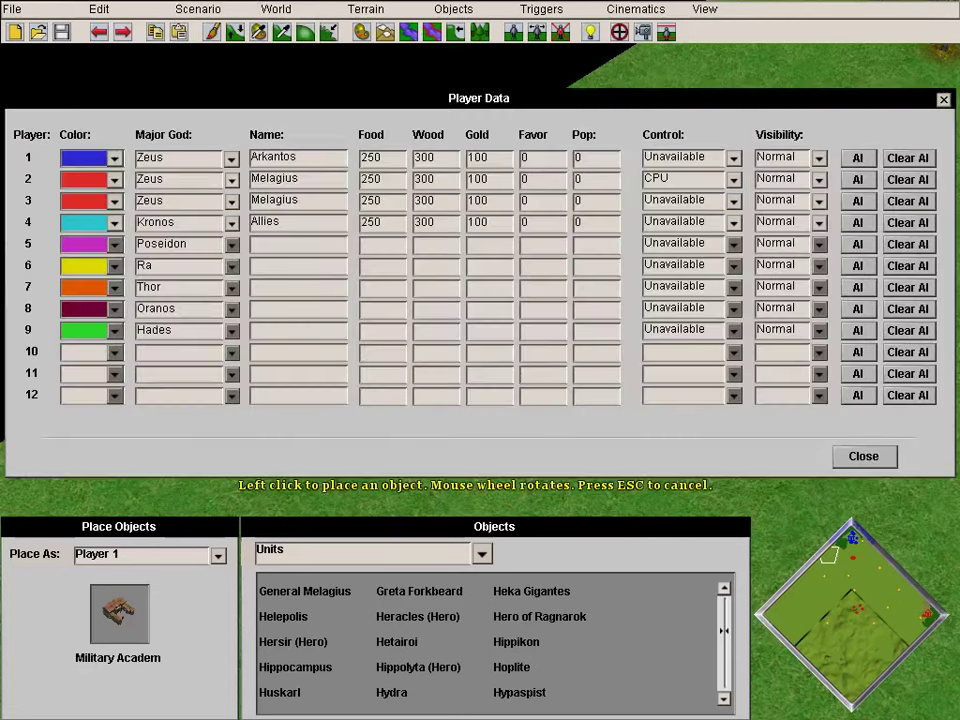
{"action": "left_click", "coordinate": [231, 223]}
{"action": "left_click", "coordinate": [156, 286]}
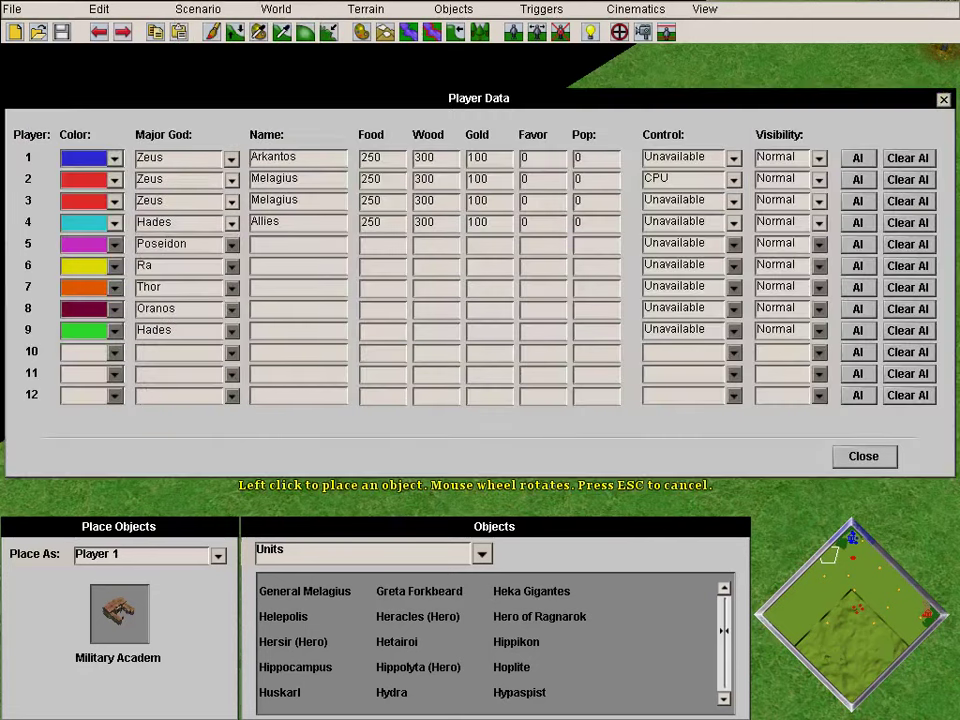
{"action": "left_click", "coordinate": [864, 456]}
- Change the diplomacy between players 1 and 4 in both directions, and player 3's stance toward player 4
{"action": "left_click", "coordinate": [198, 9]}
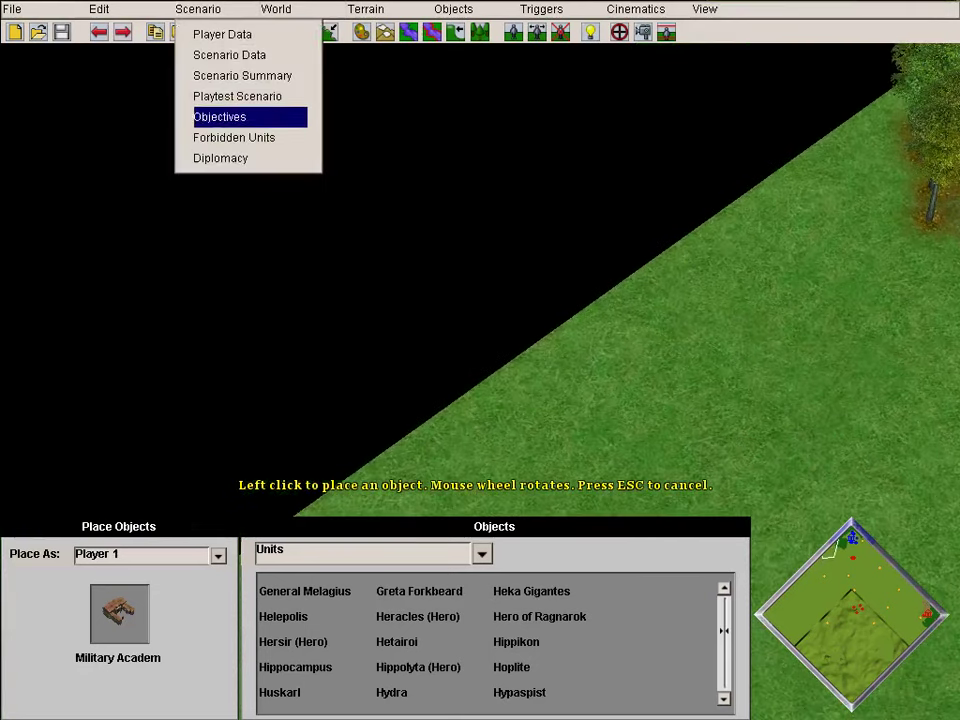
{"action": "left_click", "coordinate": [220, 158]}
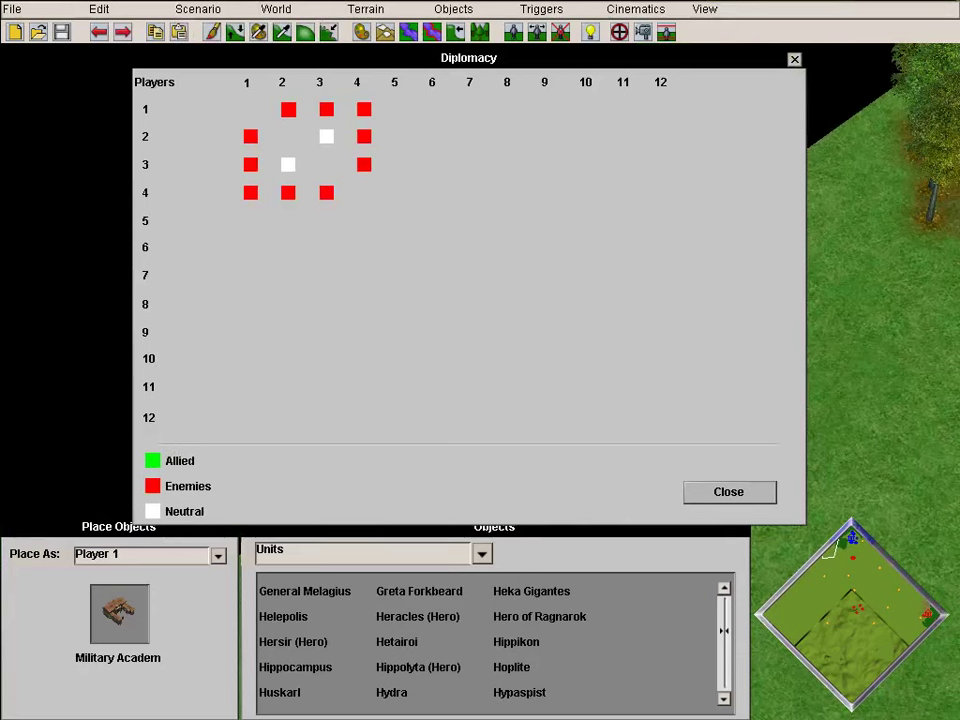
{"action": "left_click", "coordinate": [364, 164]}
{"action": "left_click", "coordinate": [364, 164]}
{"action": "left_click", "coordinate": [364, 109]}
{"action": "left_click", "coordinate": [364, 109]}
{"action": "left_click", "coordinate": [250, 193]}
{"action": "left_click", "coordinate": [250, 193]}
{"action": "left_click", "coordinate": [729, 492]}
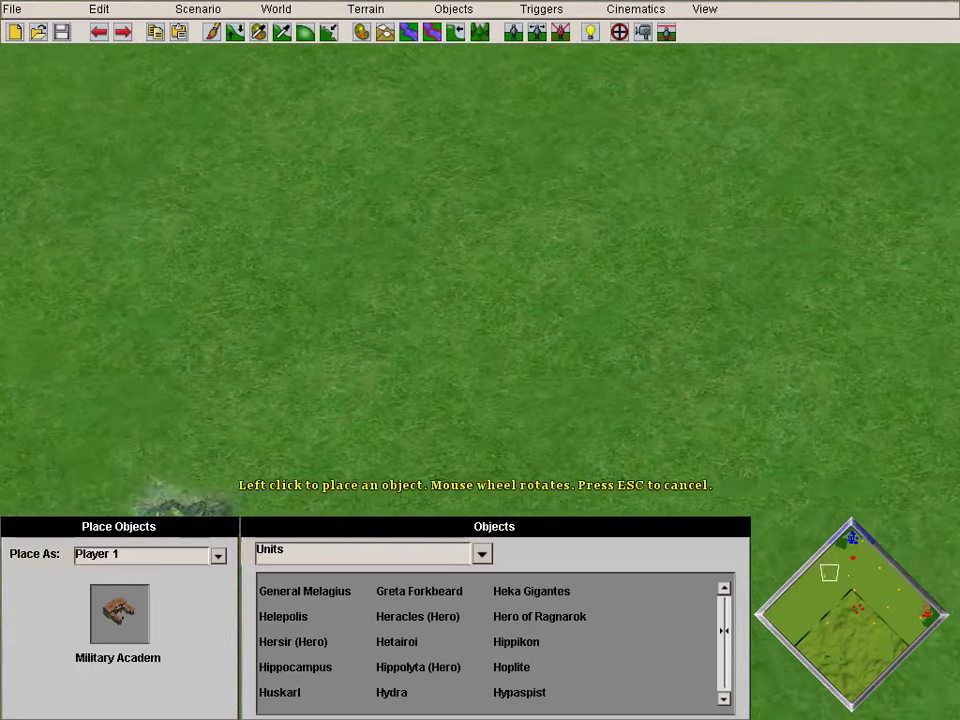
- Place a Market for Player 4 at the western corner of the map
{"action": "left_click", "coordinate": [218, 555]}
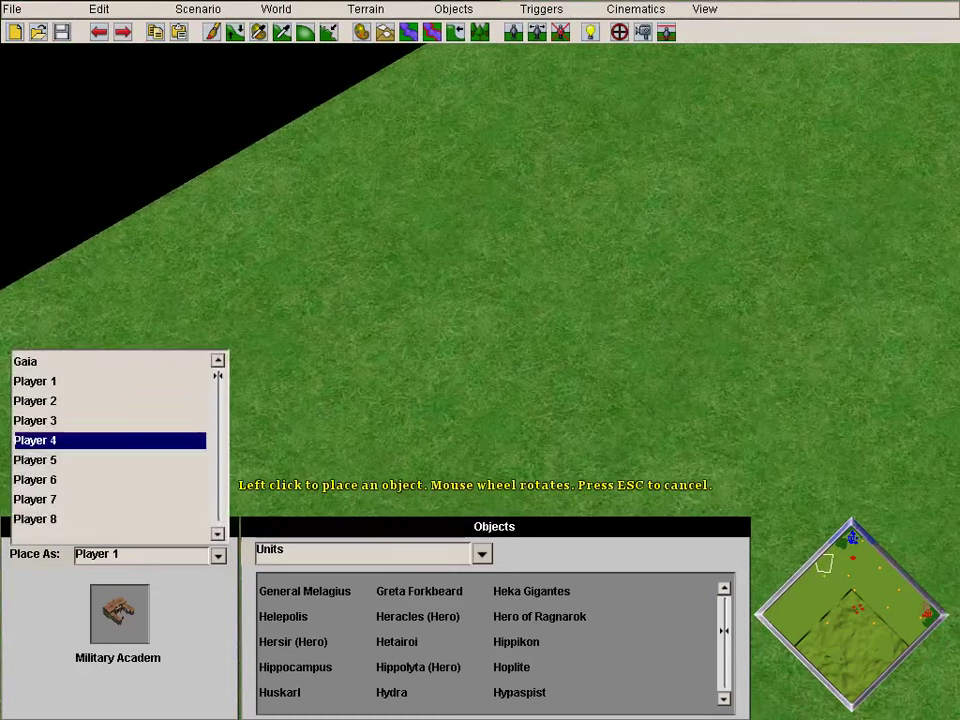
{"action": "left_click", "coordinate": [40, 439]}
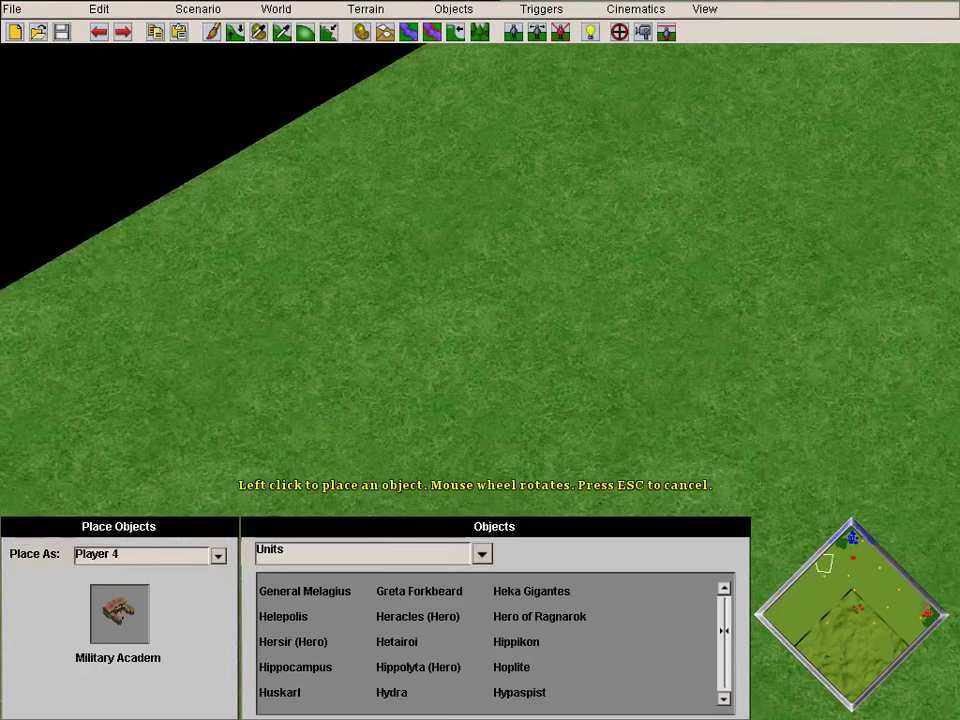
{"action": "scroll", "coordinate": [495, 642], "scroll_direction": "down", "scroll_amount": 5}
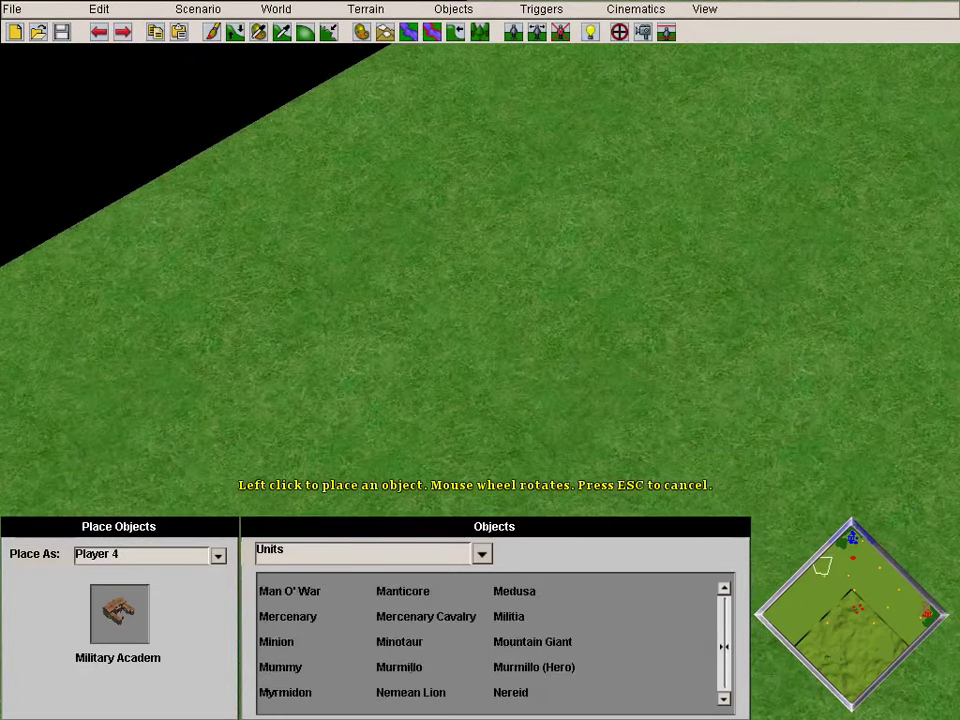
{"action": "scroll", "coordinate": [495, 642], "scroll_direction": "down", "scroll_amount": 1}
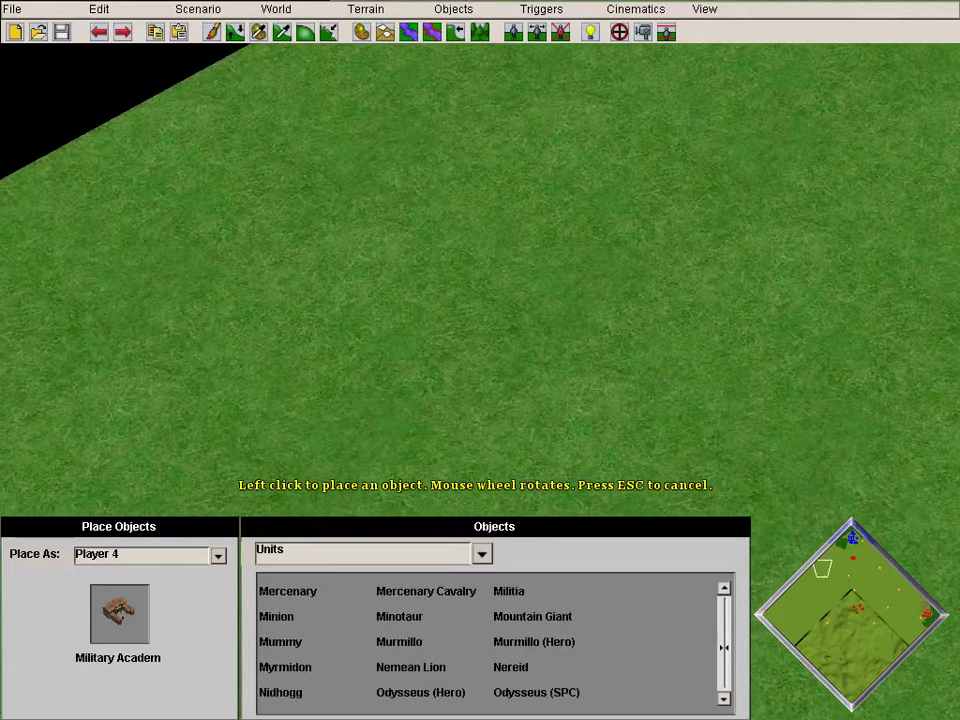
{"action": "scroll", "coordinate": [495, 642], "scroll_direction": "up", "scroll_amount": 1}
{"action": "left_click", "coordinate": [481, 554]}
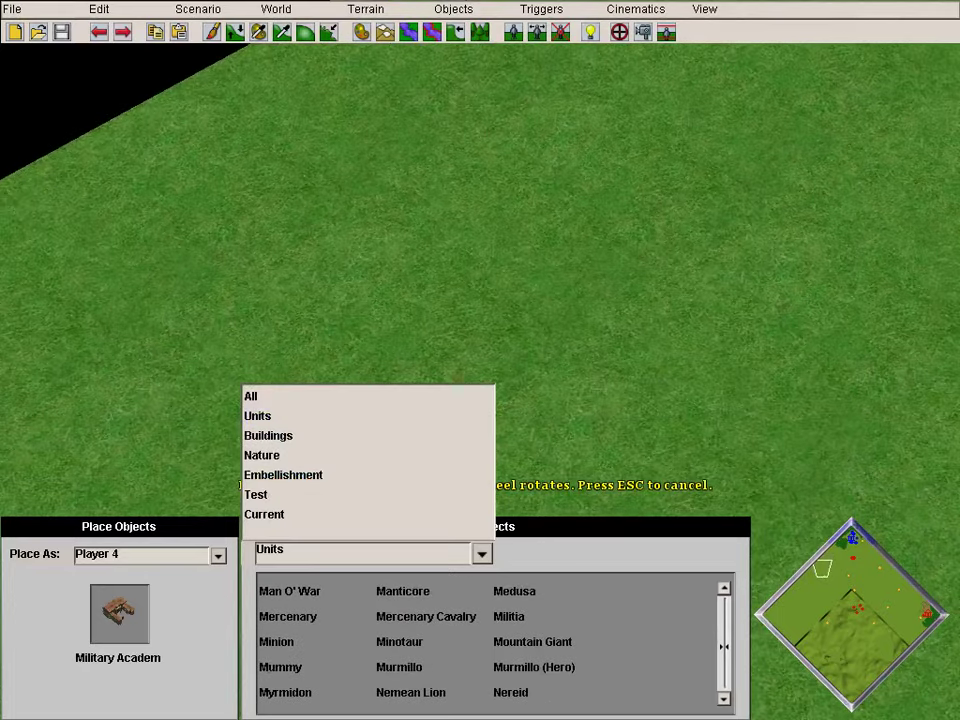
{"action": "left_click", "coordinate": [268, 435]}
{"action": "scroll", "coordinate": [495, 642], "scroll_direction": "down", "scroll_amount": 5}
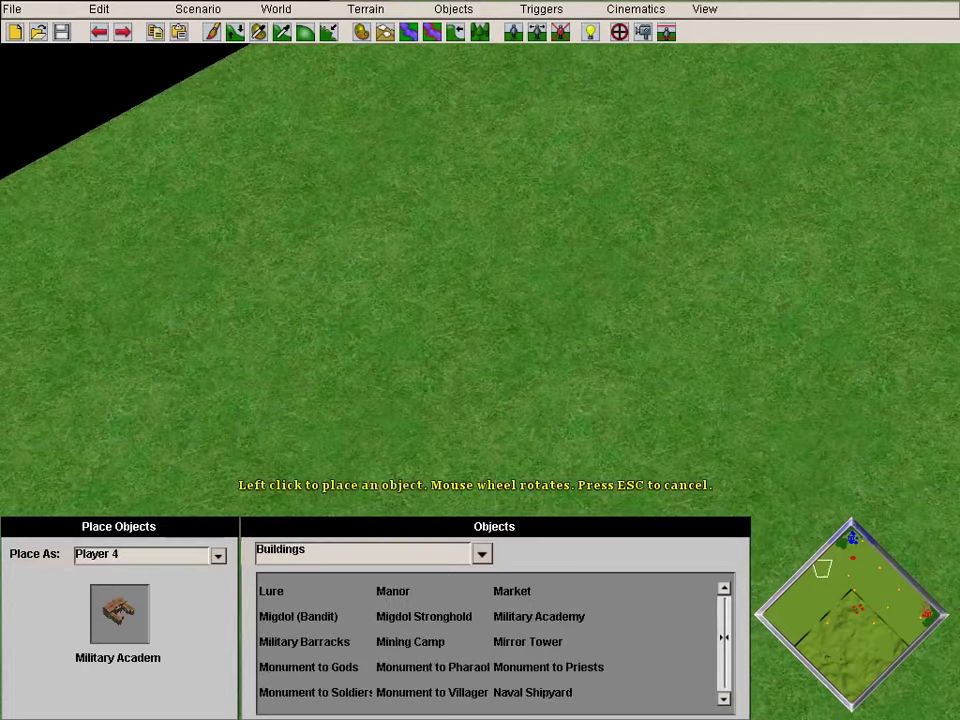
{"action": "left_click", "coordinate": [512, 591]}
{"action": "left_click", "coordinate": [769, 614]}
{"action": "left_click", "coordinate": [236, 342]}
- Place five Hoplite units for Player 3 beside the market
{"action": "left_click", "coordinate": [481, 554]}
{"action": "left_click", "coordinate": [258, 416]}
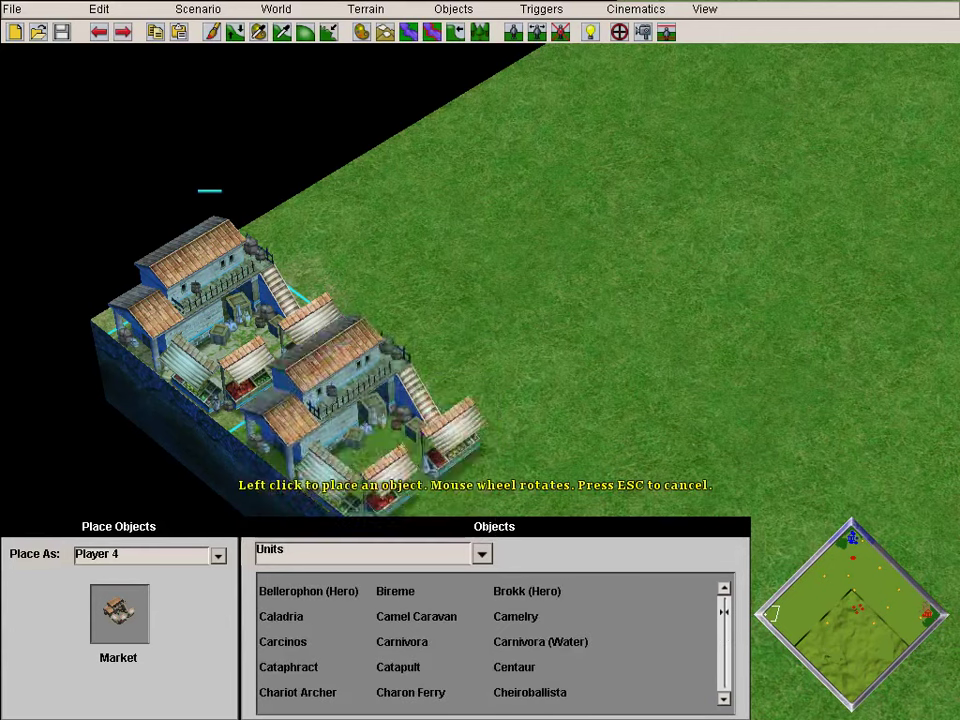
{"action": "left_click_drag", "start_coordinate": [724, 611], "coordinate": [724, 630]}
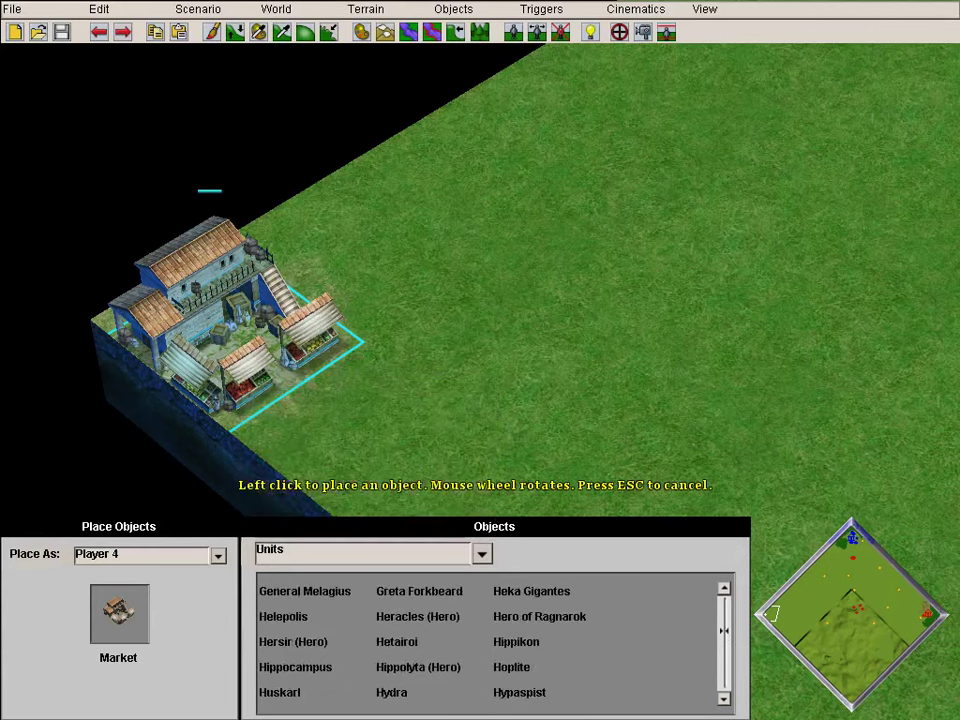
{"action": "left_click", "coordinate": [512, 667]}
{"action": "left_click", "coordinate": [218, 556]}
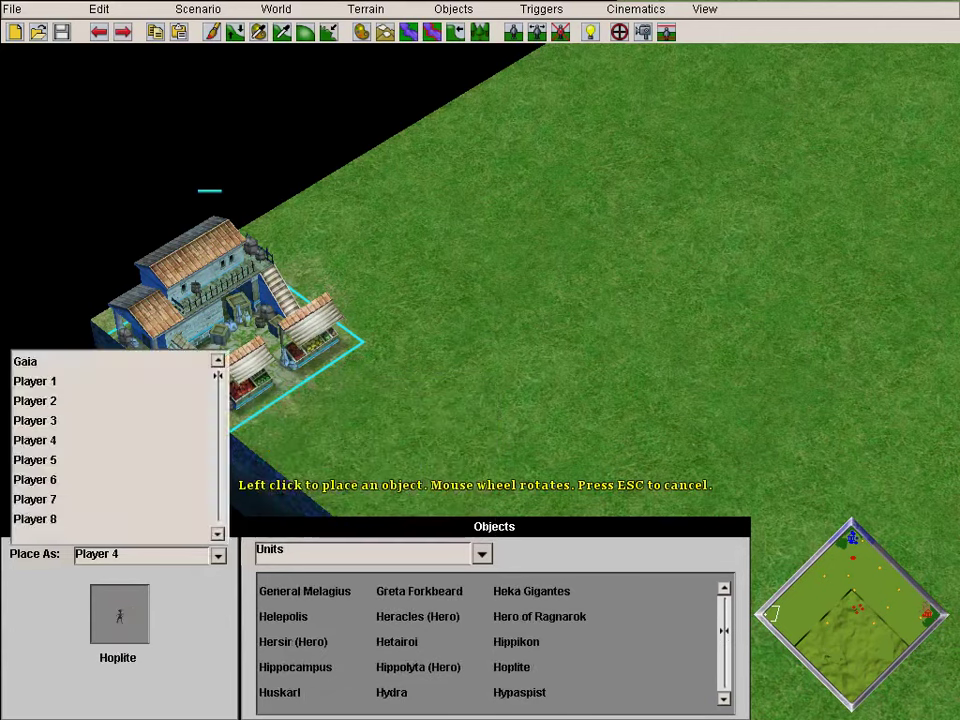
{"action": "left_click", "coordinate": [36, 421]}
- Change player 4's diplomacy stance toward player 3 and leave object placement
{"action": "left_click", "coordinate": [198, 9]}
{"action": "left_click", "coordinate": [205, 49]}
{"action": "left_click", "coordinate": [326, 192]}
{"action": "left_click", "coordinate": [714, 491]}
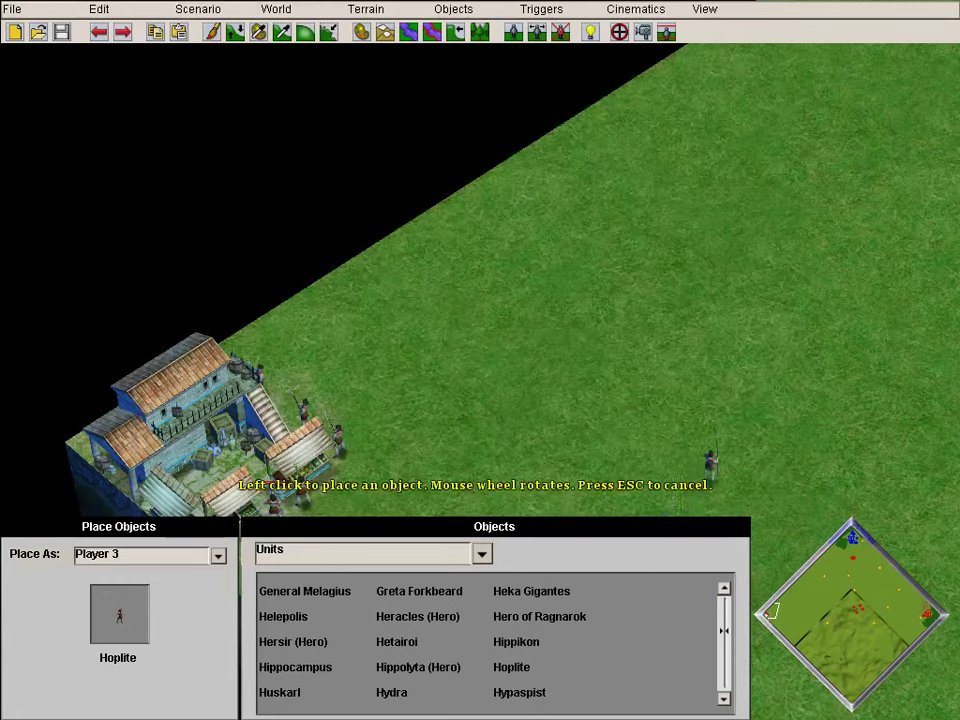
{"action": "key", "text": "Escape"}
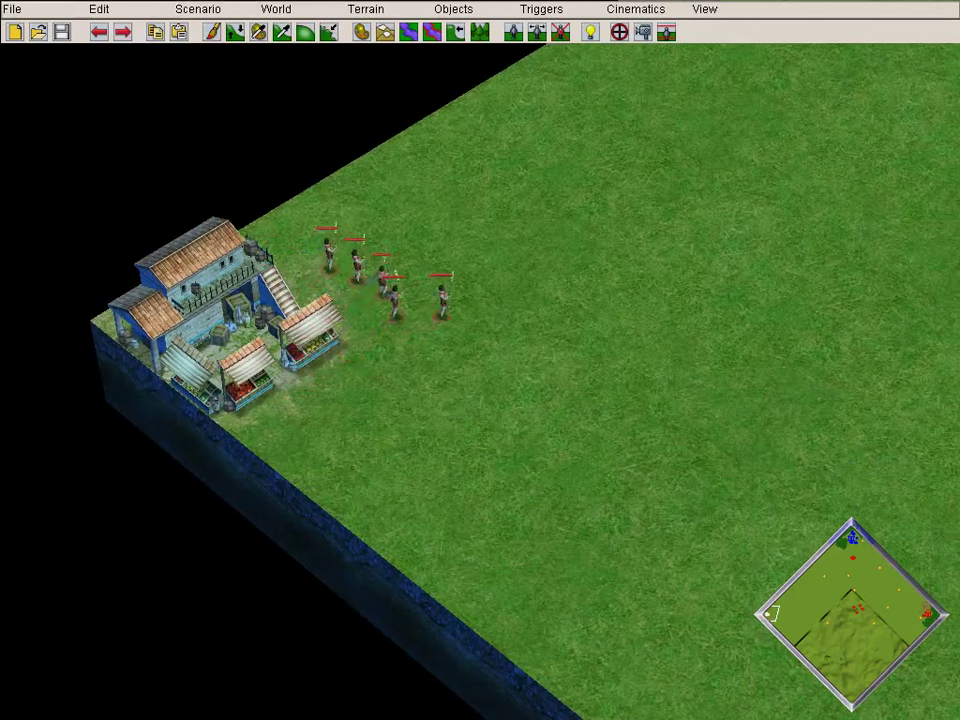
- Add a second row of three Player 3 hoplites next to the market
{"action": "left_click", "coordinate": [514, 32]}
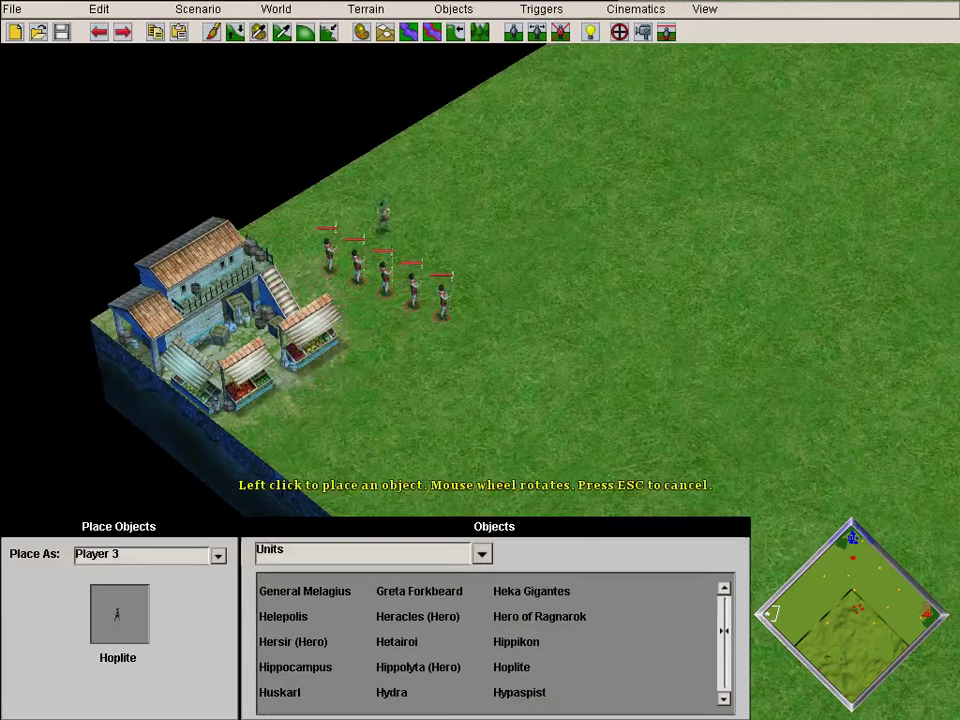
{"action": "left_click", "coordinate": [374, 305]}
{"action": "left_click", "coordinate": [370, 315]}
{"action": "left_click", "coordinate": [402, 330]}
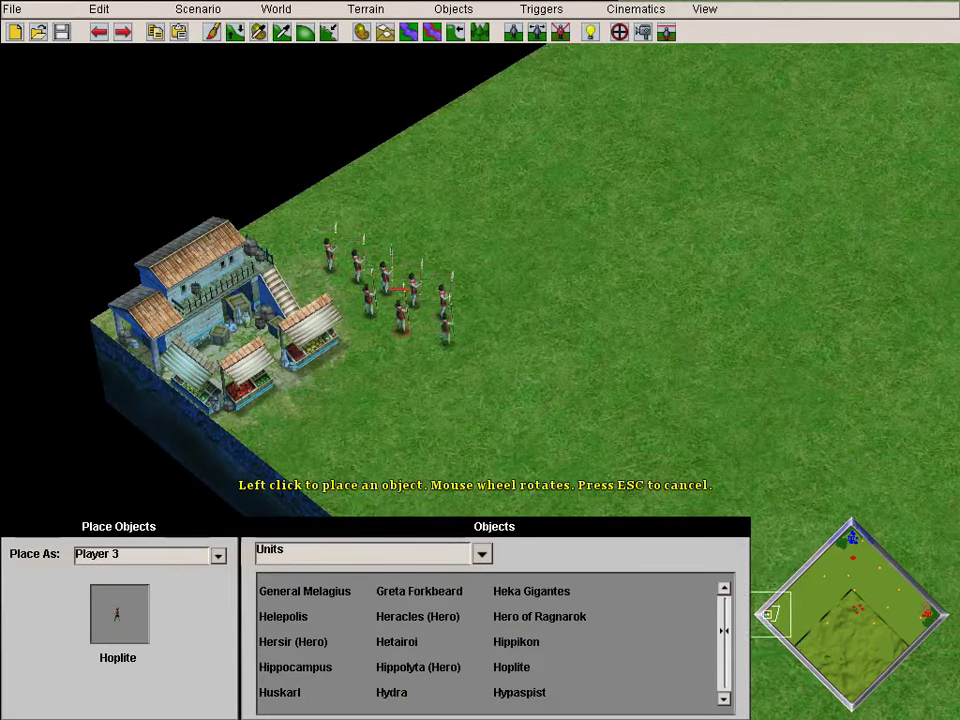
{"action": "left_click", "coordinate": [446, 343]}
- Review the player data settings for the scenario
{"action": "left_click", "coordinate": [198, 9]}
{"action": "left_click", "coordinate": [205, 28]}
{"action": "left_click", "coordinate": [864, 455]}
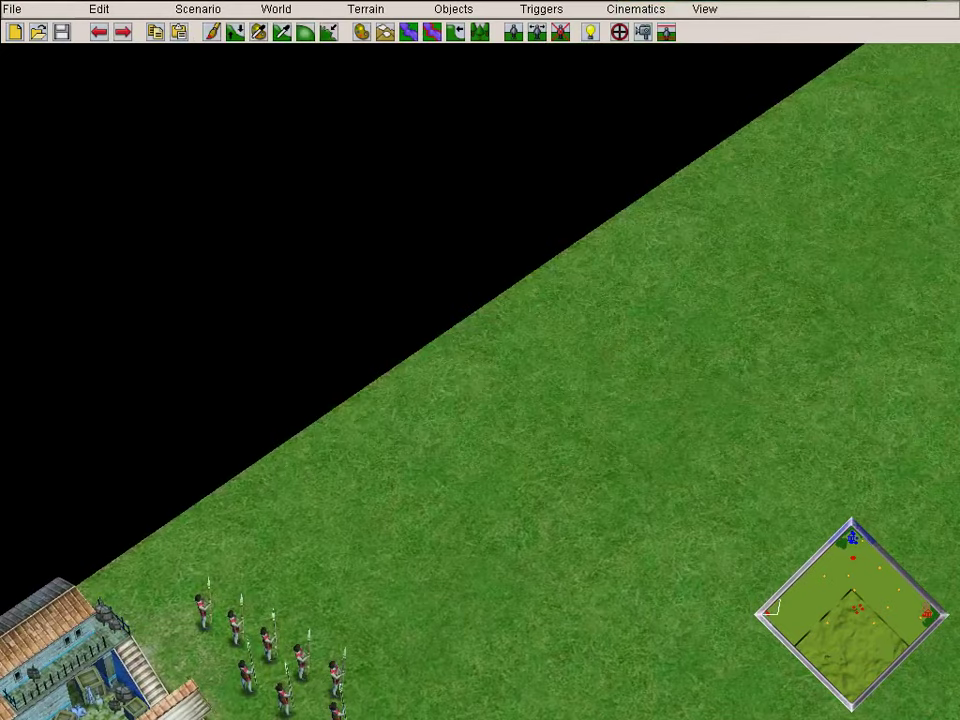
- Create a new trigger group named "Player 4"
{"action": "left_click", "coordinate": [619, 32]}
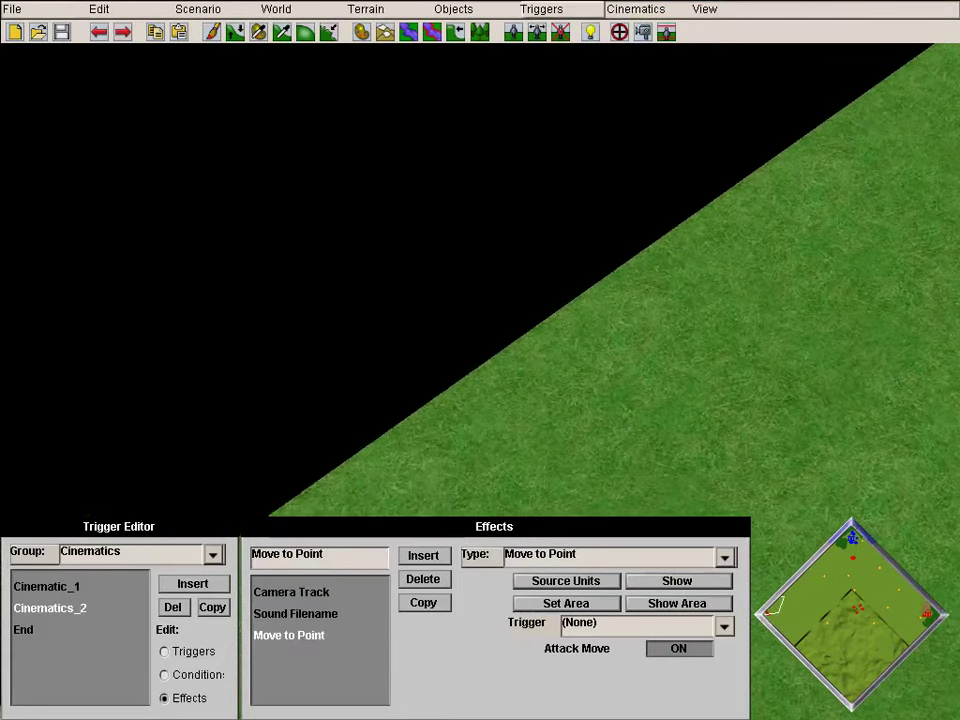
{"action": "left_click", "coordinate": [541, 9]}
{"action": "left_click", "coordinate": [565, 54]}
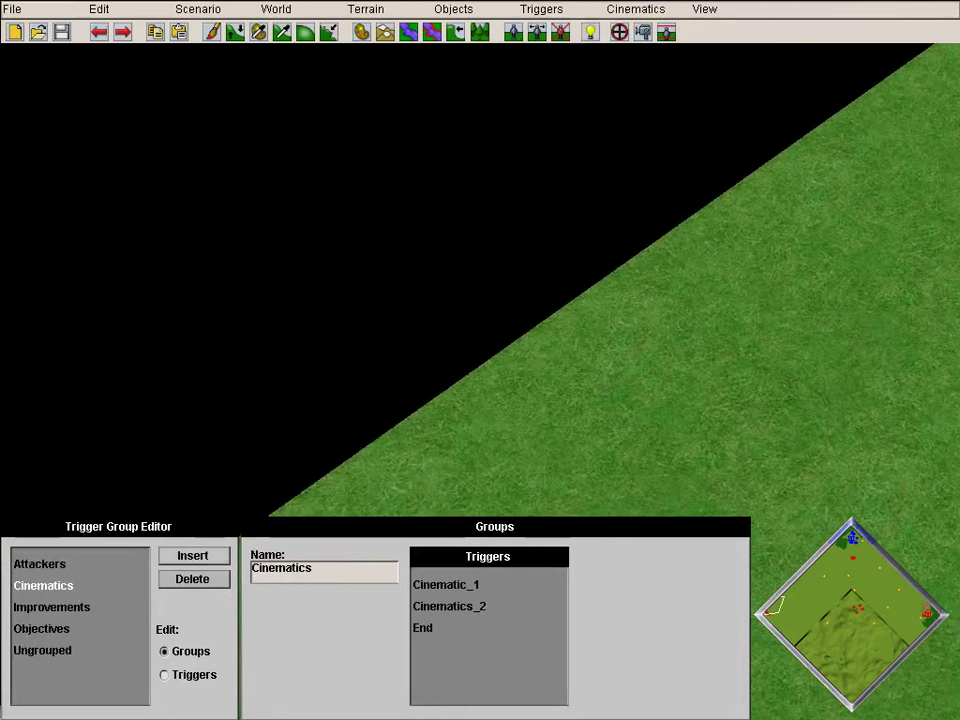
{"action": "left_click", "coordinate": [193, 555]}
{"action": "double_click", "coordinate": [276, 569]}
{"action": "type", "text": "Player"}
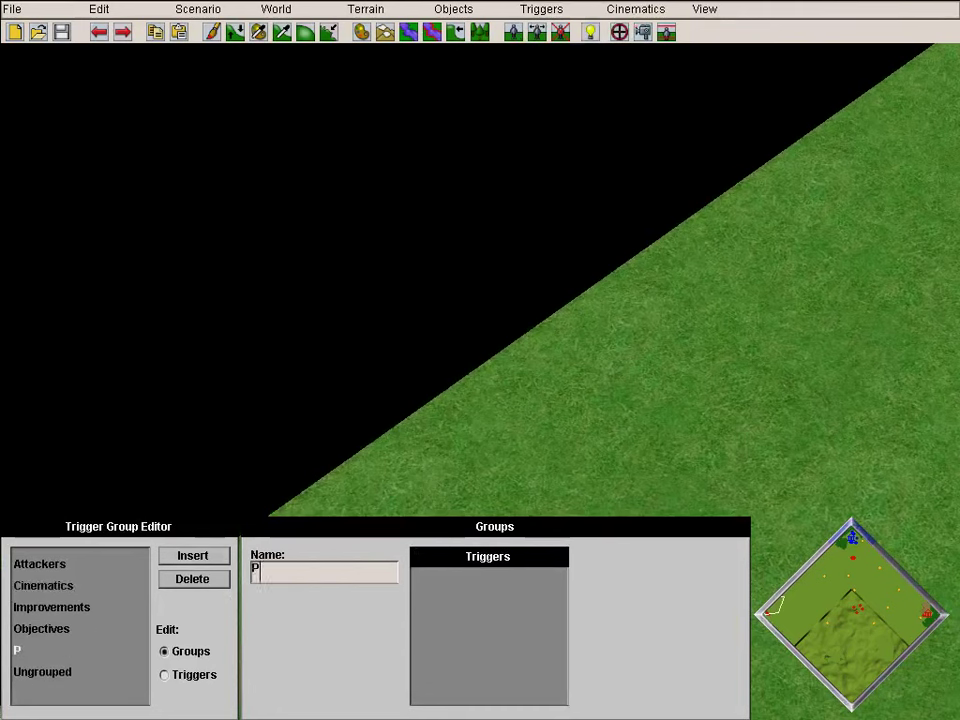
{"action": "type", "text": " 4"}
- Set the first Player 4 trigger's condition to Visible to Player, with the market as the source unit
{"action": "left_click", "coordinate": [643, 32]}
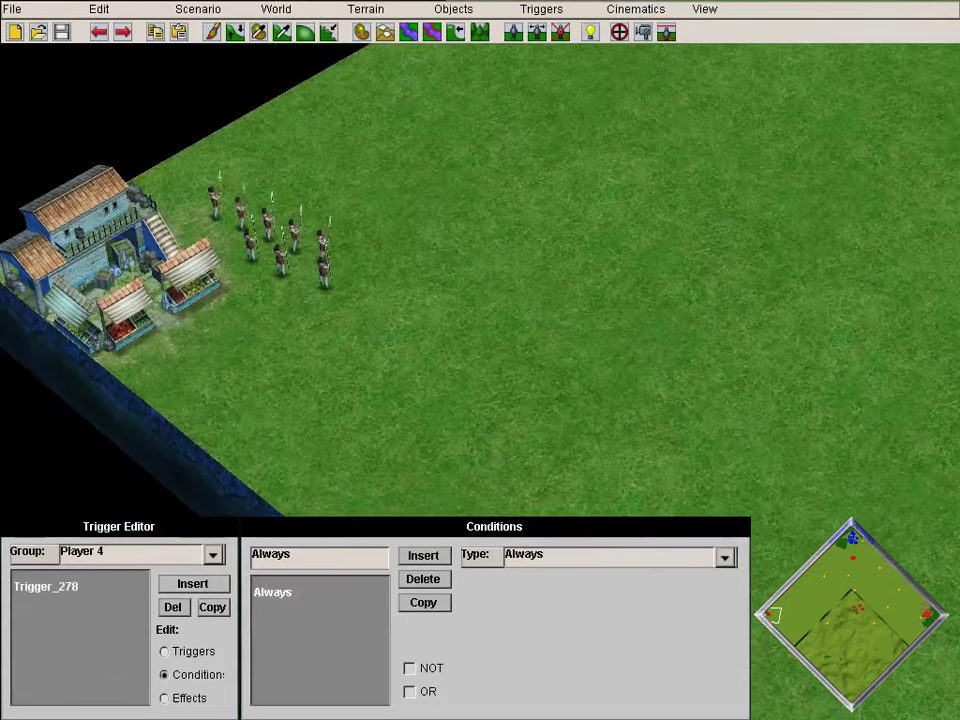
{"action": "left_click", "coordinate": [724, 557]}
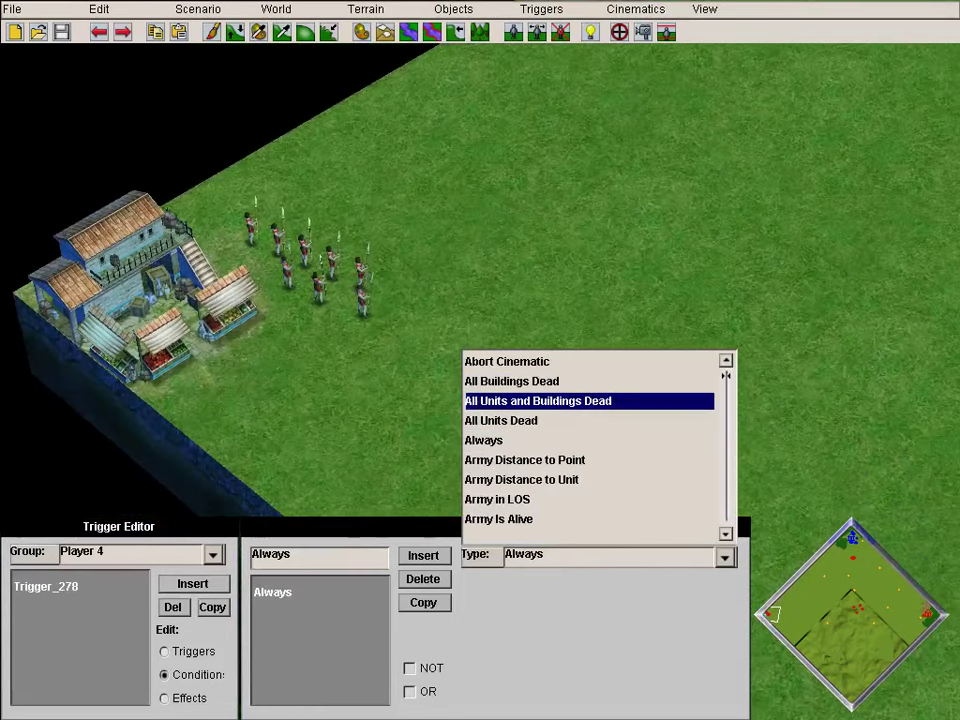
{"action": "left_click_drag", "start_coordinate": [726, 376], "coordinate": [726, 519]}
{"action": "left_click", "coordinate": [705, 519]}
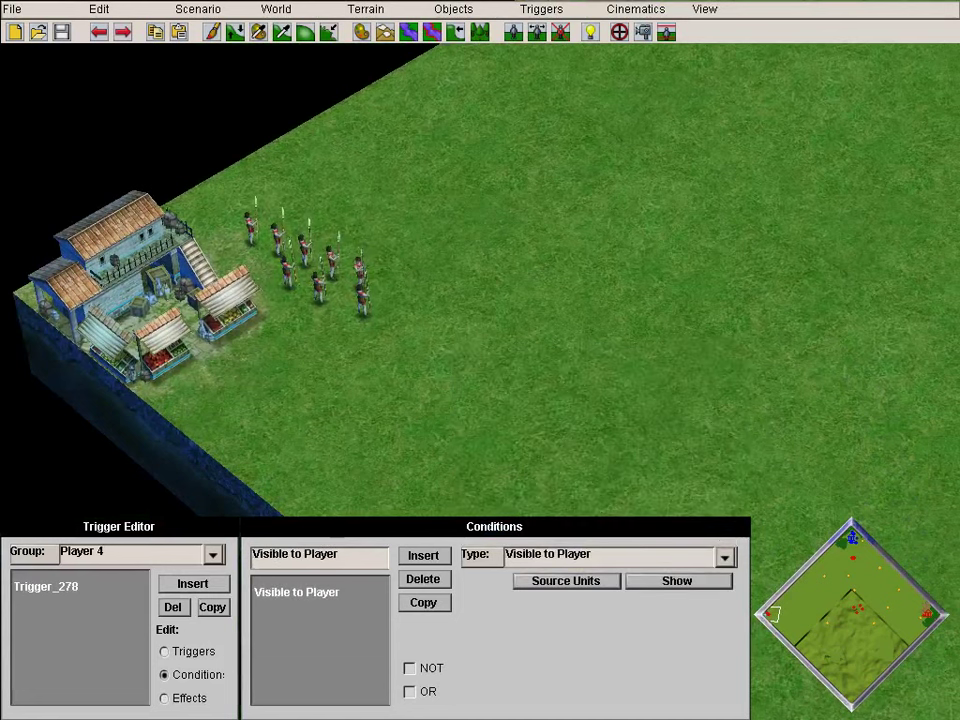
{"action": "left_click", "coordinate": [566, 581]}
{"action": "left_click_drag", "start_coordinate": [253, 139], "coordinate": [407, 236]}
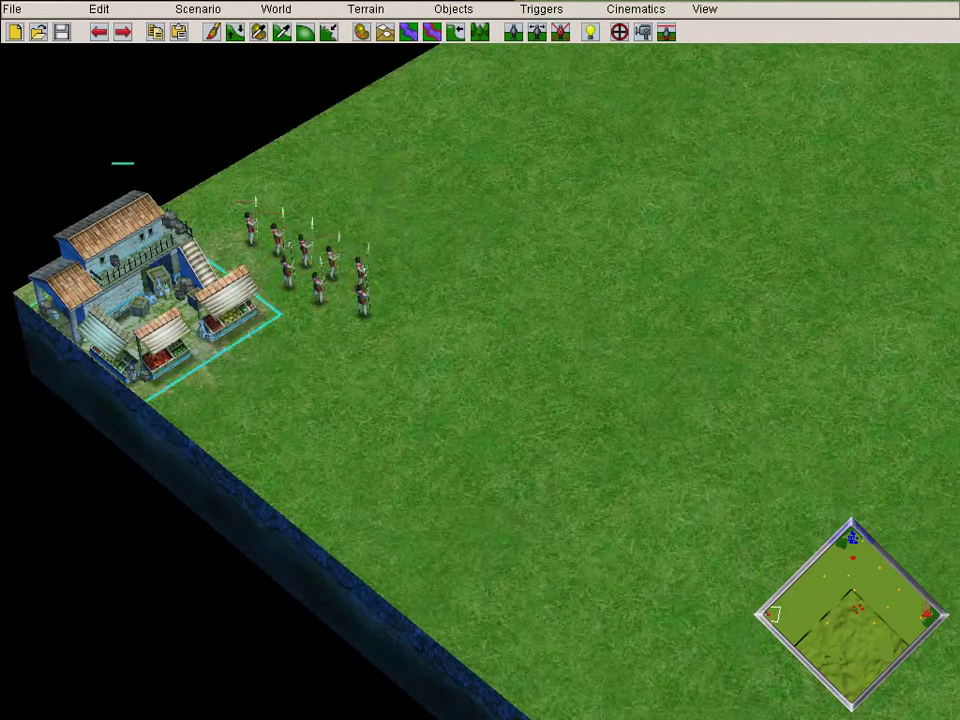
{"action": "right_click", "coordinate": [155, 300]}
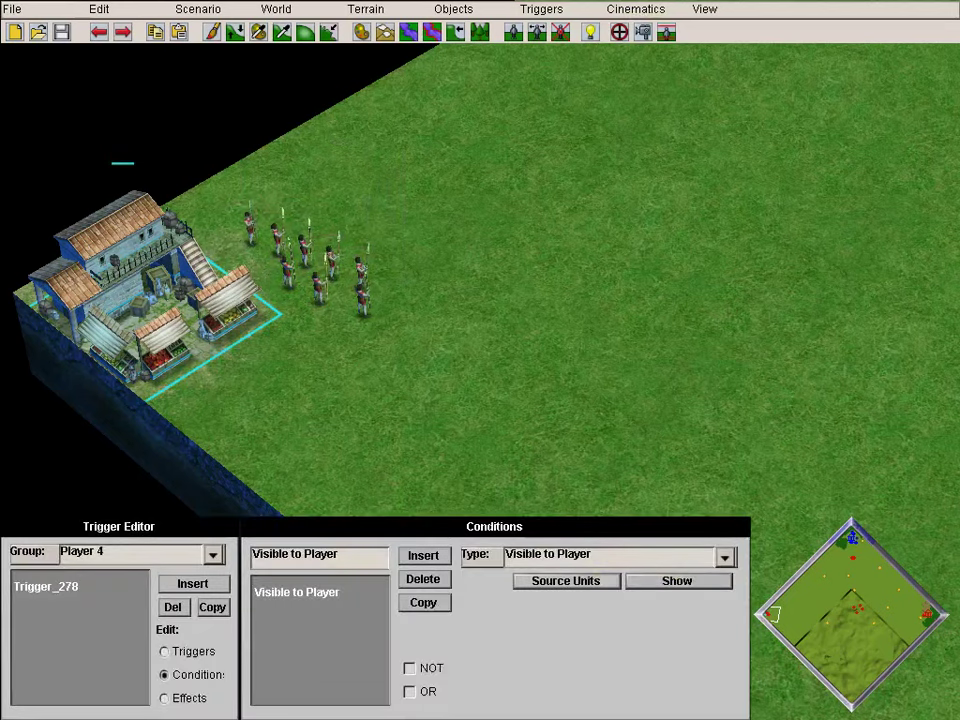
{"action": "left_click", "coordinate": [684, 581]}
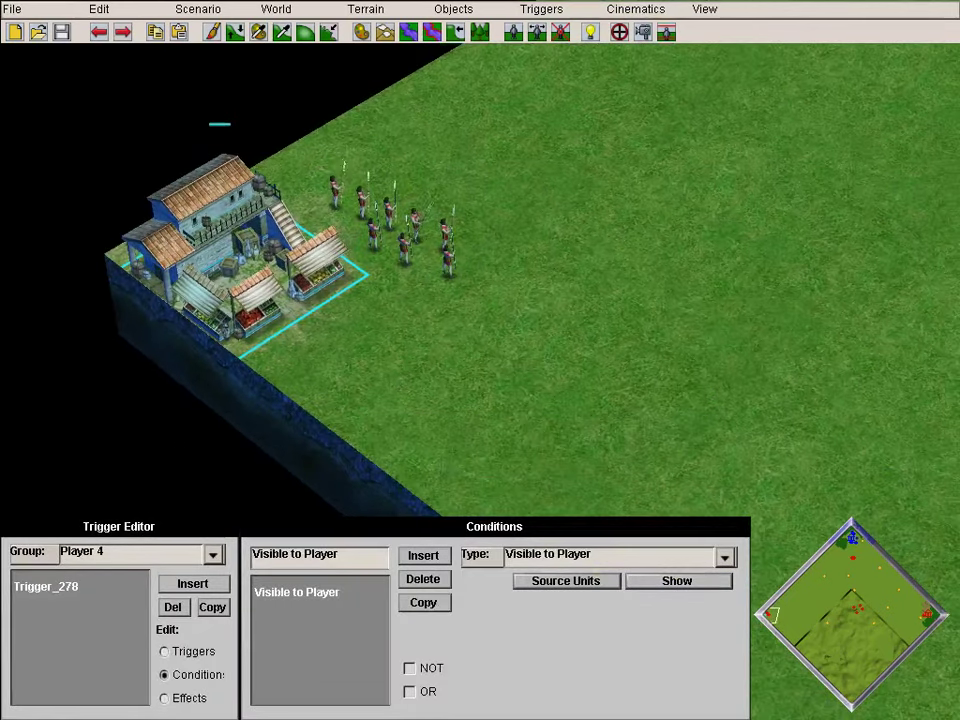
- Change the first trigger's effect to Send Chat
{"action": "left_click", "coordinate": [165, 698]}
{"action": "left_click", "coordinate": [725, 558]}
{"action": "left_click_drag", "start_coordinate": [726, 488], "coordinate": [726, 490]}
{"action": "scroll", "coordinate": [590, 460], "scroll_direction": "up", "scroll_amount": 1}
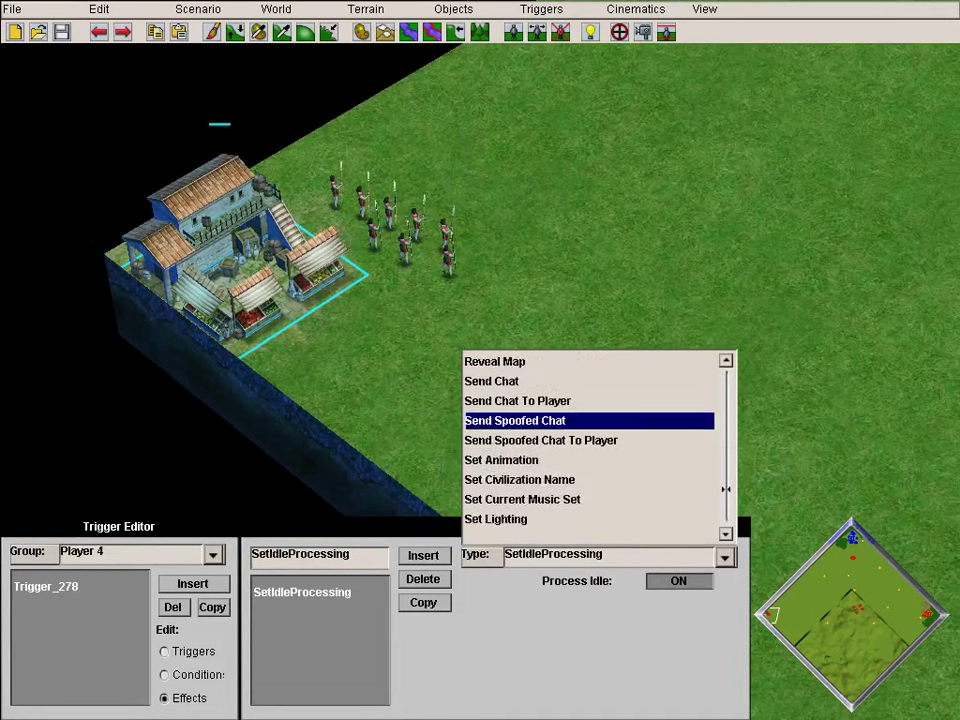
{"action": "left_click", "coordinate": [530, 381]}
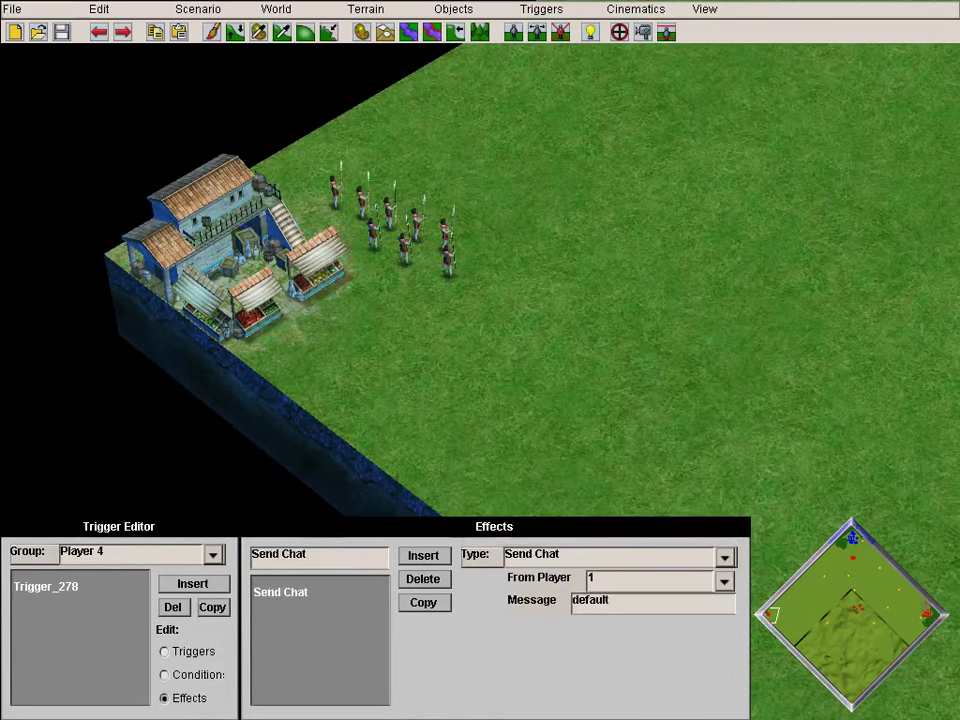
- Replace the chat effect's default message with "If we can kill this army the market will be ours."
{"action": "left_click_drag", "start_coordinate": [612, 602], "coordinate": [571, 602]}
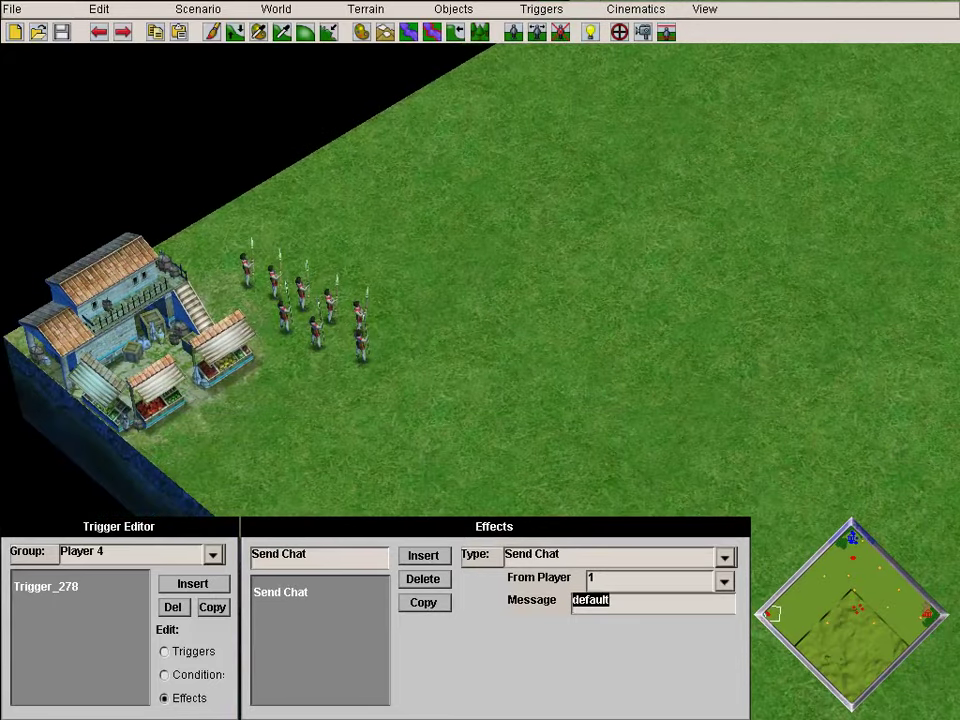
{"action": "key", "text": "BackSpace"}
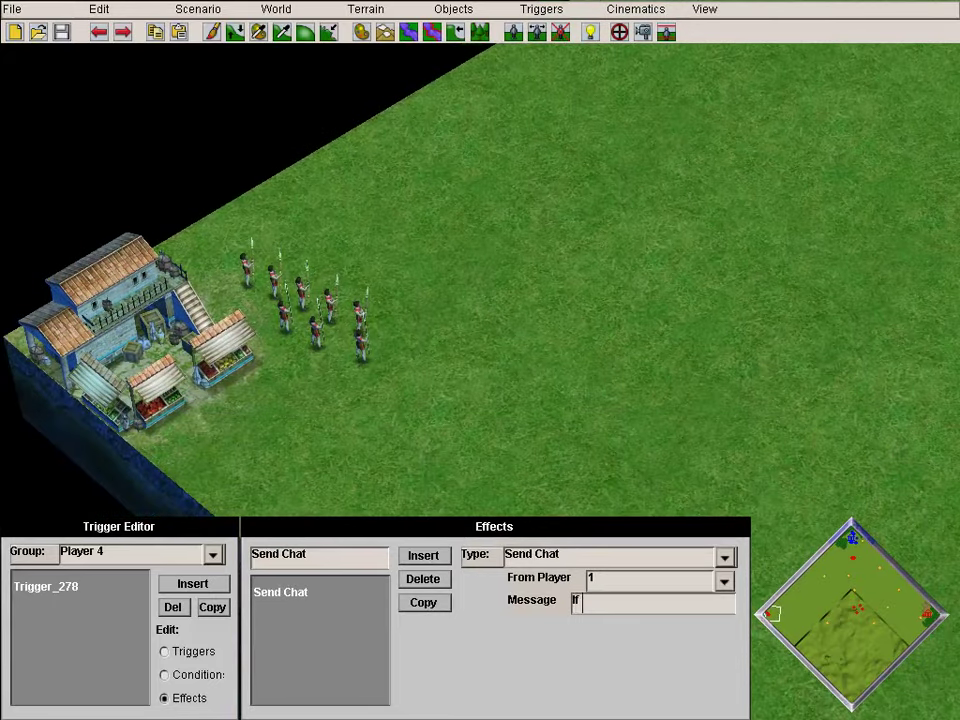
{"action": "type", "text": "If we ca"}
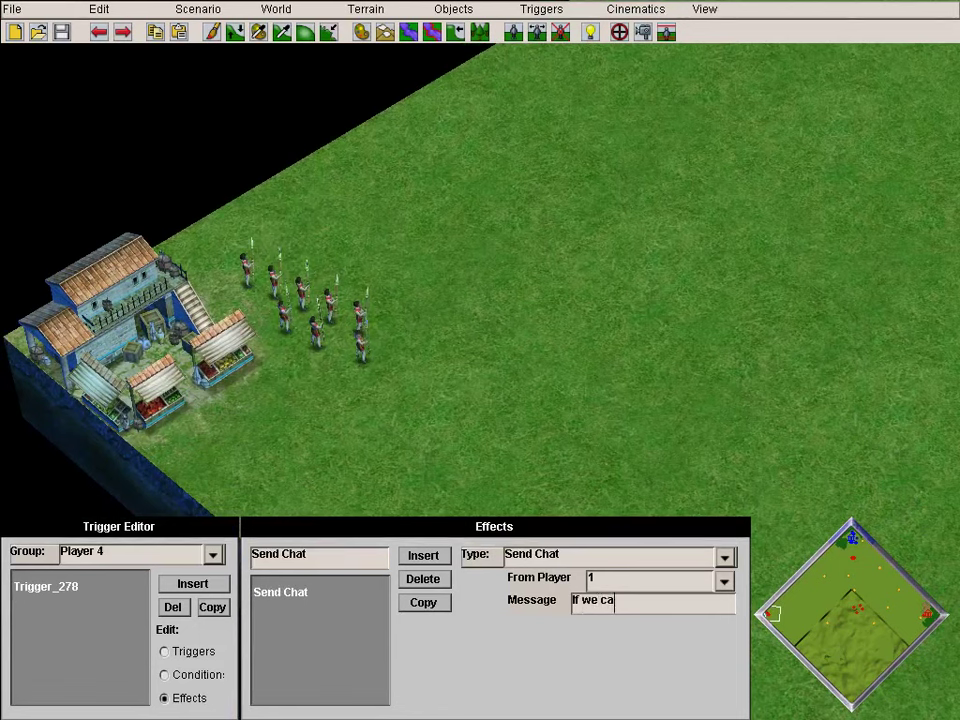
{"action": "type", "text": "n kill t"}
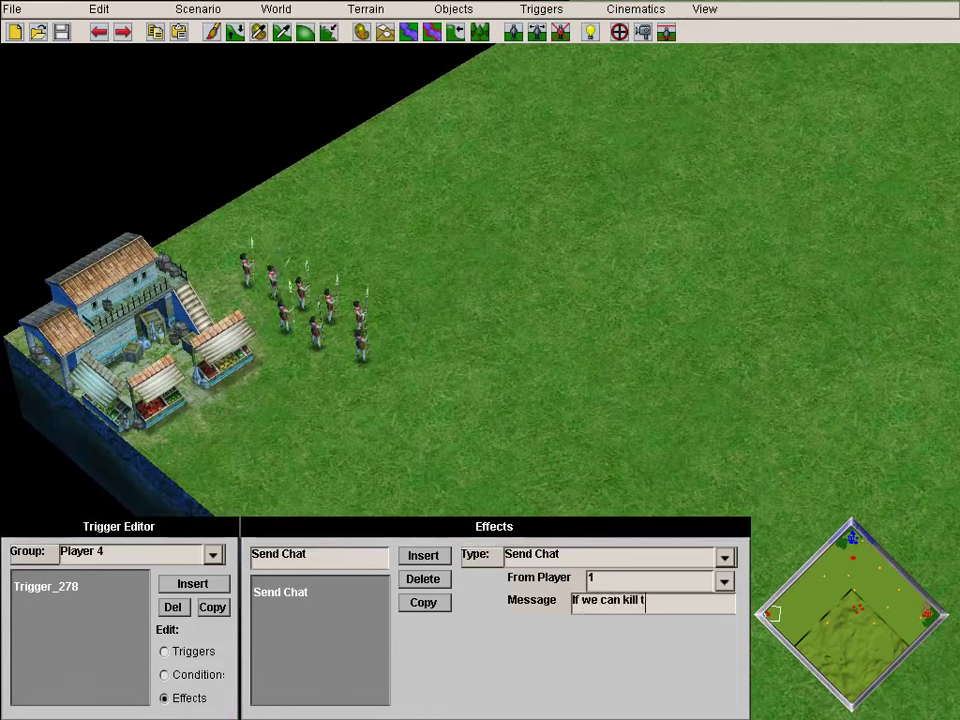
{"action": "type", "text": "his arm"}
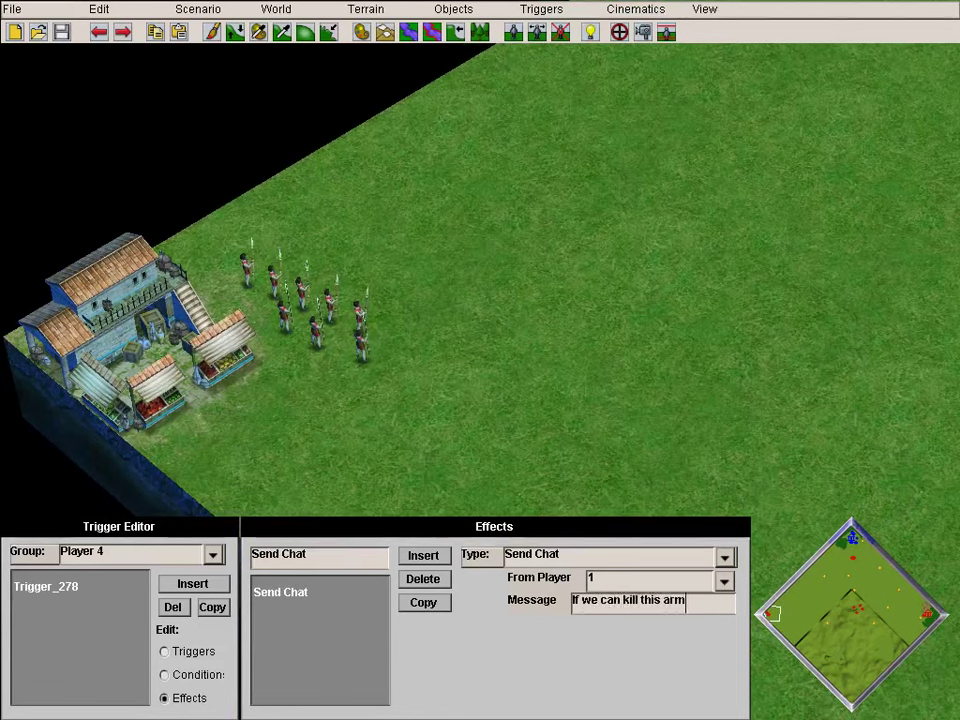
{"action": "type", "text": "y the marke"}
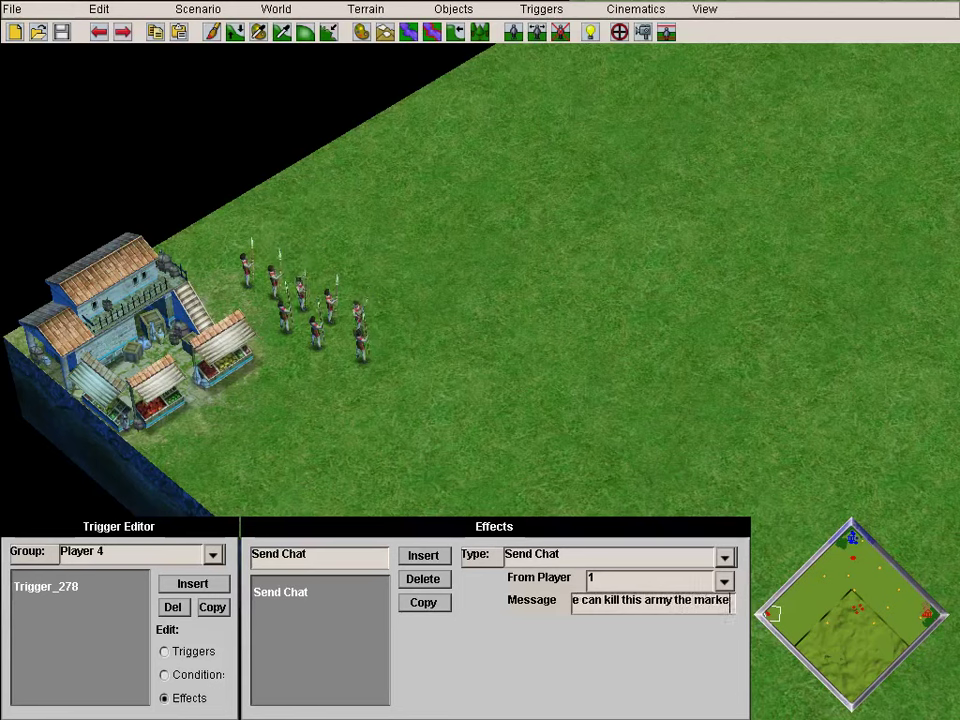
{"action": "type", "text": "t will be"}
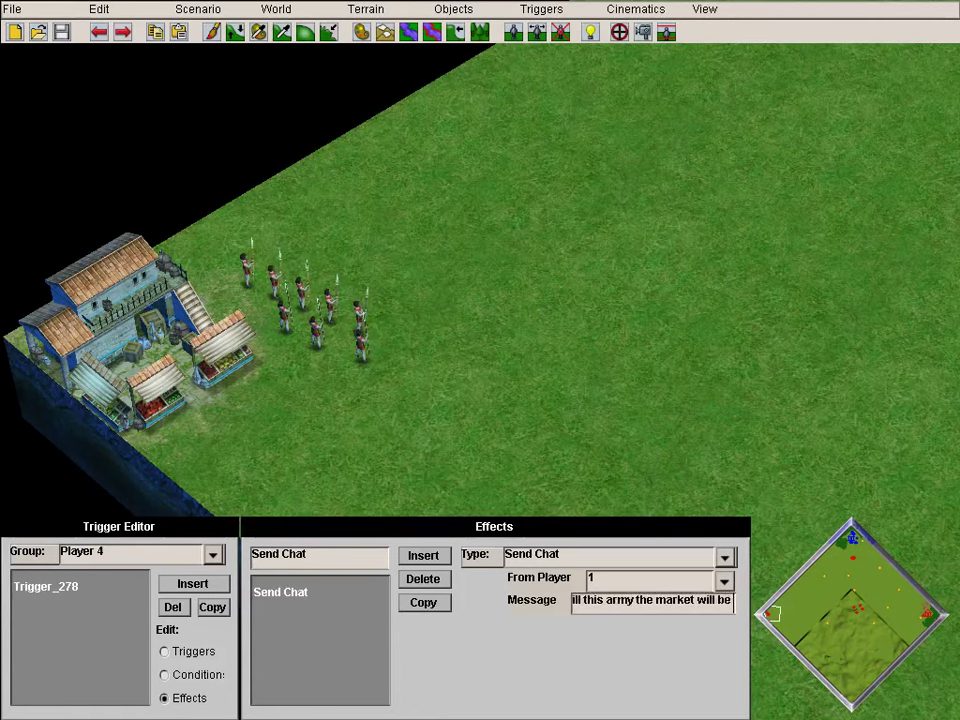
{"action": "type", "text": " ours."}
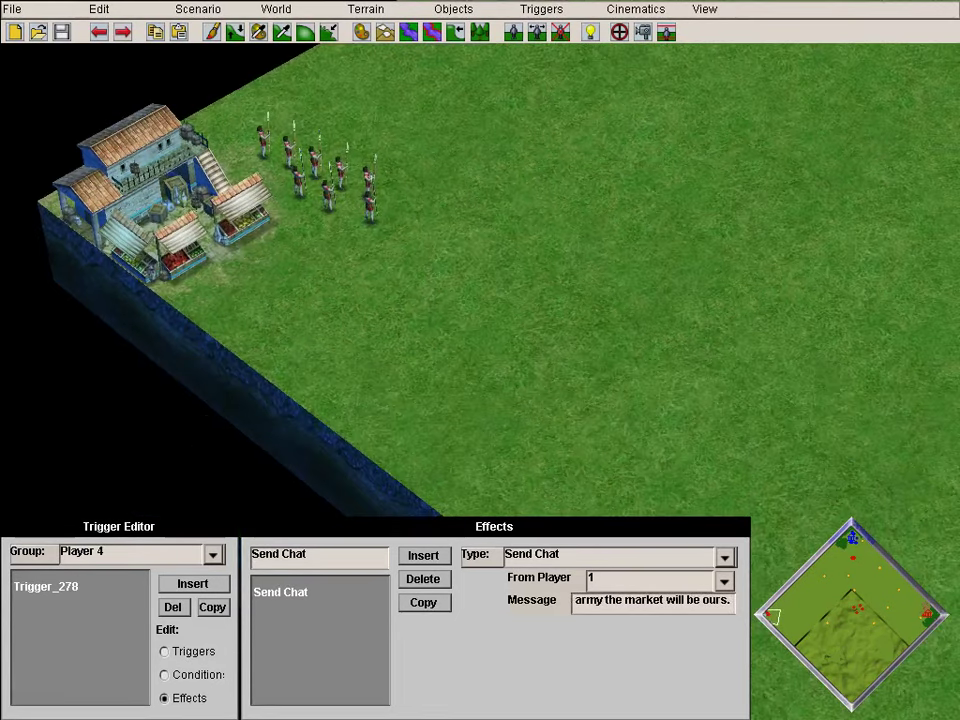
- Insert a second trigger in the Player 4 group with an Is Dead condition for the eight hoplites beside the market
{"action": "left_click", "coordinate": [193, 584]}
{"action": "left_click", "coordinate": [165, 675]}
{"action": "left_click", "coordinate": [725, 558]}
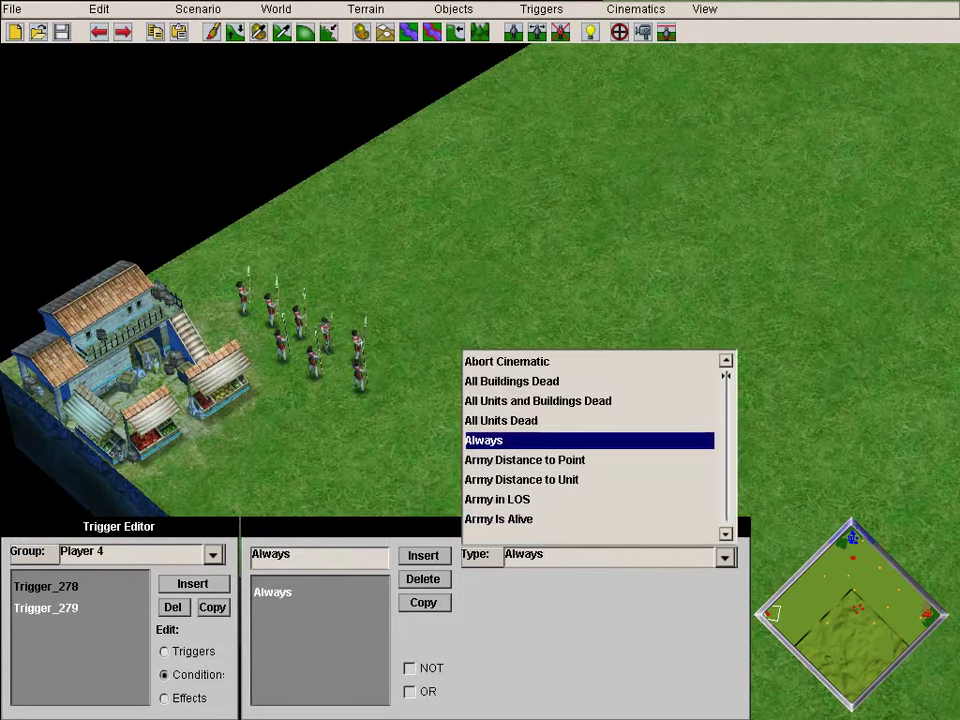
{"action": "left_click", "coordinate": [727, 450]}
{"action": "left_click", "coordinate": [590, 381]}
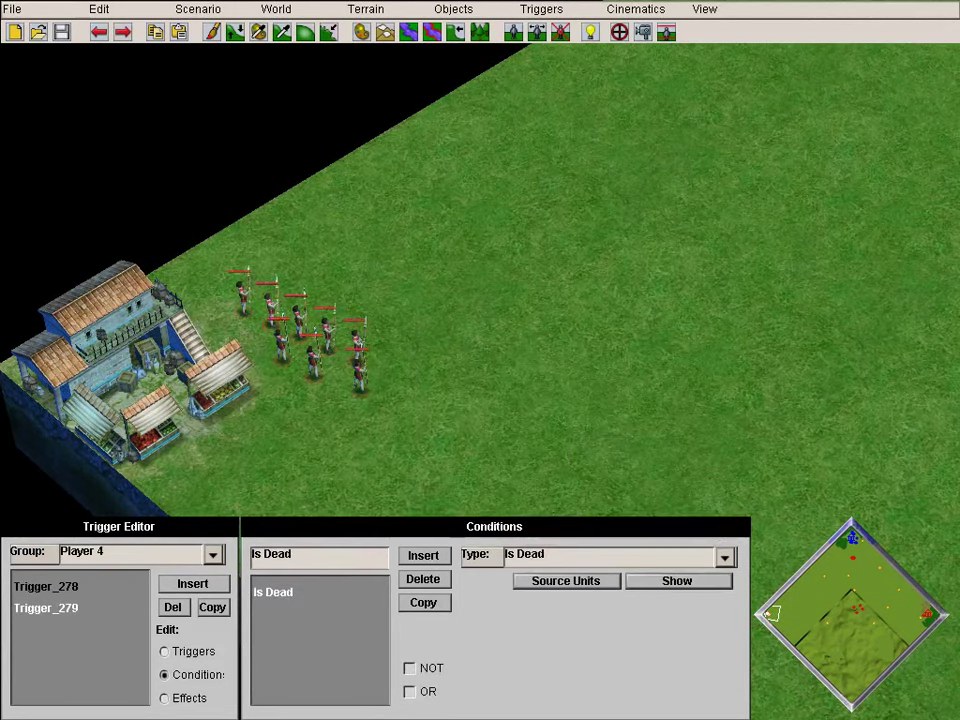
{"action": "left_click", "coordinate": [677, 581]}
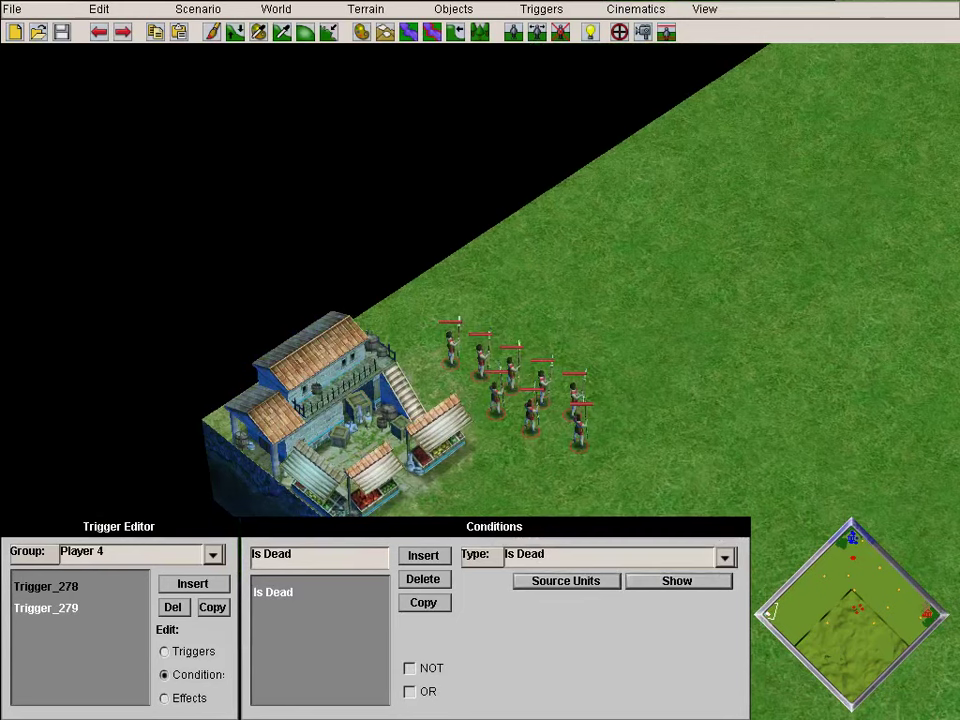
- Give the second trigger a Convert effect that turns the market over to player 1
{"action": "left_click", "coordinate": [165, 699]}
{"action": "left_click", "coordinate": [725, 557]}
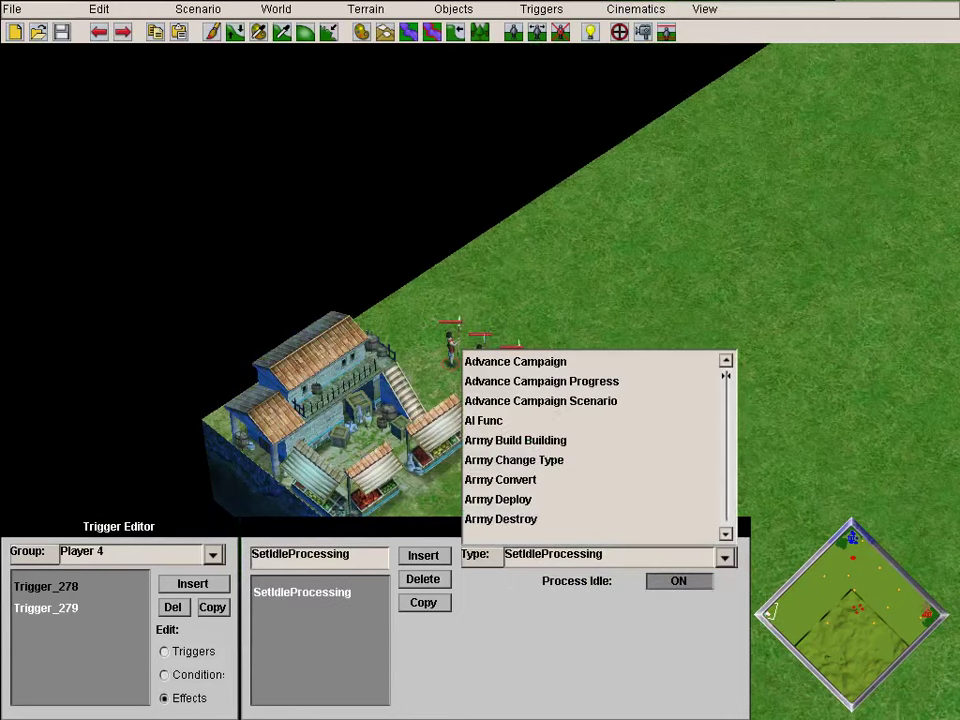
{"action": "key", "text": "Down"}
{"action": "key", "text": "Down"}
{"action": "key", "text": "Down"}
{"action": "key", "text": "Down"}
{"action": "key", "text": "Down"}
{"action": "key", "text": "Down"}
{"action": "key", "text": "Down"}
{"action": "key", "text": "Down"}
{"action": "key", "text": "Down"}
{"action": "key", "text": "Down"}
{"action": "key", "text": "Down"}
{"action": "key", "text": "Down"}
{"action": "key", "text": "Down"}
{"action": "key", "text": "Down"}
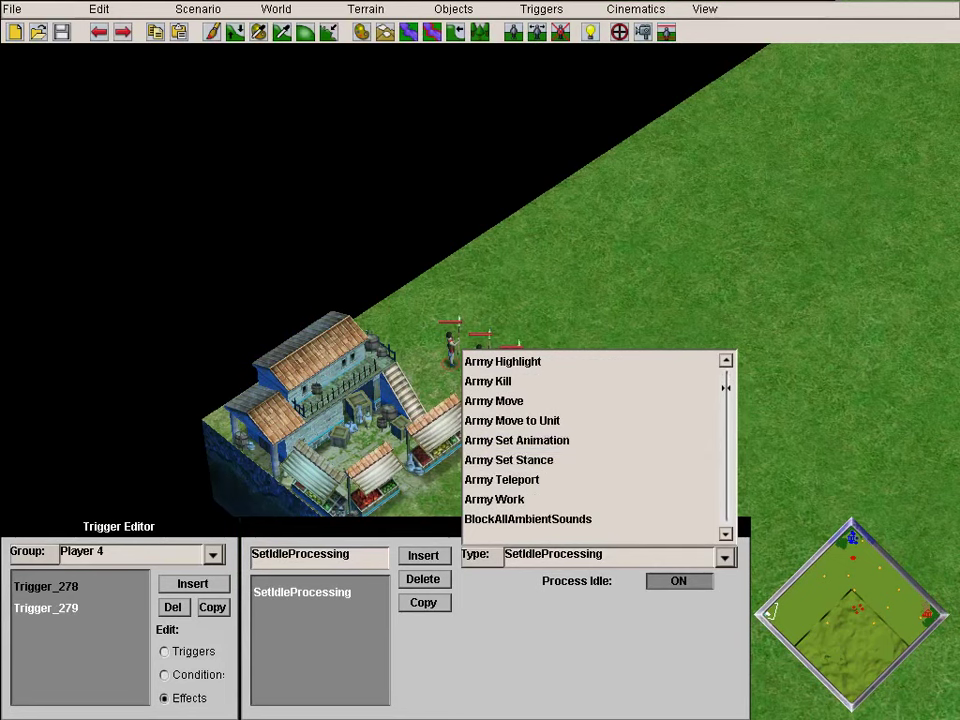
{"action": "key", "text": "Down"}
{"action": "key", "text": "Down"}
{"action": "key", "text": "Down"}
{"action": "key", "text": "Down"}
{"action": "key", "text": "Down"}
{"action": "key", "text": "Down"}
{"action": "key", "text": "Down"}
{"action": "key", "text": "Down"}
{"action": "key", "text": "Down"}
{"action": "key", "text": "Down"}
{"action": "key", "text": "Down"}
{"action": "key", "text": "Down"}
{"action": "key", "text": "Down"}
{"action": "key", "text": "Down"}
{"action": "key", "text": "Down"}
{"action": "key", "text": "Down"}
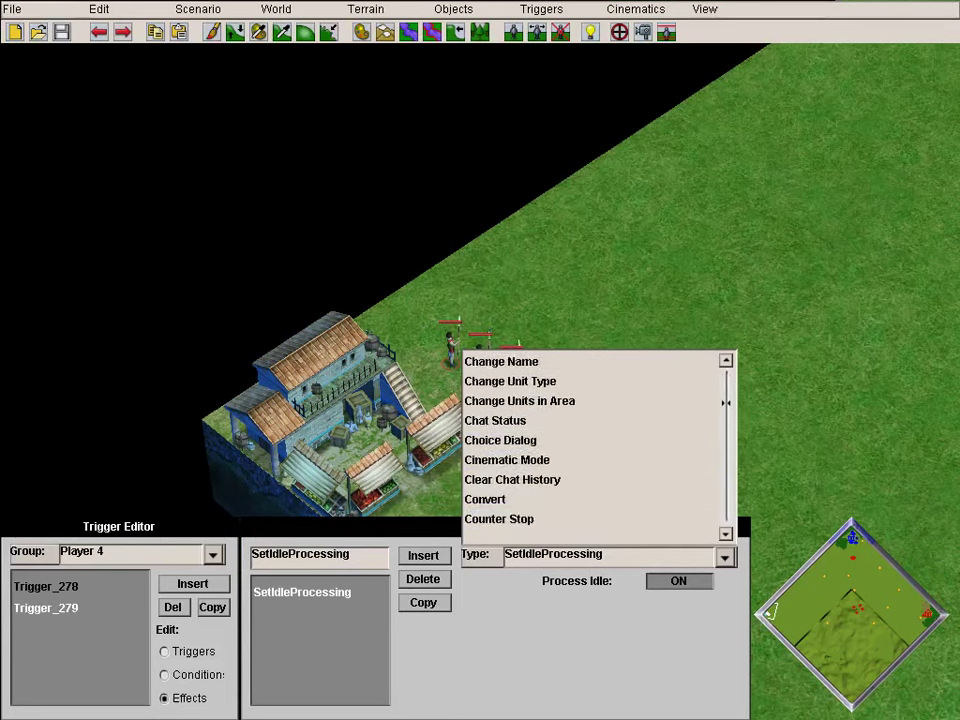
{"action": "left_click", "coordinate": [485, 499]}
{"action": "left_click", "coordinate": [385, 432]}
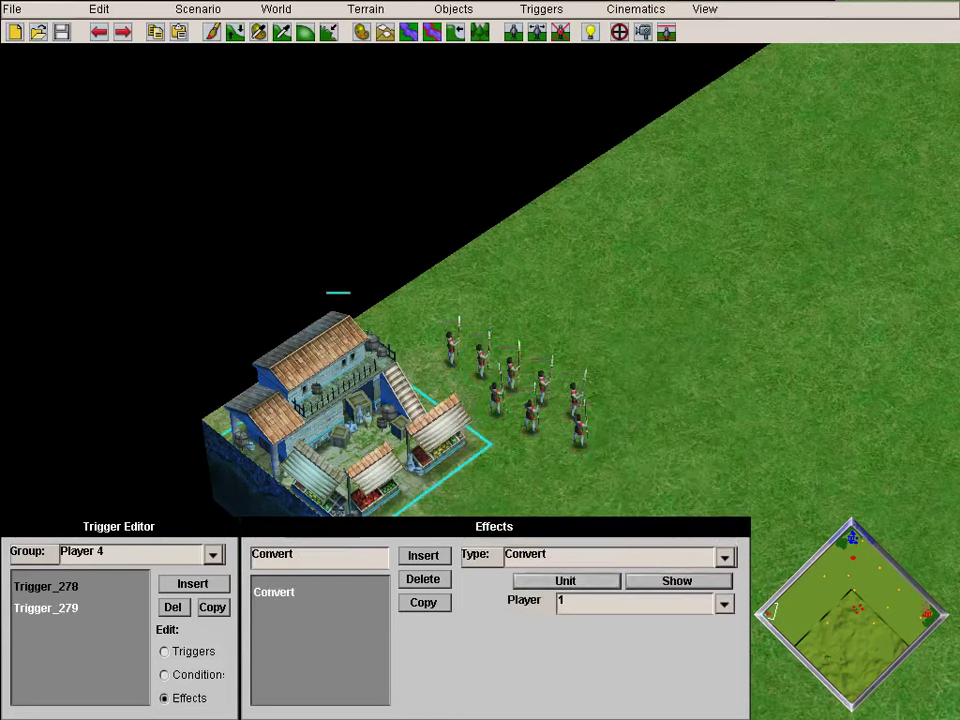
{"action": "left_click", "coordinate": [678, 581]}
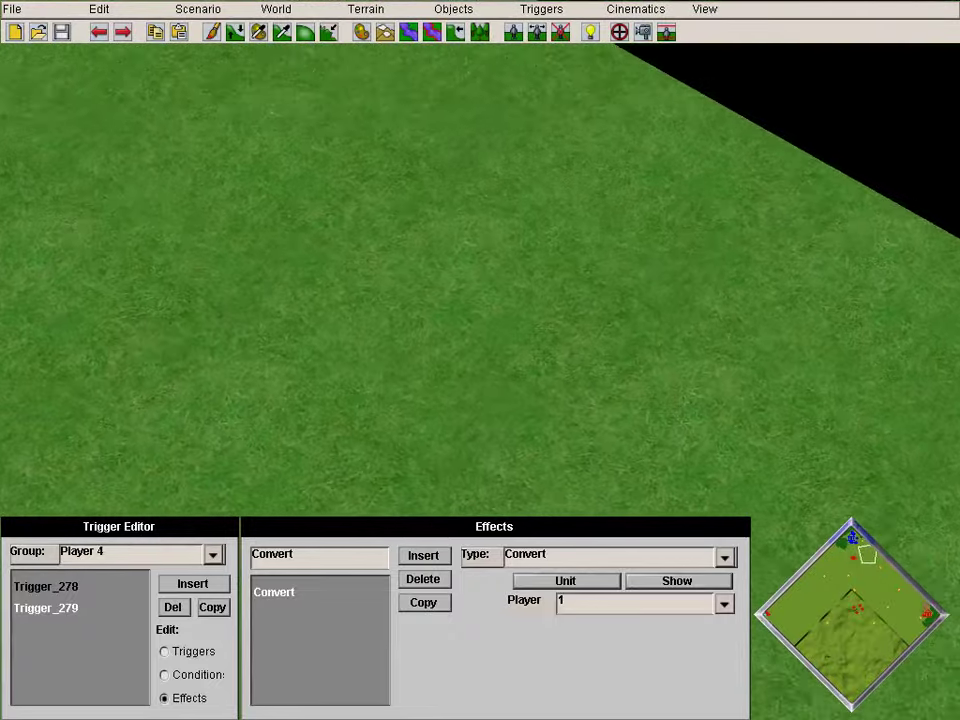
{"action": "left_click", "coordinate": [513, 32]}
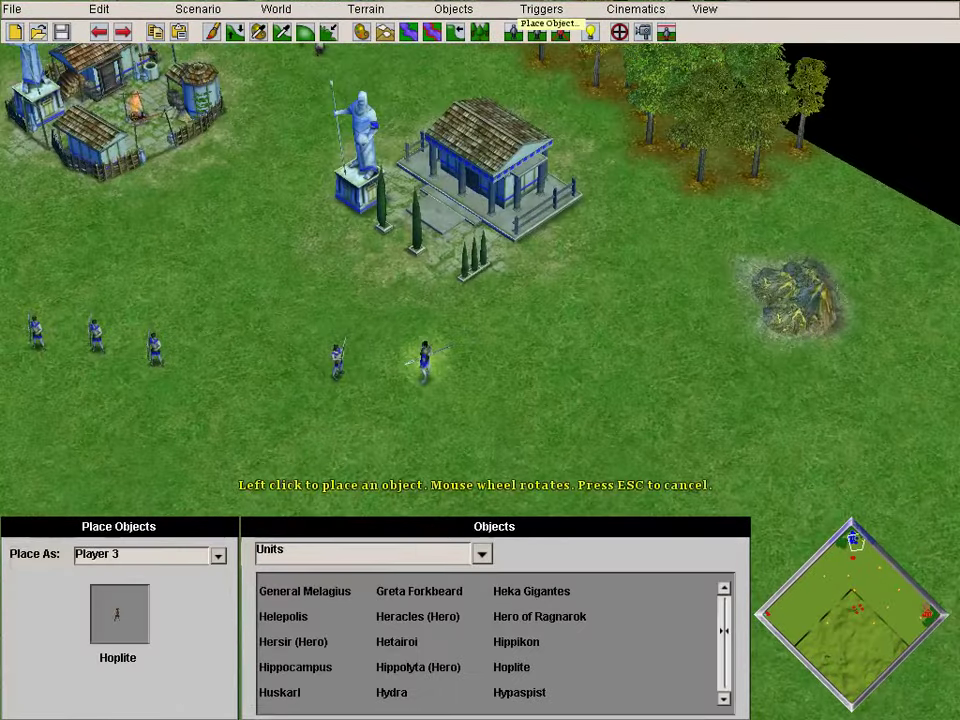
{"action": "left_click", "coordinate": [218, 555]}
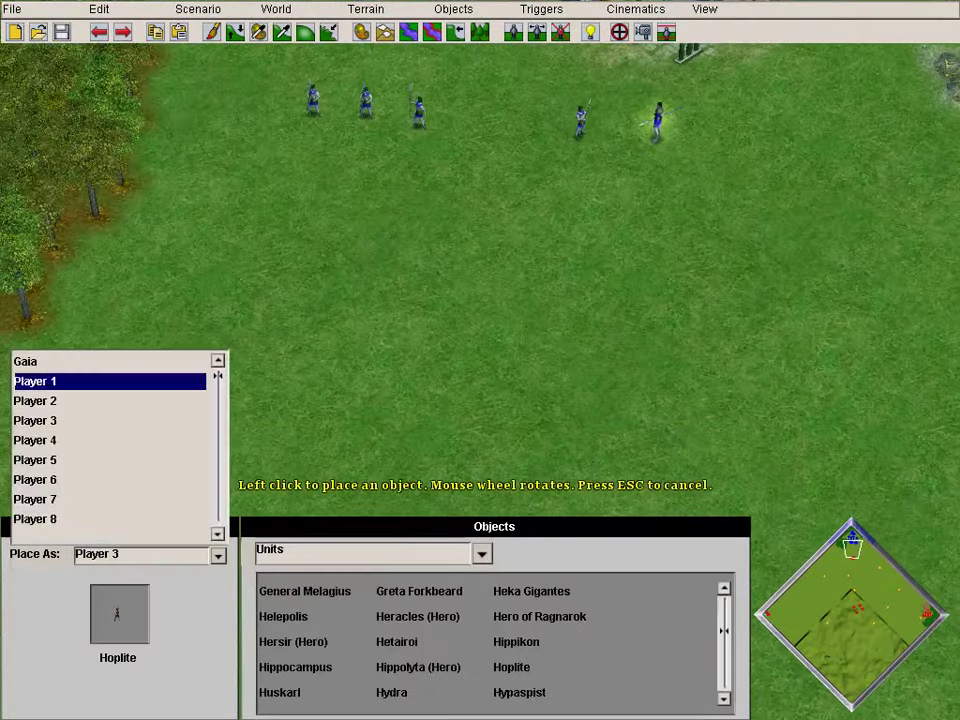
{"action": "left_click", "coordinate": [60, 379]}
{"action": "left_click", "coordinate": [590, 32]}
{"action": "left_click", "coordinate": [725, 558]}
{"action": "scroll", "coordinate": [590, 460], "scroll_direction": "down", "scroll_amount": 15}
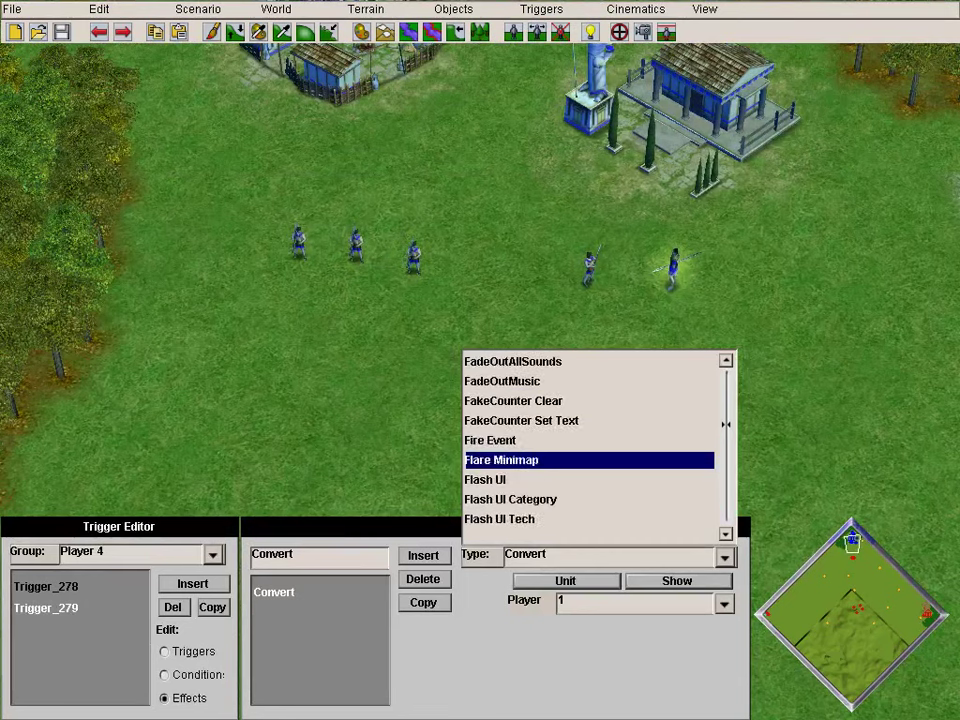
{"action": "scroll", "coordinate": [590, 470], "scroll_direction": "down", "scroll_amount": 5}
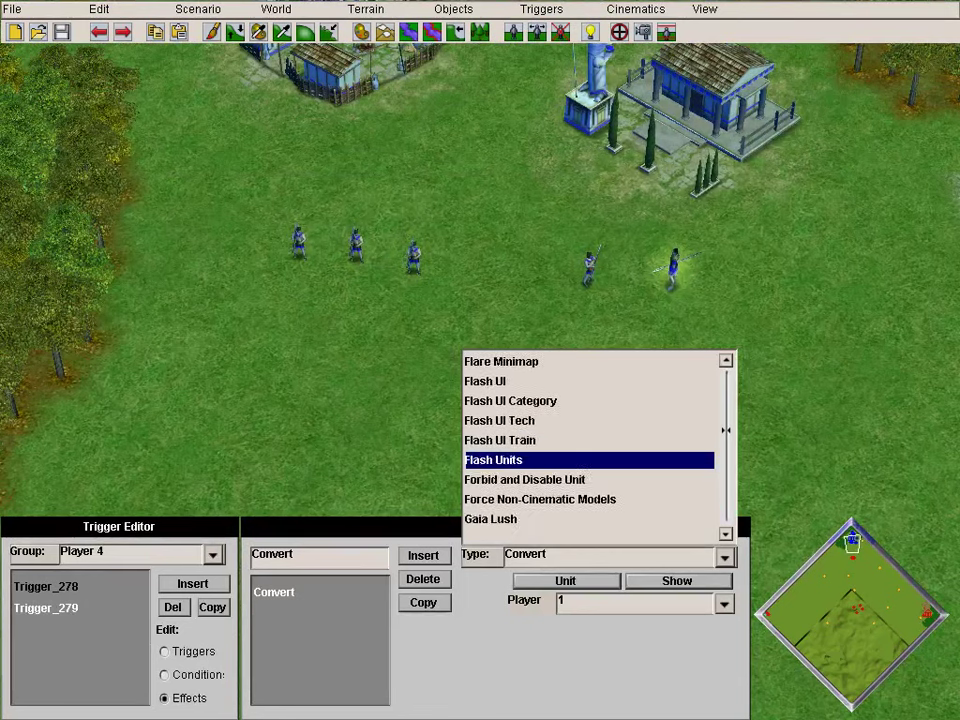
{"action": "scroll", "coordinate": [590, 460], "scroll_direction": "down", "scroll_amount": 2}
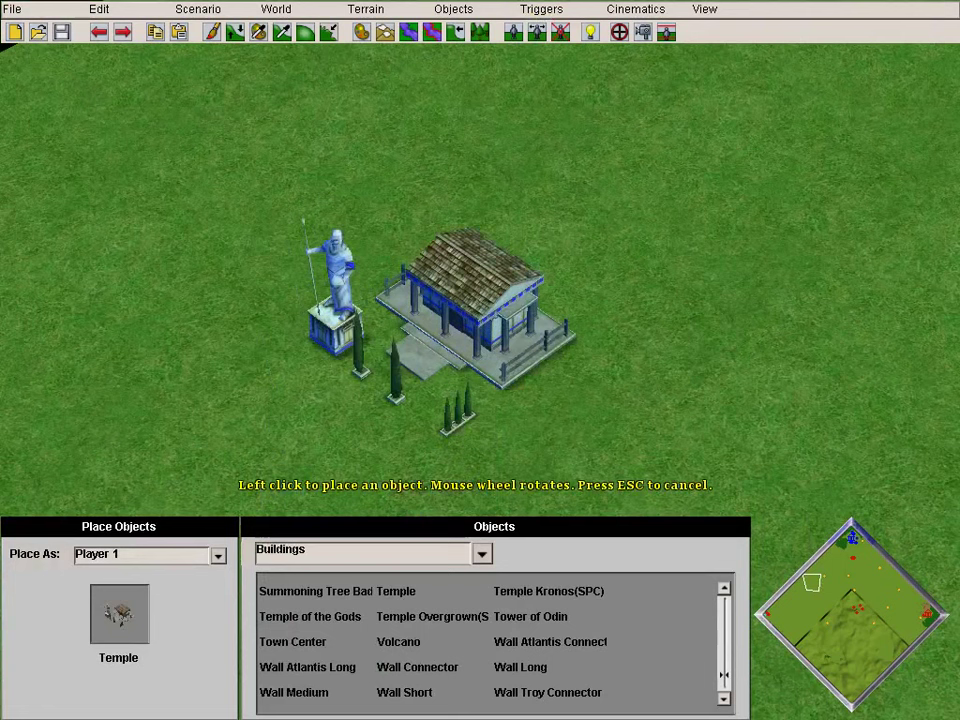
- Place a rotated Player 3 Temple on the open grass between the market and player 1's base
{"action": "scroll", "coordinate": [435, 345], "scroll_direction": "down", "scroll_amount": 3}
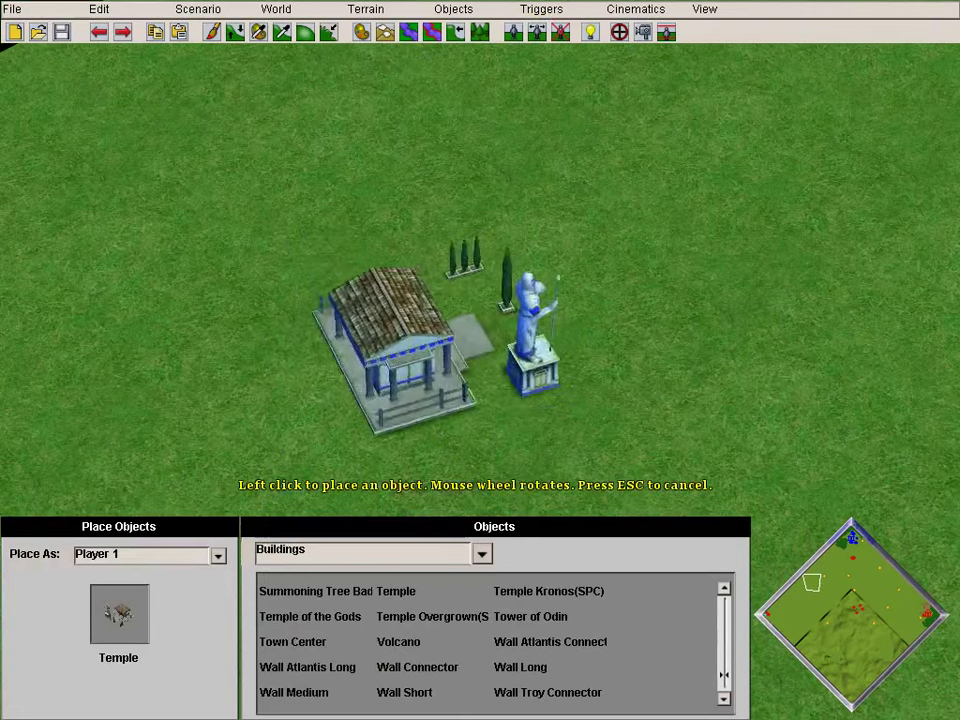
{"action": "left_click", "coordinate": [218, 556]}
{"action": "left_click", "coordinate": [35, 420]}
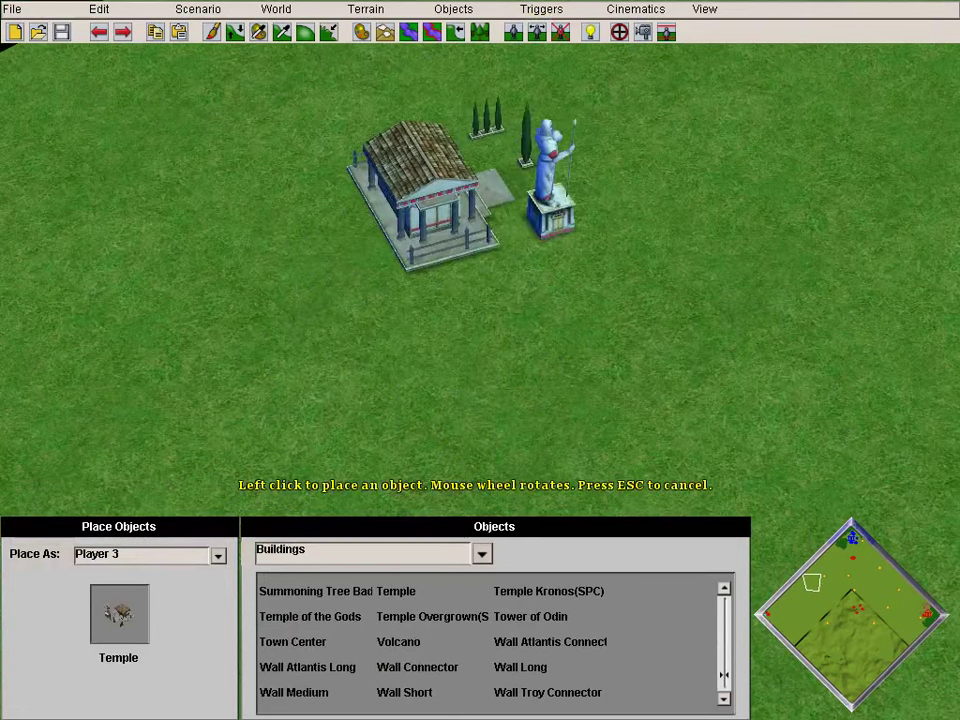
{"action": "scroll", "coordinate": [450, 180], "scroll_direction": "down", "scroll_amount": 2}
{"action": "scroll", "coordinate": [457, 190], "scroll_direction": "down", "scroll_amount": 1}
{"action": "left_click", "coordinate": [457, 190]}
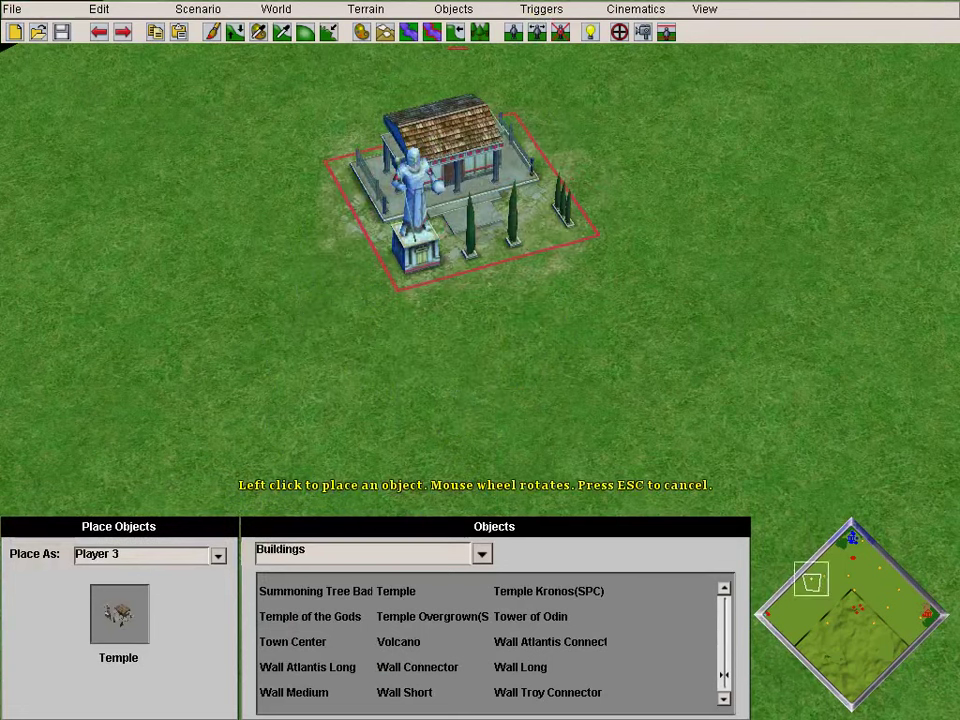
- Place two Player 3 Fanatic units in front of the temple and leave object placement
{"action": "left_click", "coordinate": [482, 554]}
{"action": "left_click", "coordinate": [257, 415]}
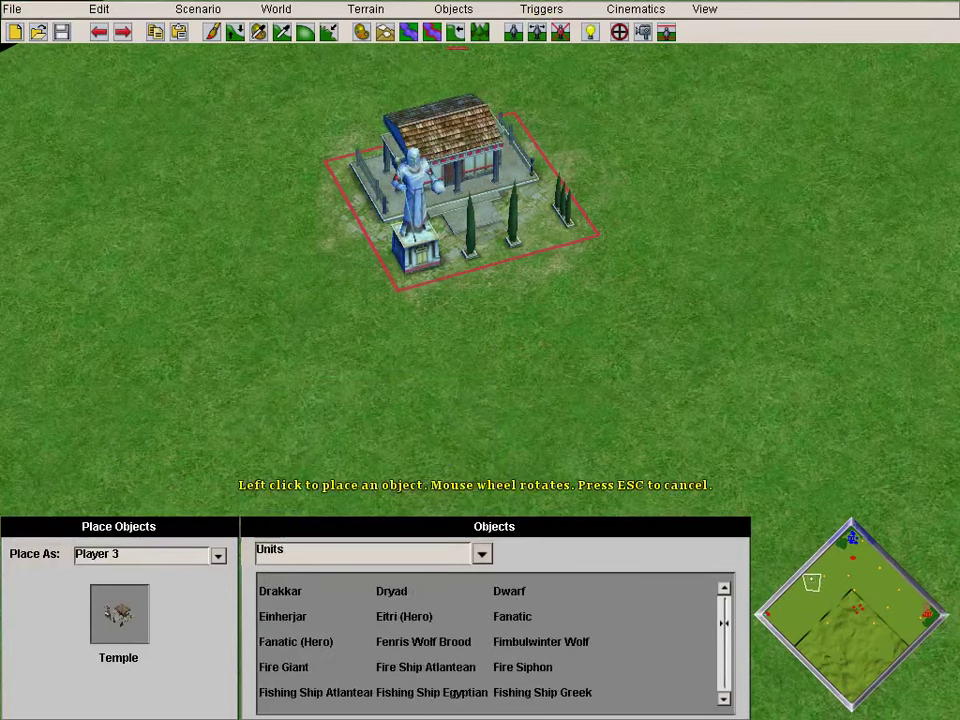
{"action": "left_click", "coordinate": [512, 617]}
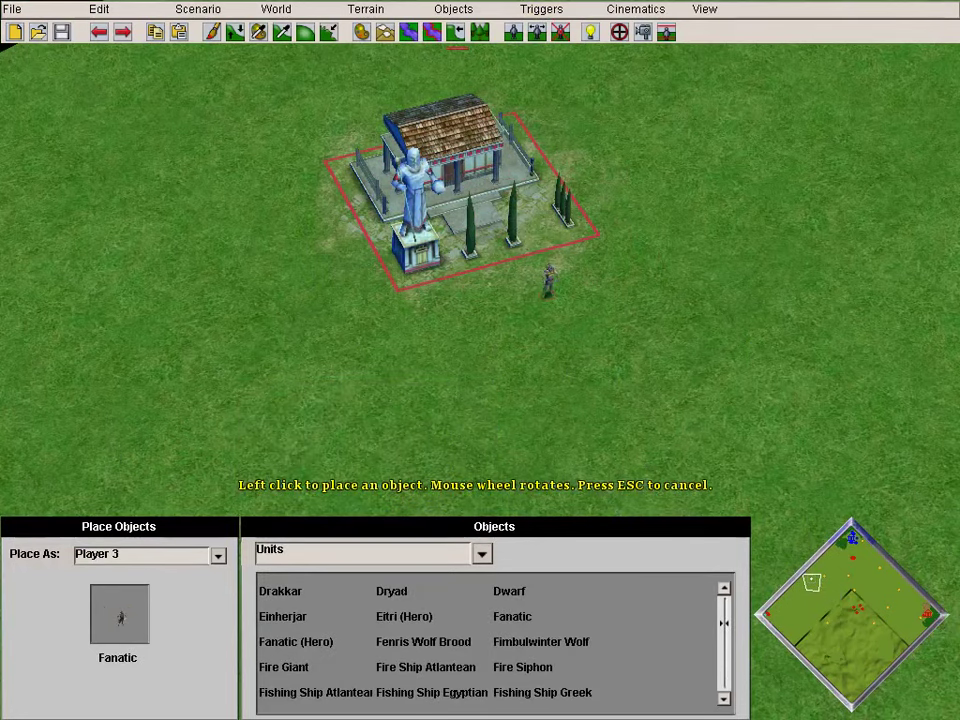
{"action": "left_click", "coordinate": [549, 292]}
{"action": "left_click", "coordinate": [500, 312]}
{"action": "key", "text": "Escape"}
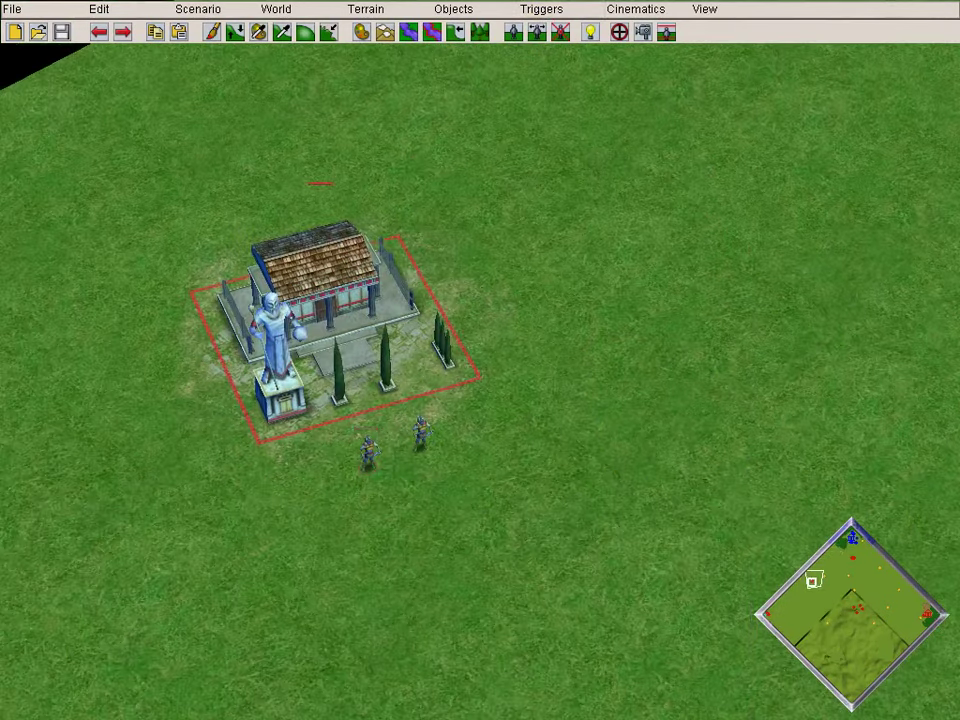
- Insert a new trigger group alongside the Player 4 group
{"action": "left_click", "coordinate": [620, 32]}
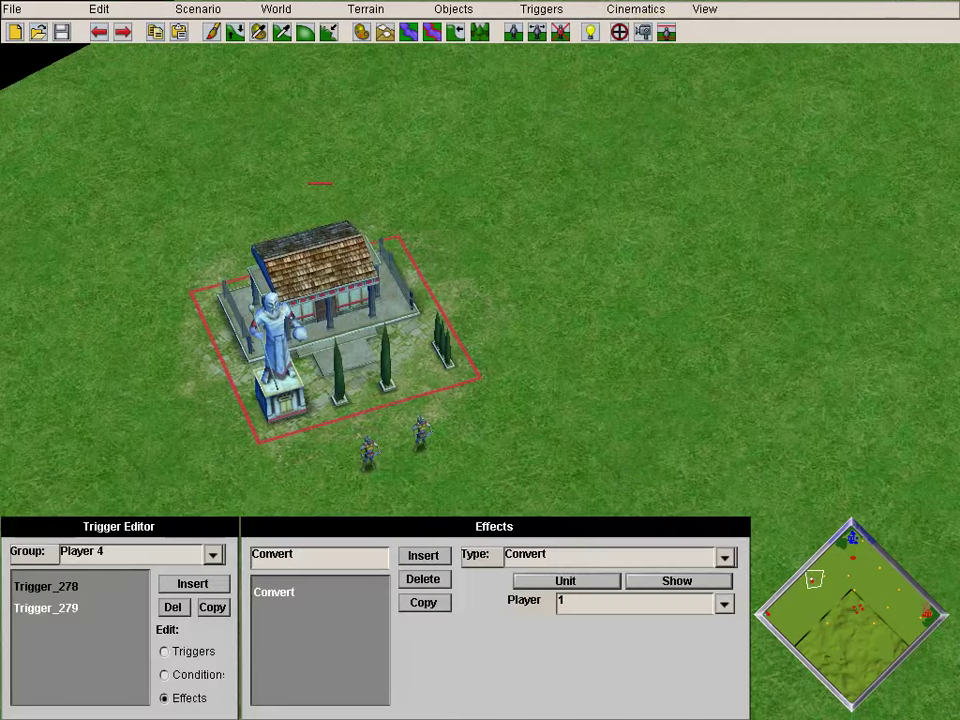
{"action": "left_click", "coordinate": [541, 9]}
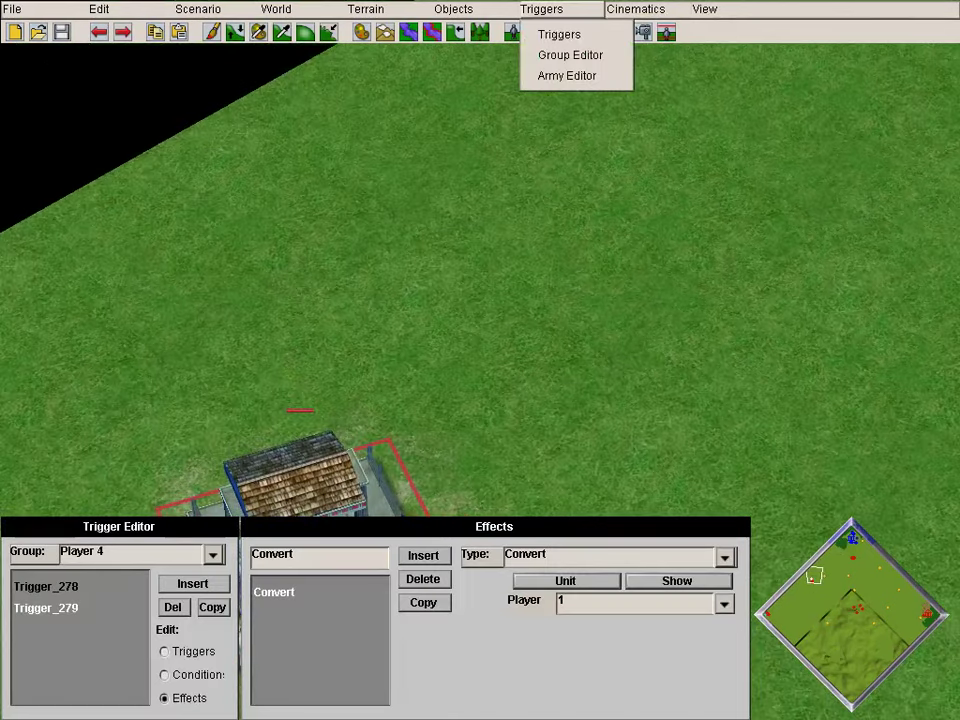
{"action": "left_click", "coordinate": [572, 56]}
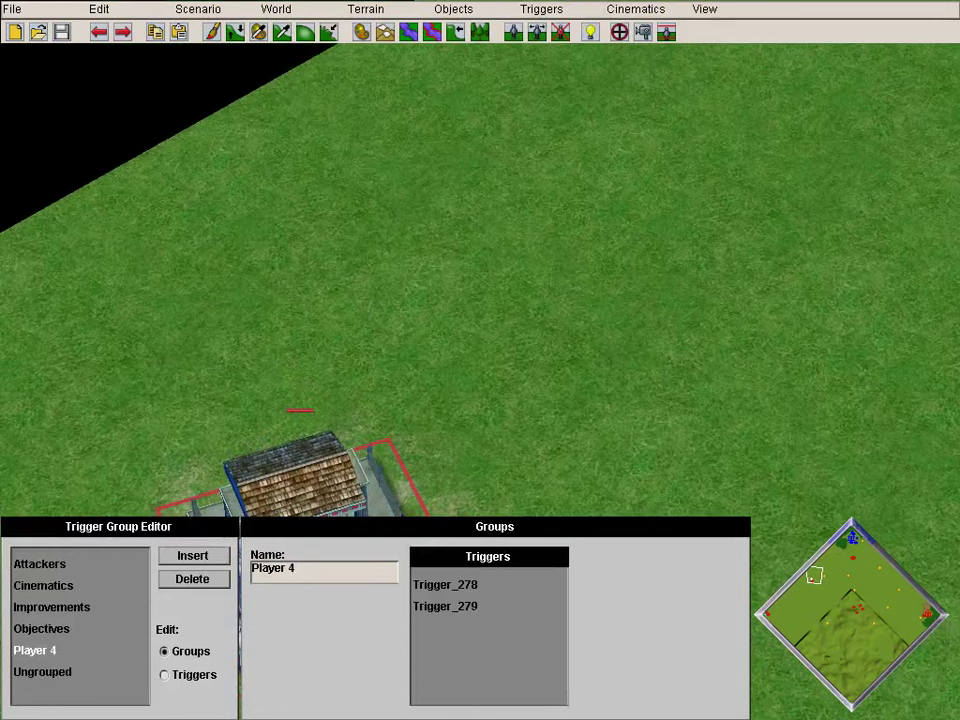
{"action": "left_click", "coordinate": [193, 556]}
- Name the new trigger group "temple Group" and leave the group editor
{"action": "key", "text": "shift+Left"}
{"action": "key", "text": "shift+Left"}
{"action": "key", "text": "shift+Left"}
{"action": "key", "text": "shift+Left"}
{"action": "key", "text": "shift+Left"}
{"action": "key", "text": "shift+Left"}
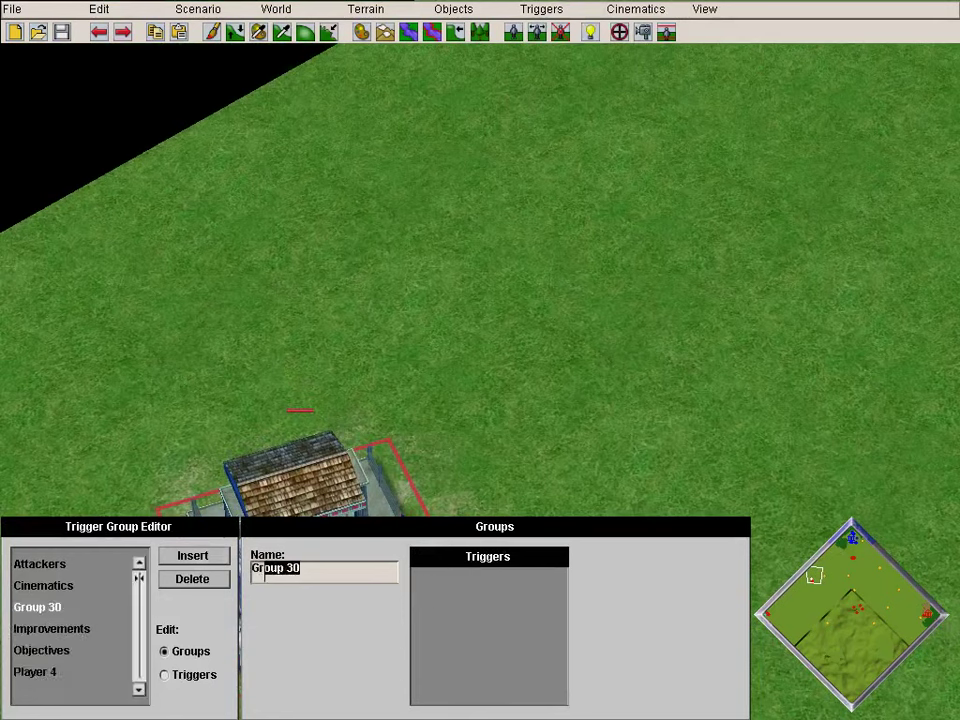
{"action": "key", "text": "BackSpace"}
{"action": "type", "text": "trem"}
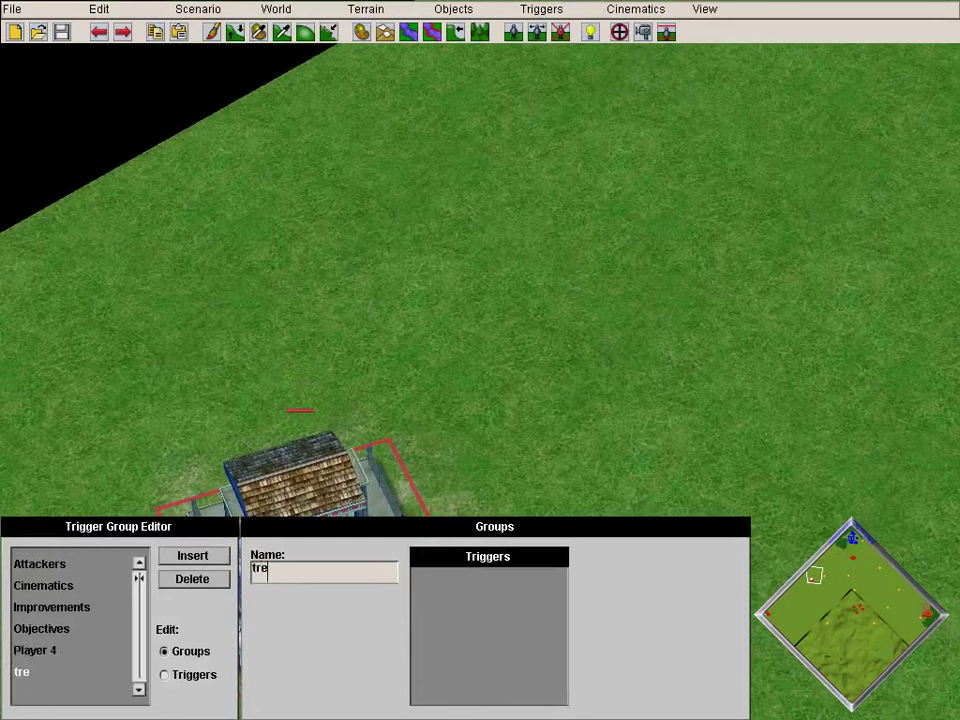
{"action": "key", "text": "BackSpace"}
{"action": "key", "text": "BackSpace"}
{"action": "key", "text": "BackSpace"}
{"action": "type", "text": "emple Gro"}
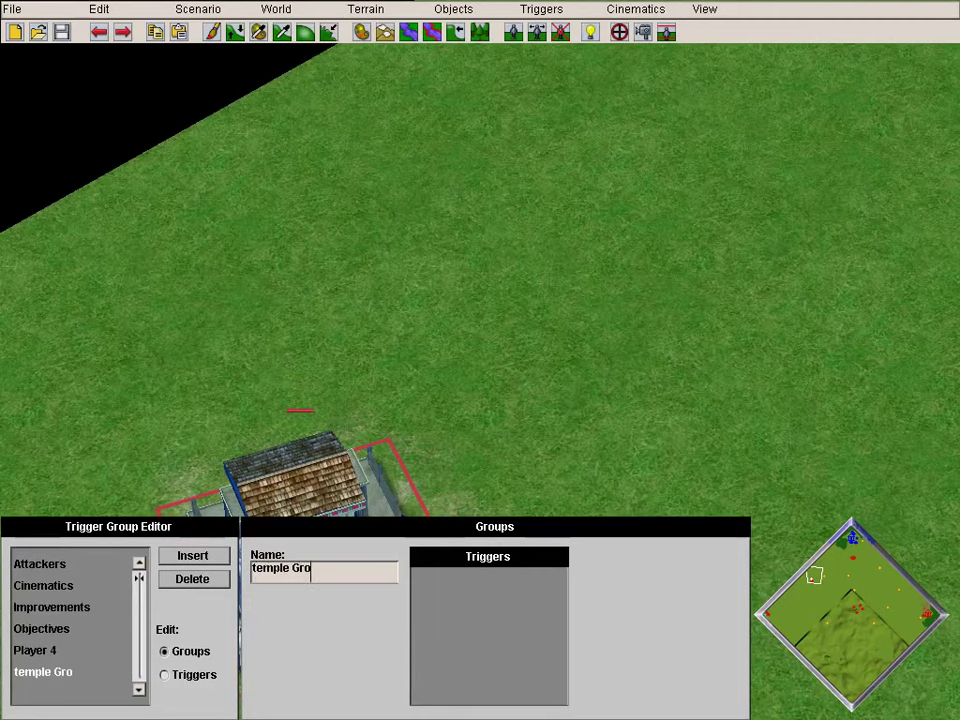
{"action": "type", "text": "up"}
{"action": "key", "text": "Escape"}
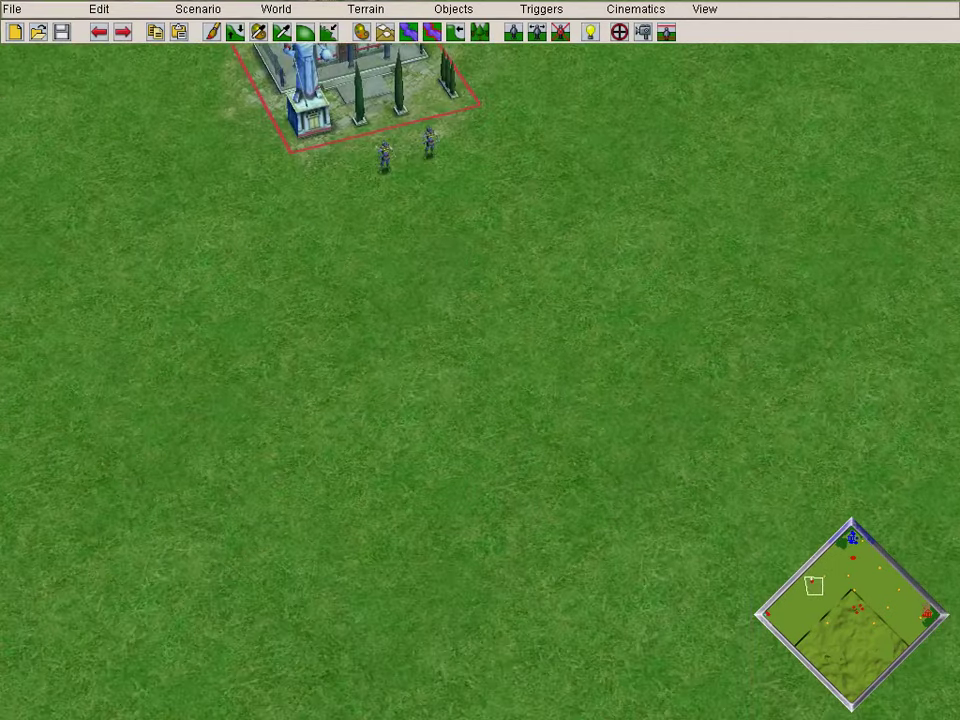
- Insert a trigger in temple Group and set its condition type to Is Dead
{"action": "left_click", "coordinate": [591, 32]}
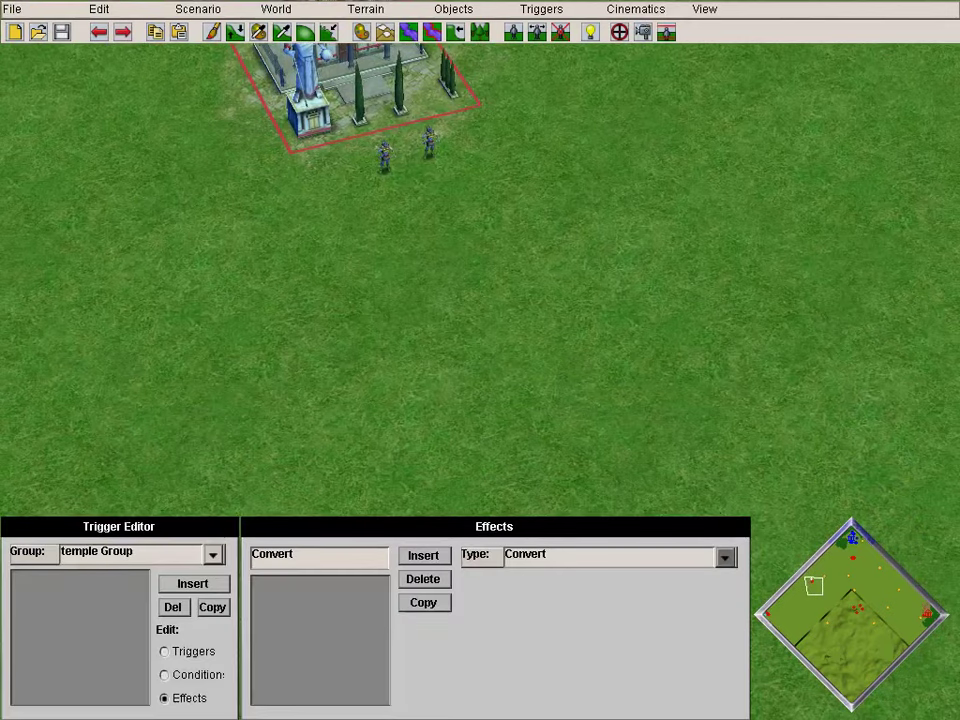
{"action": "left_click", "coordinate": [193, 584]}
{"action": "left_click", "coordinate": [164, 674]}
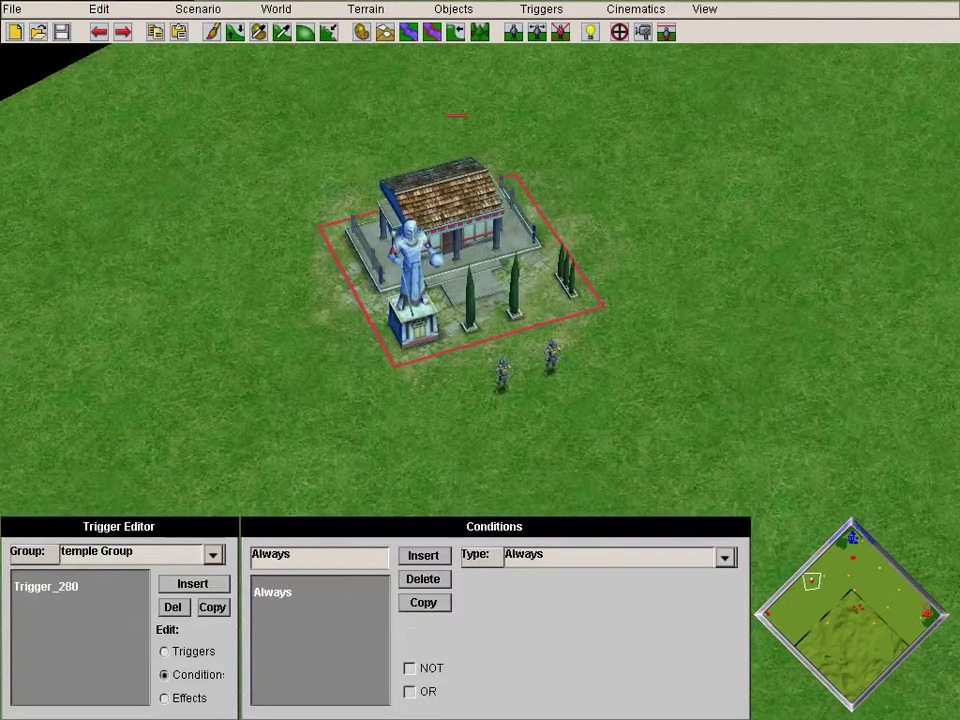
{"action": "left_click", "coordinate": [725, 557]}
{"action": "scroll", "coordinate": [726, 455], "scroll_direction": "down", "scroll_amount": 8}
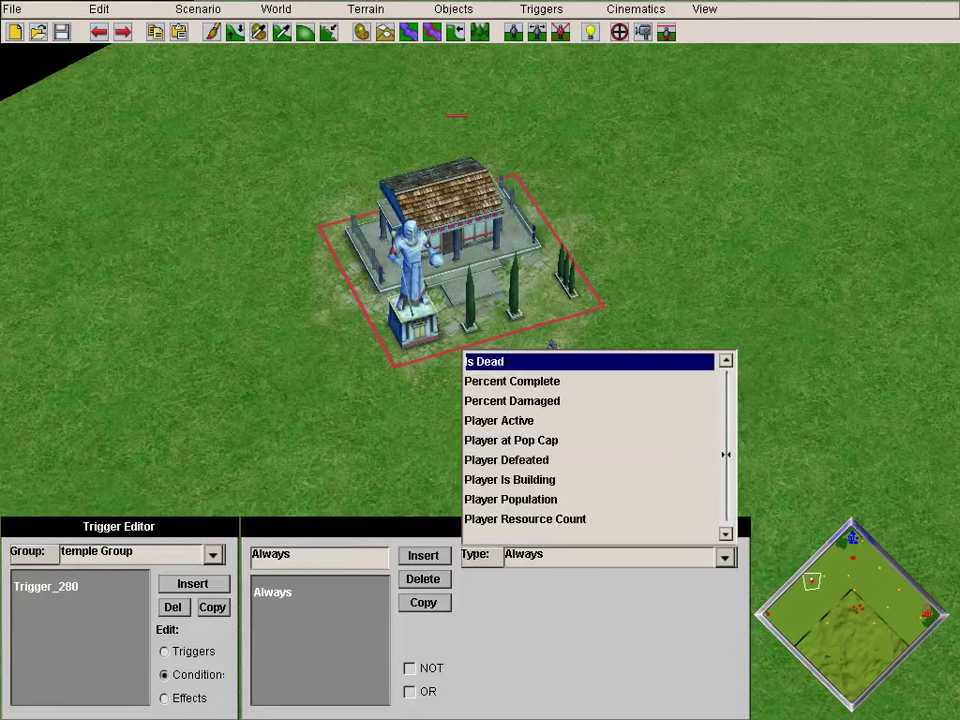
{"action": "left_click", "coordinate": [490, 361]}
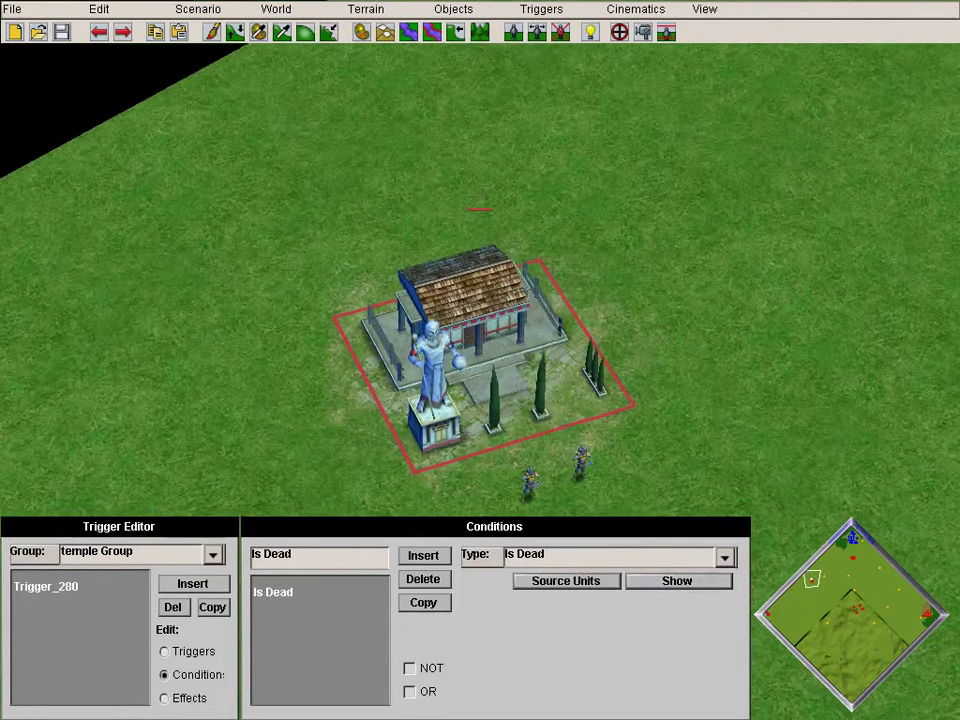
- Give the temple trigger a Grant God Power effect that grants player 1 one use of Earthquake
{"action": "left_click", "coordinate": [164, 698]}
{"action": "left_click", "coordinate": [725, 557]}
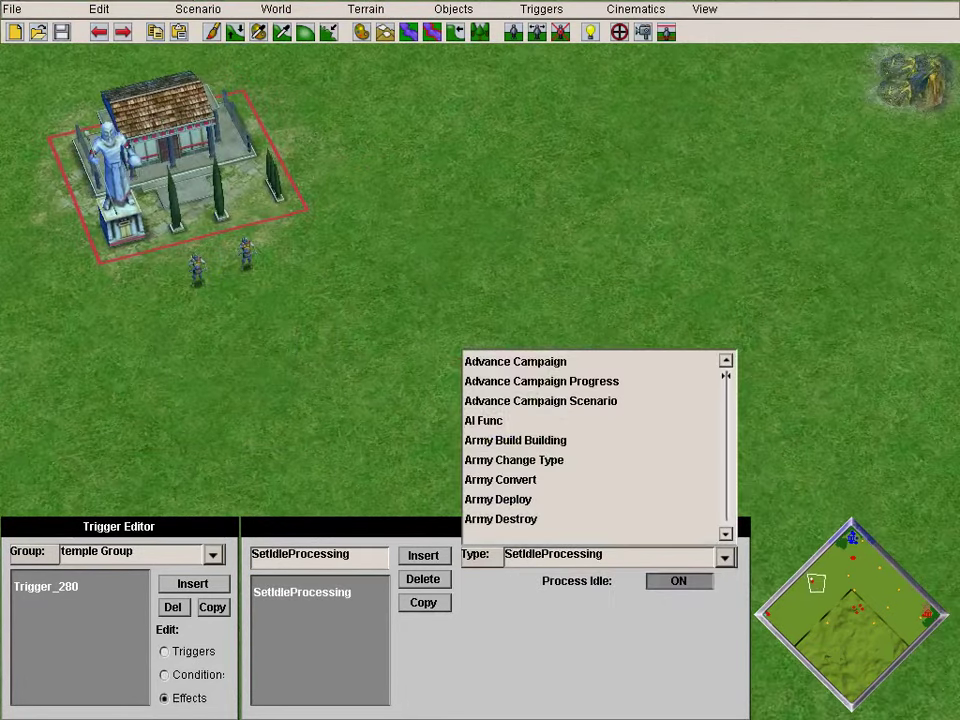
{"action": "scroll", "coordinate": [595, 499], "scroll_direction": "down", "scroll_amount": 4}
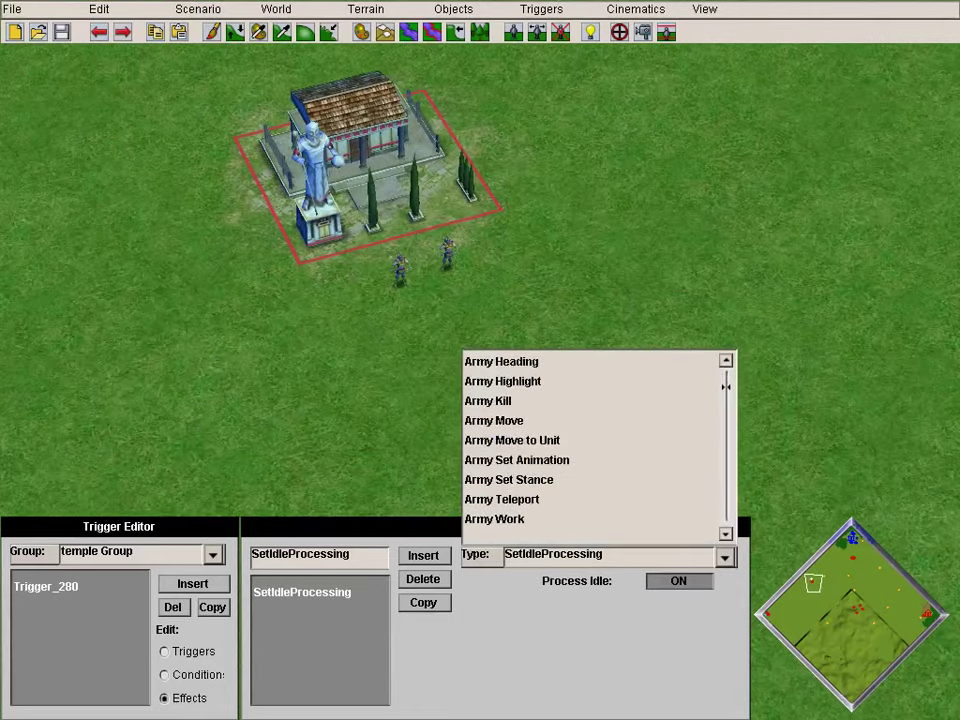
{"action": "scroll", "coordinate": [560, 459], "scroll_direction": "down", "scroll_amount": 5}
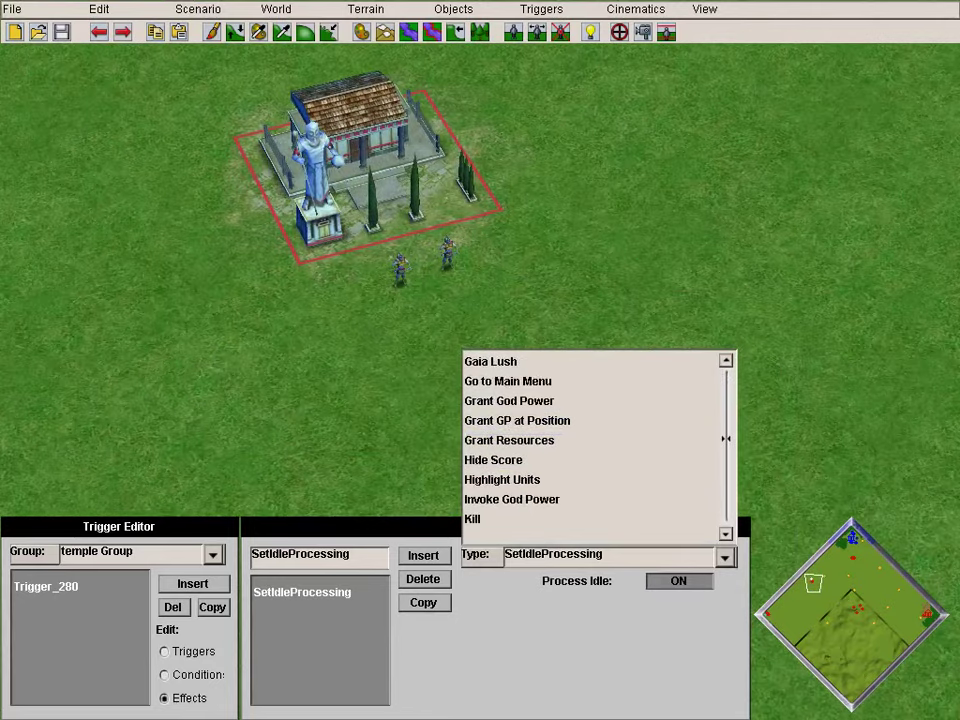
{"action": "left_click", "coordinate": [588, 400]}
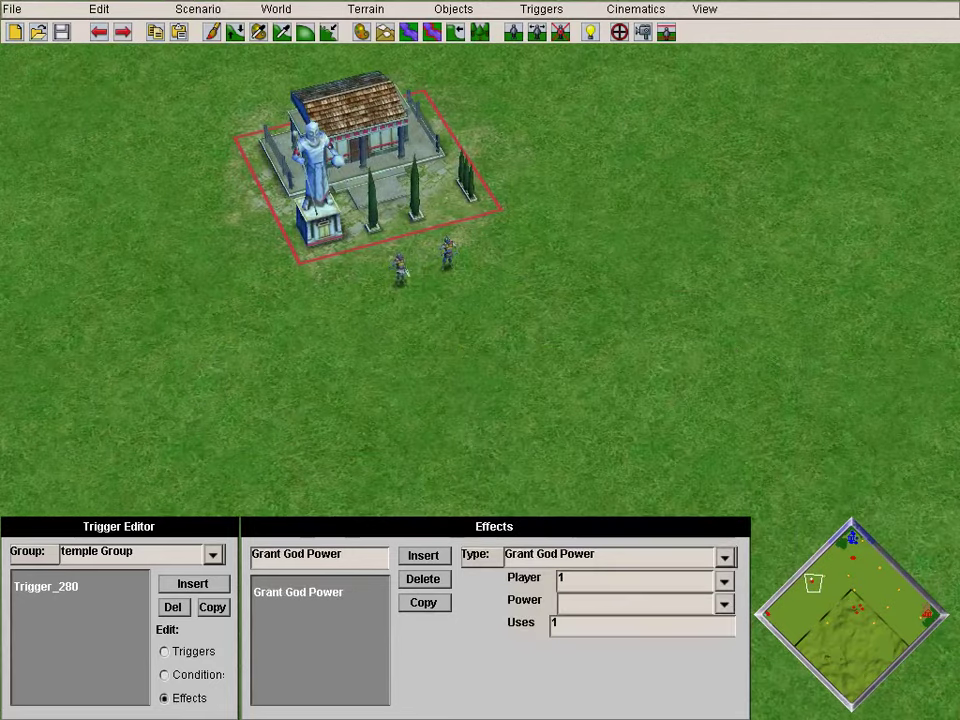
{"action": "left_click", "coordinate": [723, 603]}
{"action": "scroll", "coordinate": [612, 505], "scroll_direction": "down", "scroll_amount": 2}
{"action": "scroll", "coordinate": [612, 495], "scroll_direction": "down", "scroll_amount": 6}
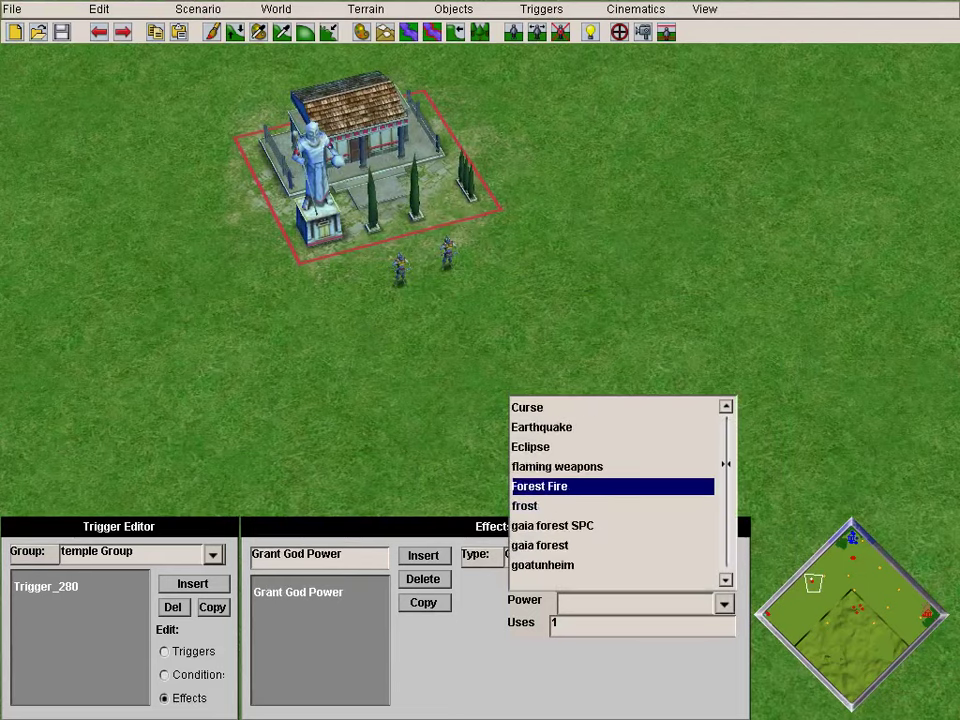
{"action": "scroll", "coordinate": [612, 486], "scroll_direction": "up", "scroll_amount": 2}
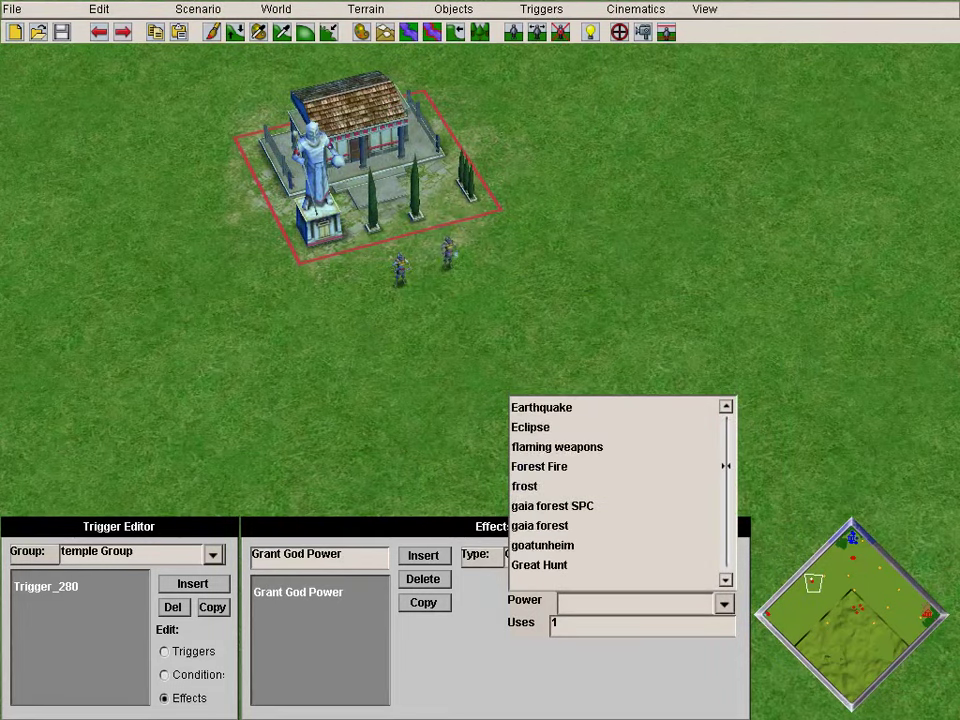
{"action": "left_click", "coordinate": [600, 407]}
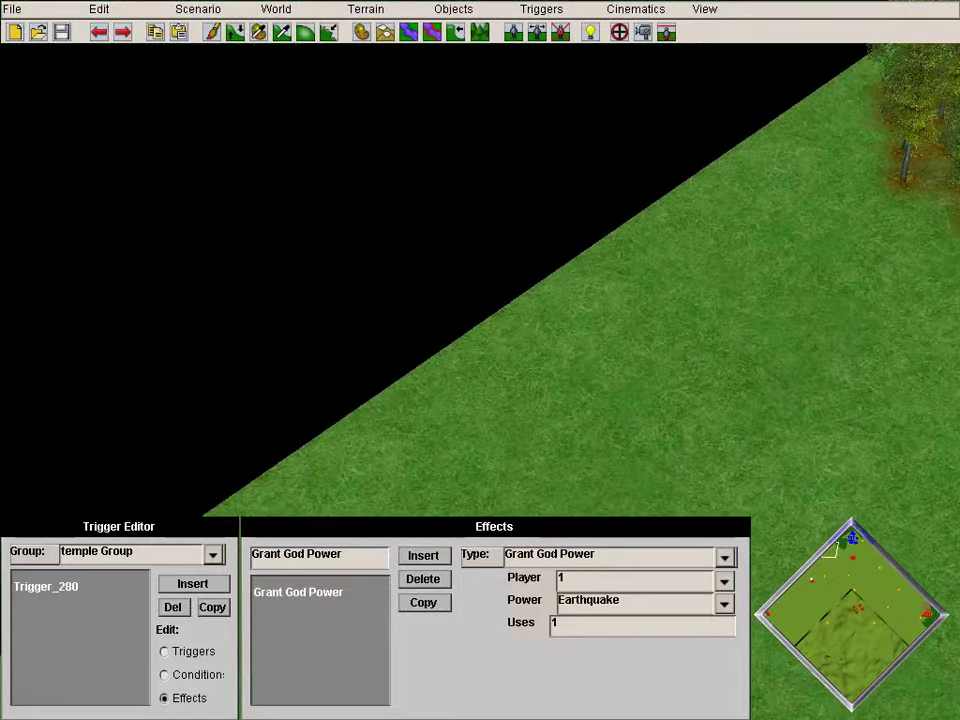
- Look through the available effect types for the temple trigger without replacing Grant God Power
{"action": "left_click", "coordinate": [725, 557]}
{"action": "scroll", "coordinate": [590, 480], "scroll_direction": "down", "scroll_amount": 10}
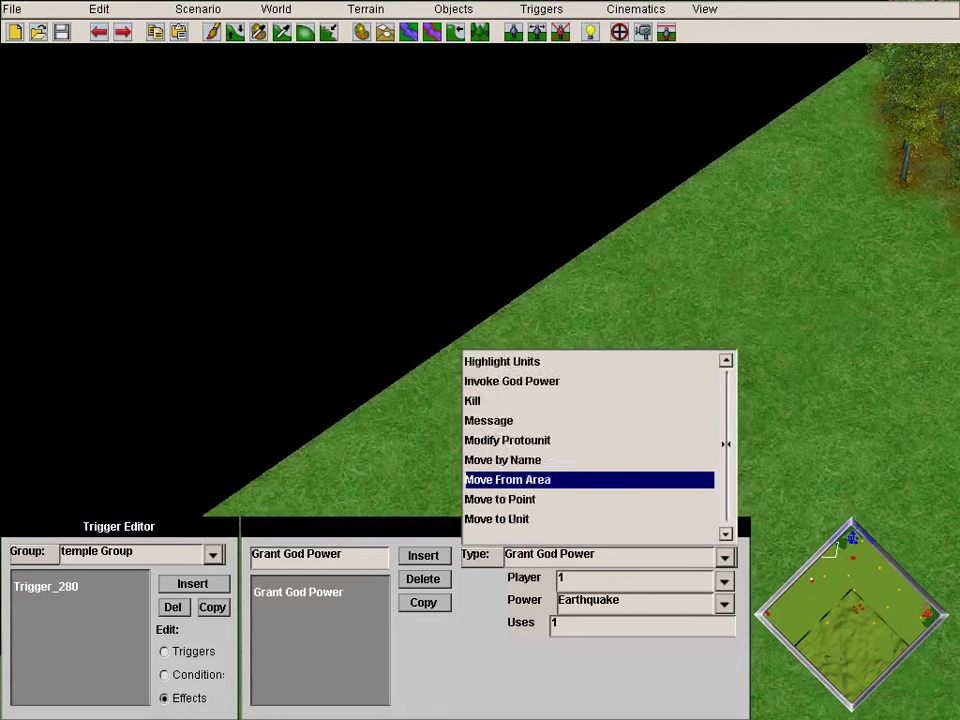
{"action": "scroll", "coordinate": [590, 440], "scroll_direction": "down", "scroll_amount": 8}
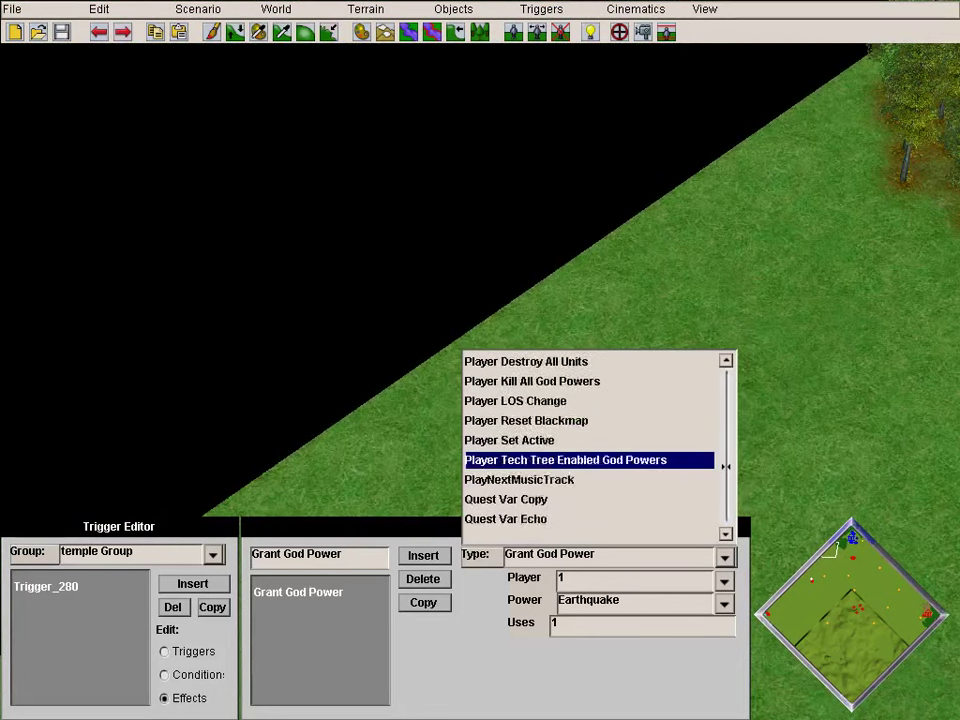
{"action": "scroll", "coordinate": [726, 472], "scroll_direction": "down", "scroll_amount": 4}
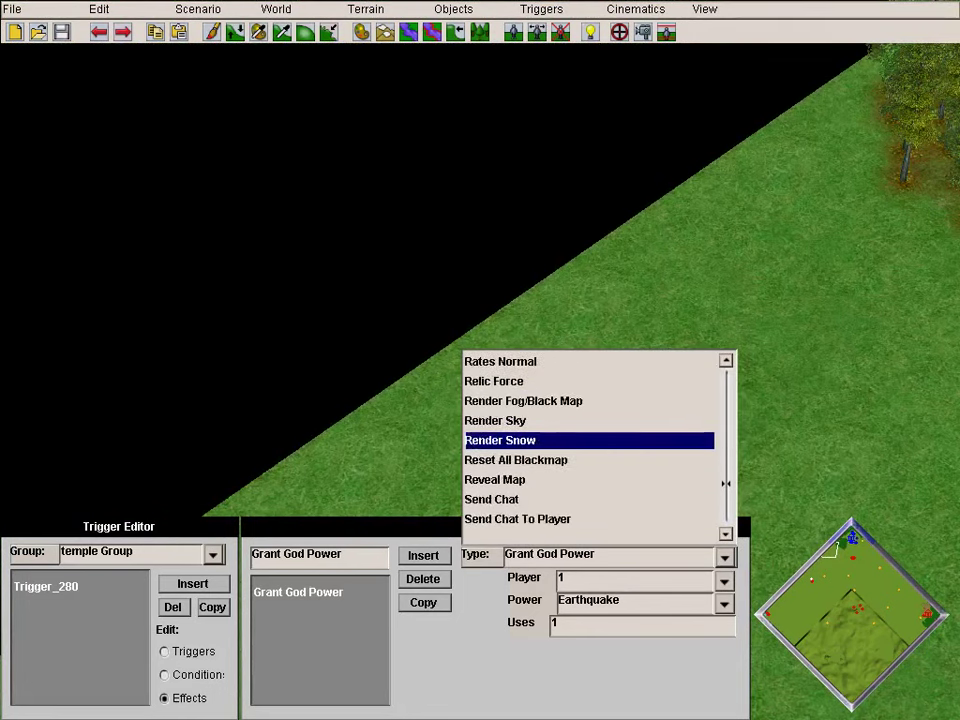
{"action": "scroll", "coordinate": [726, 488], "scroll_direction": "down", "scroll_amount": 2}
{"action": "left_click_drag", "start_coordinate": [726, 490], "coordinate": [726, 405]}
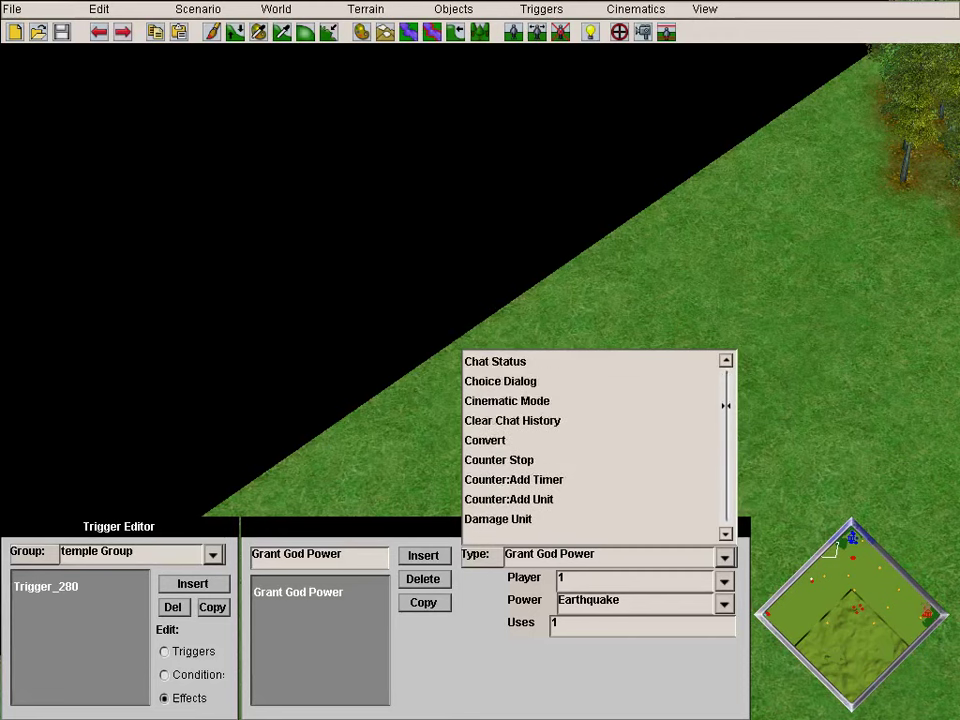
{"action": "left_click_drag", "start_coordinate": [726, 405], "coordinate": [726, 422]}
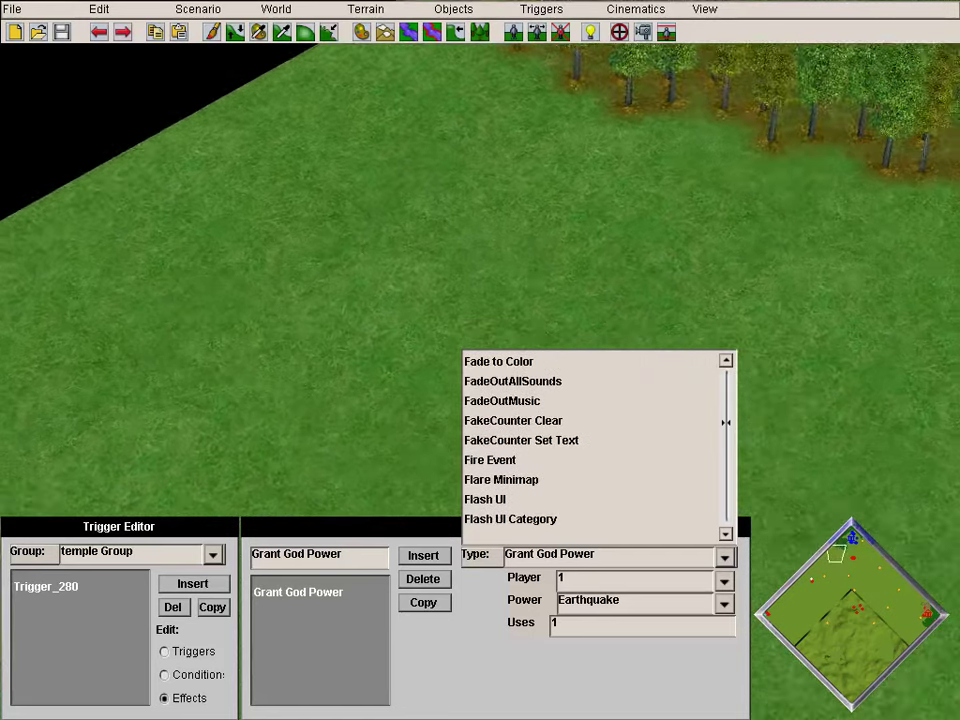
{"action": "key", "text": "Escape"}
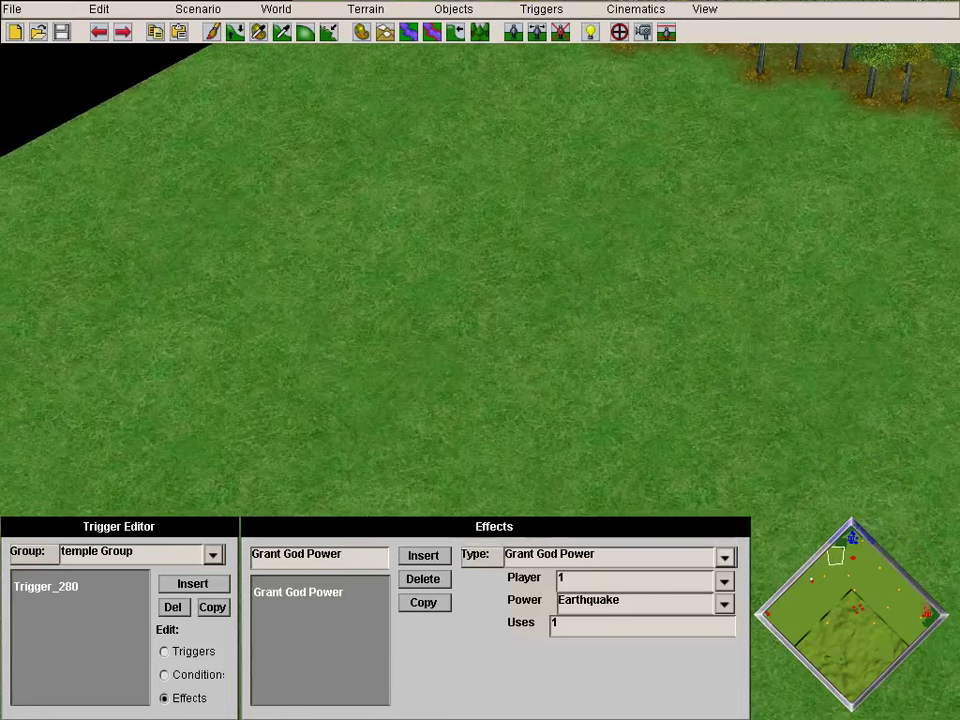
{"action": "left_click", "coordinate": [725, 557]}
{"action": "scroll", "coordinate": [640, 505], "scroll_direction": "down", "scroll_amount": 8}
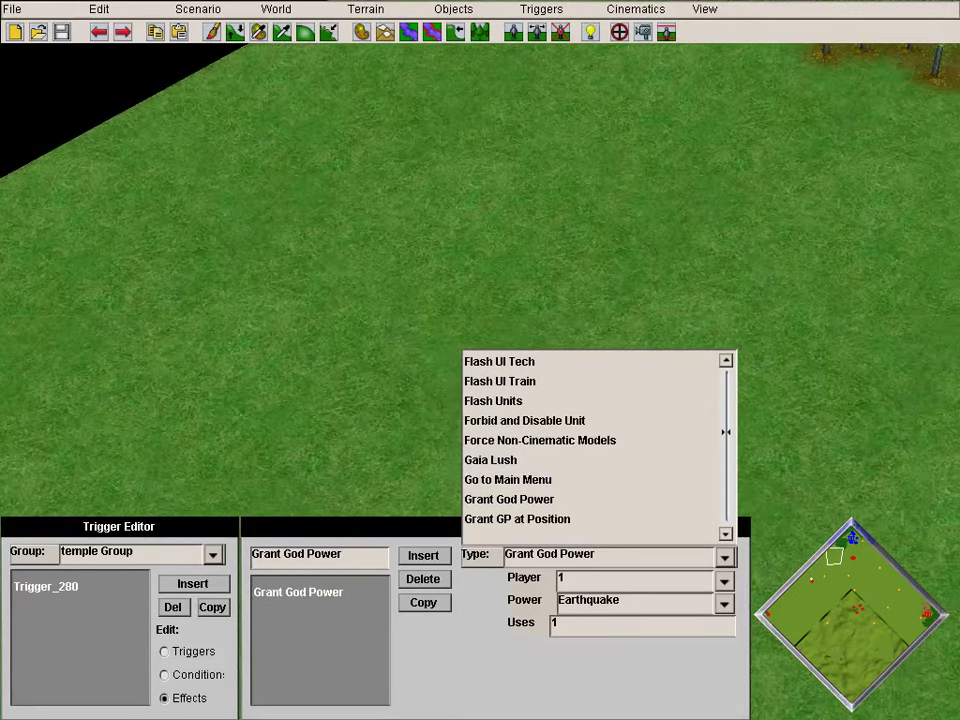
{"action": "scroll", "coordinate": [590, 519], "scroll_direction": "down", "scroll_amount": 2}
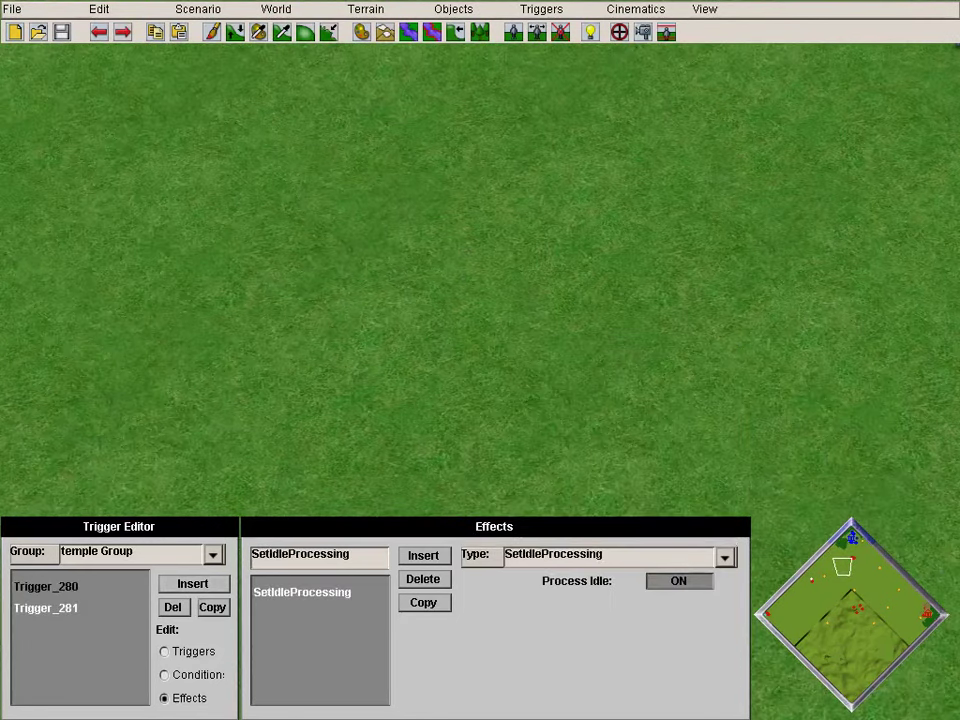
- Check the condition types for the second temple Group trigger and set its effect type to Hide Score
{"action": "left_click", "coordinate": [164, 674]}
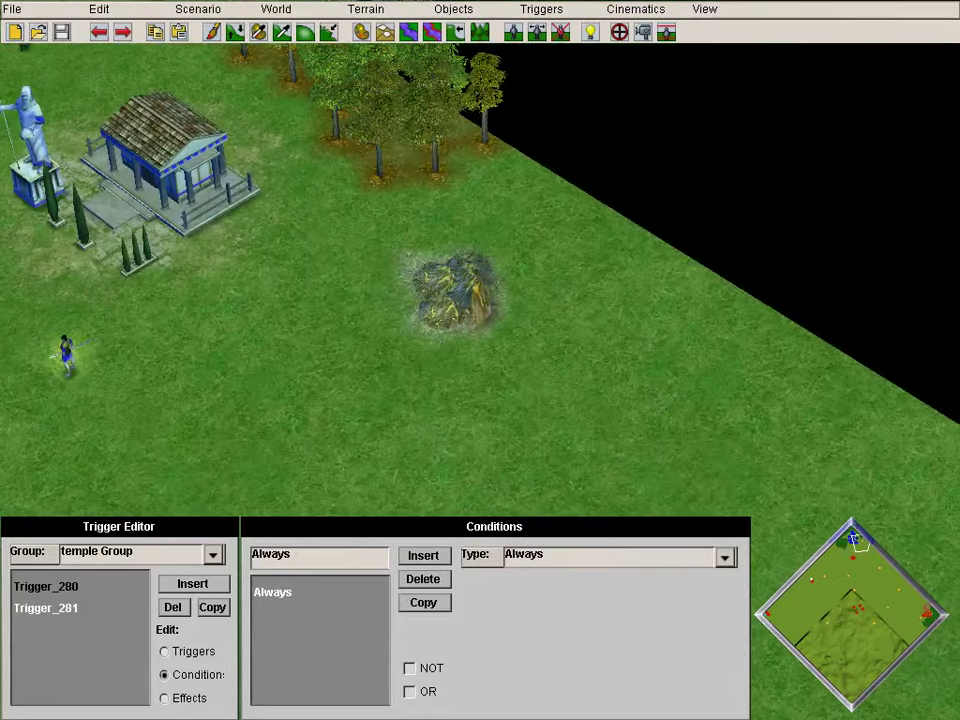
{"action": "left_click", "coordinate": [726, 557]}
{"action": "scroll", "coordinate": [600, 440], "scroll_direction": "down", "scroll_amount": 1}
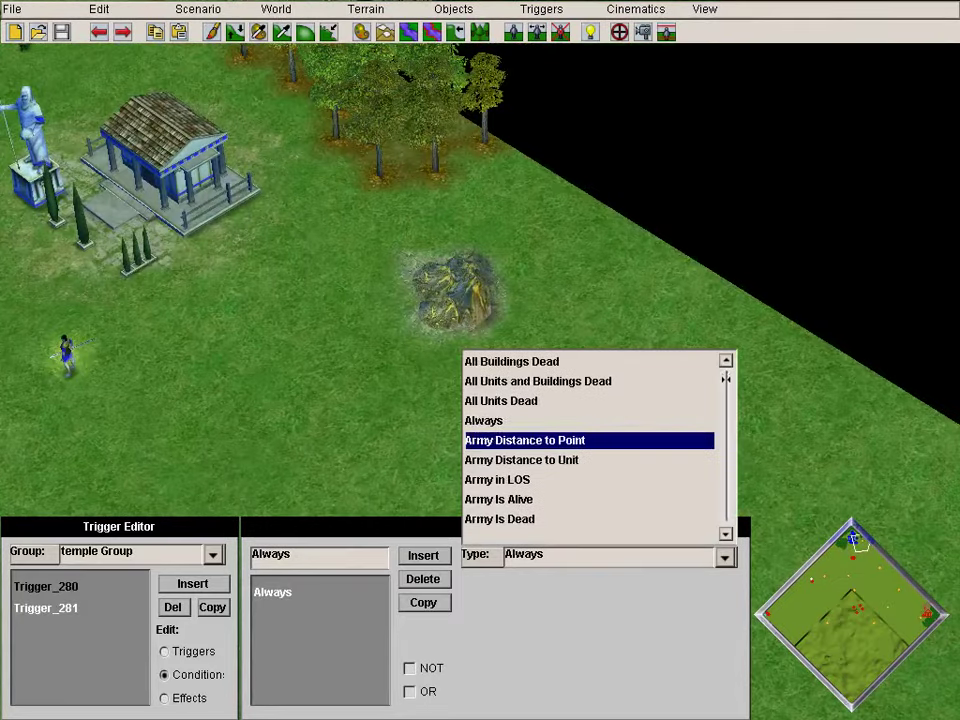
{"action": "left_click", "coordinate": [164, 698]}
{"action": "left_click", "coordinate": [726, 557]}
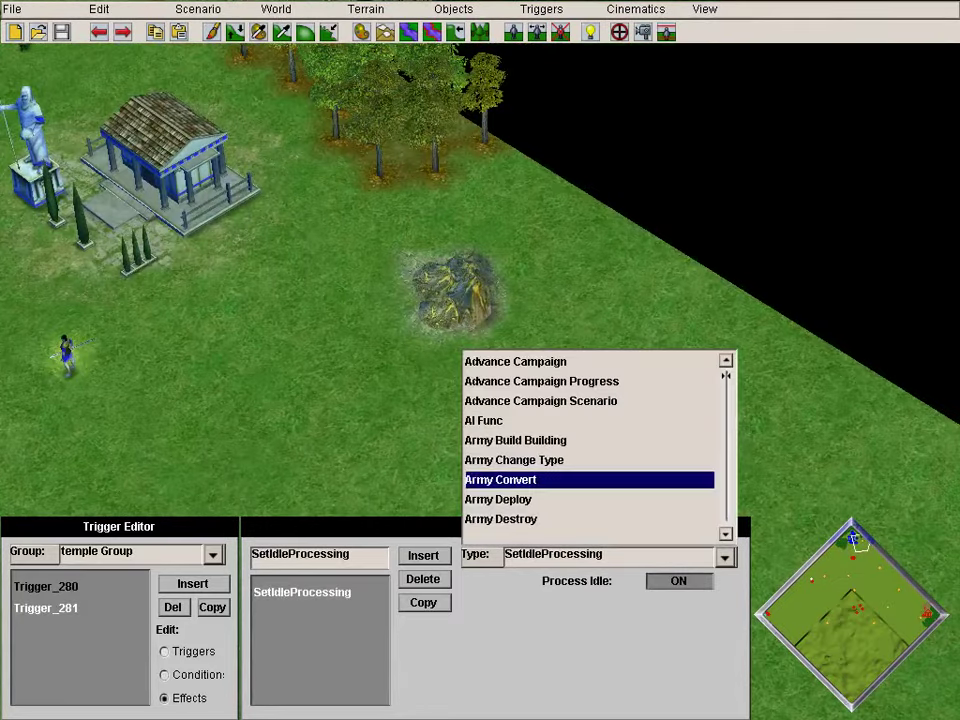
{"action": "scroll", "coordinate": [640, 480], "scroll_direction": "down", "scroll_amount": 5}
{"action": "left_click", "coordinate": [493, 361]}
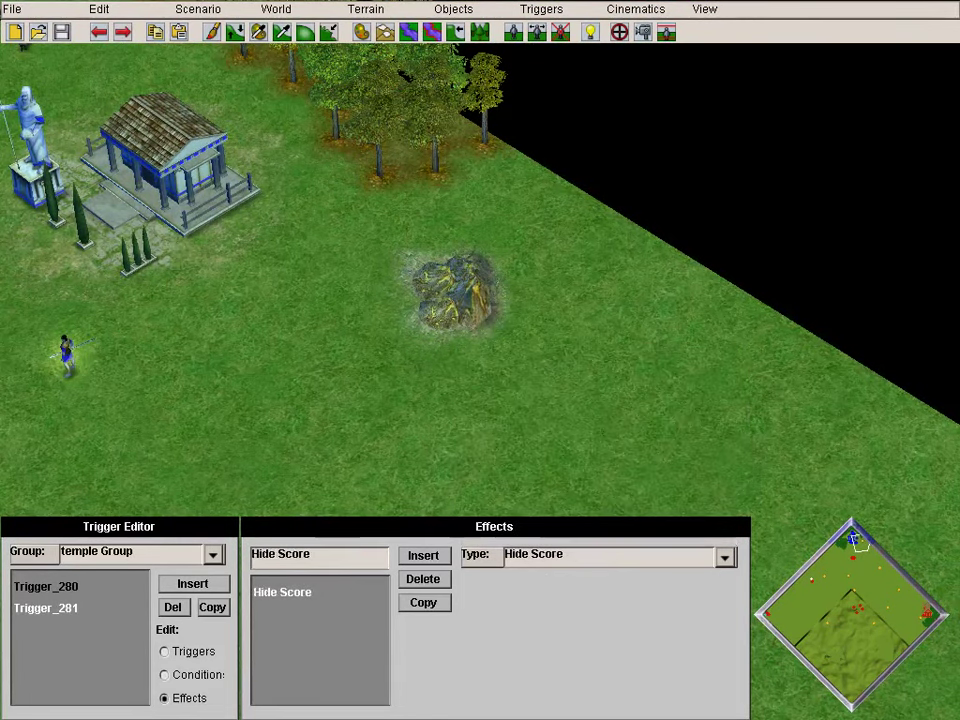
- Look through the available effect types for the second temple Group trigger, from Highlight Units down to Sound Filename
{"action": "left_click", "coordinate": [724, 557]}
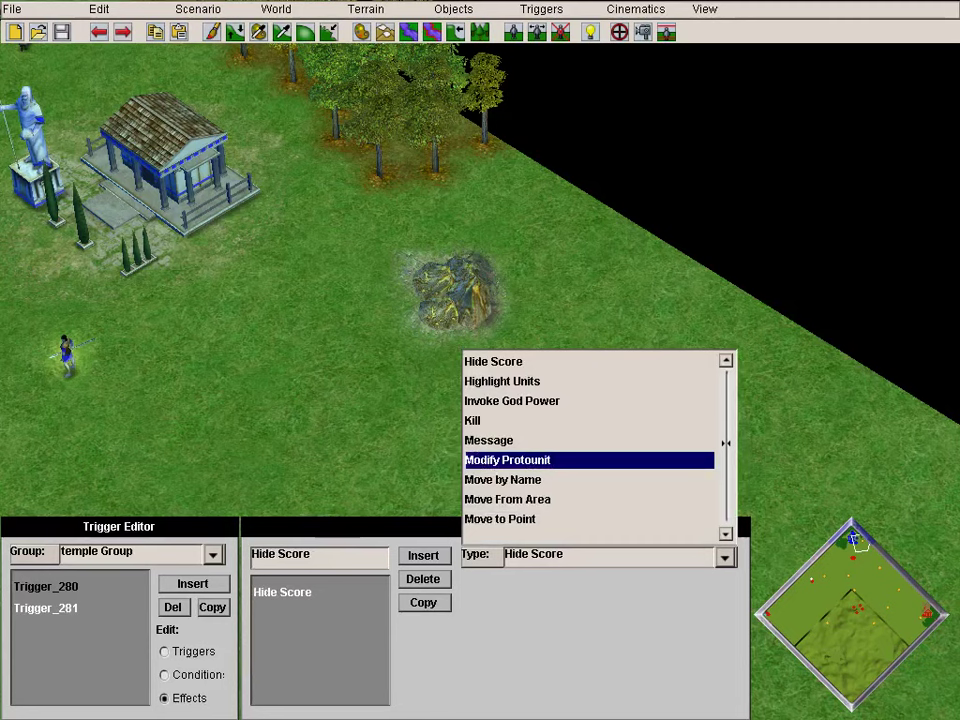
{"action": "scroll", "coordinate": [726, 443], "scroll_direction": "down", "scroll_amount": 1}
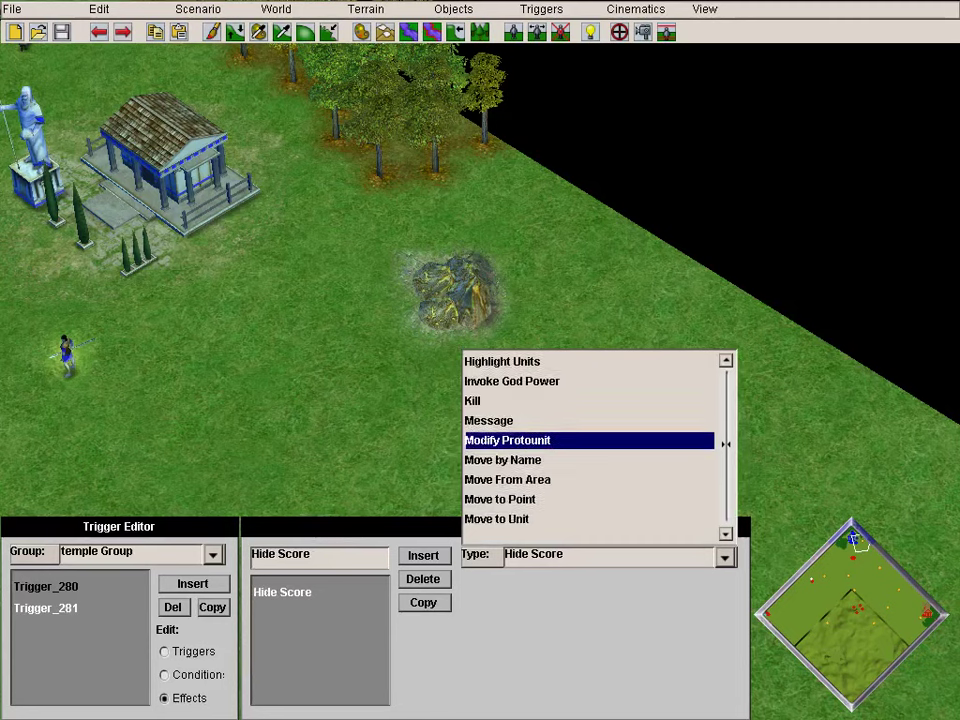
{"action": "key", "text": "Left"}
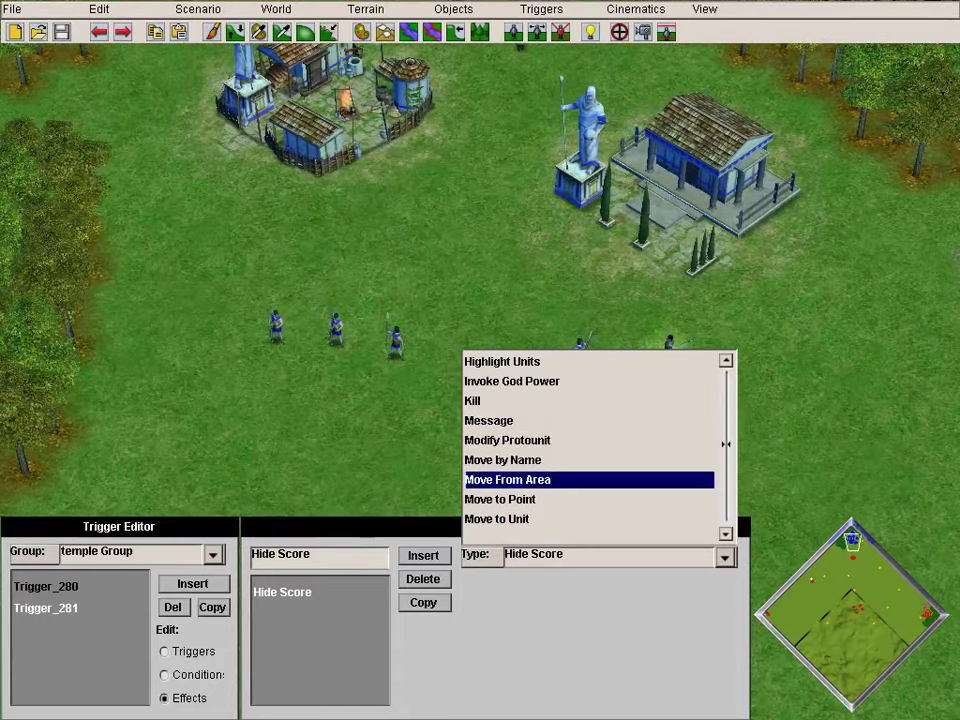
{"action": "scroll", "coordinate": [590, 440], "scroll_direction": "down", "scroll_amount": 2}
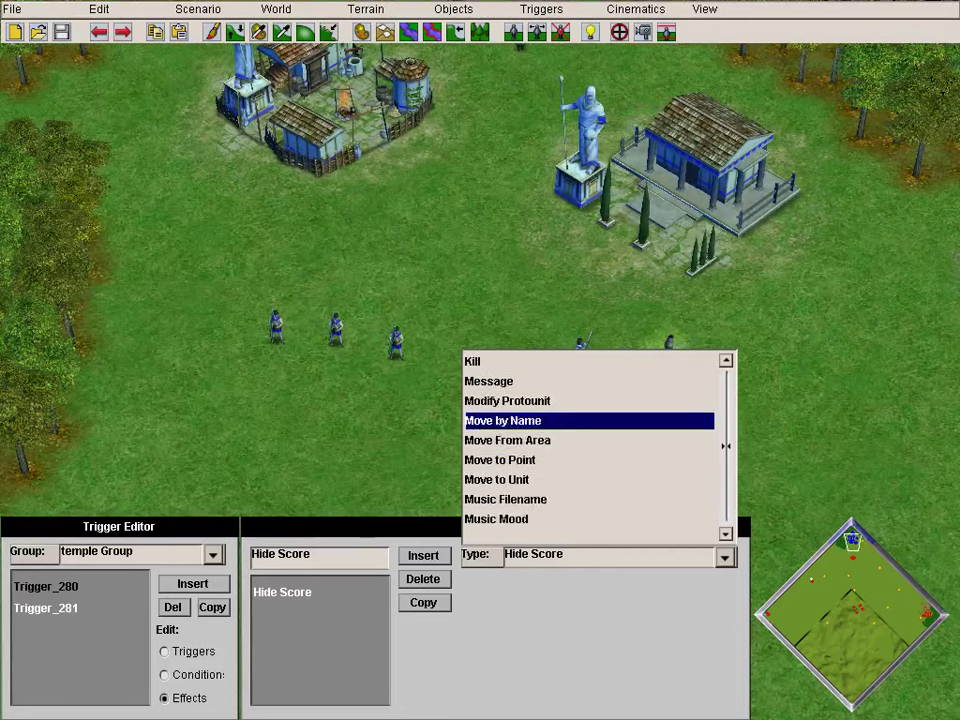
{"action": "scroll", "coordinate": [726, 447], "scroll_direction": "down", "scroll_amount": 2}
{"action": "scroll", "coordinate": [590, 480], "scroll_direction": "down", "scroll_amount": 2}
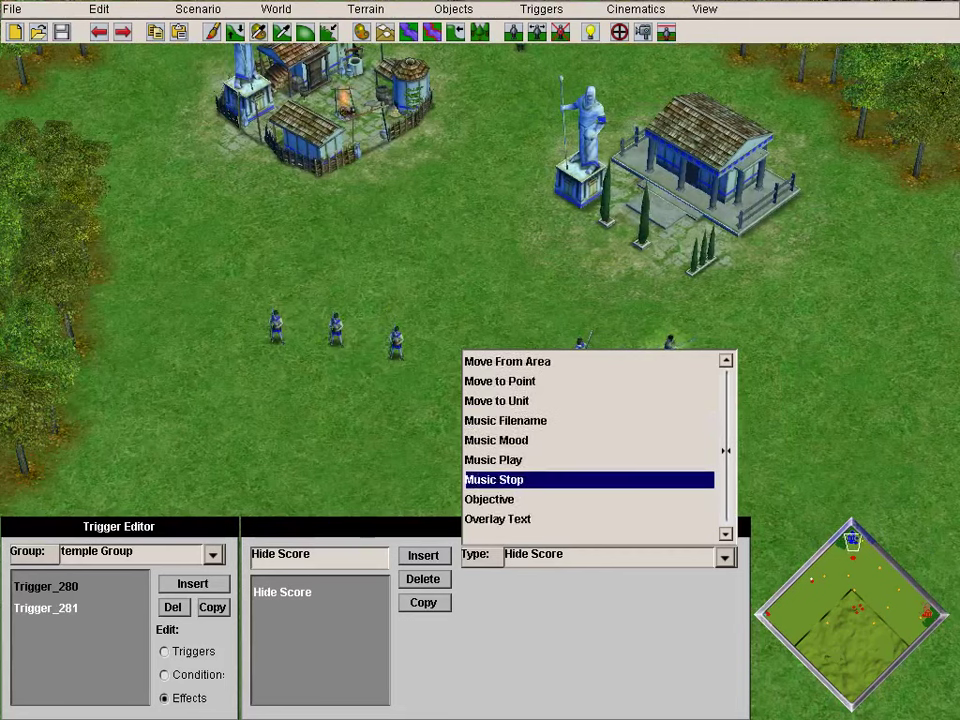
{"action": "key", "text": "Down"}
{"action": "scroll", "coordinate": [590, 519], "scroll_direction": "down", "scroll_amount": 20}
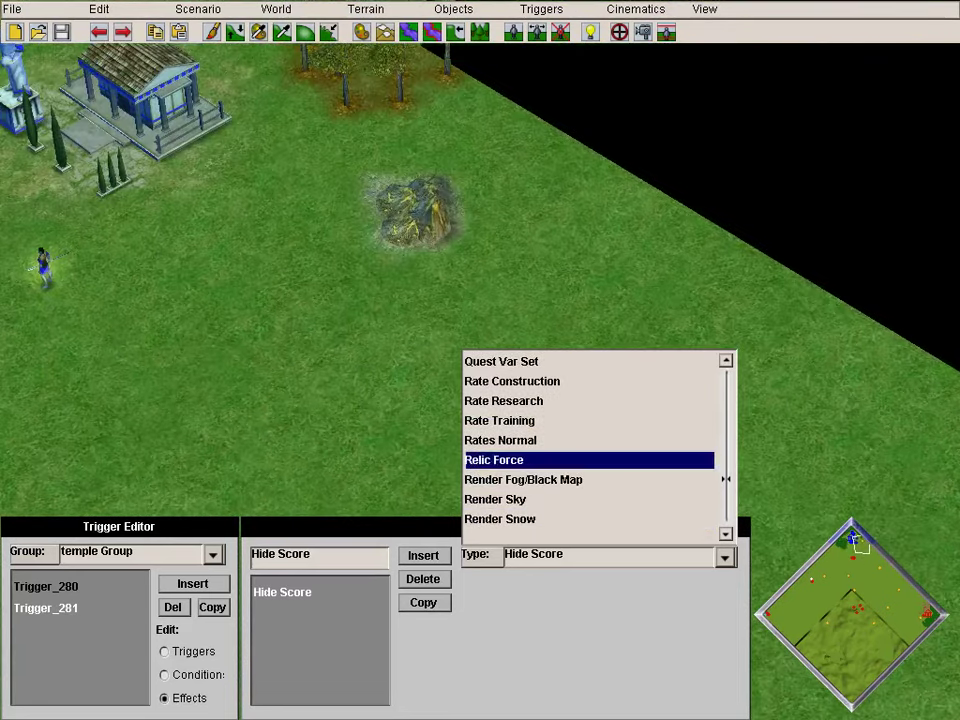
{"action": "scroll", "coordinate": [590, 499], "scroll_direction": "down", "scroll_amount": 1}
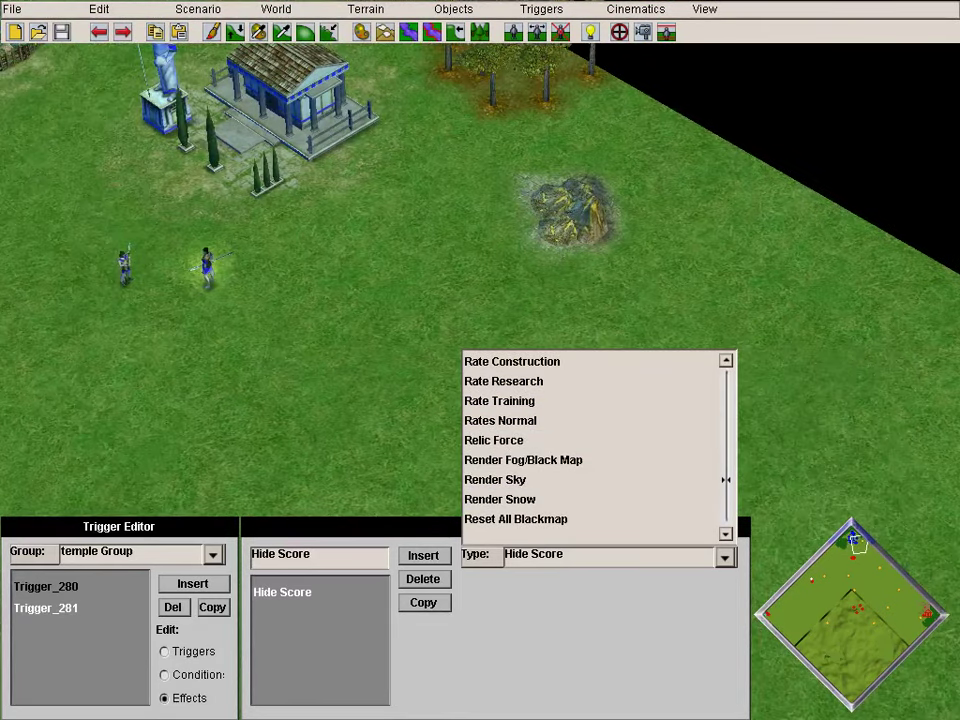
{"action": "scroll", "coordinate": [590, 499], "scroll_direction": "down", "scroll_amount": 1}
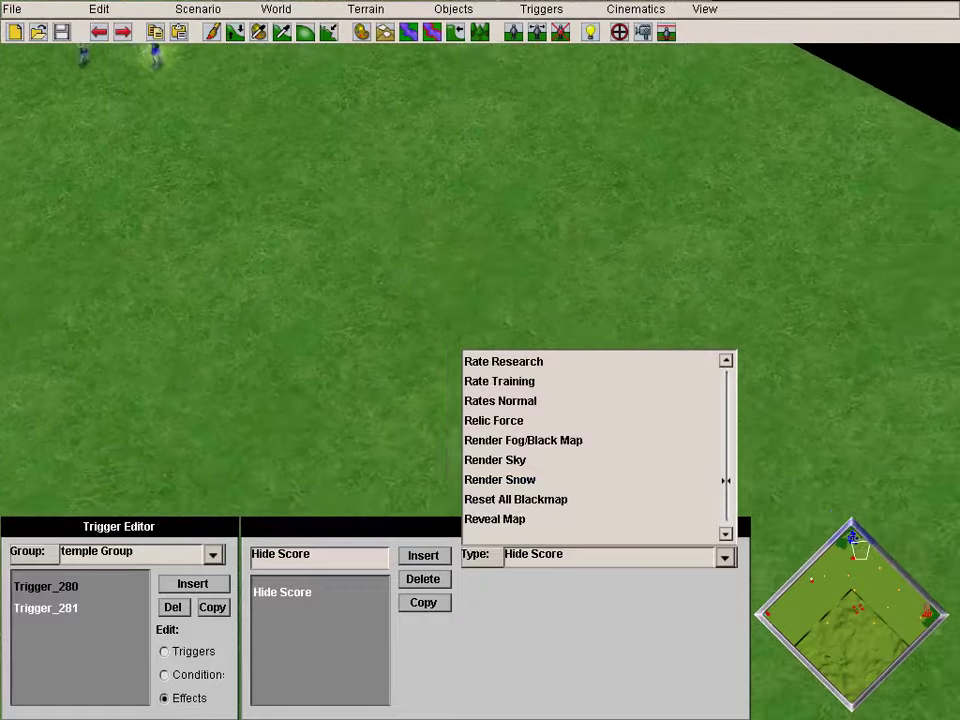
{"action": "scroll", "coordinate": [590, 519], "scroll_direction": "down", "scroll_amount": 1}
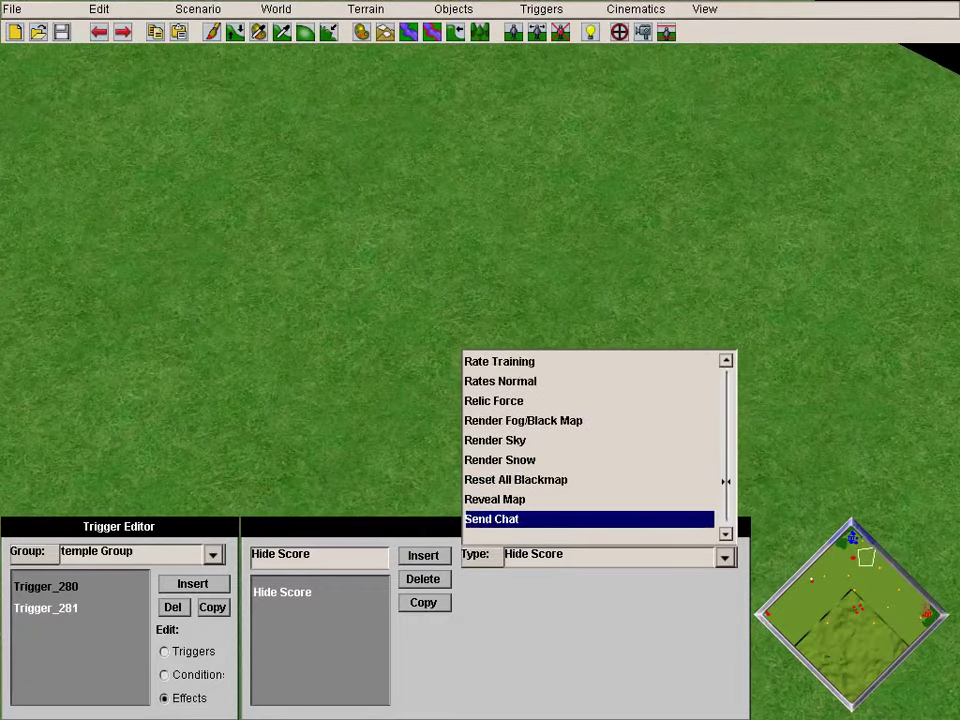
{"action": "key", "text": "Down"}
{"action": "key", "text": "Up"}
{"action": "key", "text": "Up"}
{"action": "key", "text": "Up"}
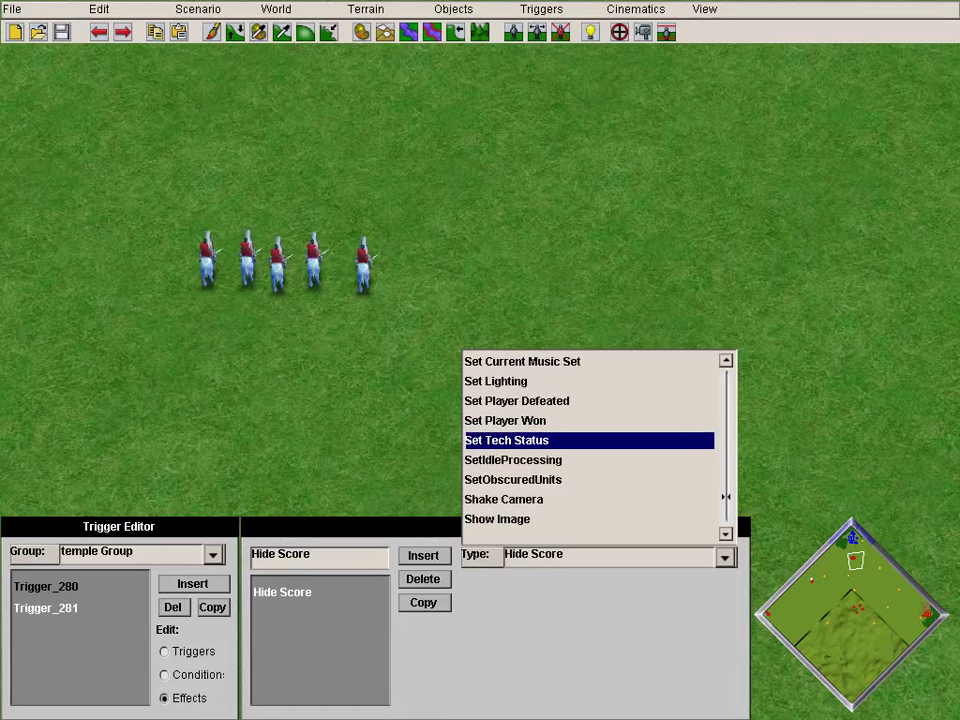
{"action": "key", "text": "Up"}
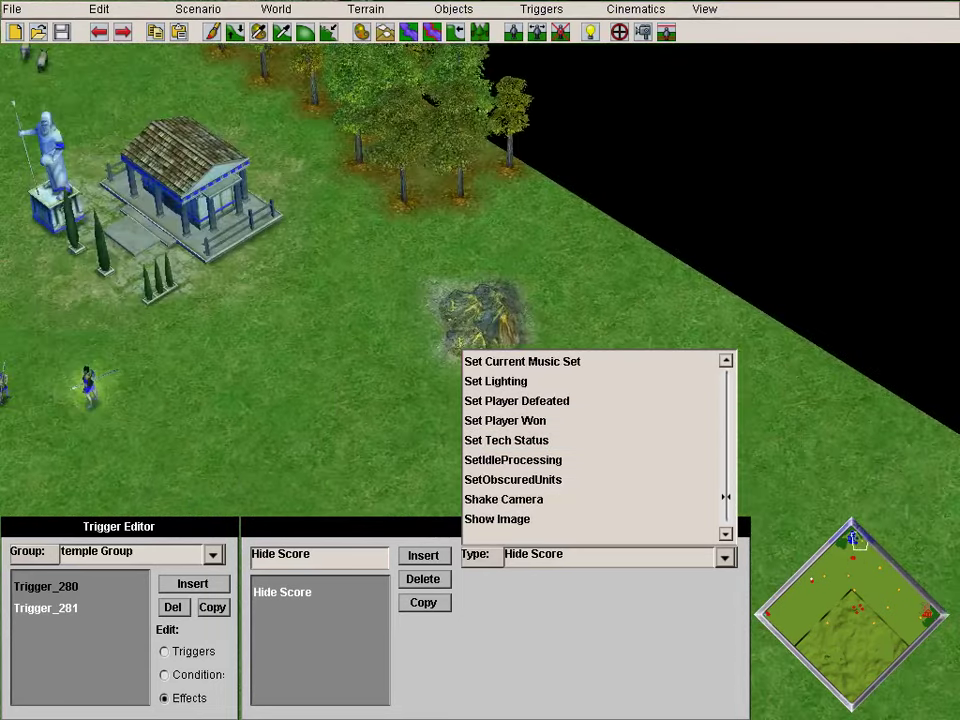
{"action": "scroll", "coordinate": [590, 460], "scroll_direction": "down", "scroll_amount": 1}
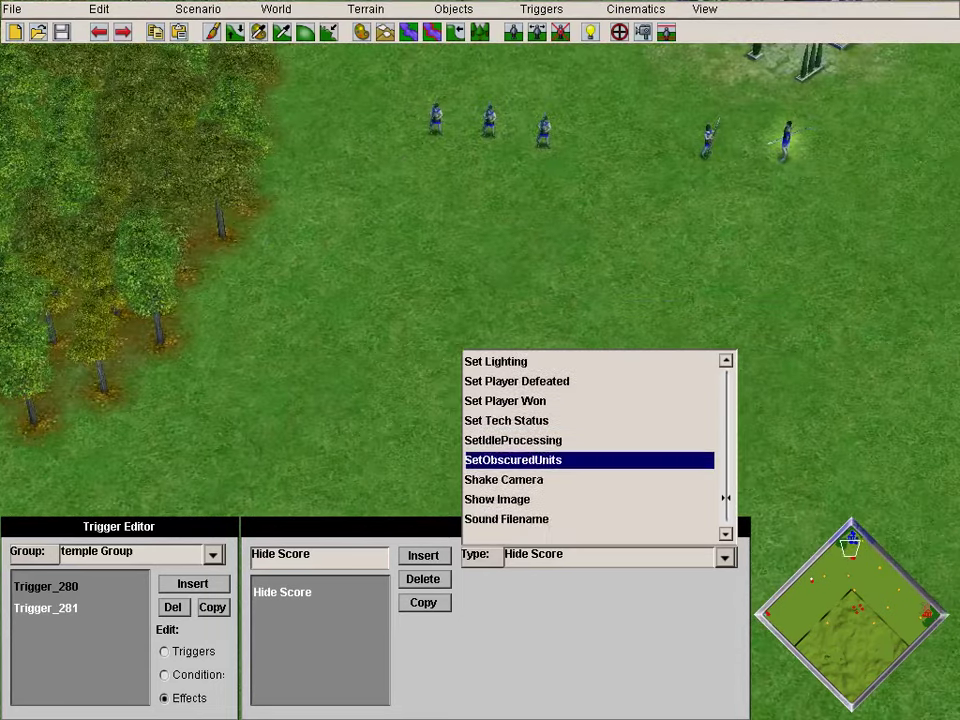
{"action": "scroll", "coordinate": [590, 440], "scroll_direction": "down", "scroll_amount": 1}
- Check the difficulty level option in the Playtest Scenario settings and cancel without starting a test
{"action": "key", "text": "ctrl+s"}
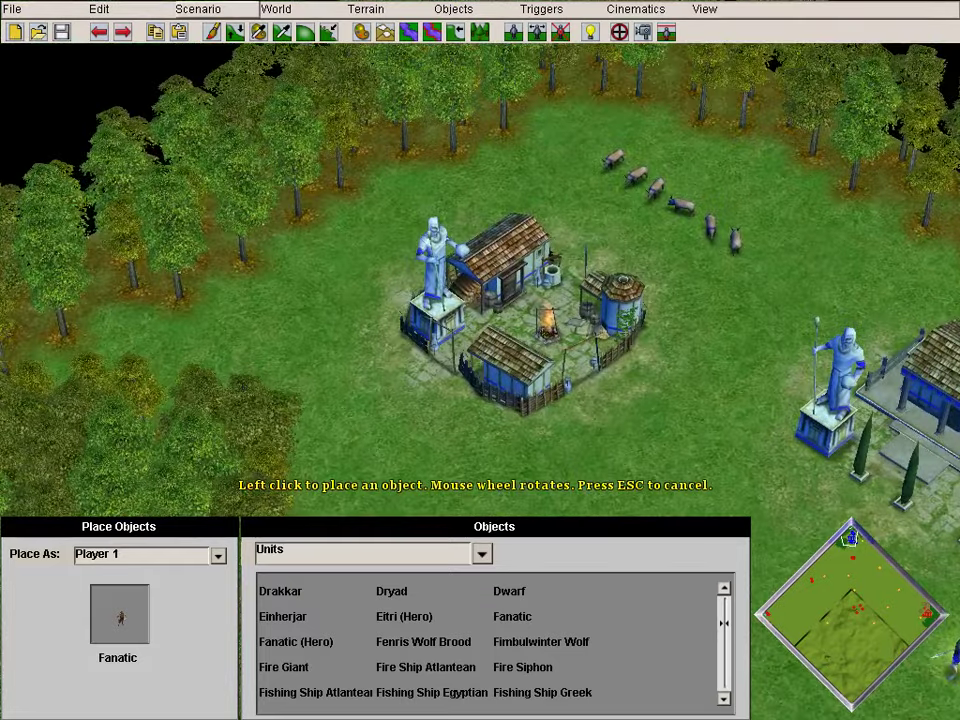
{"action": "left_click", "coordinate": [197, 9]}
{"action": "left_click", "coordinate": [236, 98]}
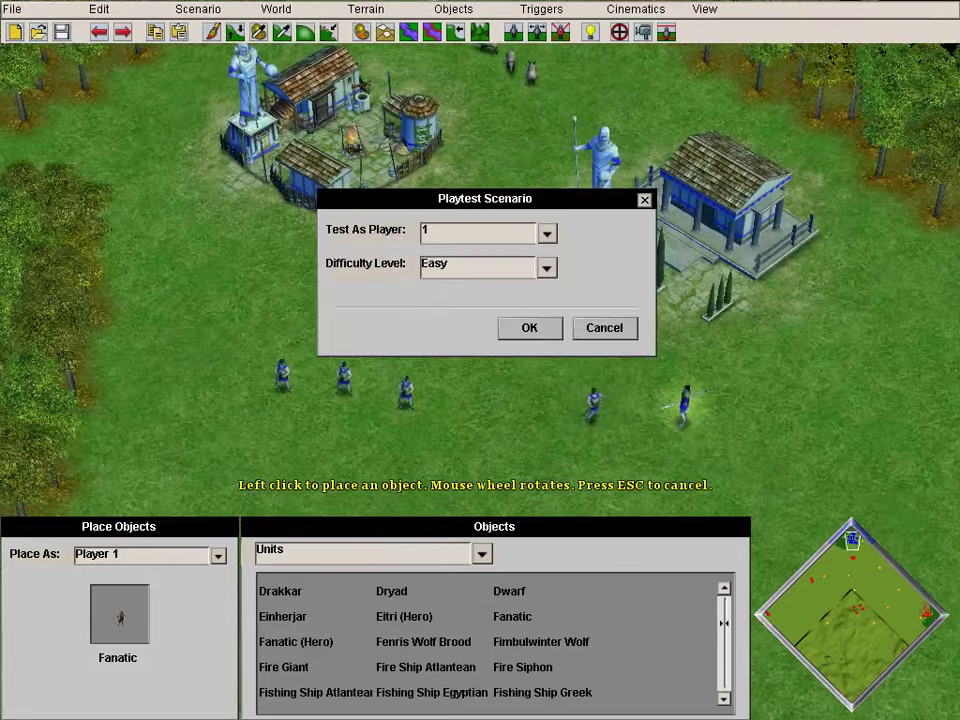
{"action": "key", "text": "Escape"}
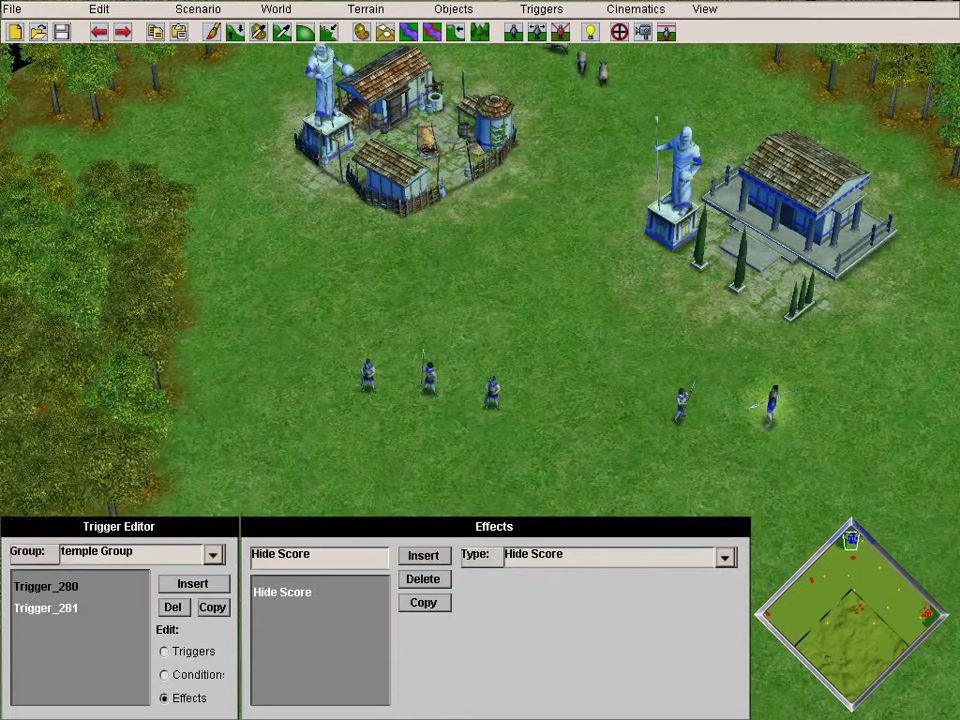
- Insert a new trigger group and name it Difficulty
{"action": "left_click", "coordinate": [213, 555]}
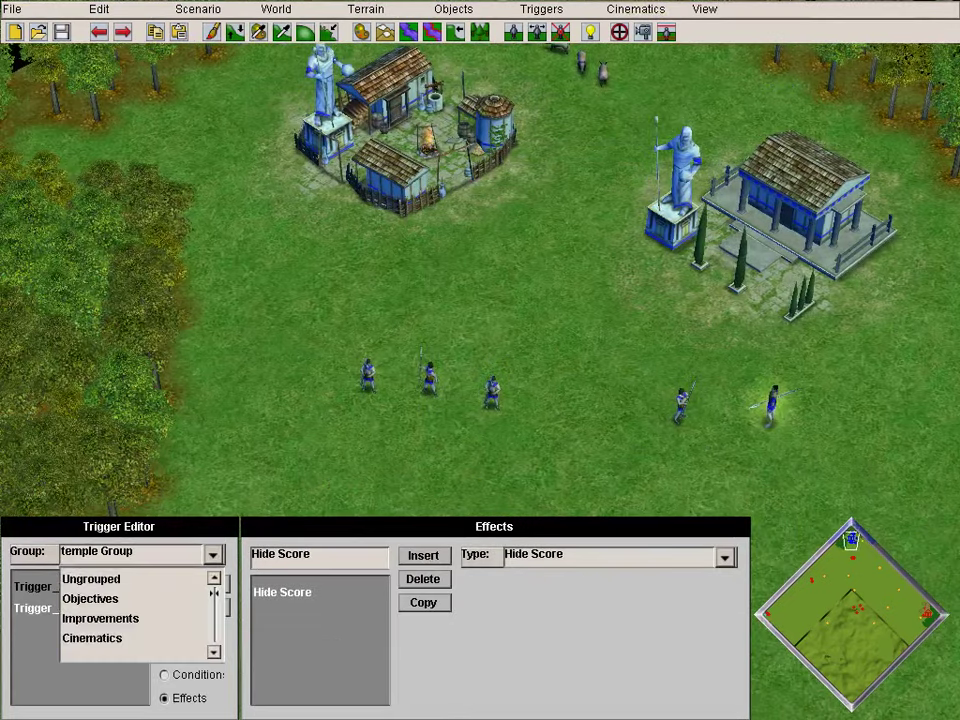
{"action": "left_click", "coordinate": [541, 9]}
{"action": "left_click", "coordinate": [570, 55]}
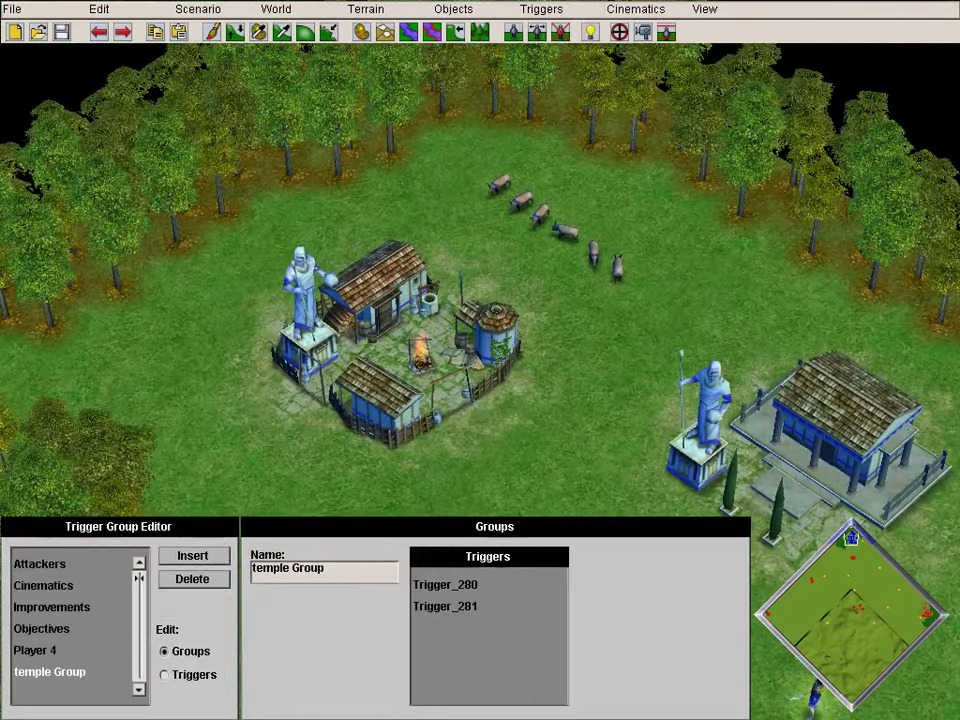
{"action": "left_click", "coordinate": [193, 555]}
{"action": "left_click_drag", "start_coordinate": [302, 570], "coordinate": [251, 570]}
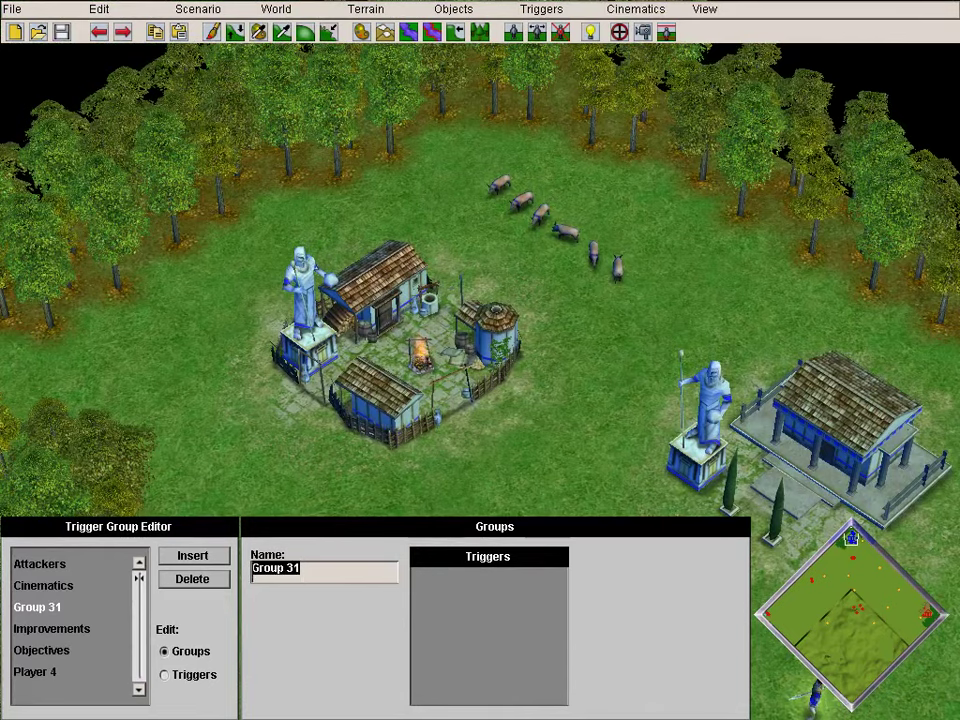
{"action": "type", "text": "Diff"}
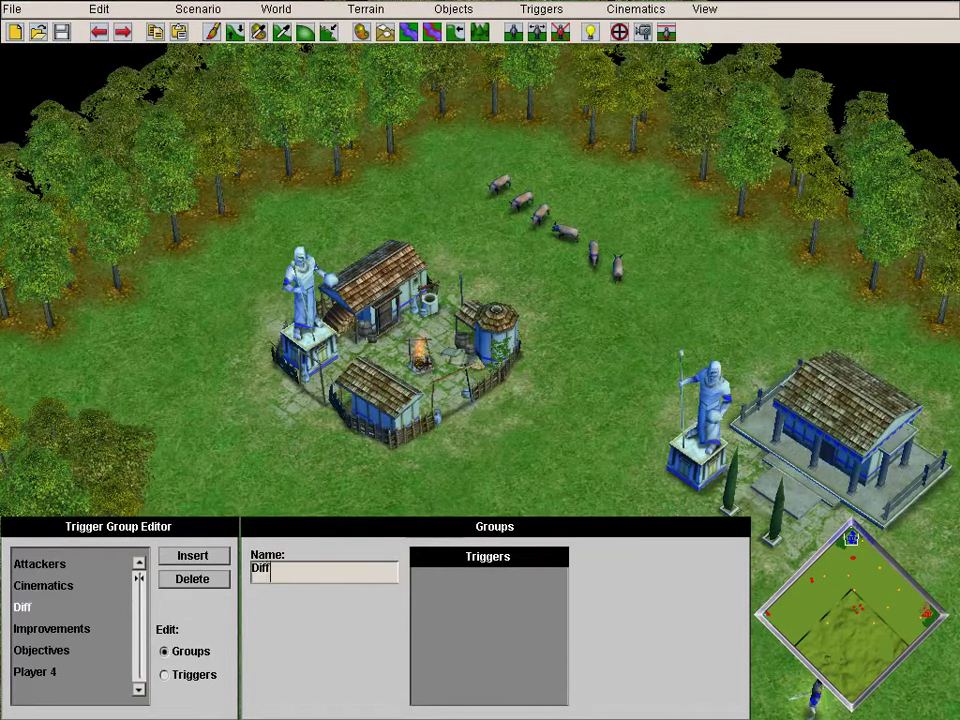
{"action": "type", "text": "iculty"}
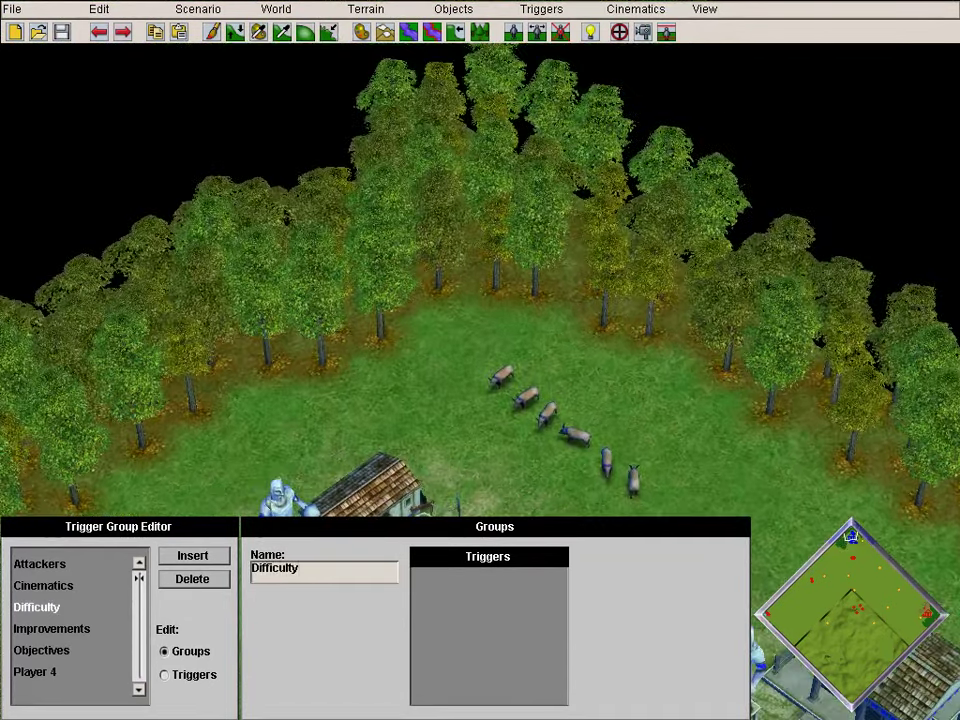
- Insert a trigger in the Difficulty group with a Difficulty Level condition equal to level 1
{"action": "left_click", "coordinate": [643, 32]}
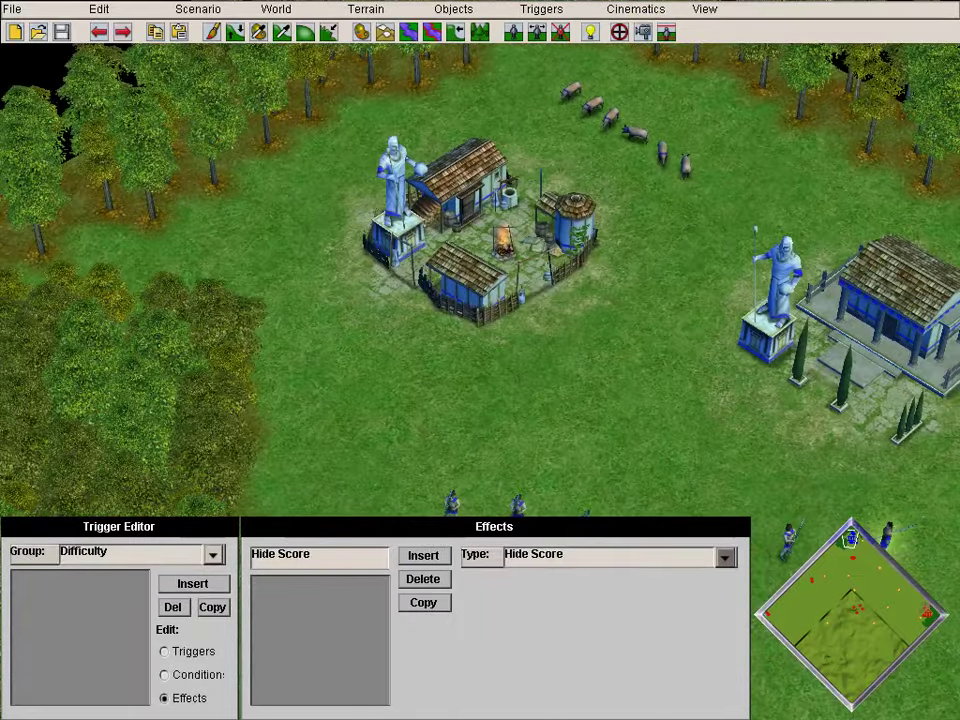
{"action": "left_click", "coordinate": [193, 584]}
{"action": "left_click", "coordinate": [165, 675]}
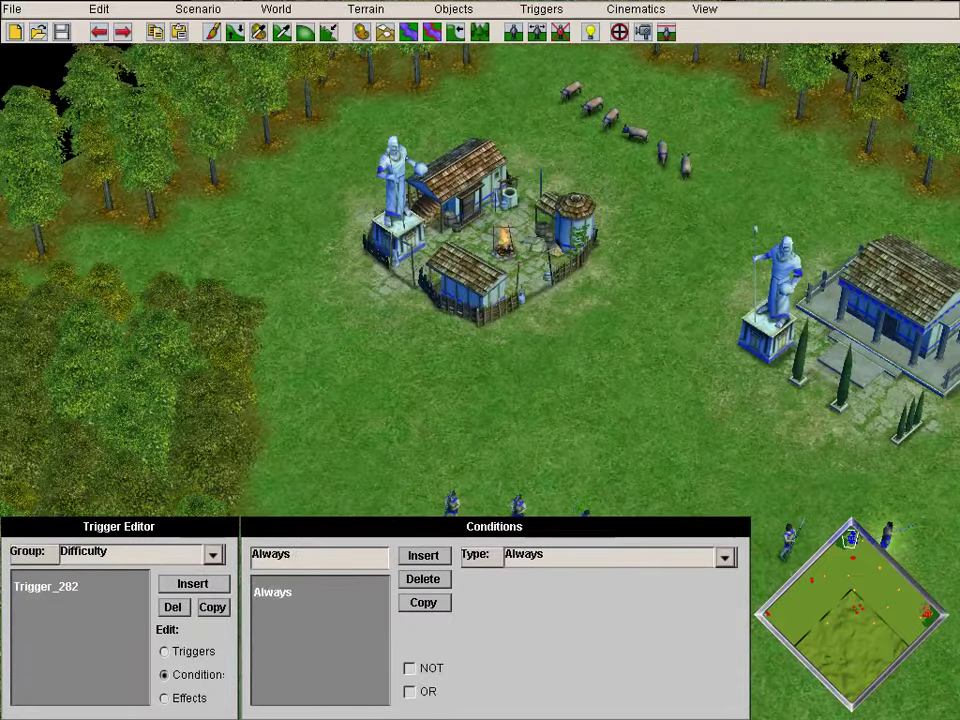
{"action": "left_click", "coordinate": [725, 558]}
{"action": "left_click_drag", "start_coordinate": [726, 377], "coordinate": [726, 418]}
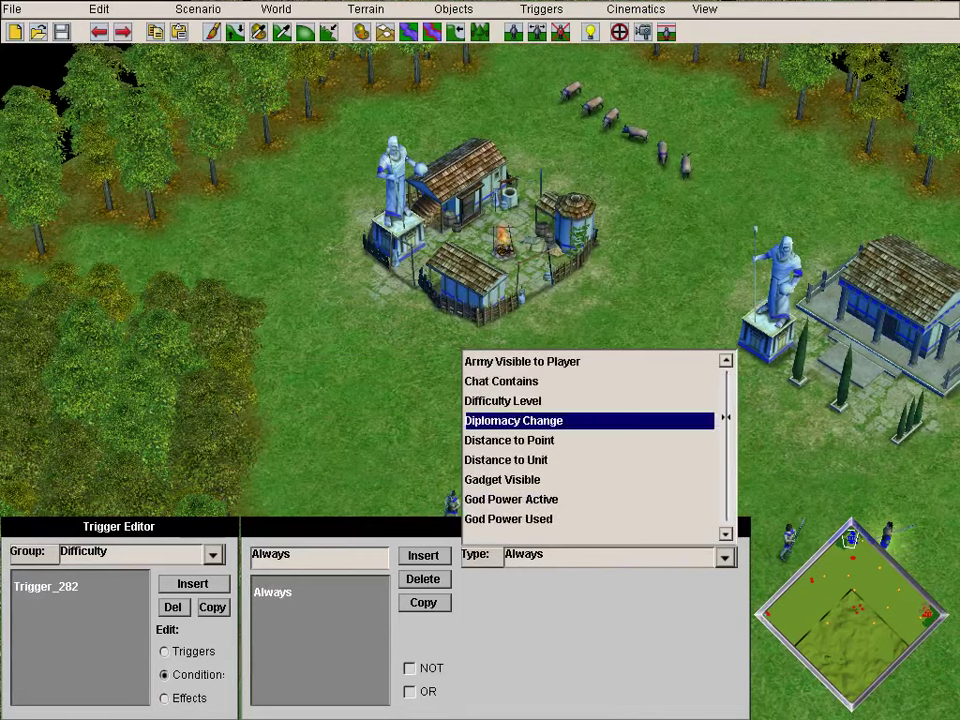
{"action": "left_click", "coordinate": [530, 400]}
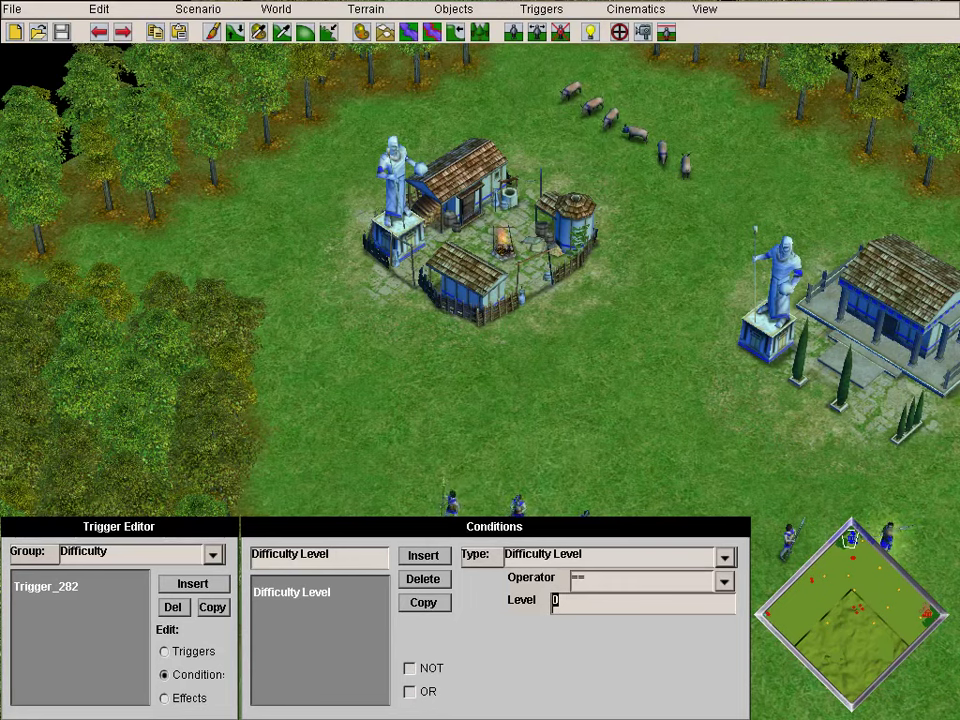
{"action": "key", "text": "BackSpace"}
{"action": "type", "text": "1"}
- Change the difficulty trigger's effect type to Set Tech Status and assign it to player 3
{"action": "left_click", "coordinate": [165, 699]}
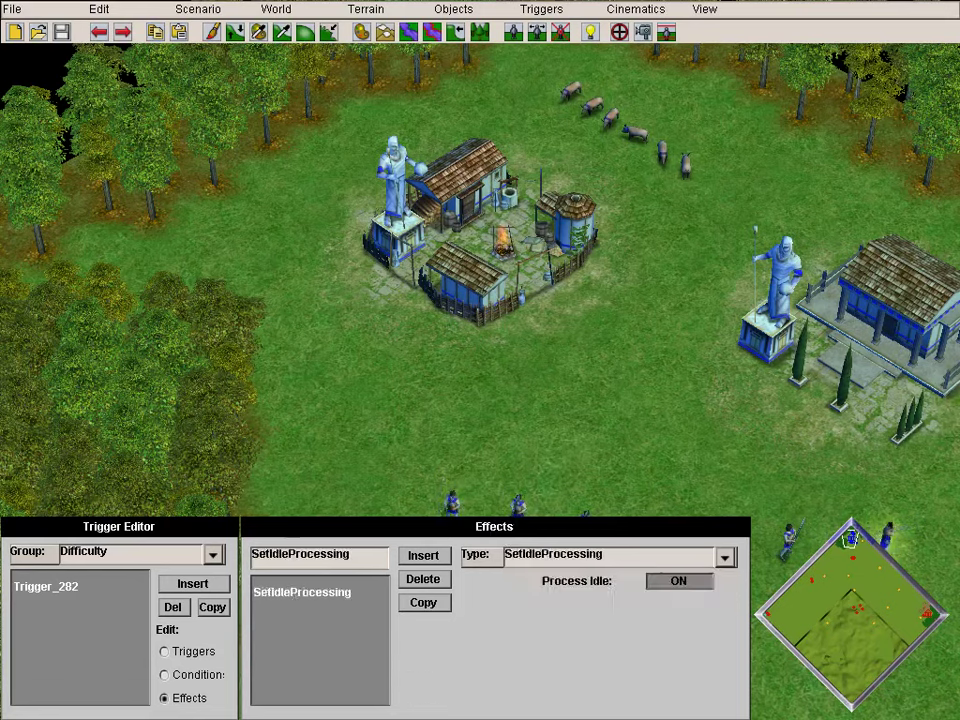
{"action": "left_click", "coordinate": [725, 557]}
{"action": "scroll", "coordinate": [600, 480], "scroll_direction": "down", "scroll_amount": 9}
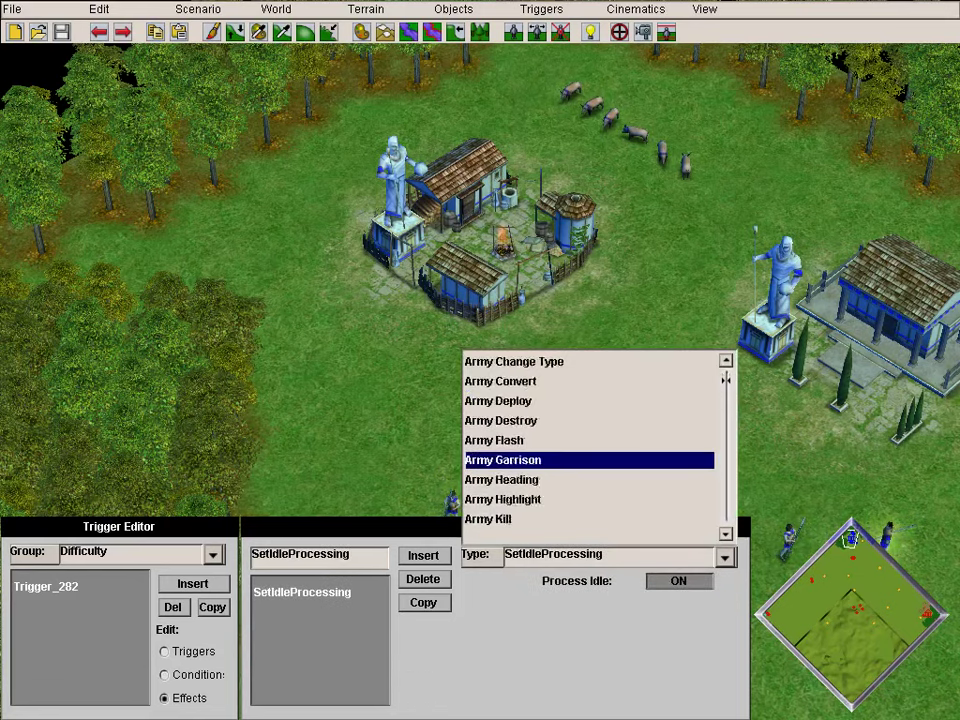
{"action": "scroll", "coordinate": [590, 480], "scroll_direction": "down", "scroll_amount": 5}
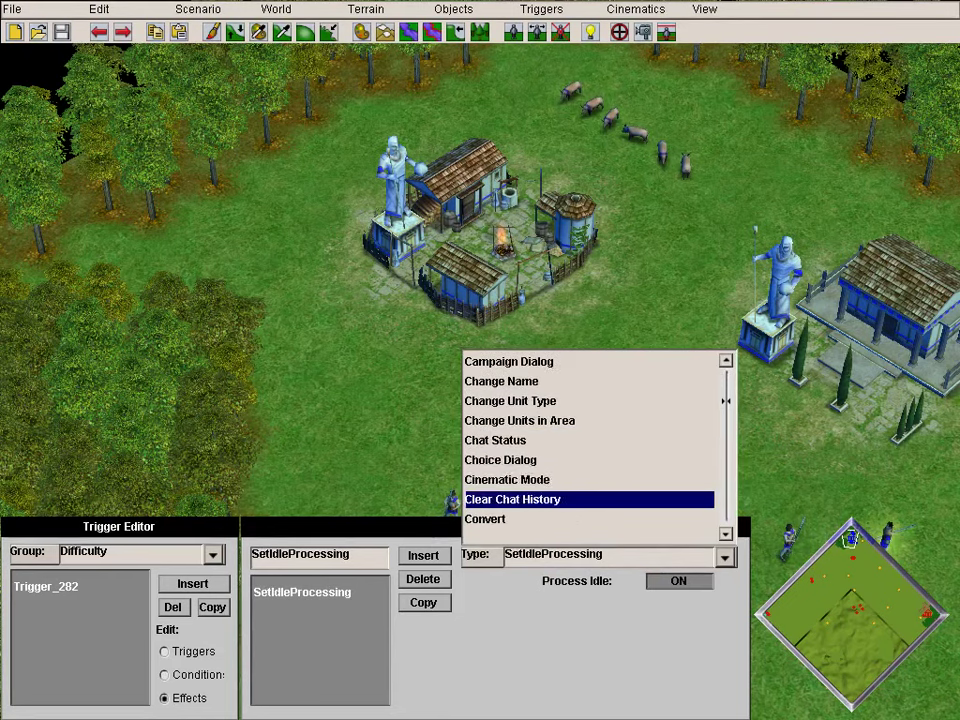
{"action": "scroll", "coordinate": [590, 490], "scroll_direction": "down", "scroll_amount": 15}
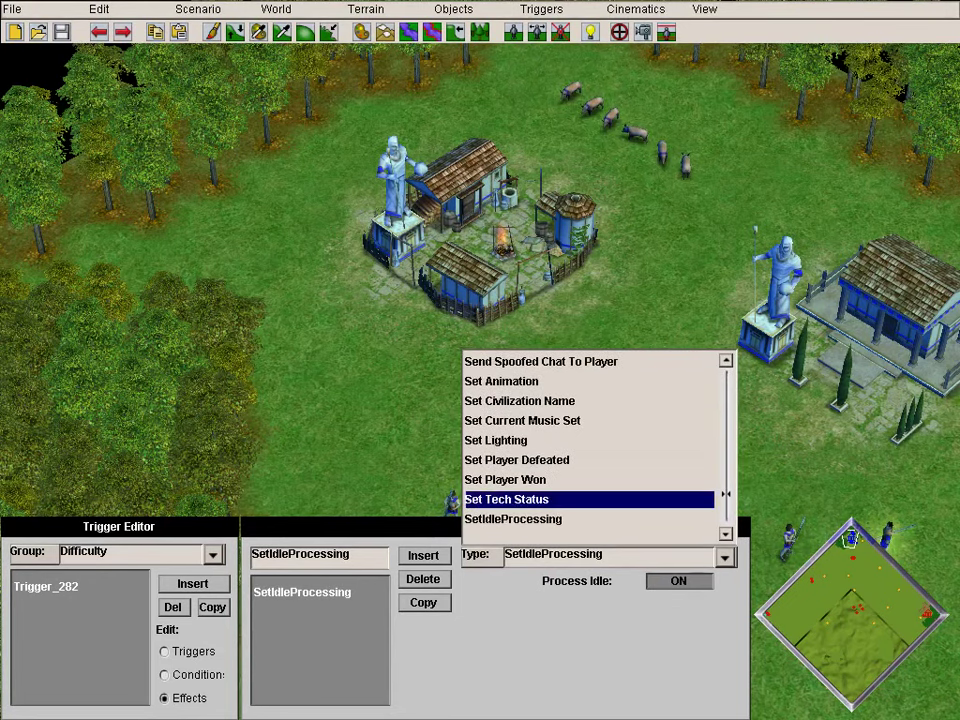
{"action": "left_click", "coordinate": [590, 499]}
{"action": "left_click", "coordinate": [725, 581]}
{"action": "left_click", "coordinate": [620, 425]}
- Choose Engineers as the tech for the difficulty trigger's Set Tech Status effect
{"action": "left_click", "coordinate": [725, 604]}
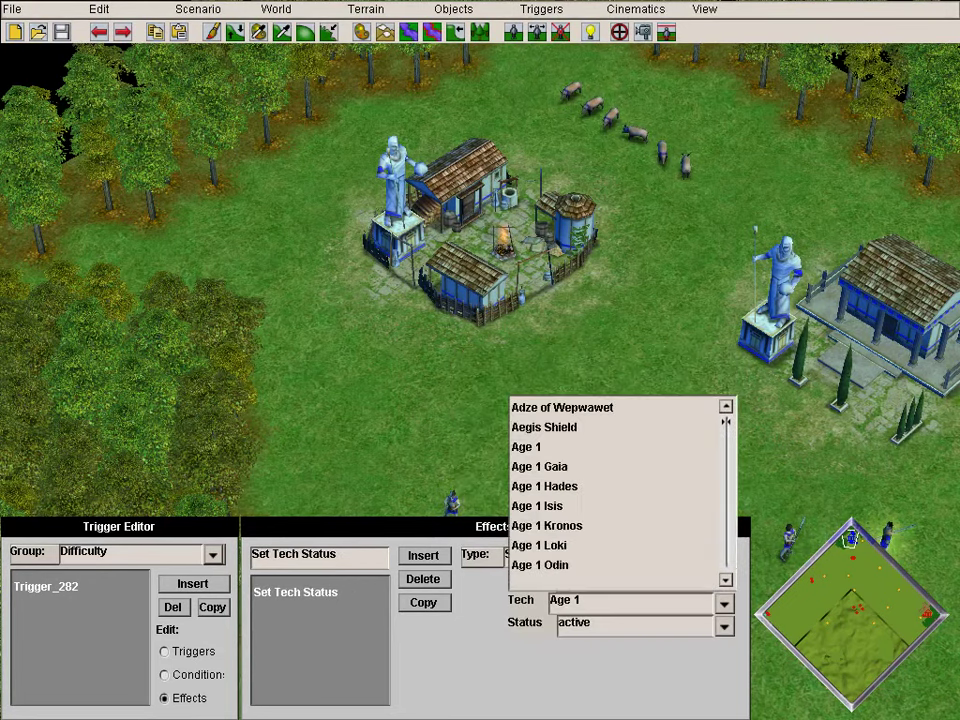
{"action": "scroll", "coordinate": [620, 525], "scroll_direction": "down", "scroll_amount": 2}
{"action": "scroll", "coordinate": [620, 525], "scroll_direction": "down", "scroll_amount": 2}
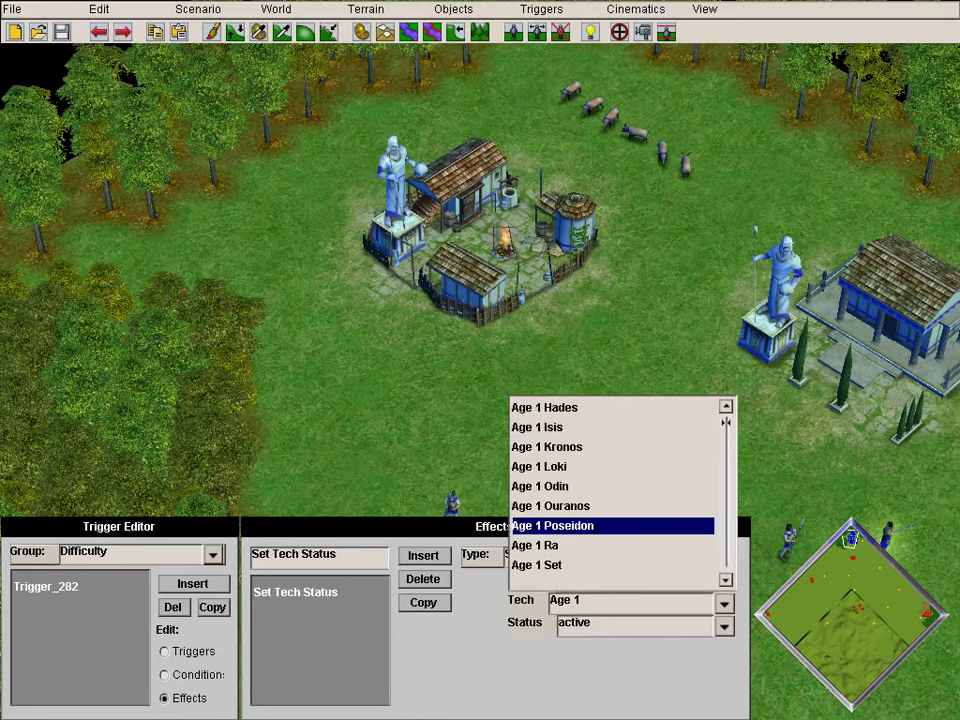
{"action": "scroll", "coordinate": [620, 525], "scroll_direction": "down", "scroll_amount": 20}
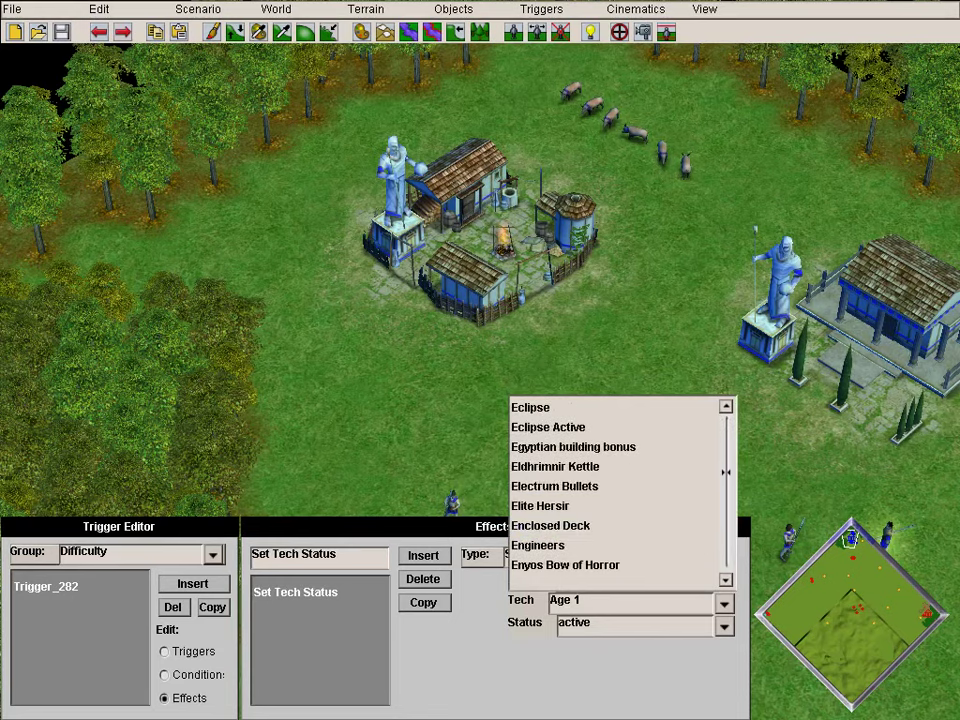
{"action": "left_click", "coordinate": [612, 546]}
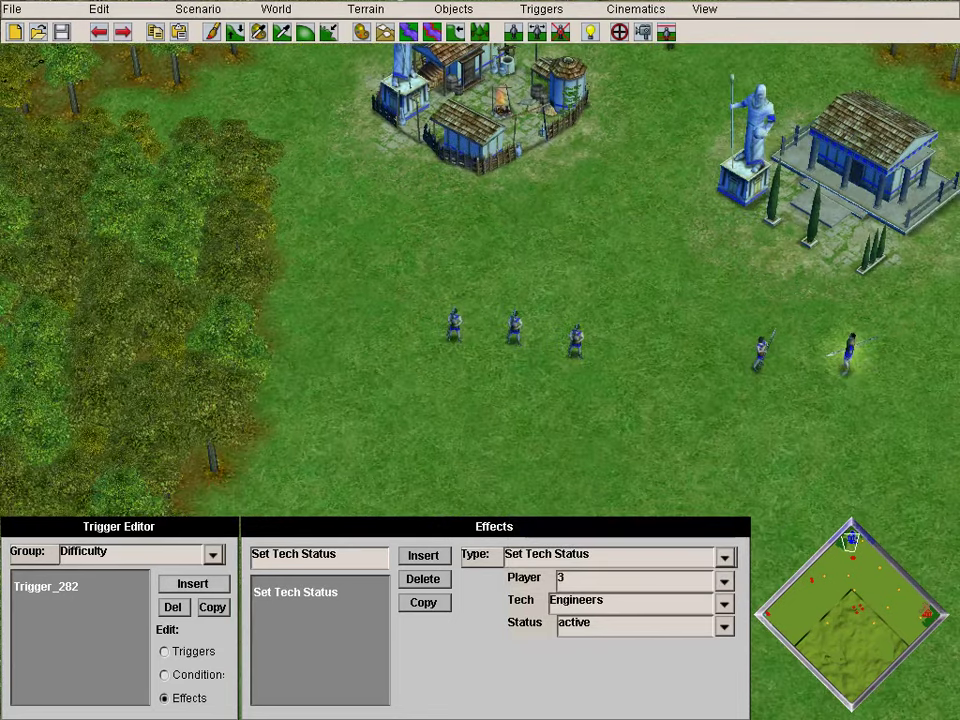
- Insert another trigger in the Difficulty group with a Difficulty Level condition using operator <= and level 2
{"action": "left_click", "coordinate": [193, 583]}
{"action": "left_click", "coordinate": [164, 675]}
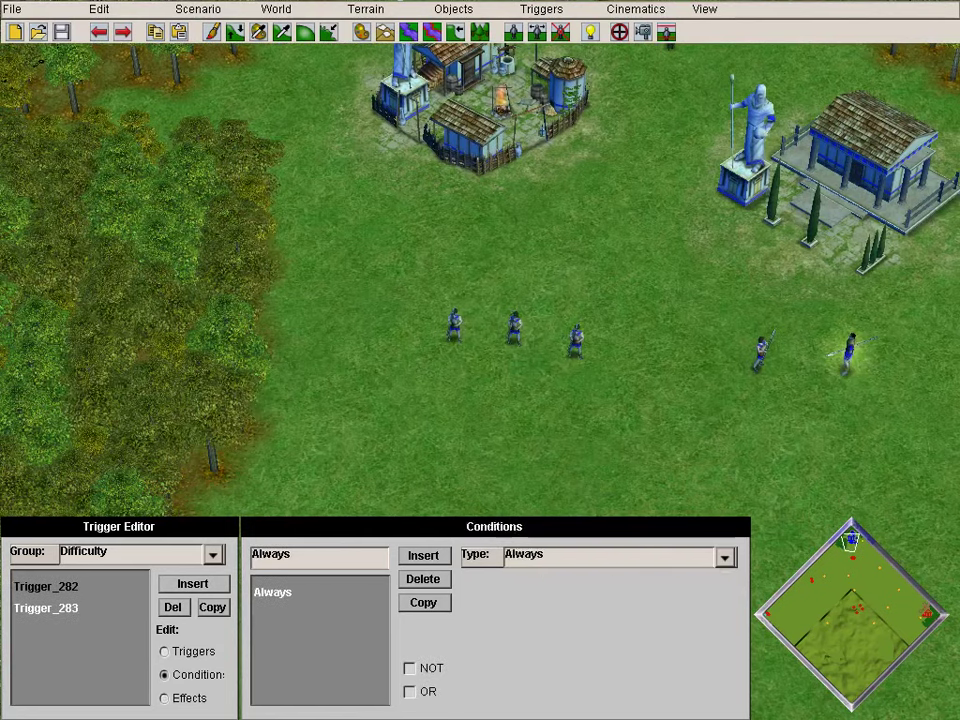
{"action": "left_click", "coordinate": [724, 557]}
{"action": "scroll", "coordinate": [490, 499], "scroll_direction": "down", "scroll_amount": 13}
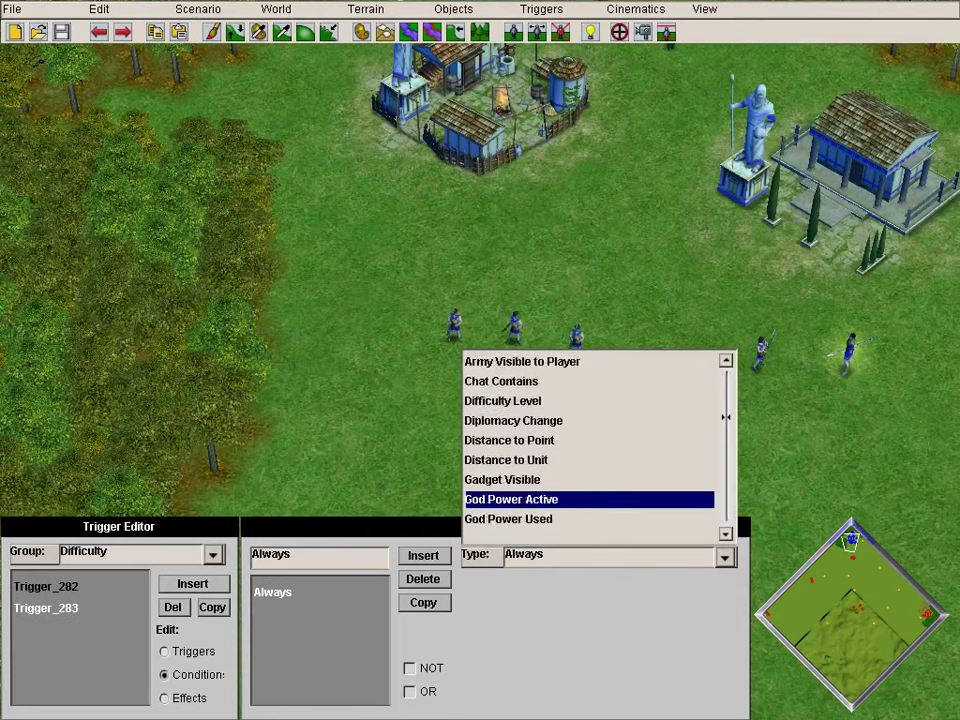
{"action": "scroll", "coordinate": [490, 499], "scroll_direction": "down", "scroll_amount": 3}
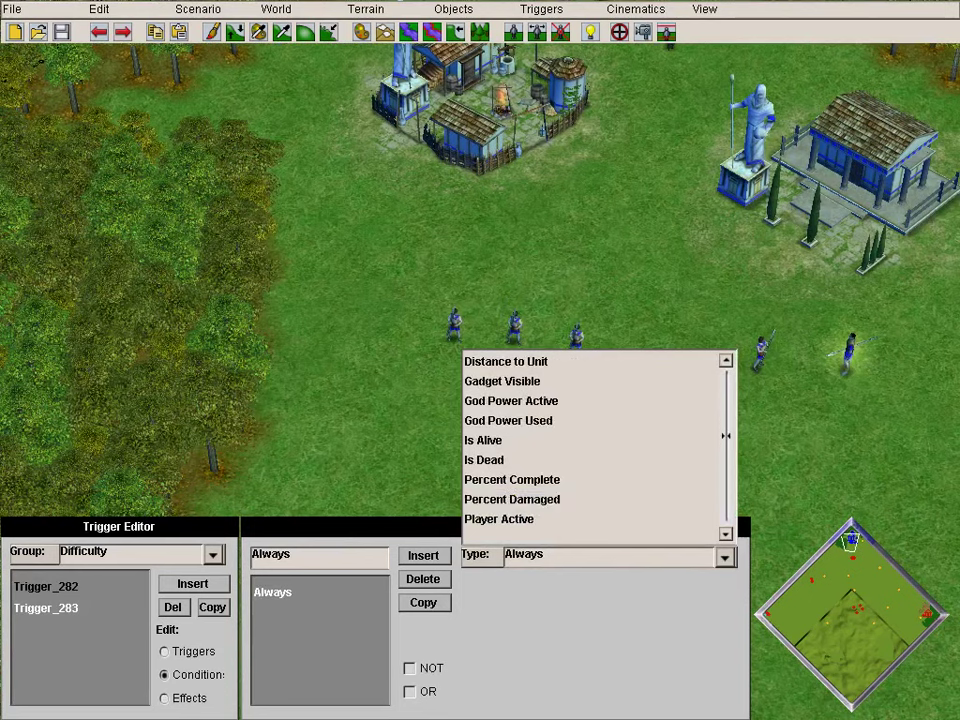
{"action": "scroll", "coordinate": [490, 499], "scroll_direction": "up", "scroll_amount": 3}
{"action": "left_click", "coordinate": [505, 362]}
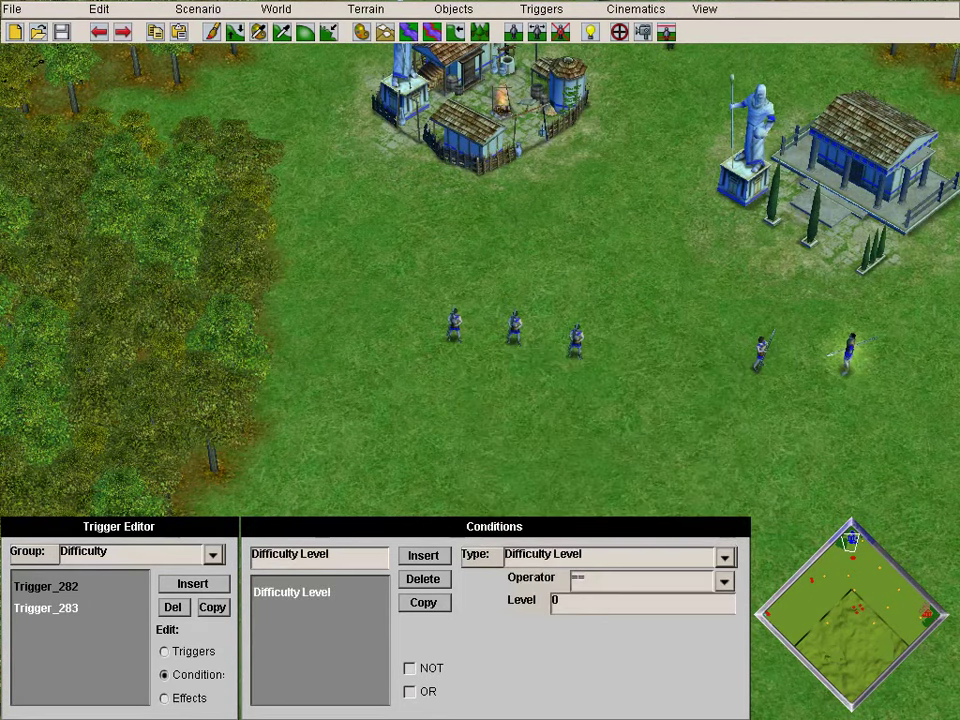
{"action": "type", "text": "2"}
{"action": "left_click", "coordinate": [724, 581]}
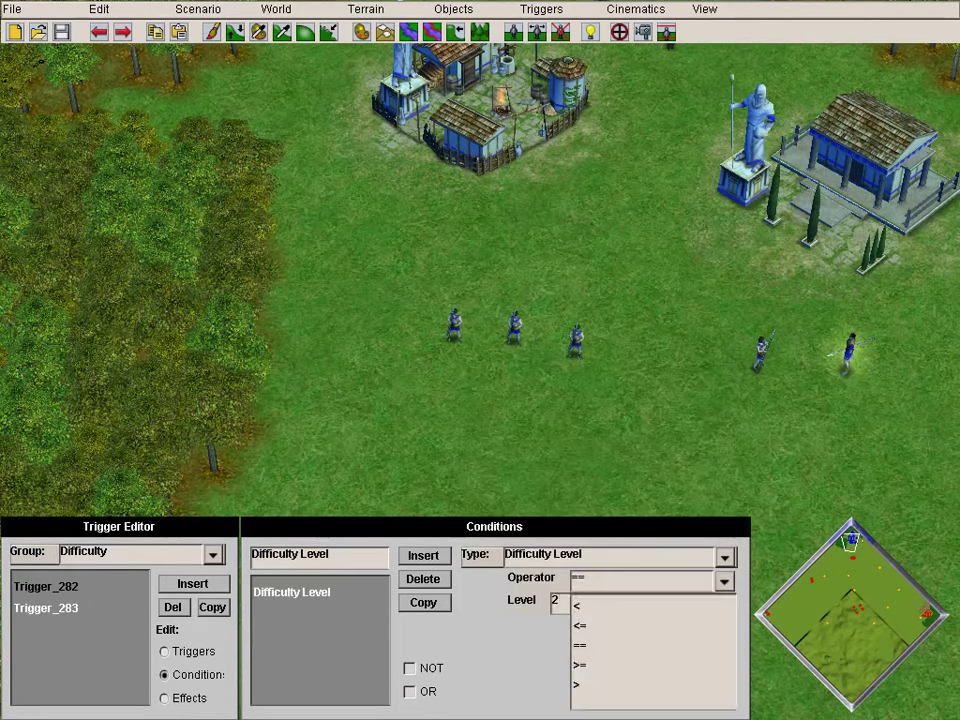
{"action": "left_click", "coordinate": [600, 626]}
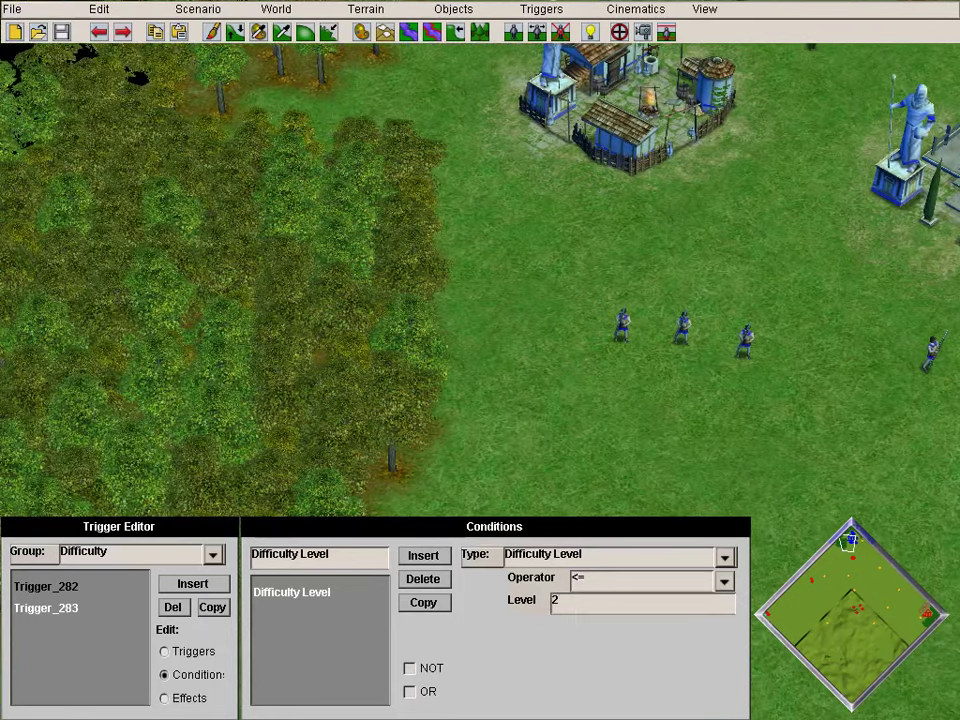
- Change the new difficulty trigger's effect to Set Tech Status, assign it to player 3 and pick its tech
{"action": "left_click", "coordinate": [165, 698]}
{"action": "left_click", "coordinate": [725, 557]}
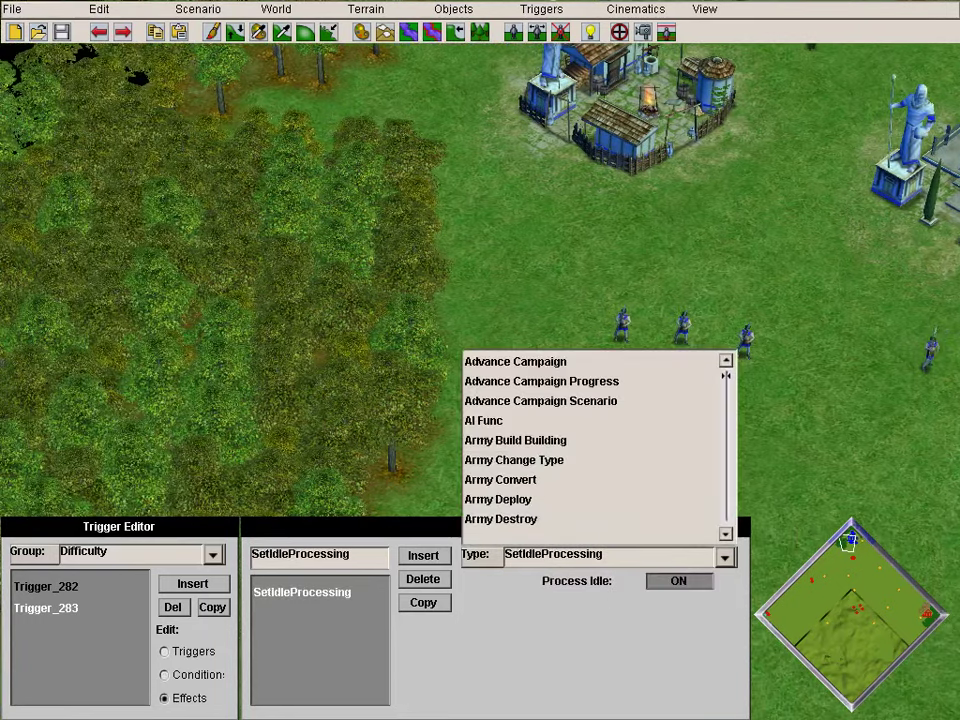
{"action": "left_click_drag", "start_coordinate": [726, 377], "coordinate": [726, 493]}
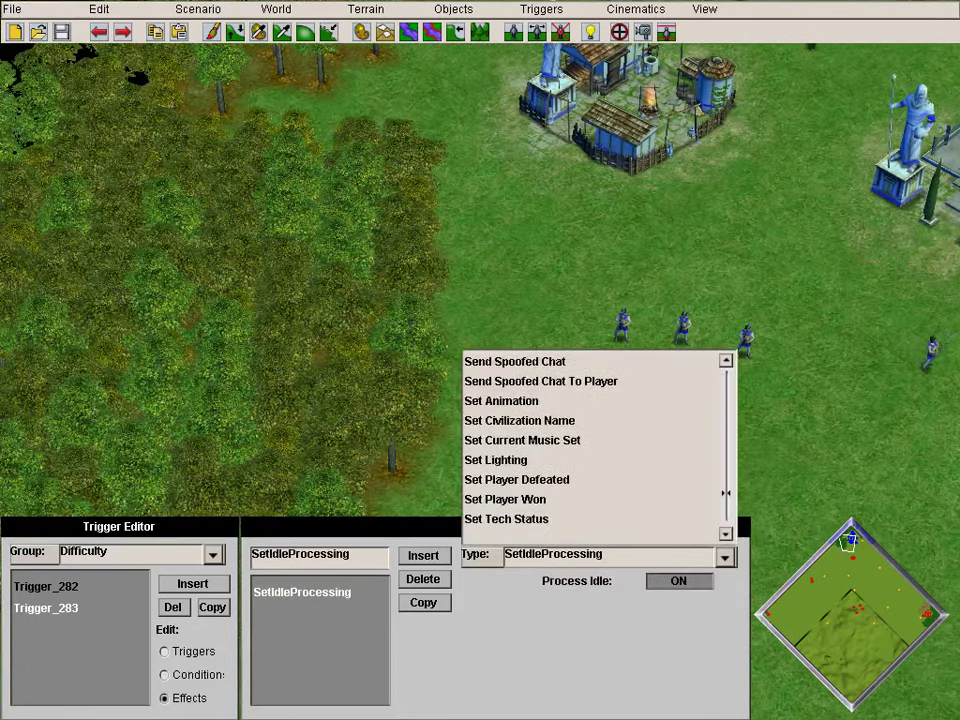
{"action": "left_click", "coordinate": [560, 499]}
{"action": "left_click", "coordinate": [725, 604]}
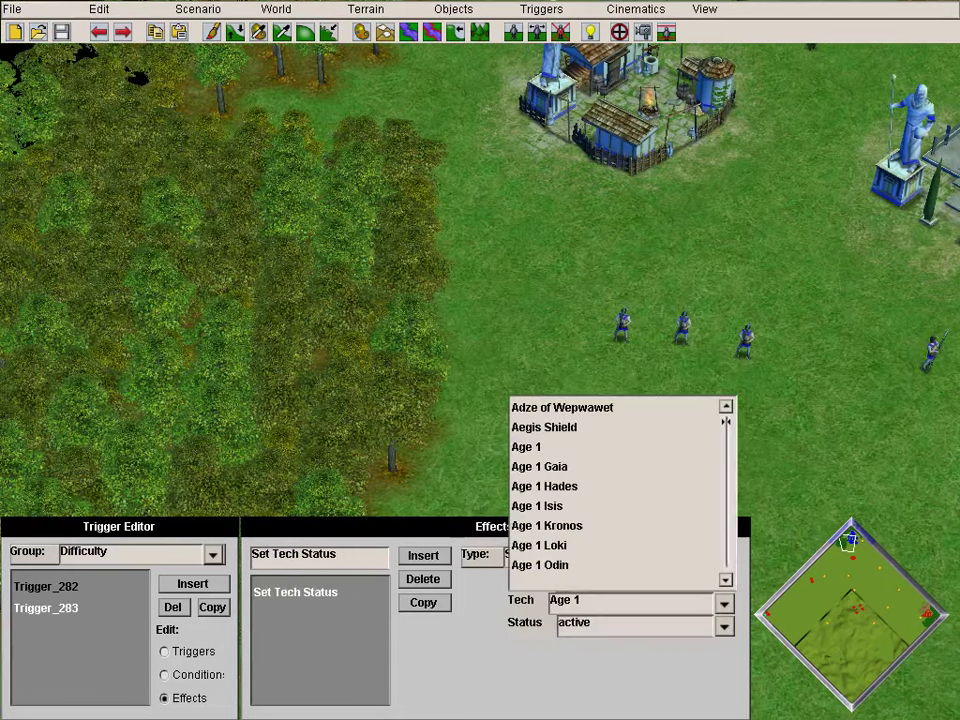
{"action": "left_click", "coordinate": [725, 604]}
{"action": "left_click", "coordinate": [725, 581]}
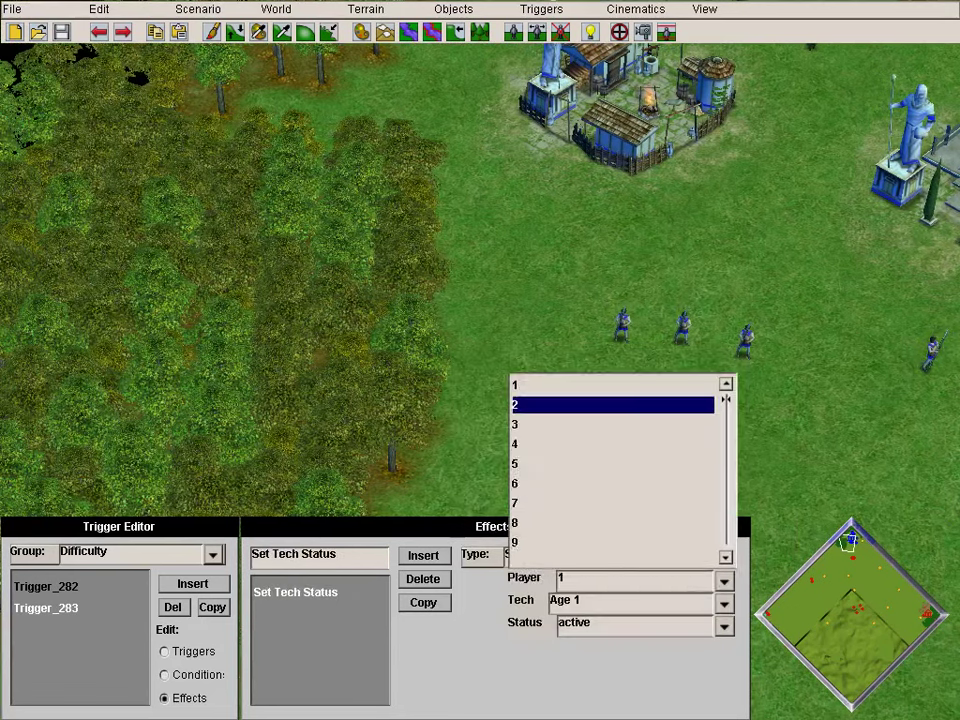
{"action": "left_click", "coordinate": [614, 424]}
{"action": "left_click", "coordinate": [725, 604]}
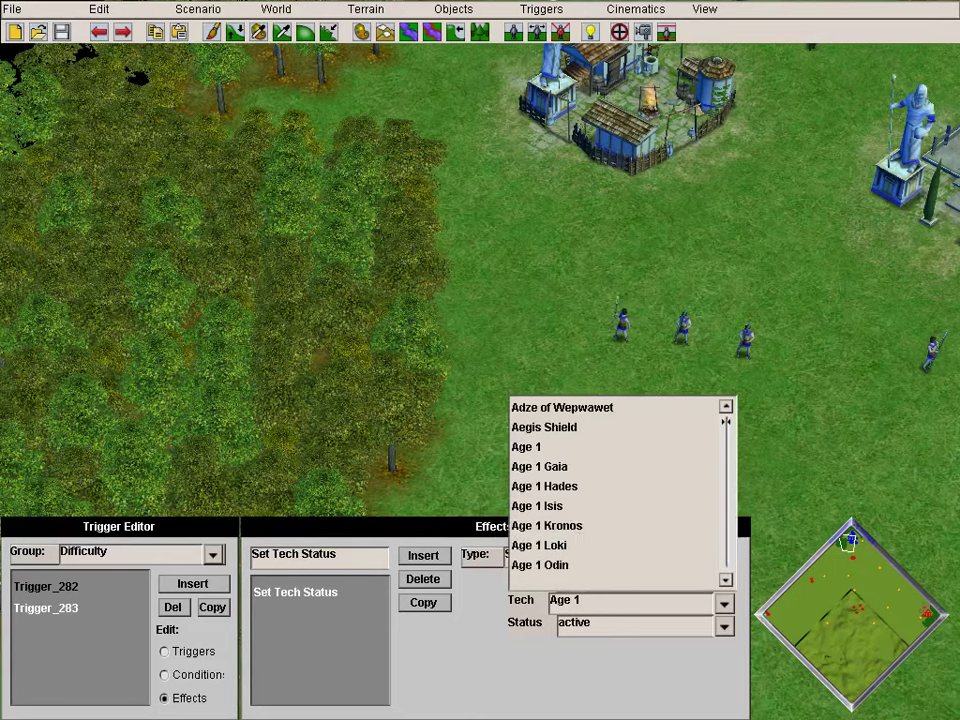
{"action": "left_click", "coordinate": [726, 506]}
{"action": "left_click", "coordinate": [614, 427]}
- Add a second effect of type Set Tech Status to the same difficulty trigger and assign it to player 3
{"action": "left_click", "coordinate": [423, 556]}
{"action": "left_click", "coordinate": [725, 558]}
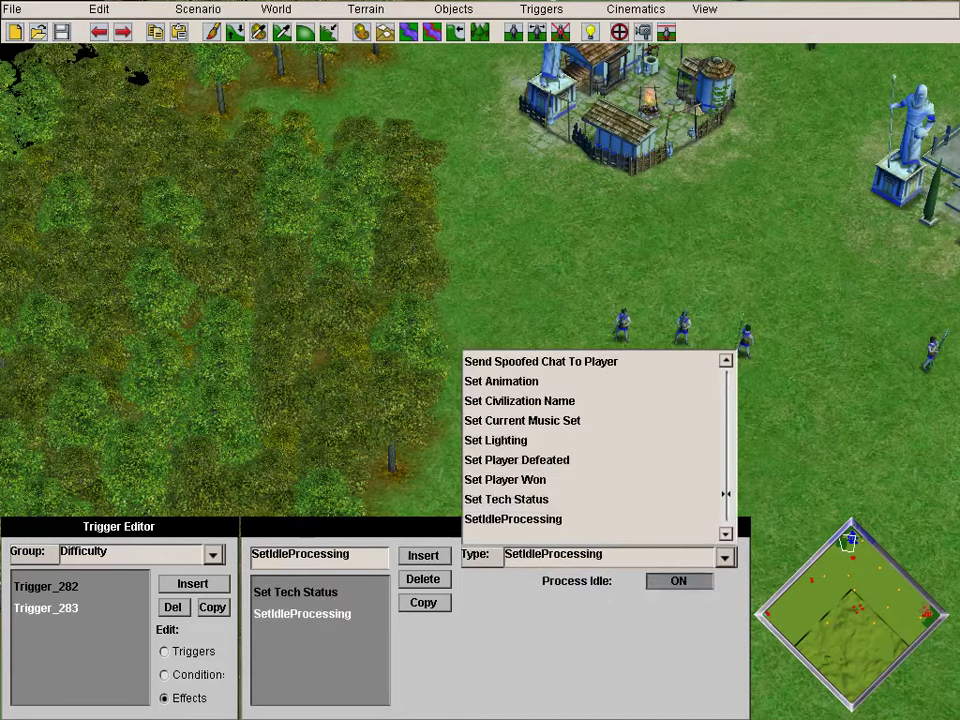
{"action": "left_click", "coordinate": [506, 499]}
{"action": "left_click", "coordinate": [725, 580]}
{"action": "left_click", "coordinate": [614, 424]}
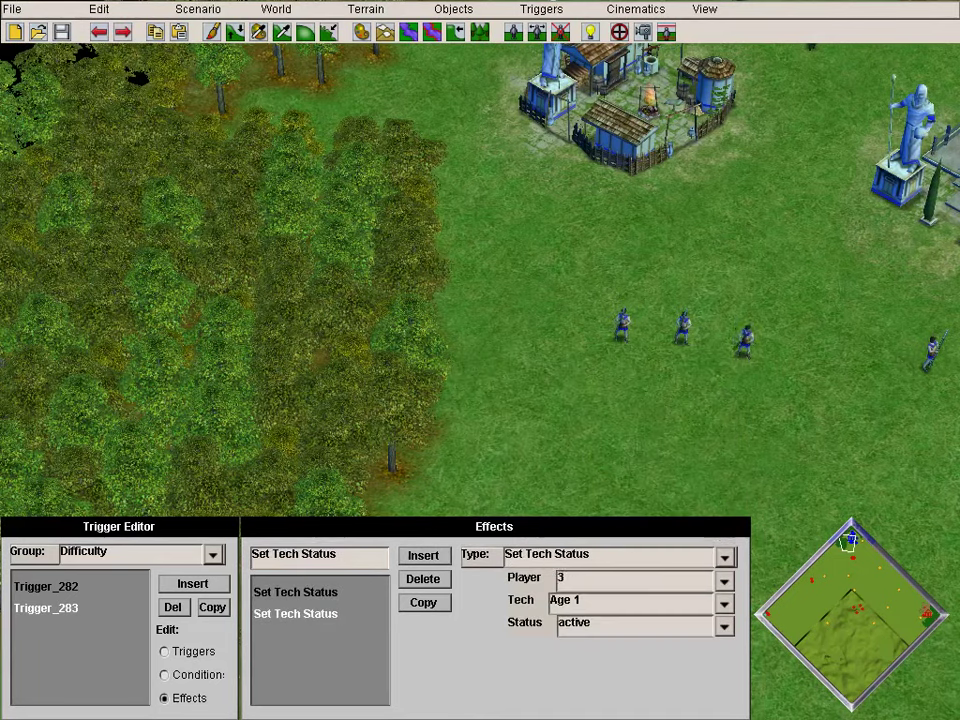
{"action": "left_click", "coordinate": [725, 580]}
- Choose Engineers as the tech for the second Set Tech Status effect
{"action": "left_click", "coordinate": [725, 604]}
{"action": "left_click", "coordinate": [726, 565]}
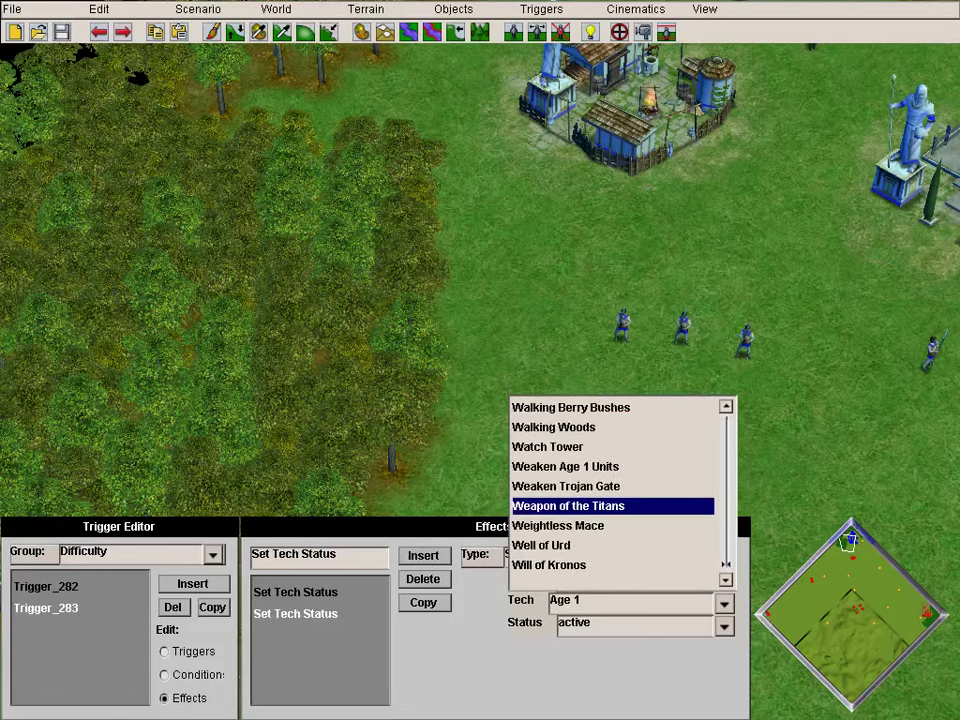
{"action": "left_click", "coordinate": [726, 580]}
{"action": "key", "text": "e"}
{"action": "left_click", "coordinate": [726, 580]}
{"action": "left_click", "coordinate": [614, 545]}
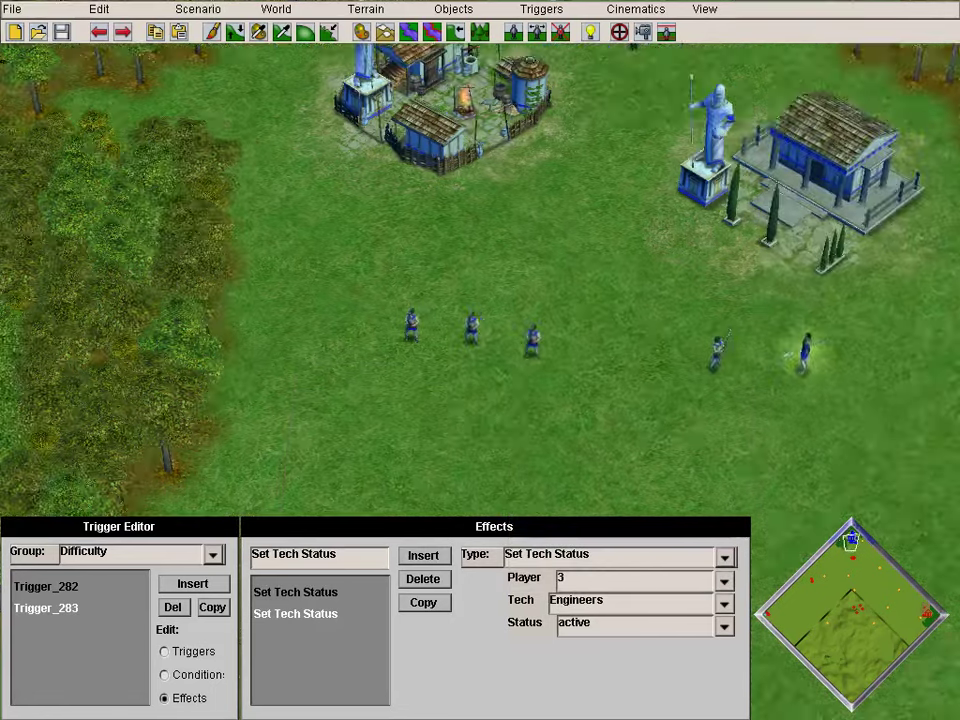
- Leave the trigger editor and start a playtest of the scenario as player 1 at Moderate difficulty
{"action": "left_click", "coordinate": [513, 32]}
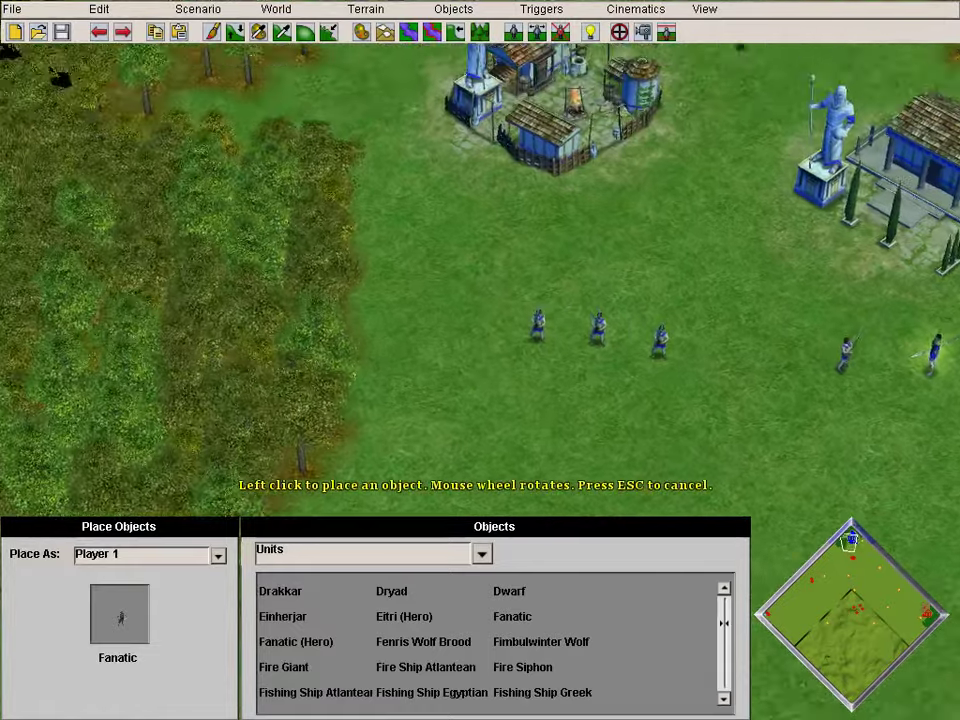
{"action": "left_click", "coordinate": [197, 9]}
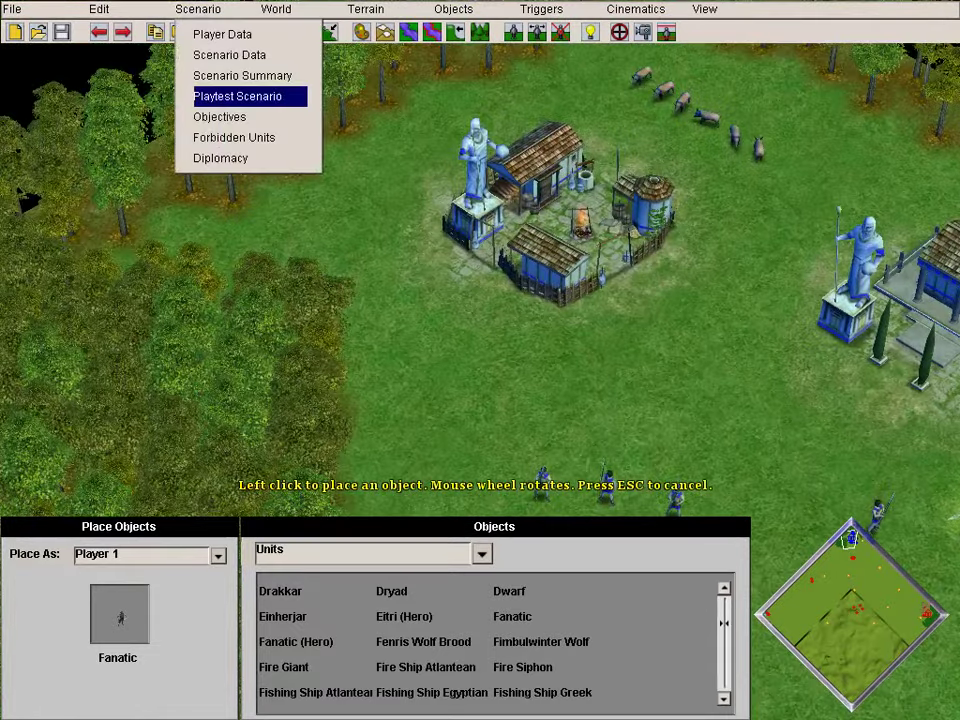
{"action": "left_click", "coordinate": [251, 94]}
{"action": "left_click", "coordinate": [547, 268]}
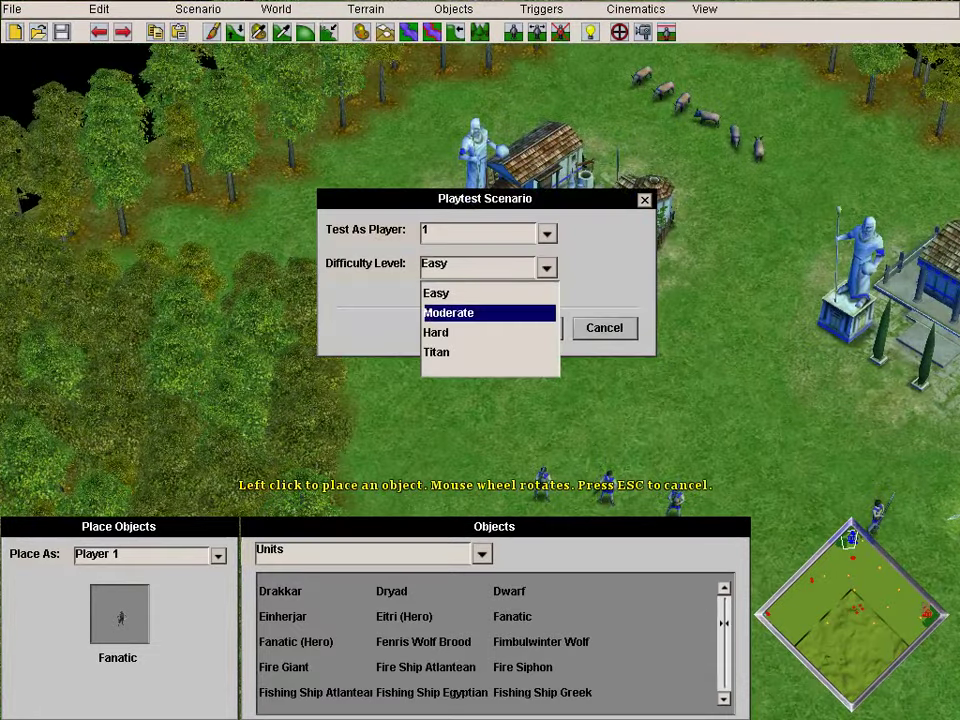
{"action": "left_click", "coordinate": [449, 313]}
{"action": "left_click", "coordinate": [527, 328]}
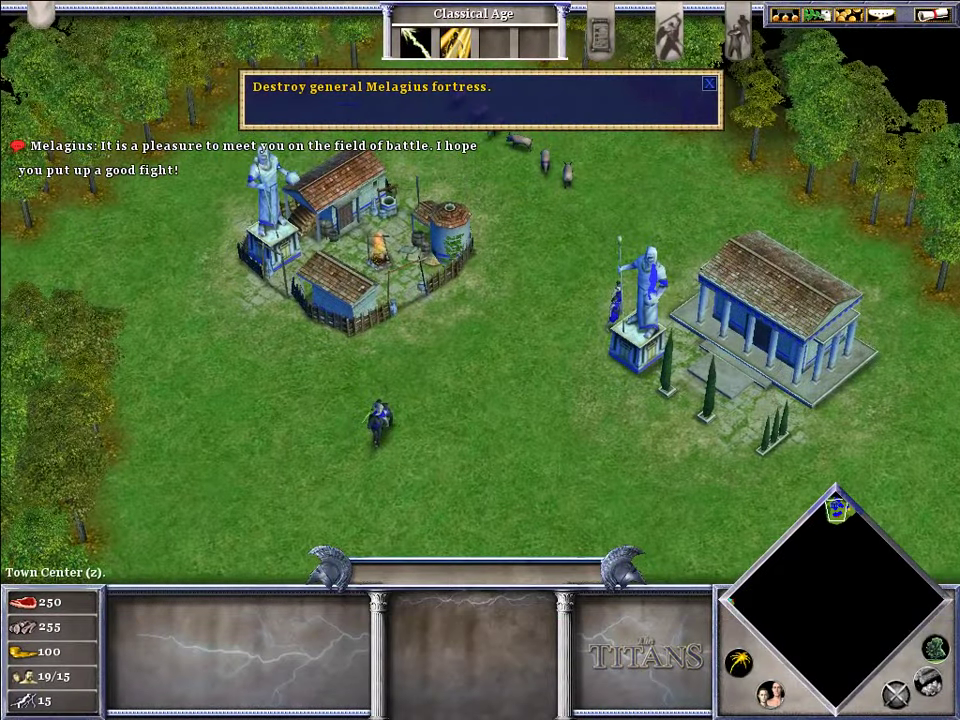
- Send the Minotaur toward the fight near the Town Center and select the Temple
{"action": "left_click", "coordinate": [352, 254]}
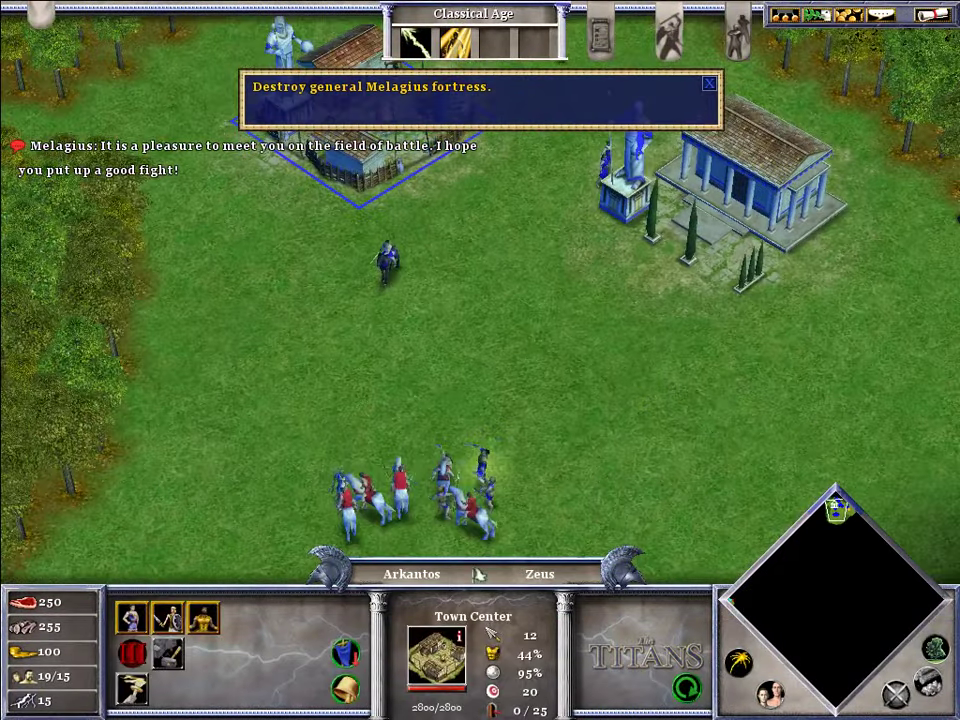
{"action": "left_click", "coordinate": [440, 340]}
{"action": "left_click", "coordinate": [362, 165]}
{"action": "left_click", "coordinate": [892, 260]}
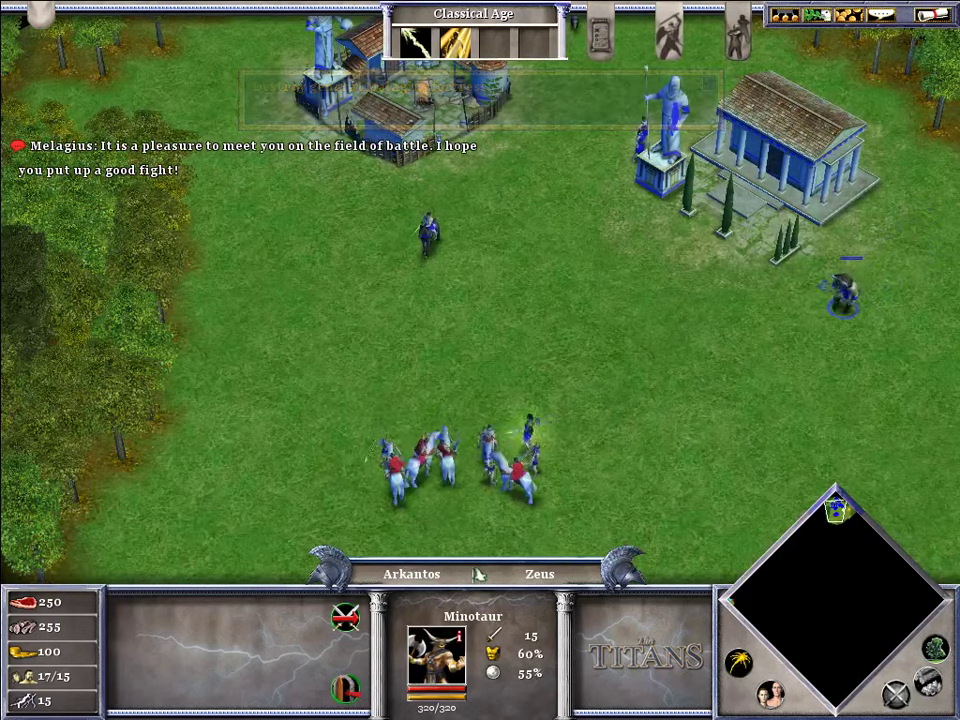
{"action": "left_click", "coordinate": [740, 290]}
{"action": "left_click", "coordinate": [785, 150]}
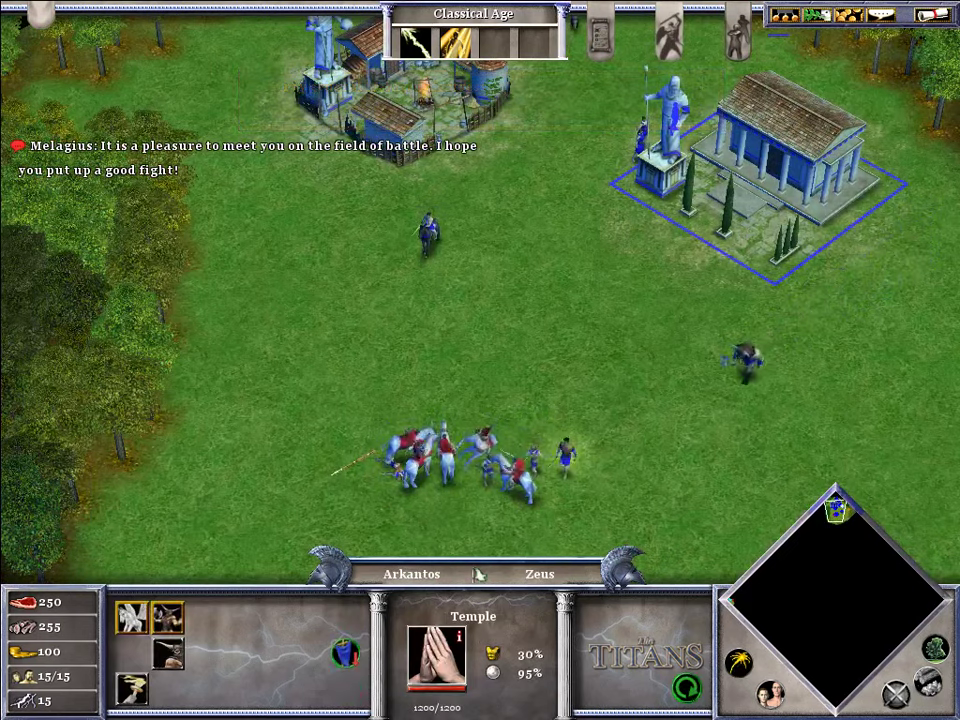
{"action": "right_click", "coordinate": [499, 333]}
- Select the three villagers beside the Temple and send them to gather food from the pigs
{"action": "key", "text": "Up"}
{"action": "double_click", "coordinate": [654, 270]}
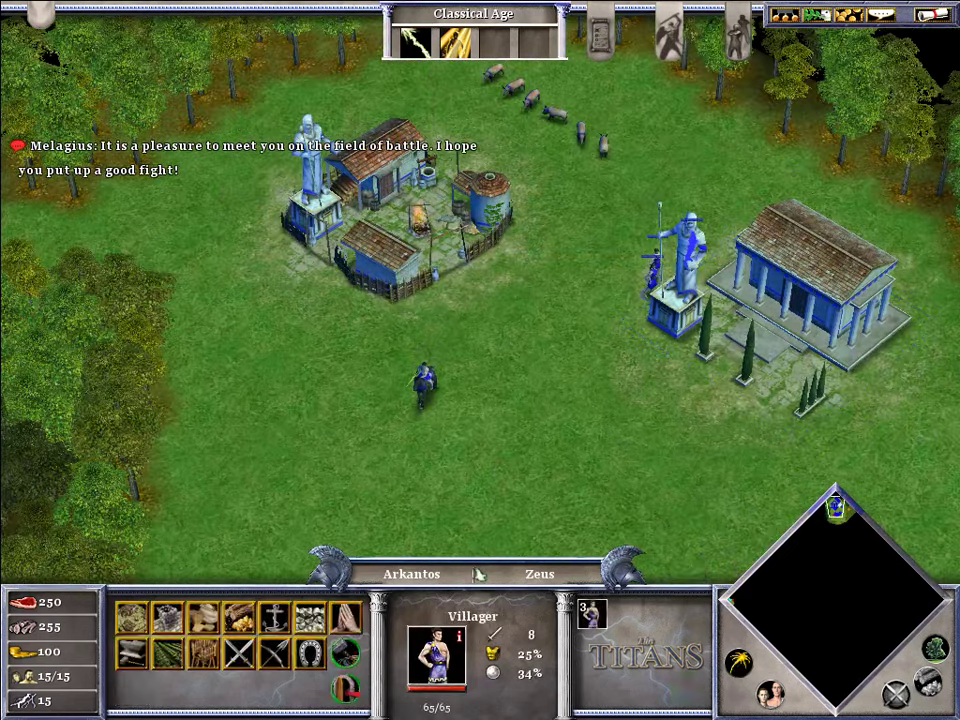
{"action": "right_click", "coordinate": [580, 135]}
- Queue four villagers at the Town Center
{"action": "left_click", "coordinate": [465, 168]}
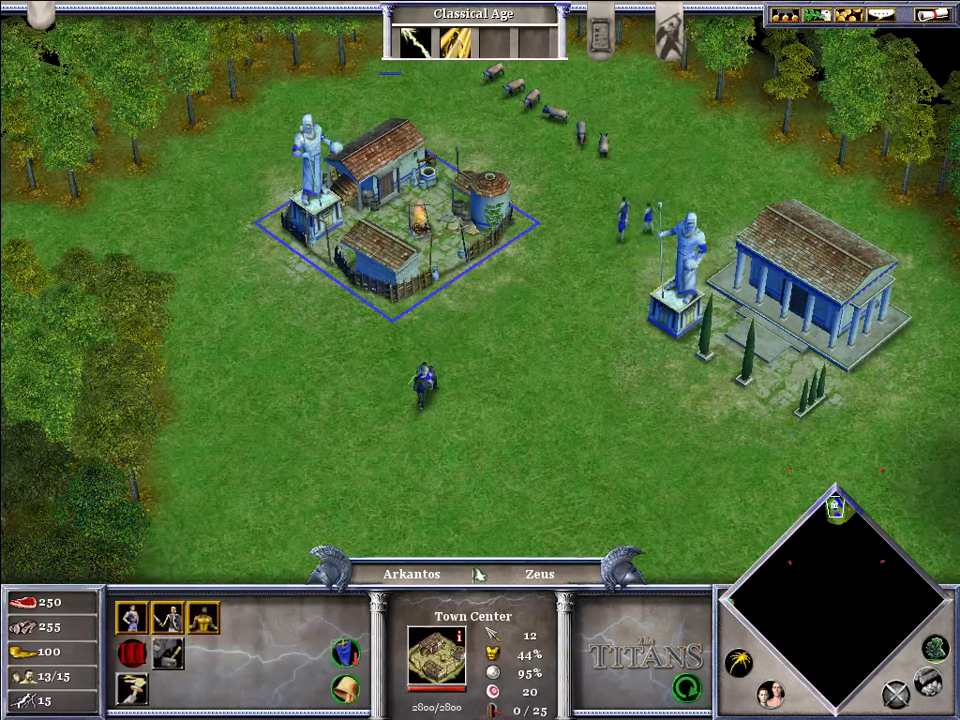
{"action": "left_click", "coordinate": [131, 618]}
{"action": "left_click", "coordinate": [131, 618]}
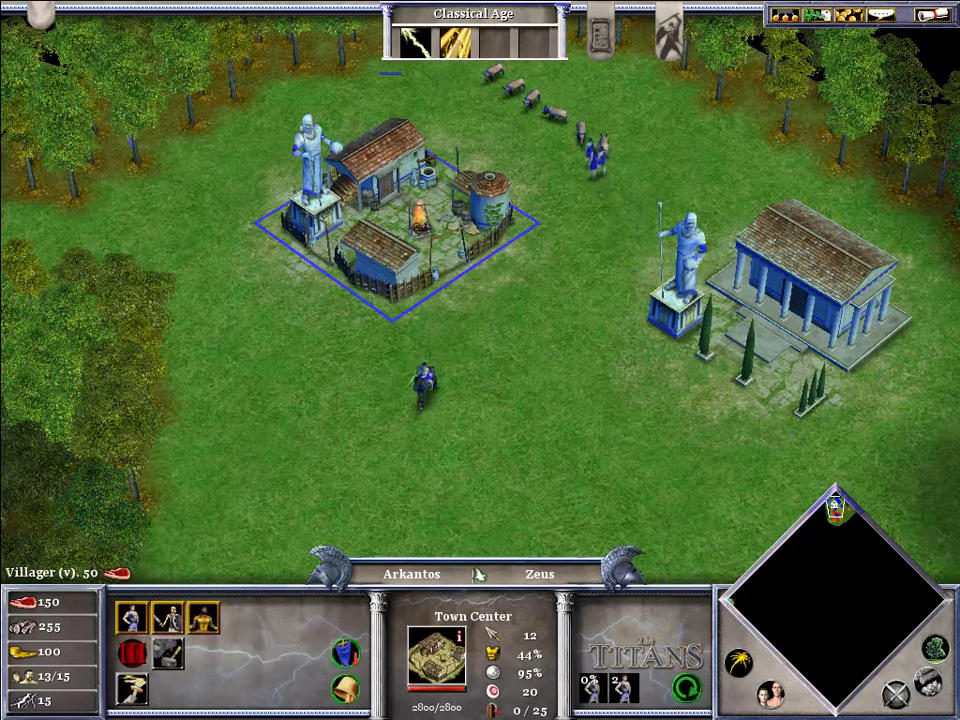
{"action": "left_click", "coordinate": [131, 618]}
{"action": "left_click", "coordinate": [131, 618]}
- Review the scenario's objectives and spotlight pages, and close the objectives window
{"action": "left_click", "coordinate": [184, 398]}
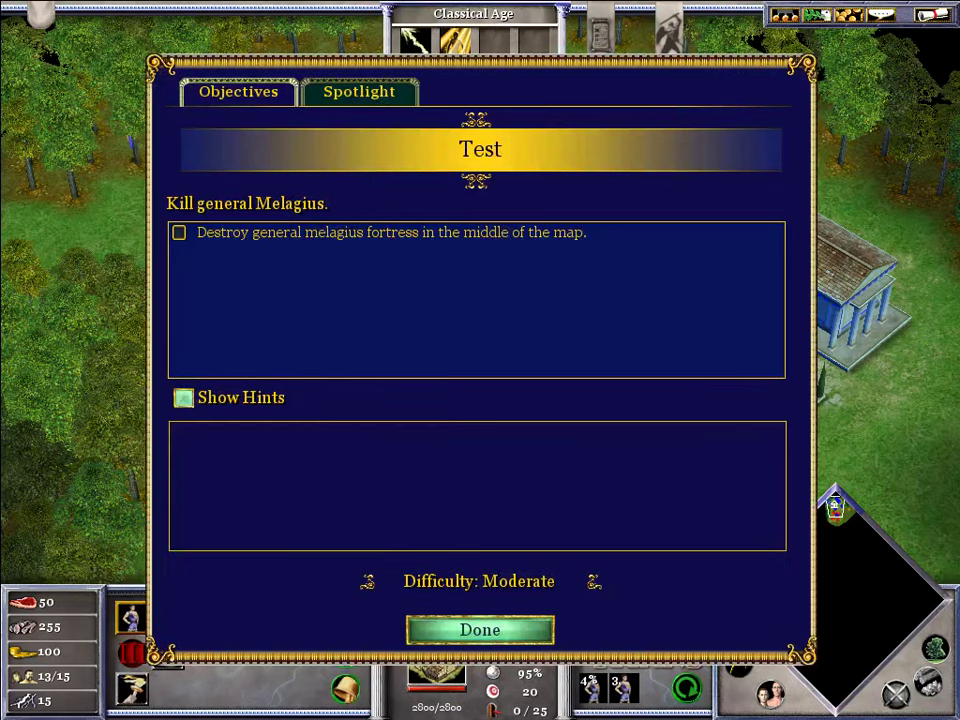
{"action": "left_click", "coordinate": [359, 92]}
{"action": "left_click", "coordinate": [238, 92]}
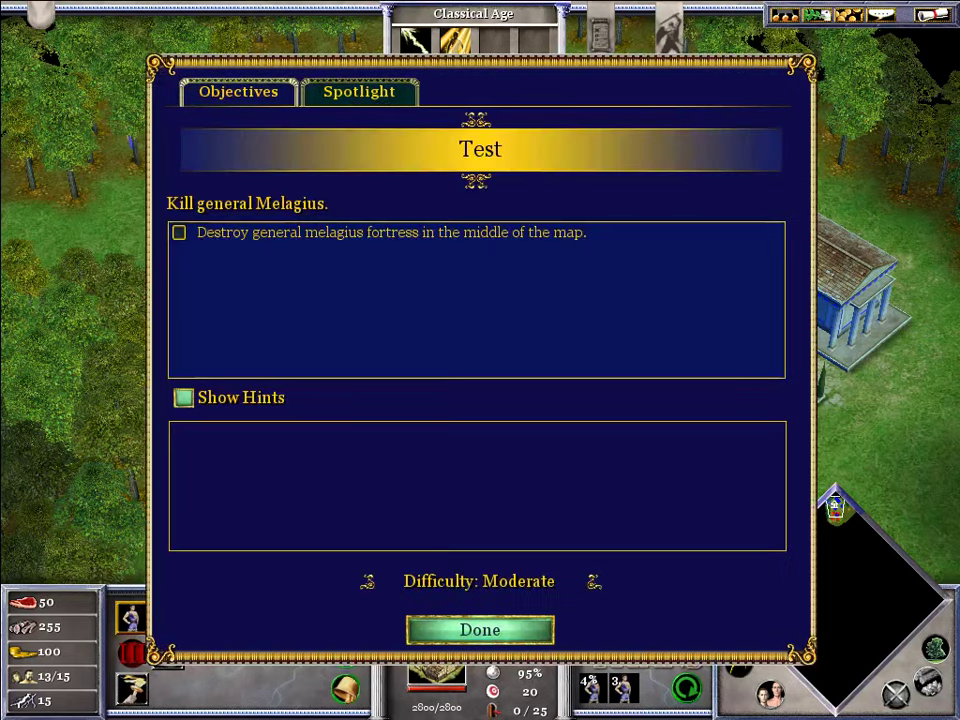
{"action": "left_click", "coordinate": [480, 630]}
- Send the Minotaur to scout the map's upper-left edge and order Arkantos and the Medium Hoplite to a spot near the base
{"action": "left_click", "coordinate": [398, 318]}
{"action": "left_click_drag", "start_coordinate": [383, 296], "coordinate": [520, 376]}
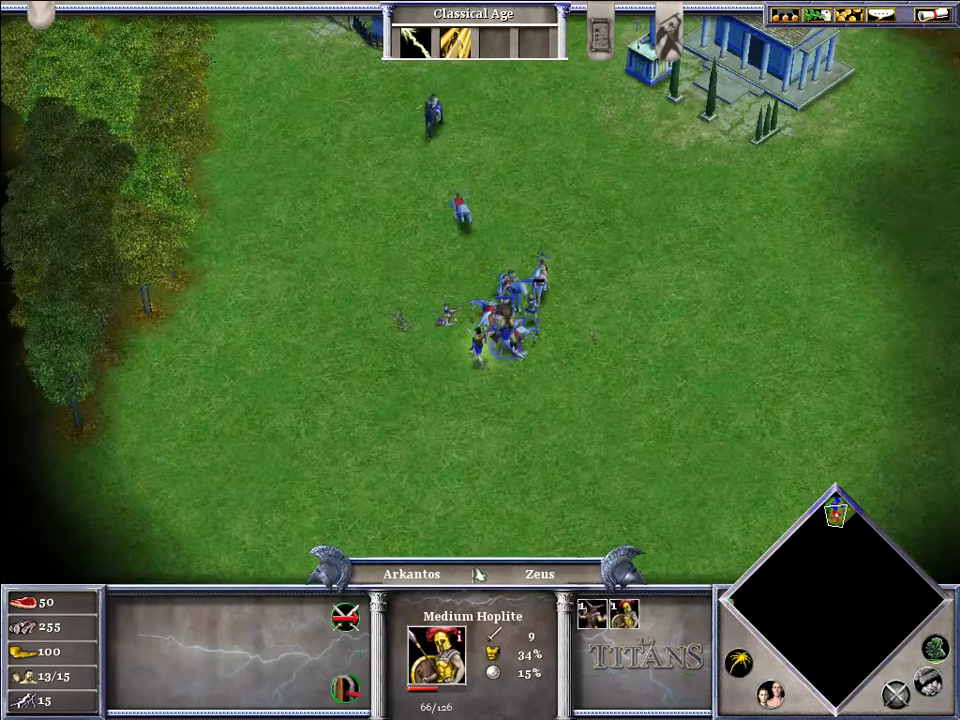
{"action": "left_click", "coordinate": [498, 308]}
{"action": "right_click", "coordinate": [797, 561]}
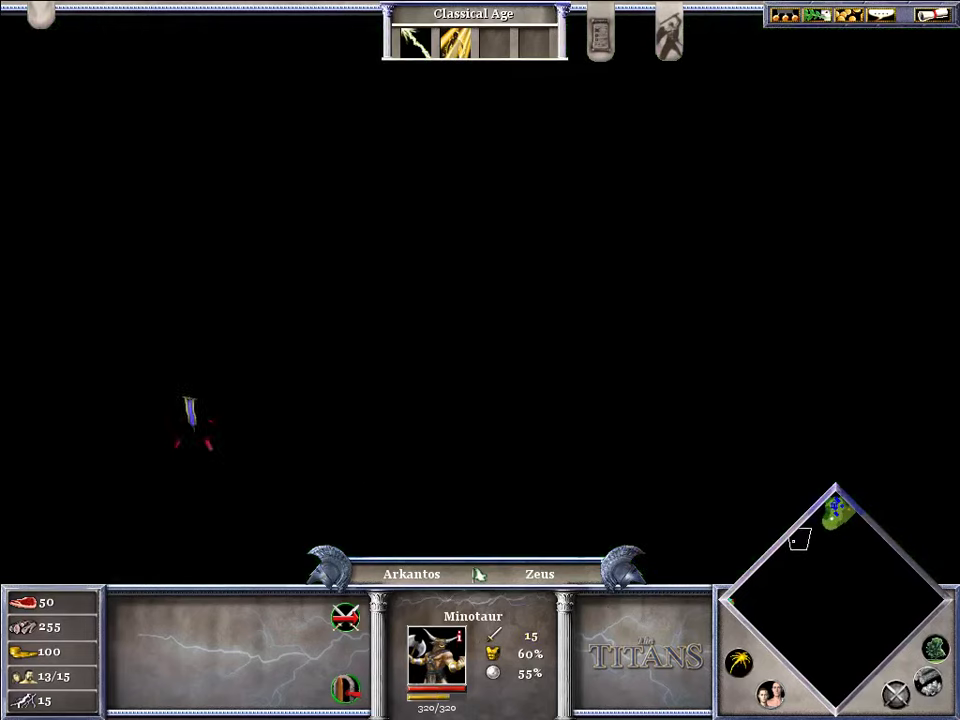
{"action": "key", "text": "1"}
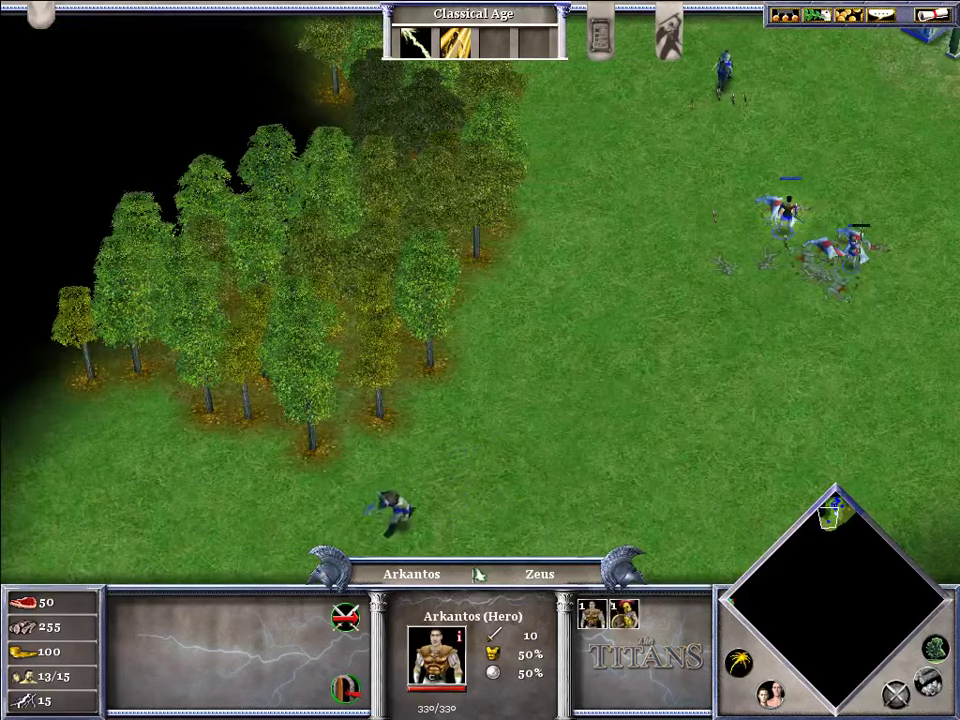
{"action": "right_click", "coordinate": [836, 520]}
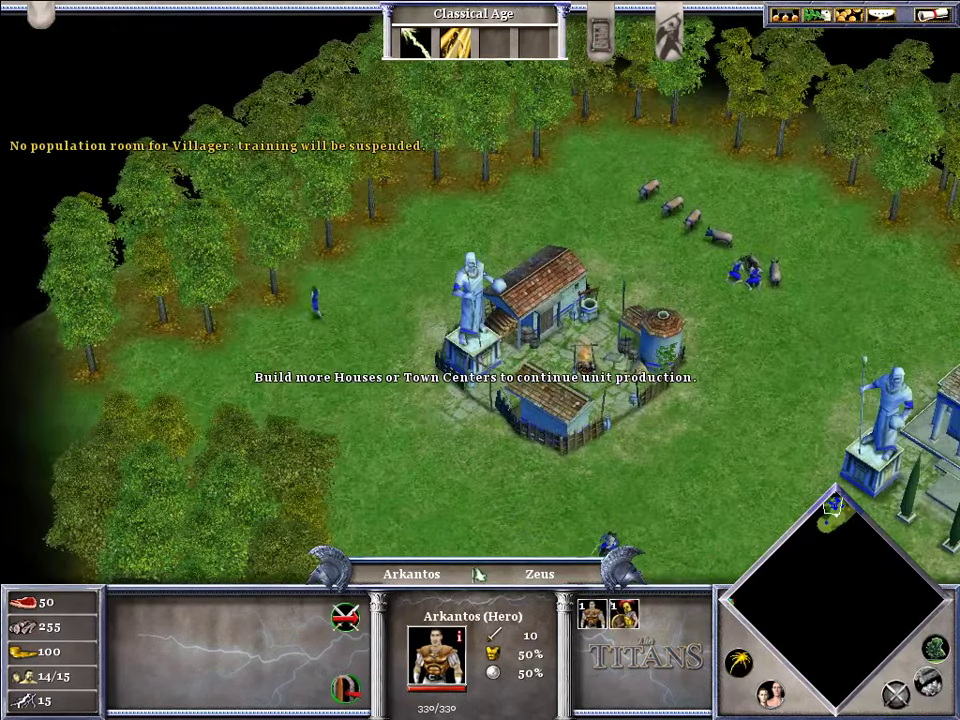
- Have the villager at the forest edge build a Storehouse between the trees and the Town Center
{"action": "left_click_drag", "start_coordinate": [235, 227], "coordinate": [351, 323]}
{"action": "left_click", "coordinate": [239, 618]}
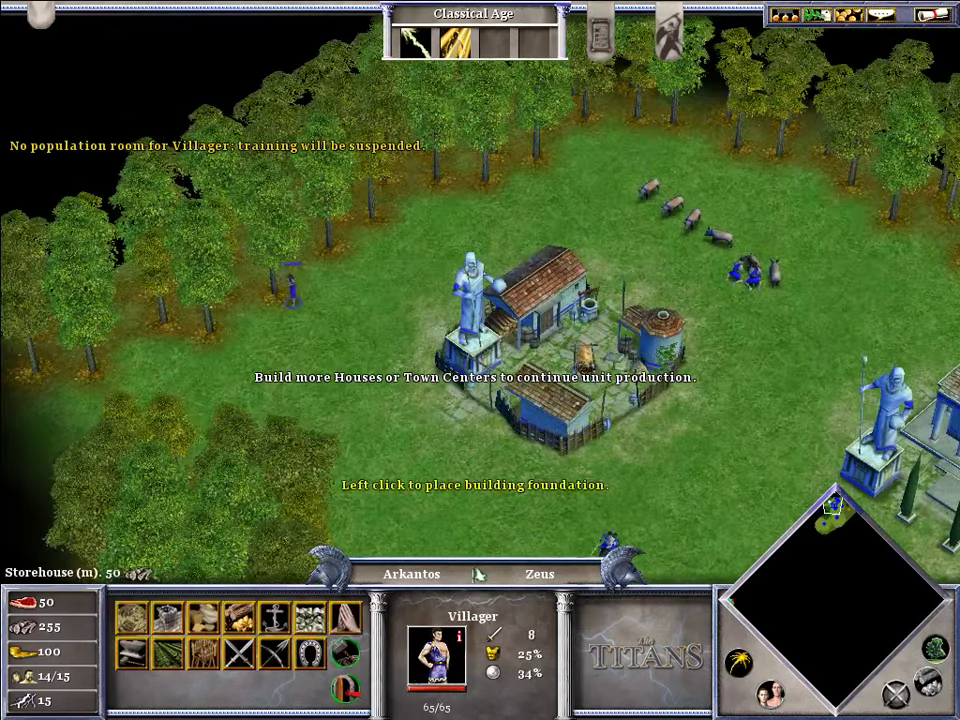
{"action": "left_click", "coordinate": [387, 274]}
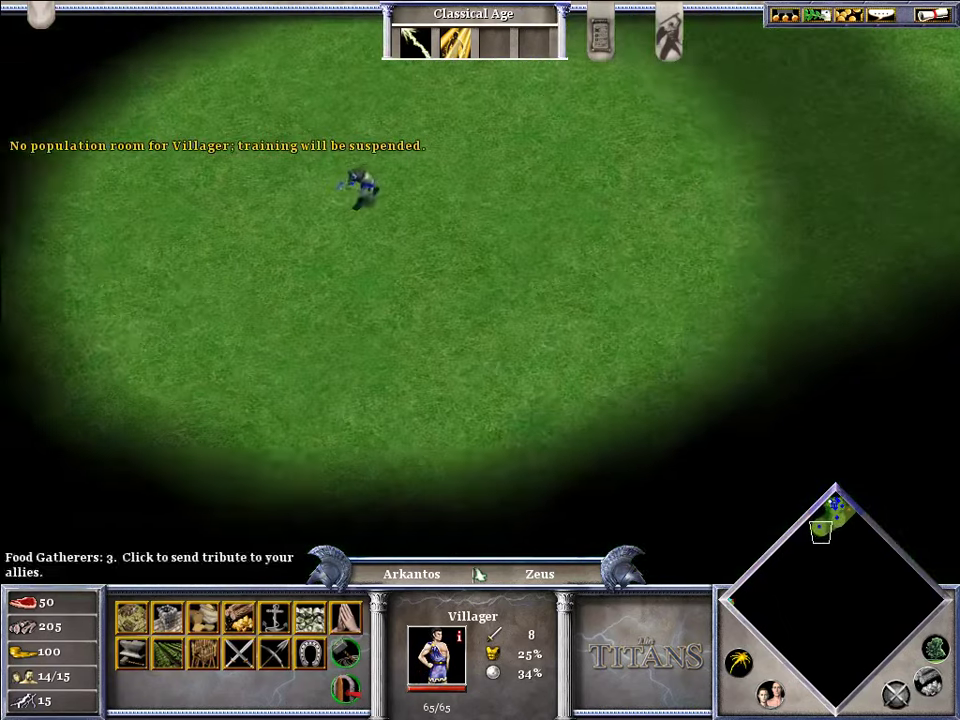
- Have a villager gathering from the pigs build a House on the open grass beyond the Town Center, near the forest
{"action": "left_click_drag", "start_coordinate": [169, 114], "coordinate": [448, 452]}
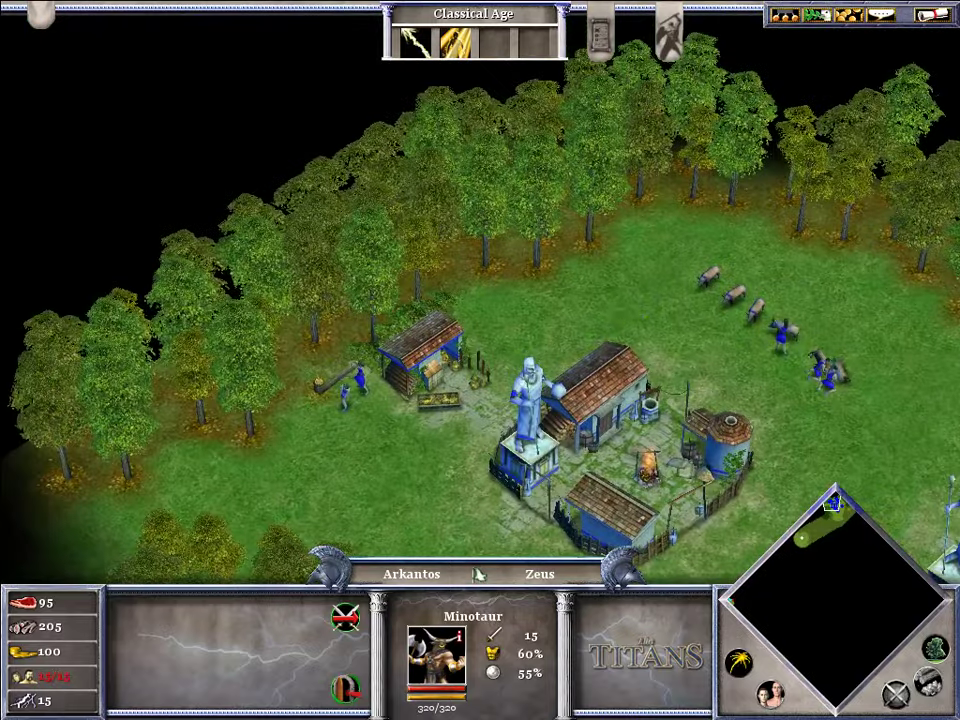
{"action": "left_click", "coordinate": [783, 338]}
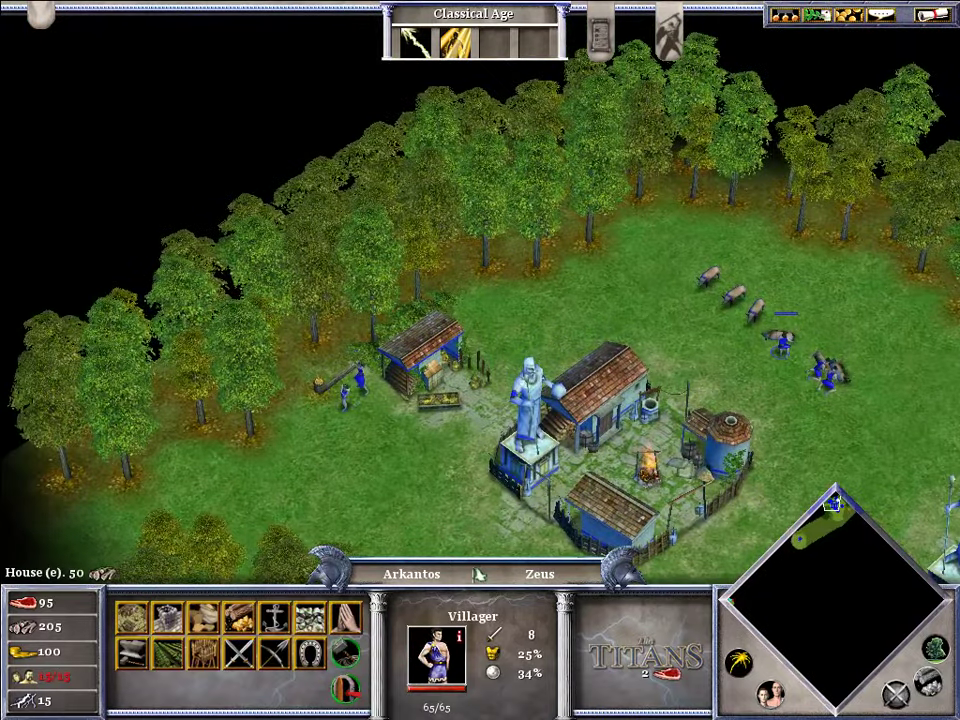
{"action": "left_click", "coordinate": [132, 618]}
{"action": "left_click", "coordinate": [637, 262]}
- Send the Minotaur farther along the map's upper-left edge and up to the open ground beside the enemy Temple
{"action": "left_click", "coordinate": [798, 544]}
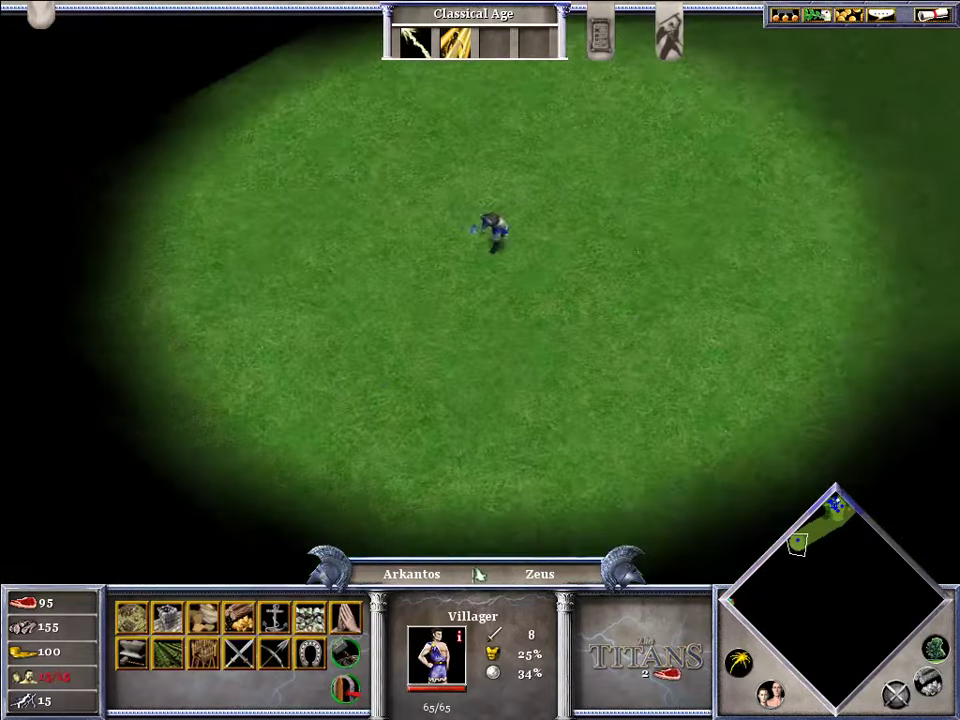
{"action": "left_click", "coordinate": [588, 218]}
{"action": "right_click", "coordinate": [330, 248]}
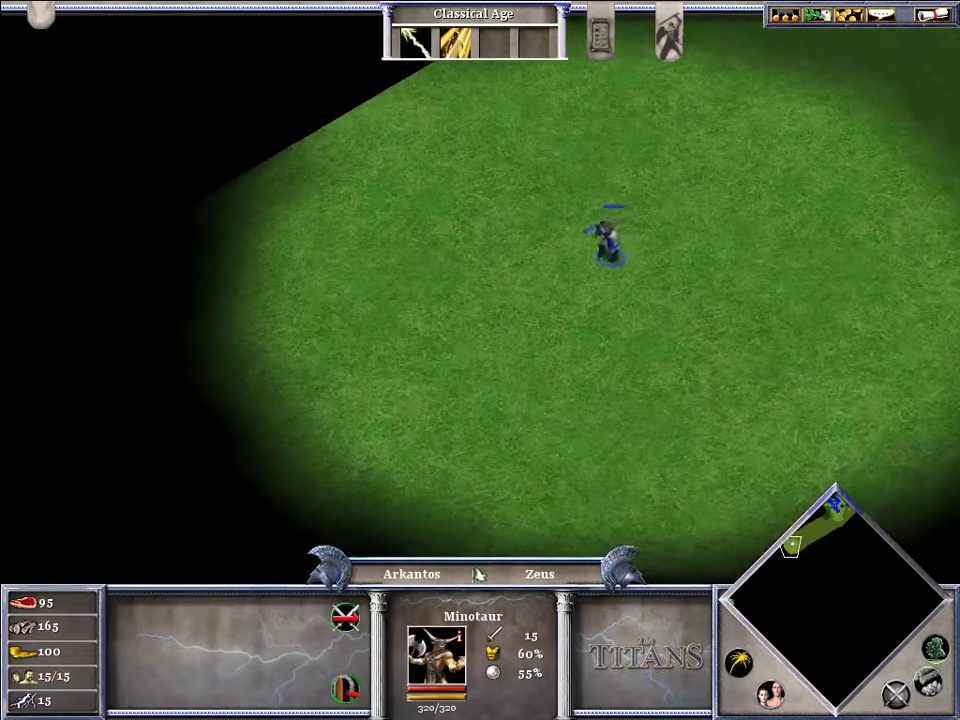
{"action": "right_click", "coordinate": [94, 367]}
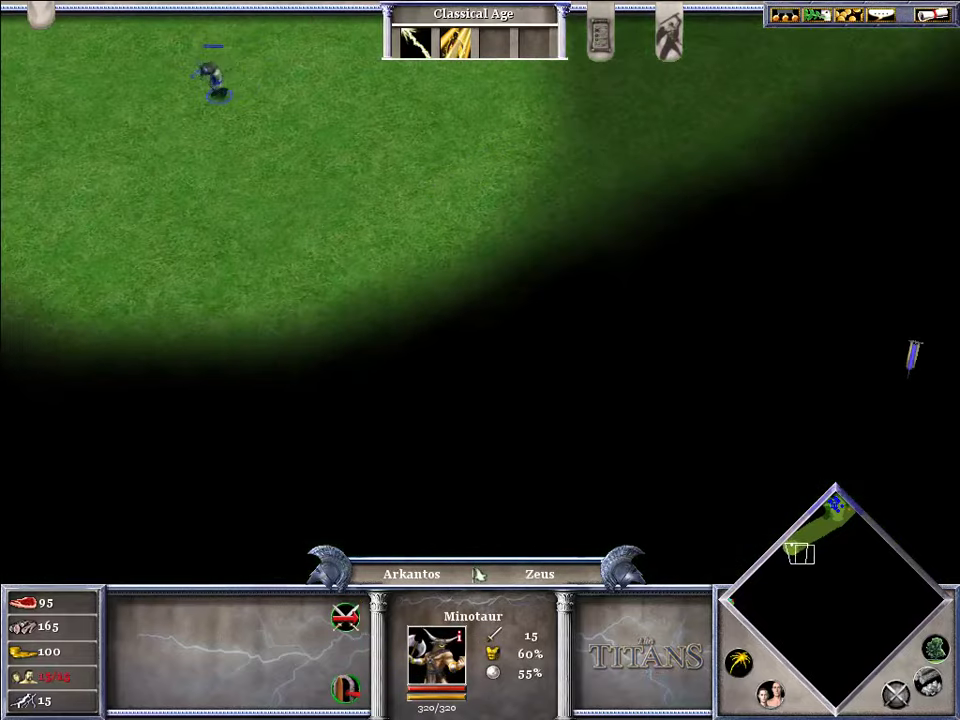
{"action": "right_click", "coordinate": [736, 366]}
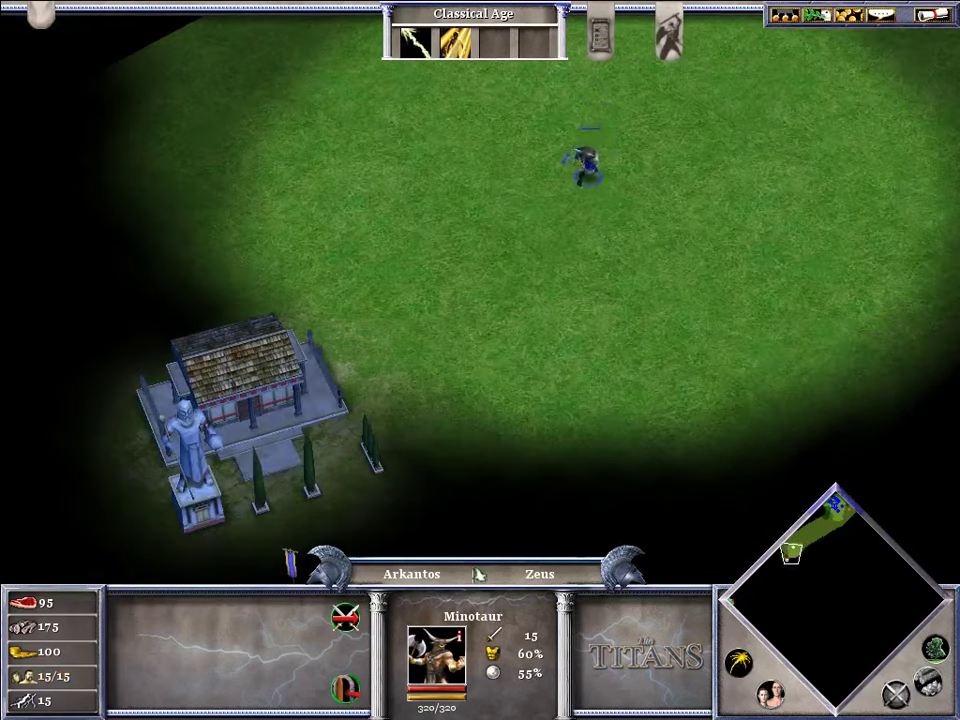
{"action": "right_click", "coordinate": [608, 382]}
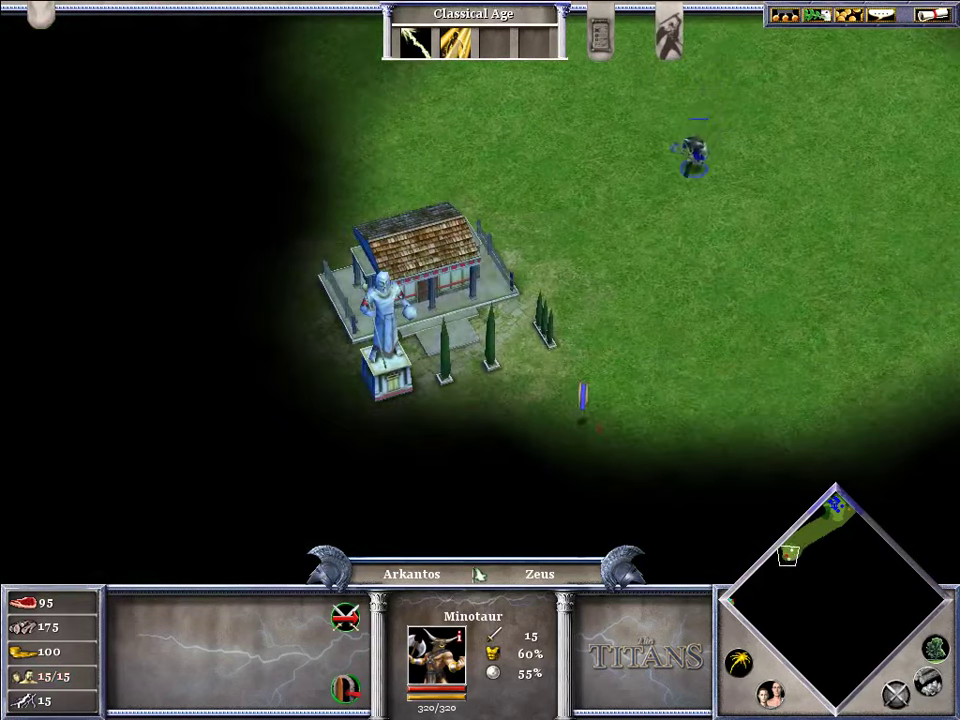
- Inspect the stats of Melagius's Fanatics, the Minotaur and the enemy Temple during the fight
{"action": "left_click", "coordinate": [527, 405]}
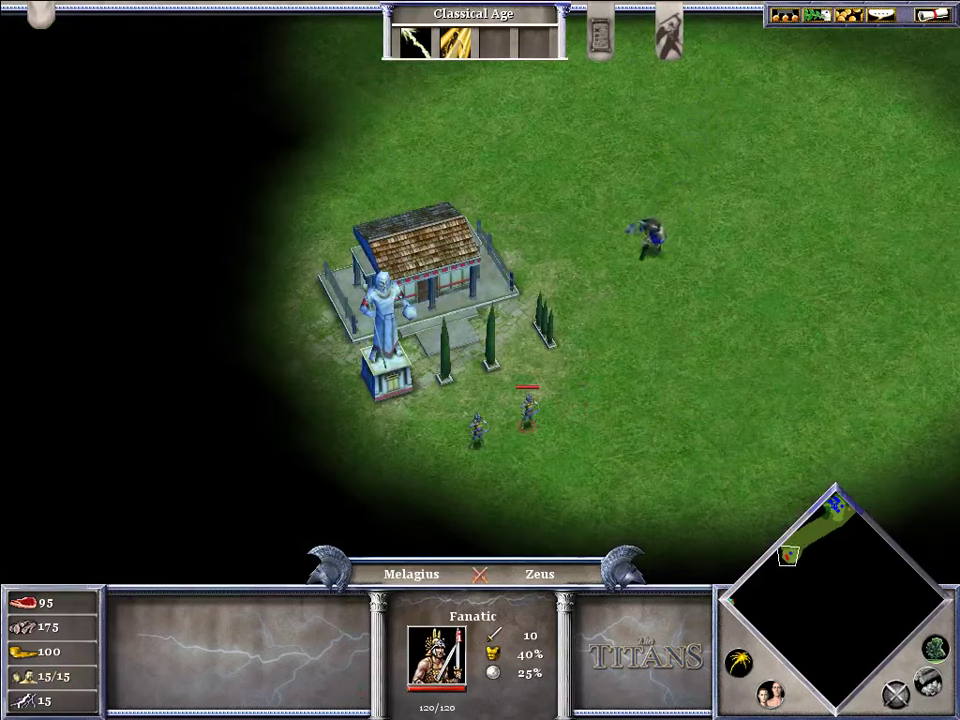
{"action": "left_click", "coordinate": [605, 308]}
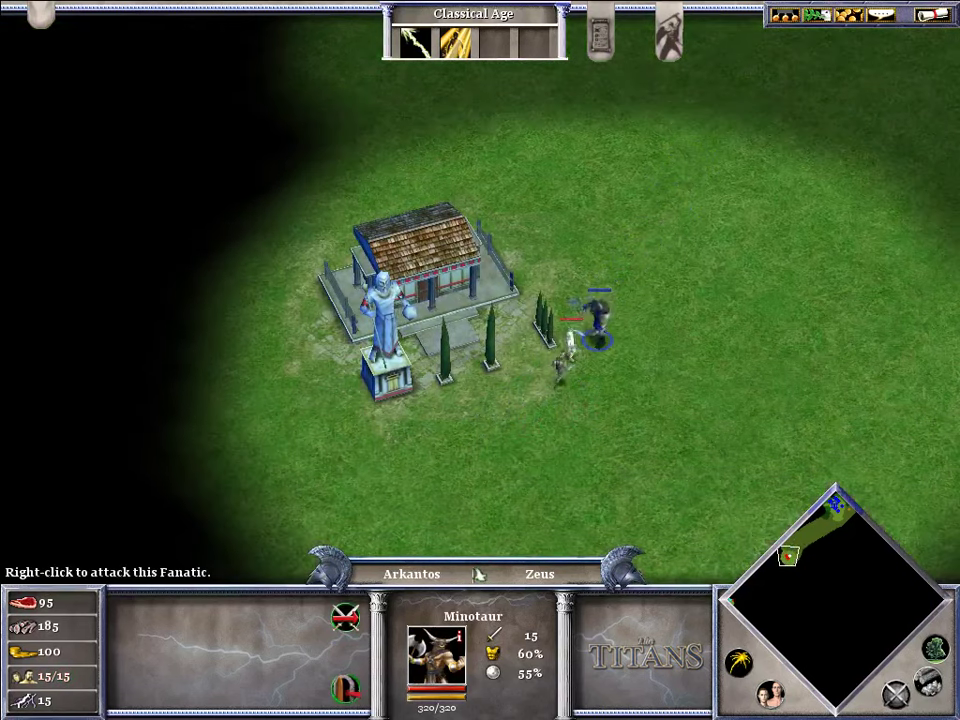
{"action": "left_click", "coordinate": [568, 352]}
{"action": "left_click", "coordinate": [598, 325]}
{"action": "left_click", "coordinate": [582, 355]}
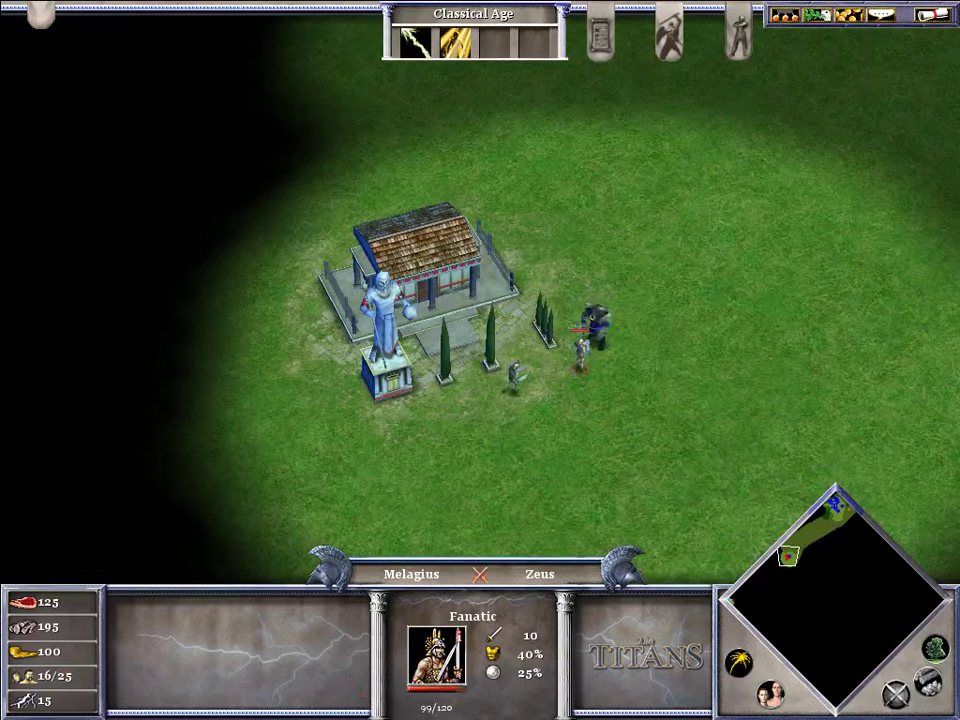
{"action": "left_click", "coordinate": [598, 320]}
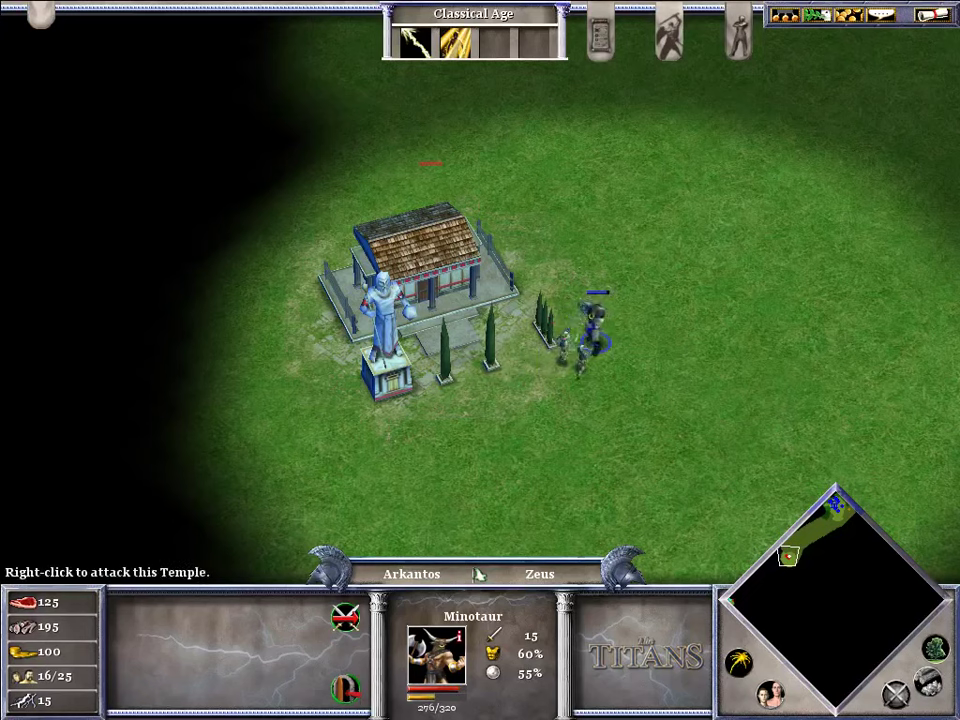
{"action": "left_click", "coordinate": [565, 345]}
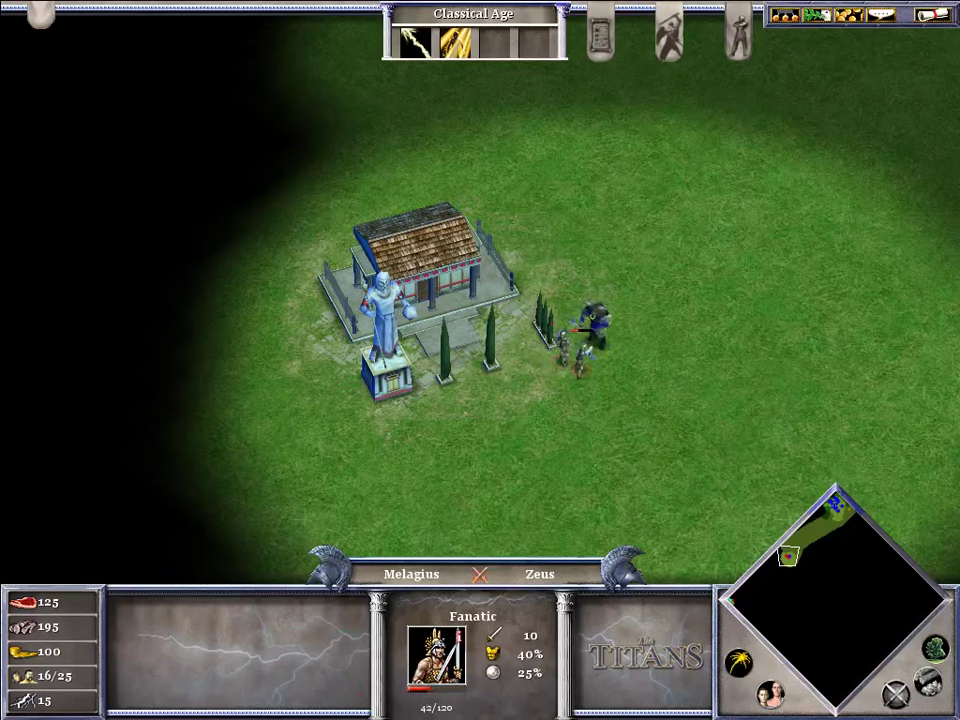
{"action": "left_click", "coordinate": [597, 322]}
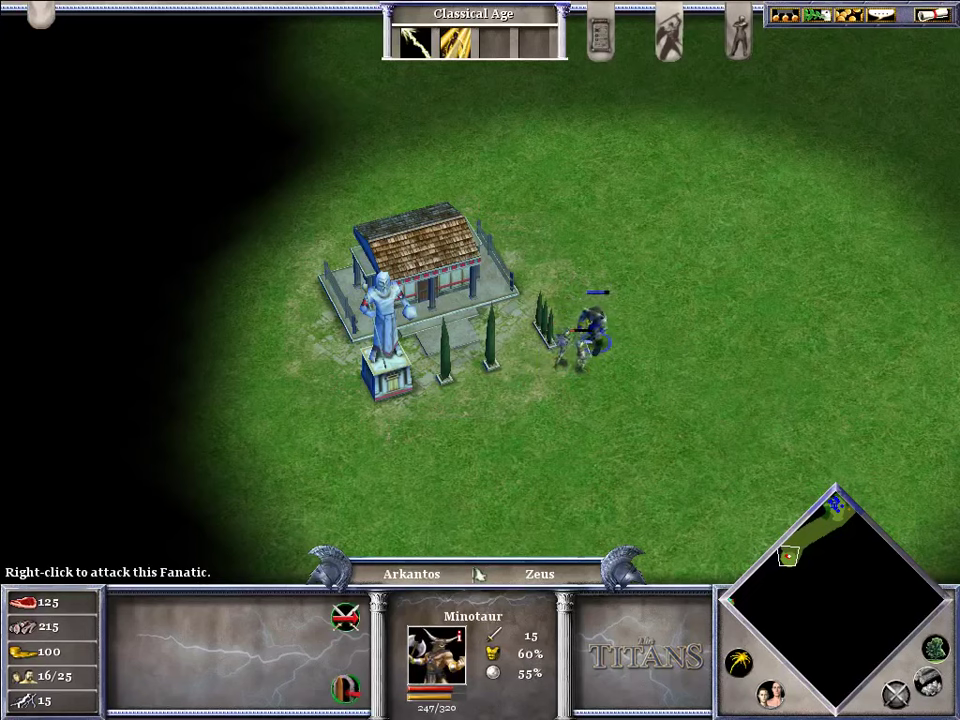
{"action": "left_click", "coordinate": [567, 346]}
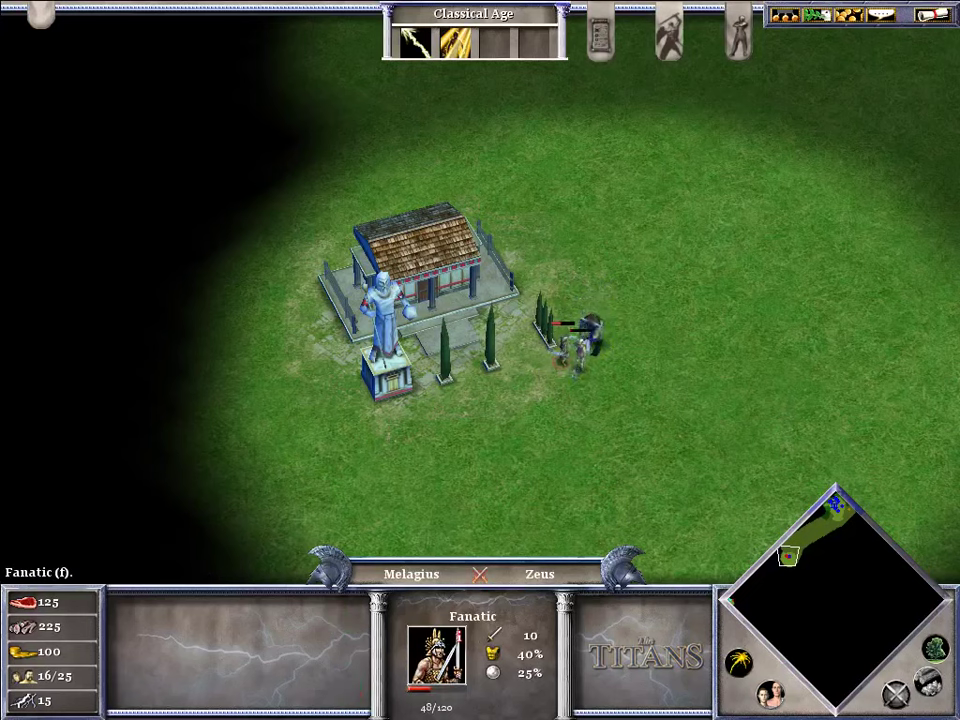
{"action": "left_click", "coordinate": [598, 340]}
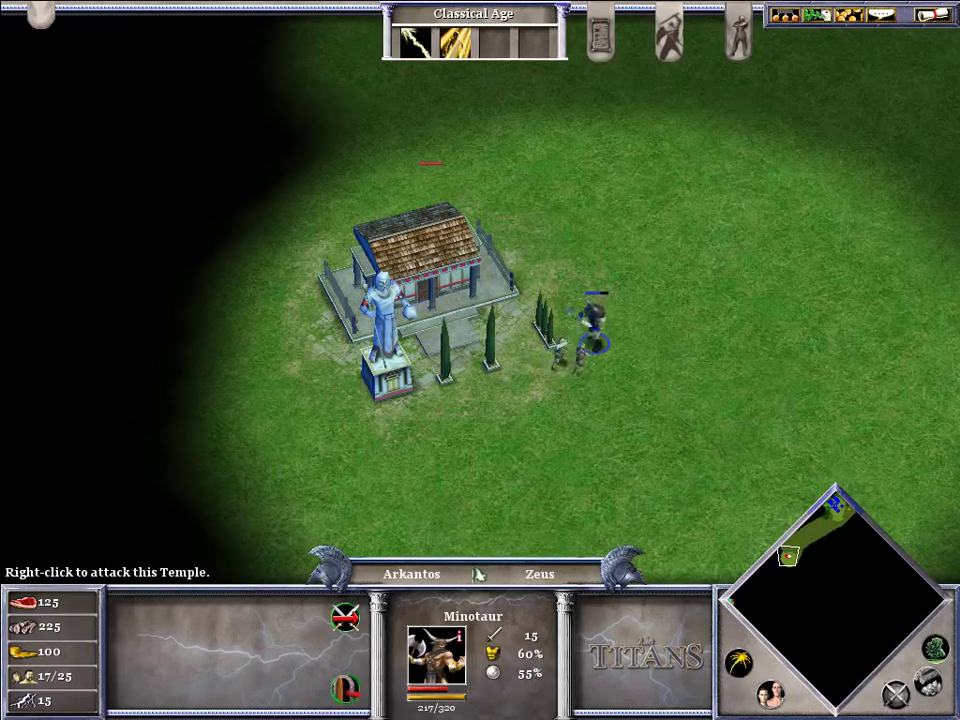
{"action": "left_click", "coordinate": [420, 290]}
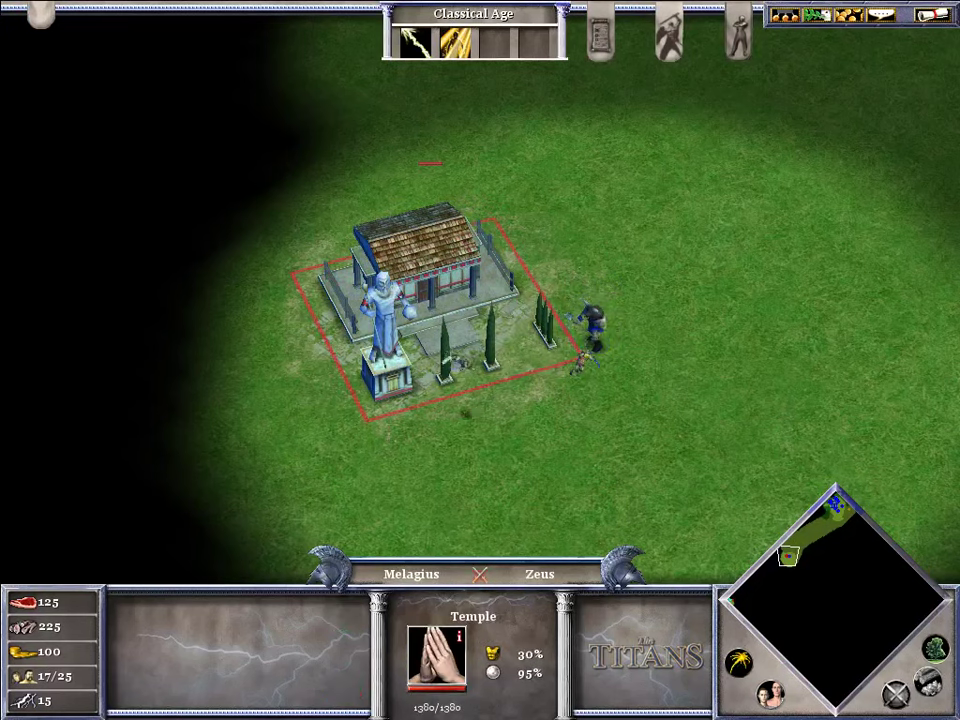
- Check the base's own Temple, and send Arkantos and the Medium Hoplite from the base down into the unexplored area
{"action": "left_click", "coordinate": [836, 511]}
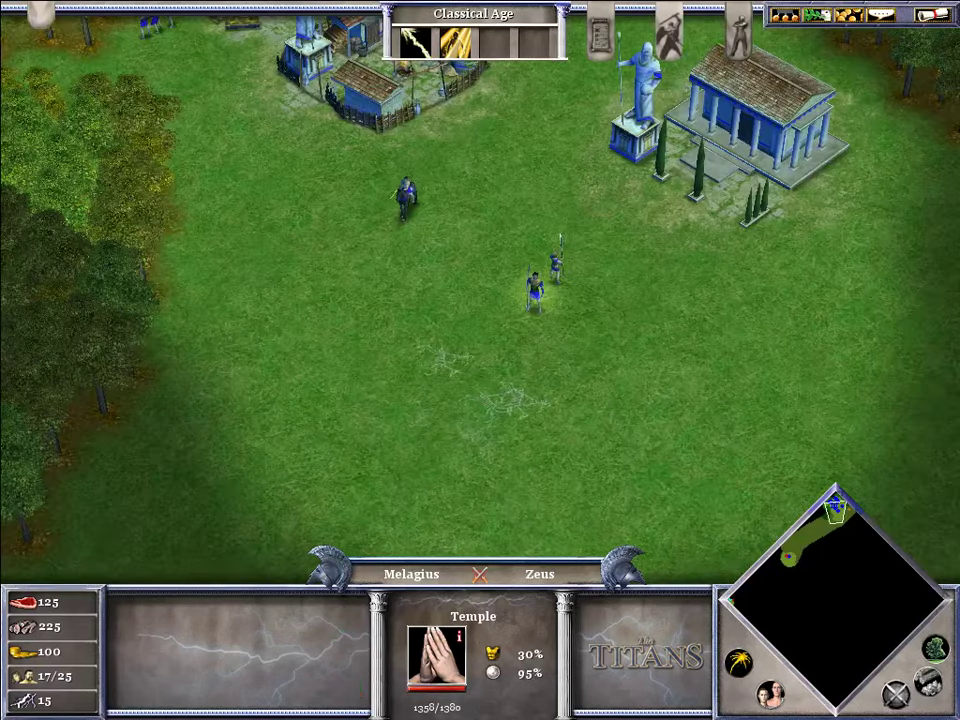
{"action": "left_click", "coordinate": [738, 105]}
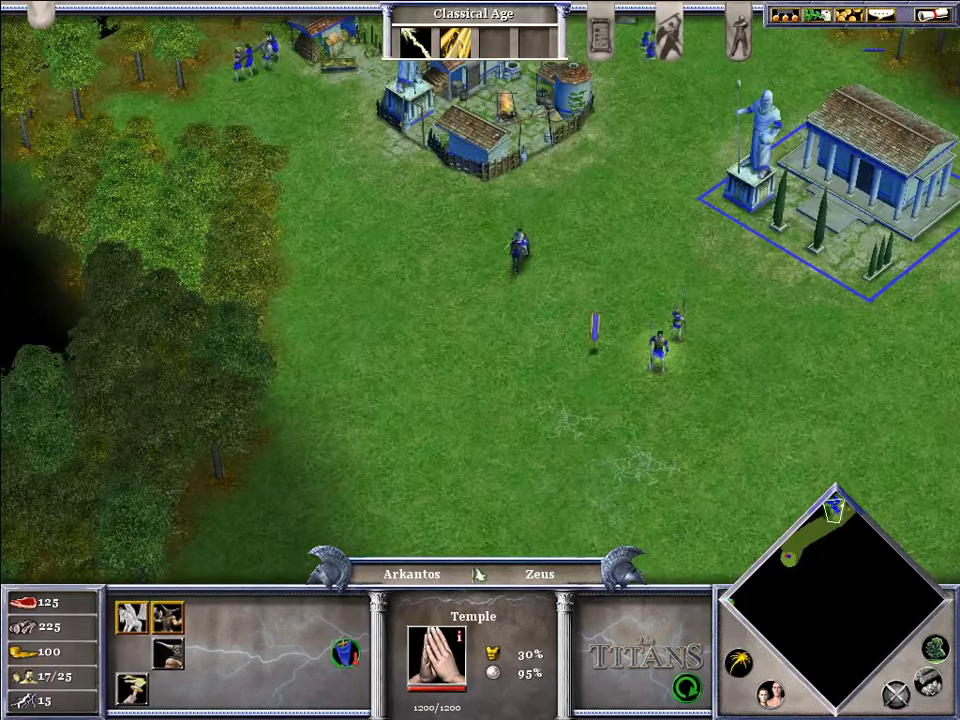
{"action": "left_click_drag", "start_coordinate": [602, 262], "coordinate": [739, 431]}
{"action": "right_click", "coordinate": [534, 421]}
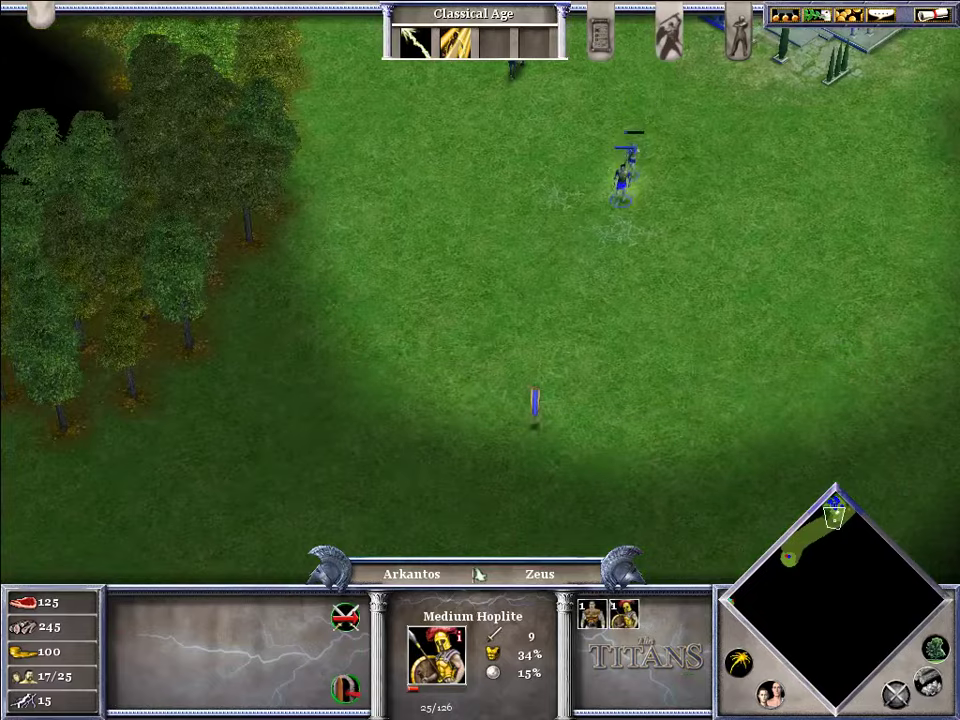
{"action": "right_click", "coordinate": [435, 185]}
{"action": "right_click", "coordinate": [430, 349]}
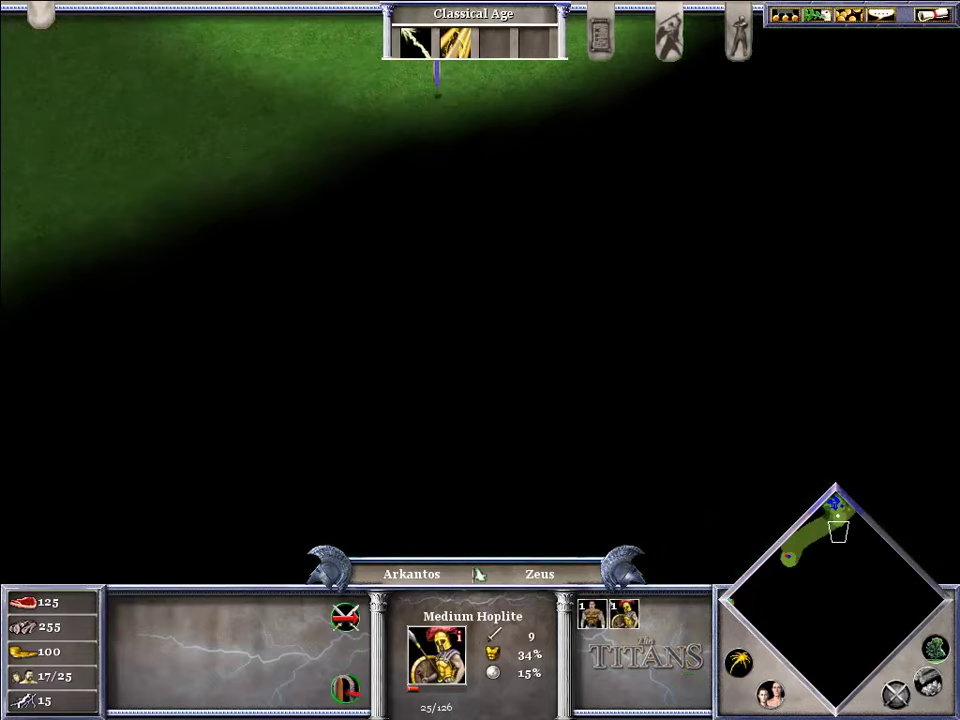
{"action": "right_click", "coordinate": [463, 335]}
- Order Arkantos and the Medium Hoplite to keep advancing deeper into the dark area below the base
{"action": "mouse_move", "coordinate": [828, 535]}
{"action": "left_mouse_down"}
{"action": "mouse_move", "coordinate": [793, 553]}
{"action": "mouse_move", "coordinate": [838, 526]}
{"action": "left_mouse_up"}
{"action": "left_click", "coordinate": [108, 400]}
{"action": "key", "text": "1"}
{"action": "right_click", "coordinate": [637, 356]}
{"action": "right_click", "coordinate": [500, 441]}
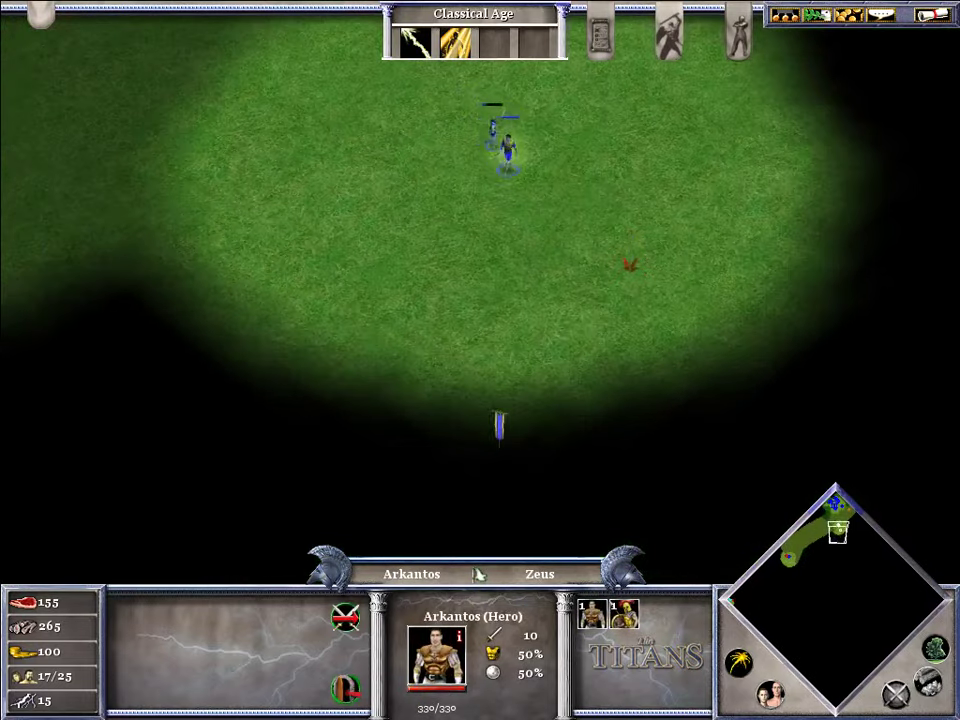
{"action": "right_click", "coordinate": [493, 431]}
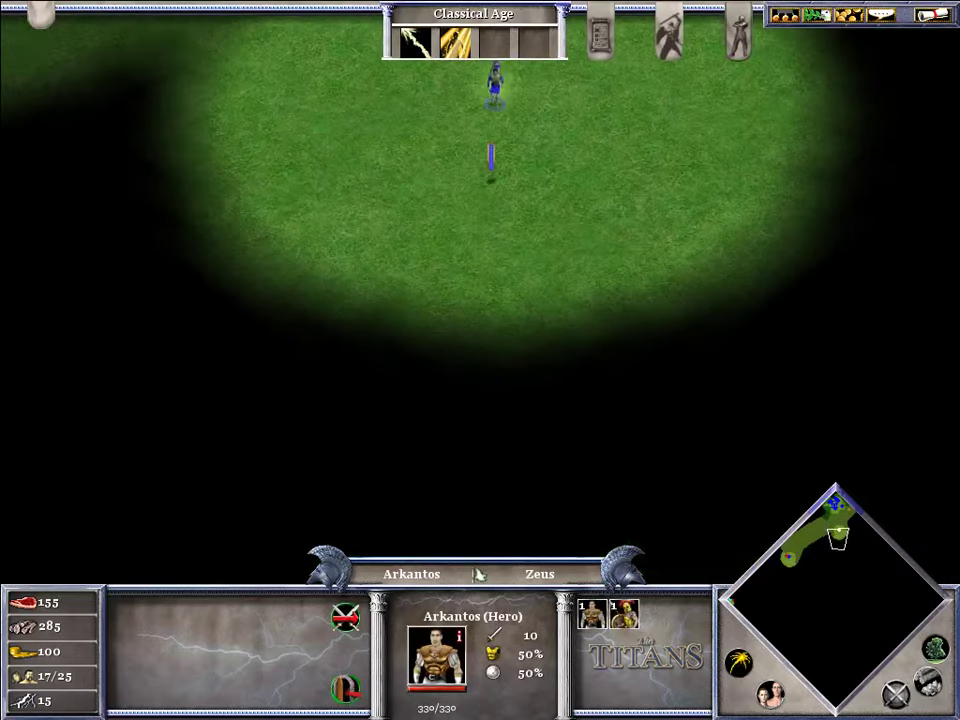
{"action": "right_click", "coordinate": [467, 428]}
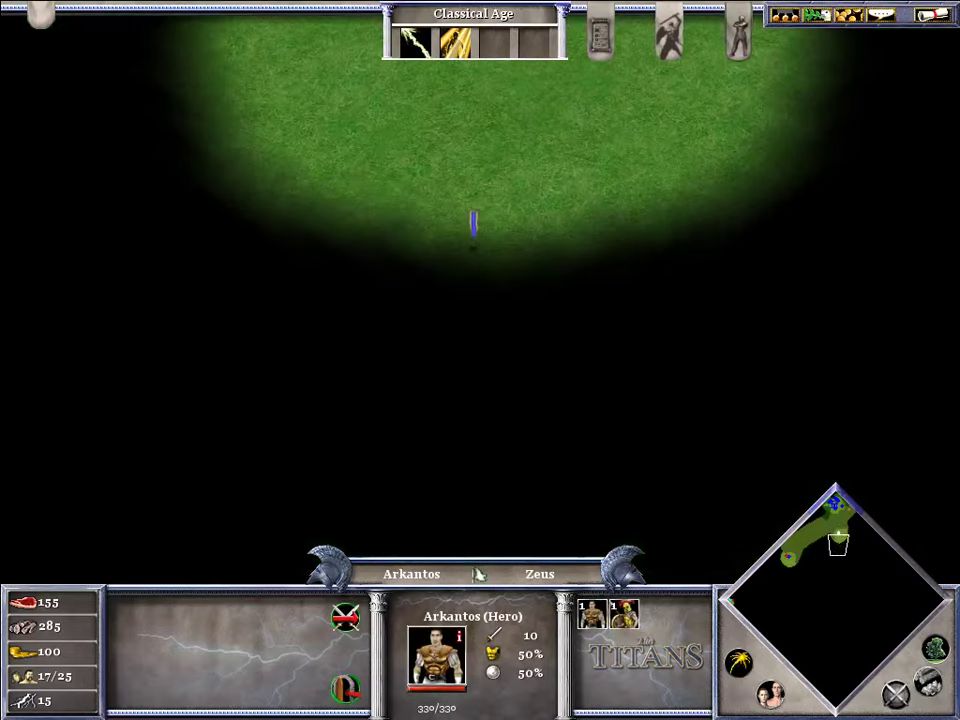
{"action": "right_click", "coordinate": [422, 402]}
{"action": "right_click", "coordinate": [422, 402]}
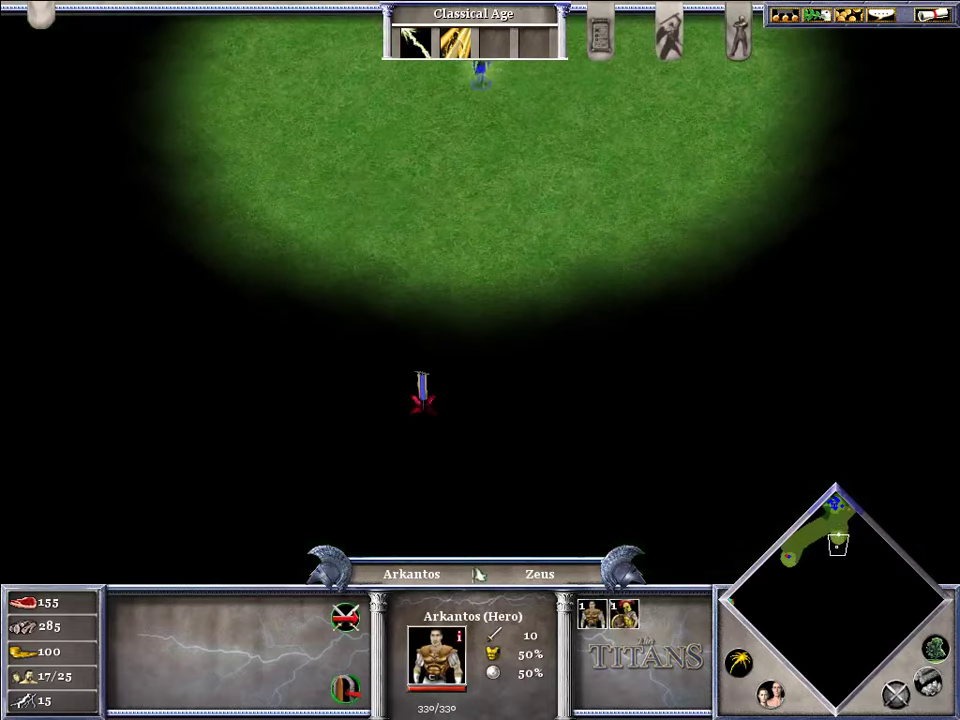
{"action": "right_click", "coordinate": [425, 393]}
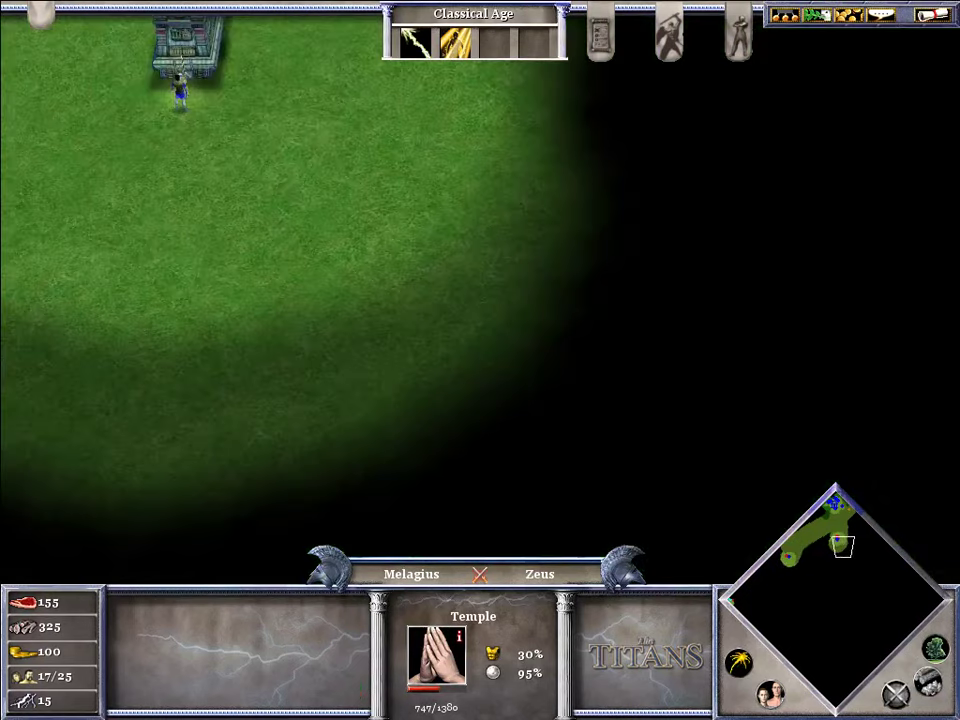
- Inspect the stats of the enemy Helepolis beside Arkantos and of the enemy Temple under the Minotaur's attack
{"action": "left_click_drag", "start_coordinate": [169, 150], "coordinate": [197, 209]}
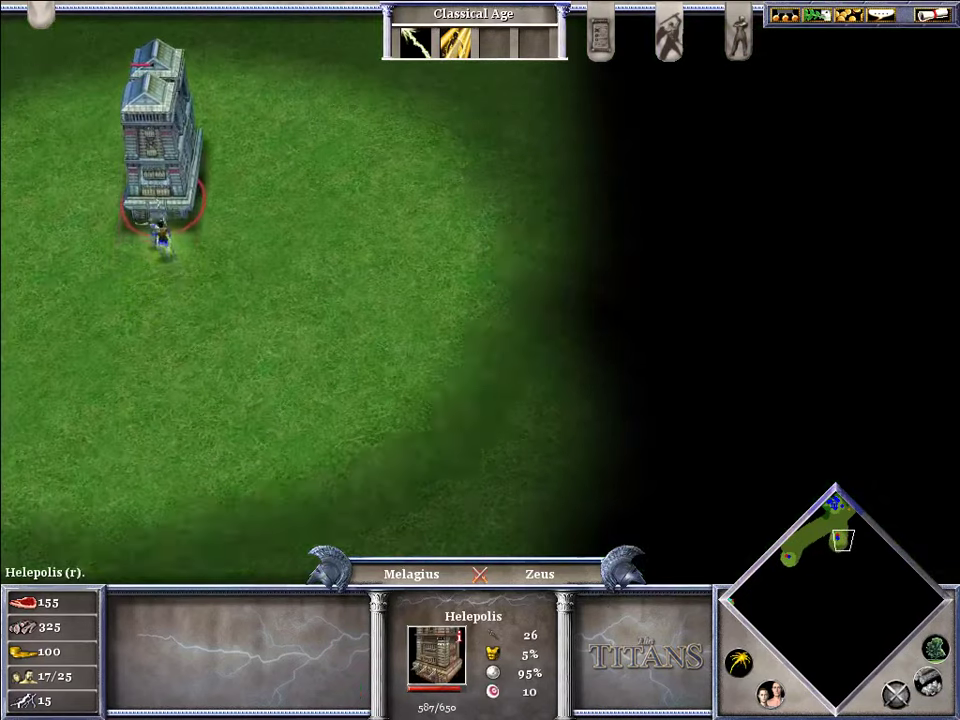
{"action": "key", "text": "Left"}
{"action": "key", "text": "Up"}
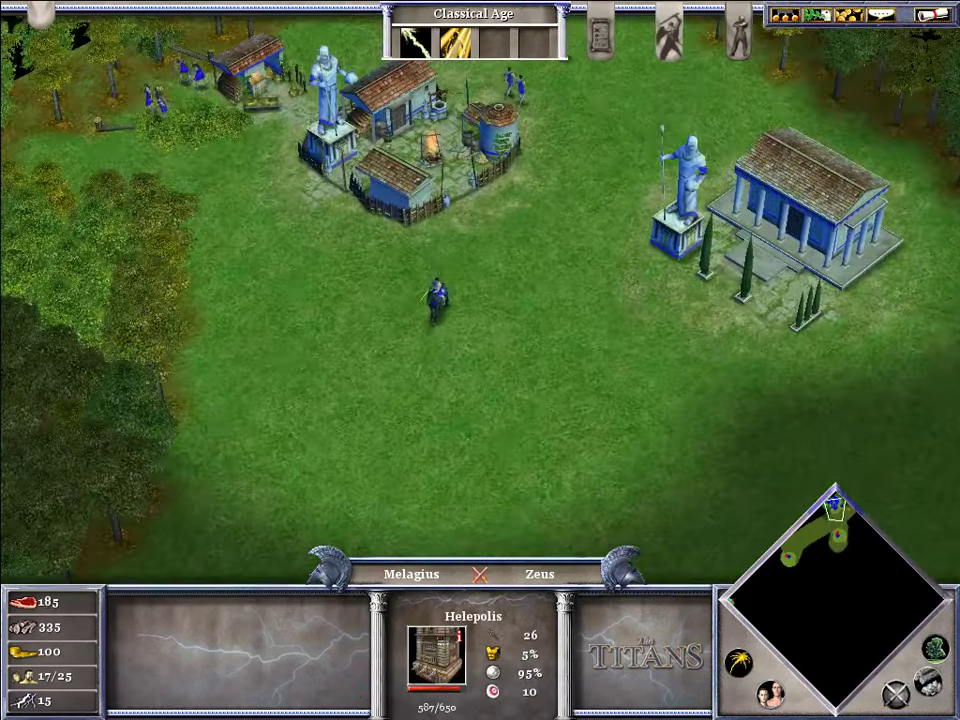
{"action": "left_click", "coordinate": [799, 563]}
{"action": "key", "text": "Left"}
{"action": "left_click", "coordinate": [143, 92]}
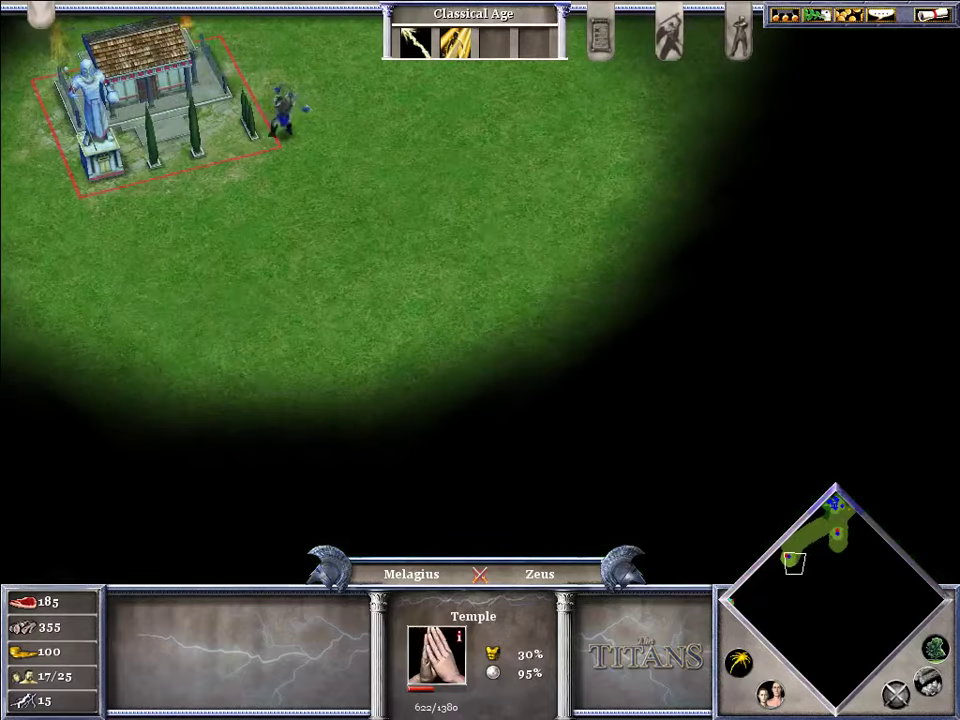
{"action": "key", "text": "Left"}
{"action": "key", "text": "Up"}
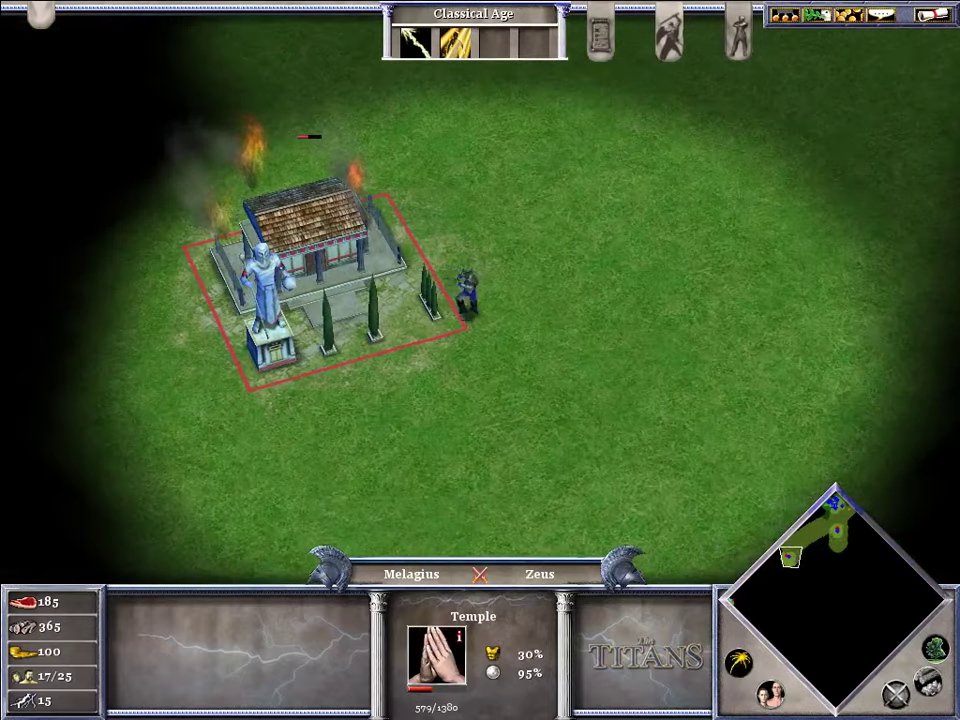
- Cast the Restoration god power over Arkantos and the Medium Hoplite fighting the Helepolis
{"action": "left_click", "coordinate": [838, 533]}
{"action": "left_click", "coordinate": [455, 43]}
{"action": "key", "text": "Up"}
{"action": "left_click", "coordinate": [436, 285]}
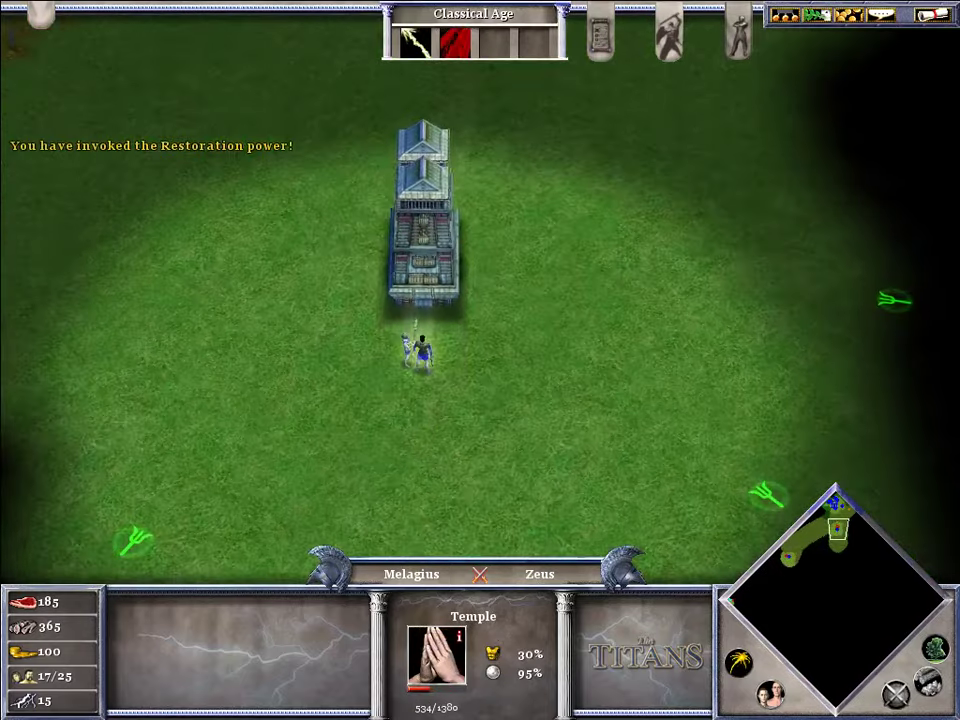
- Send the Kataskopos scout from the base toward the Helepolis that Arkantos and the Medium Hoplite are fighting
{"action": "left_click_drag", "start_coordinate": [382, 285], "coordinate": [468, 385]}
{"action": "key", "text": "Up"}
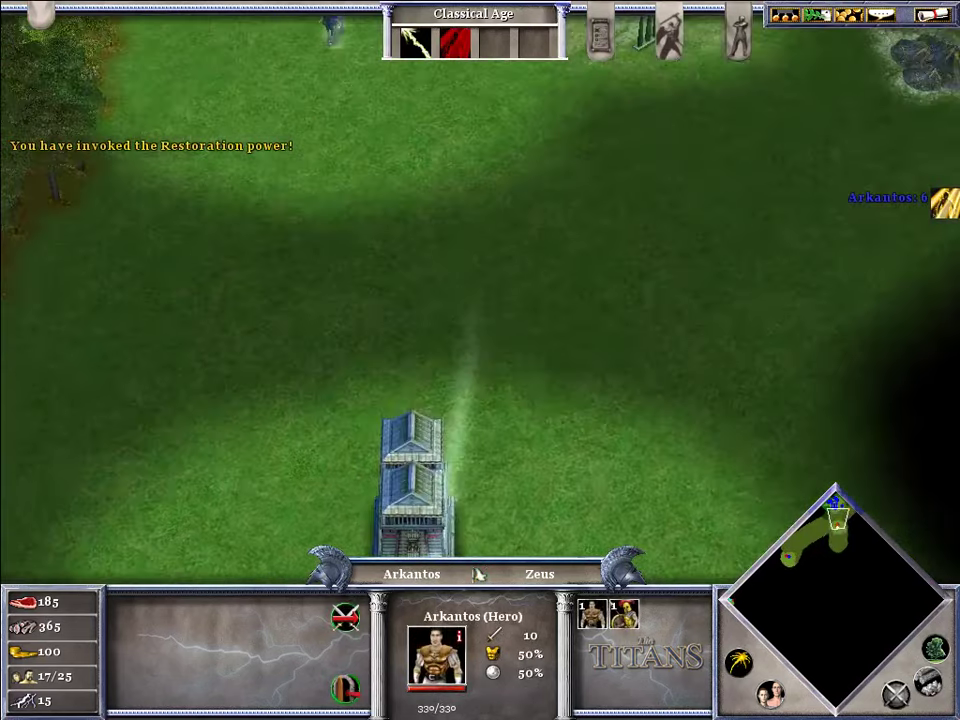
{"action": "left_click", "coordinate": [680, 190]}
{"action": "left_click", "coordinate": [309, 285]}
{"action": "right_click", "coordinate": [431, 480]}
{"action": "key", "text": "Down"}
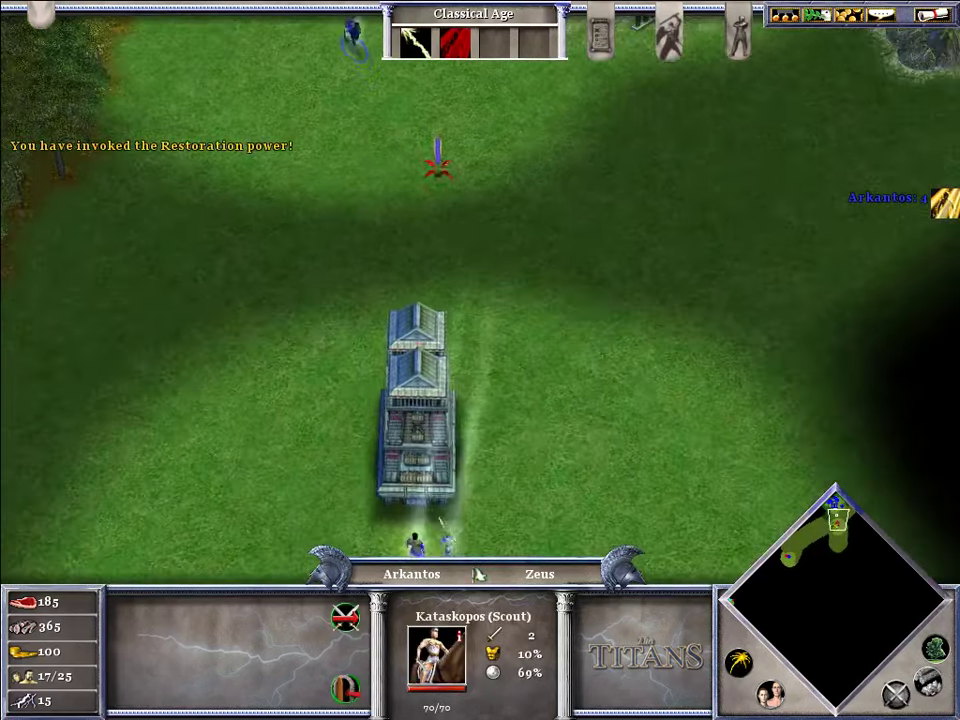
{"action": "key", "text": "Up"}
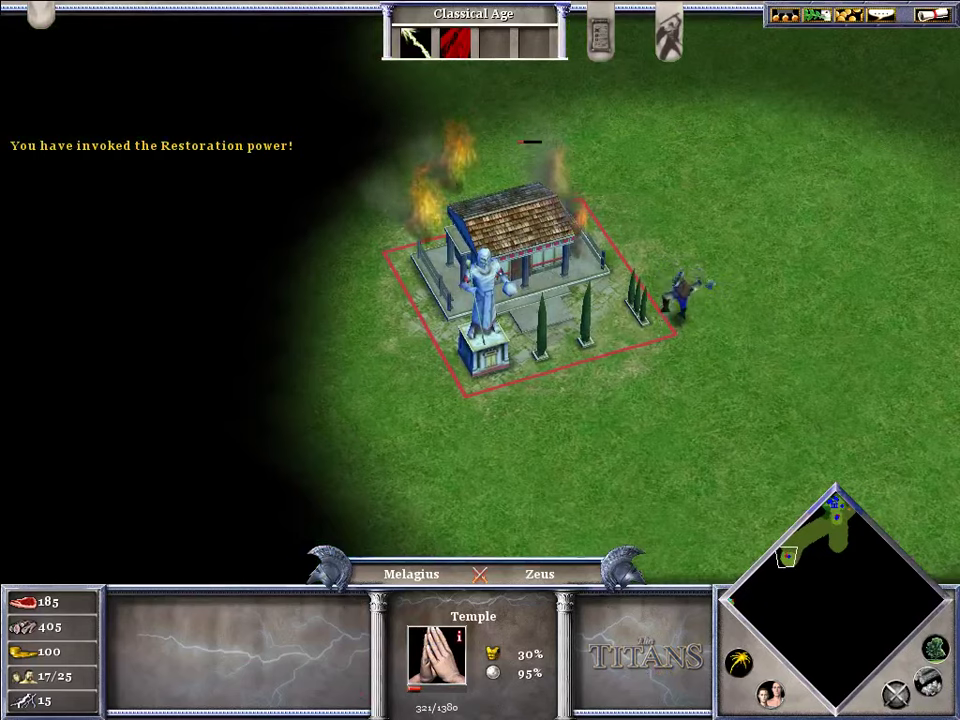
- Train one villager at the Town Center, and return the view to the fight beside the base
{"action": "left_click_drag", "start_coordinate": [843, 524], "coordinate": [836, 507]}
{"action": "key", "text": "h"}
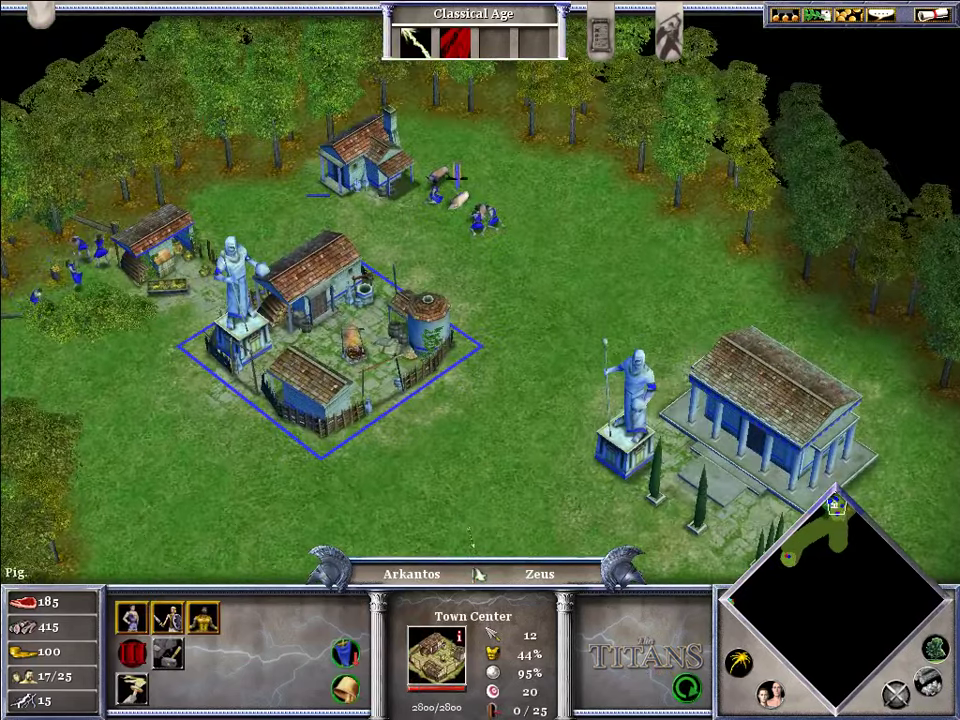
{"action": "key", "text": "q"}
{"action": "left_click", "coordinate": [838, 513]}
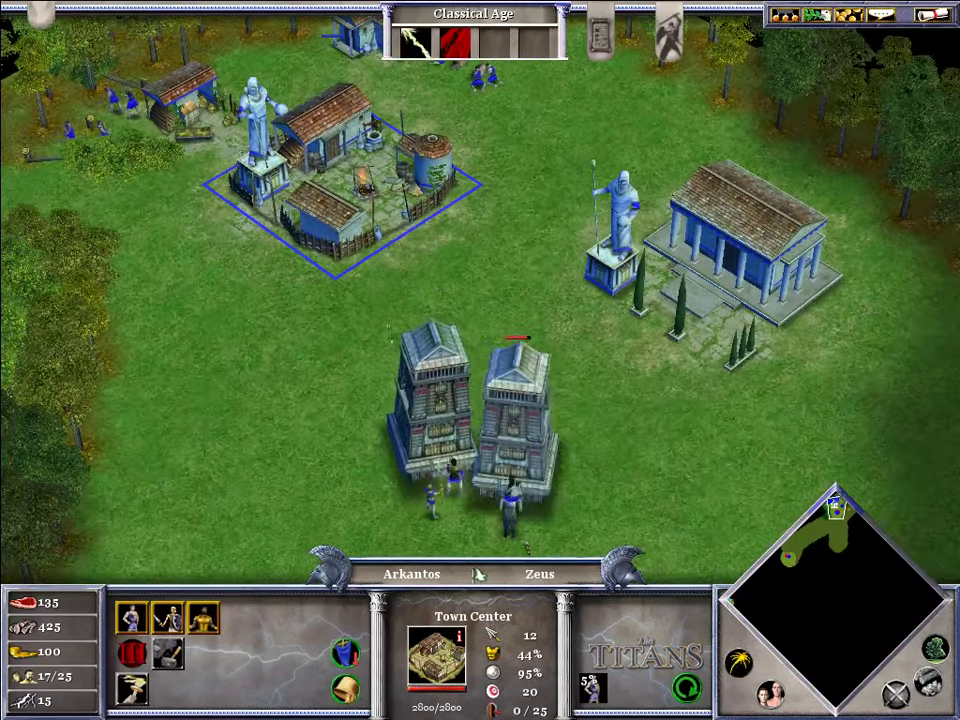
- Inspect the stats of the enemy Temple, both enemy Helepolis beside the base, and the player's own damaged Temple
{"action": "left_click", "coordinate": [529, 415]}
{"action": "left_click_drag", "start_coordinate": [820, 546], "coordinate": [790, 556]}
{"action": "left_click", "coordinate": [335, 290]}
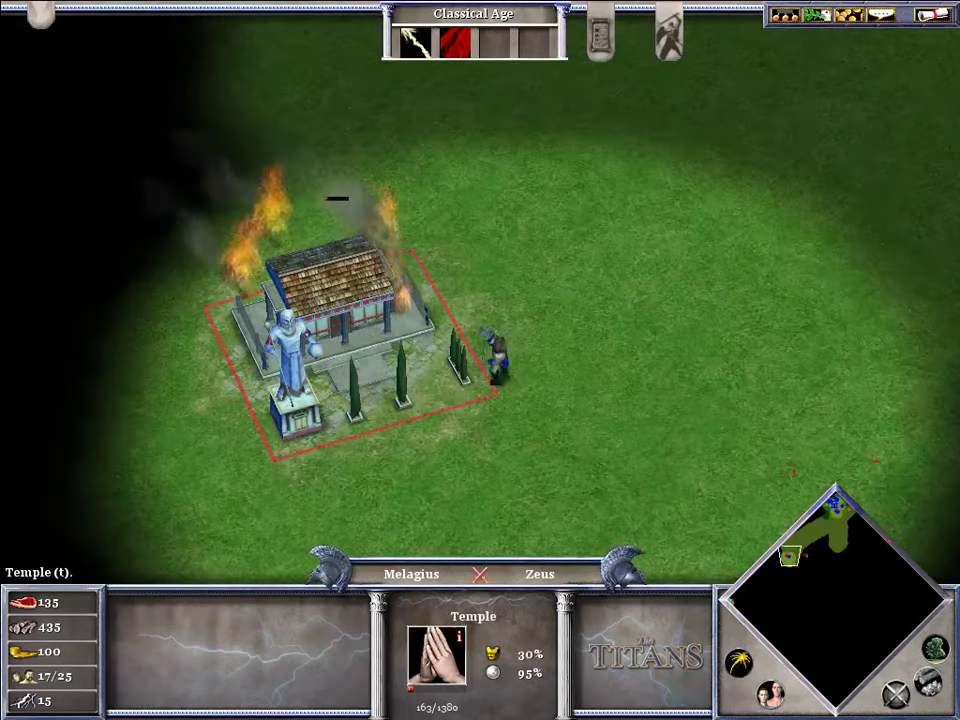
{"action": "left_click", "coordinate": [838, 510]}
{"action": "left_click", "coordinate": [420, 315]}
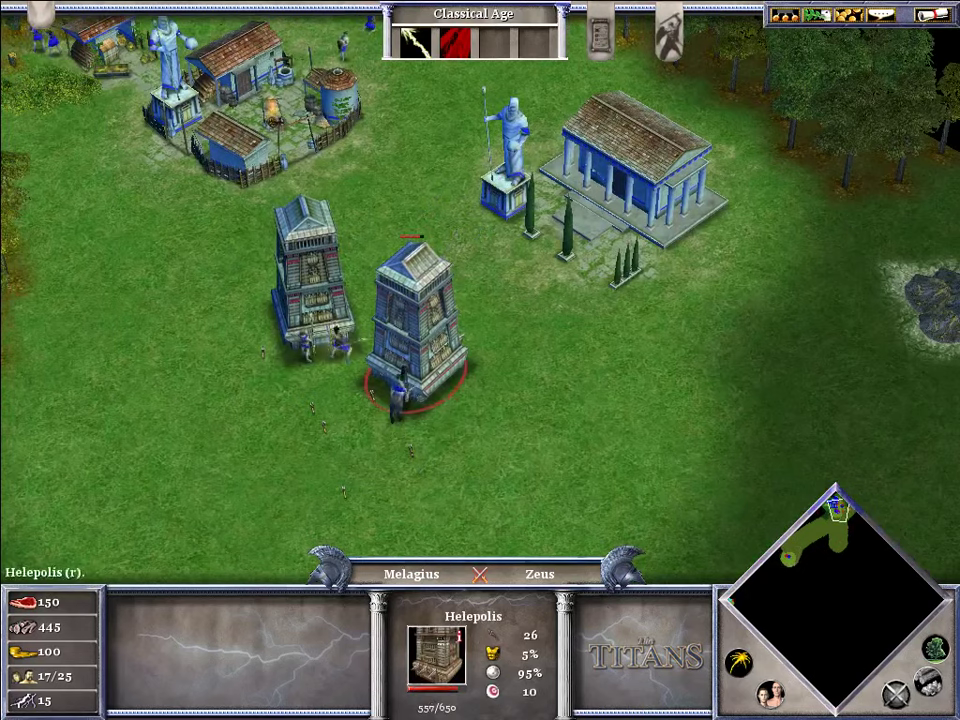
{"action": "left_click", "coordinate": [633, 165]}
{"action": "left_click", "coordinate": [265, 120]}
{"action": "left_click", "coordinate": [312, 268]}
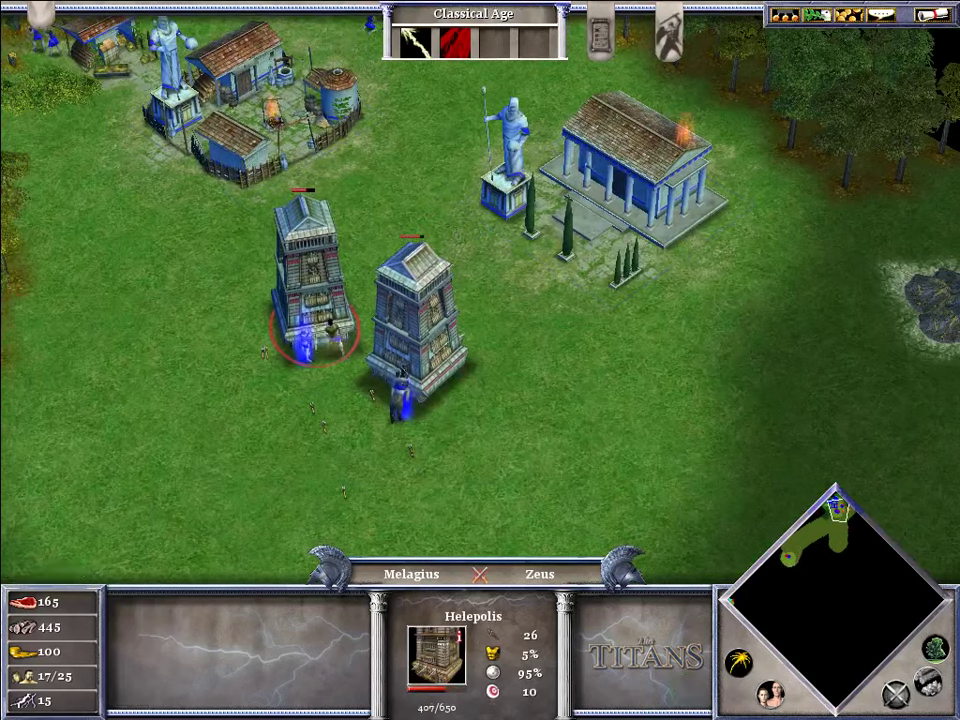
{"action": "left_click", "coordinate": [630, 200]}
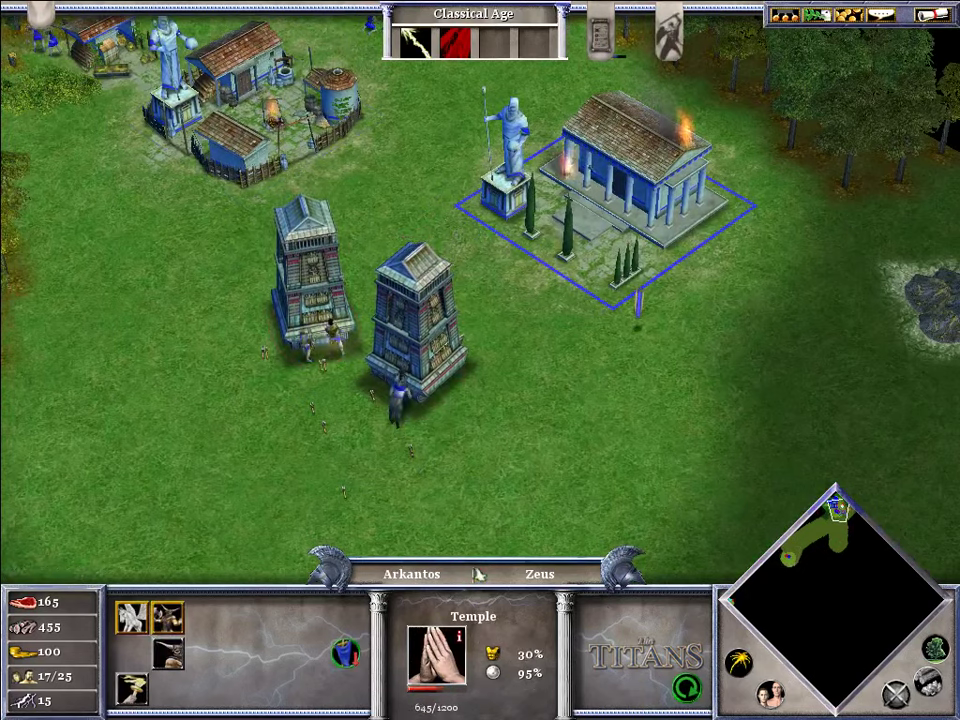
- Return to the Minotaur at the enemy Temple and order it onward across the map
{"action": "left_click", "coordinate": [785, 555]}
{"action": "left_click", "coordinate": [893, 392]}
{"action": "right_click", "coordinate": [354, 367]}
{"action": "right_click", "coordinate": [30, 530]}
{"action": "left_click", "coordinate": [759, 571]}
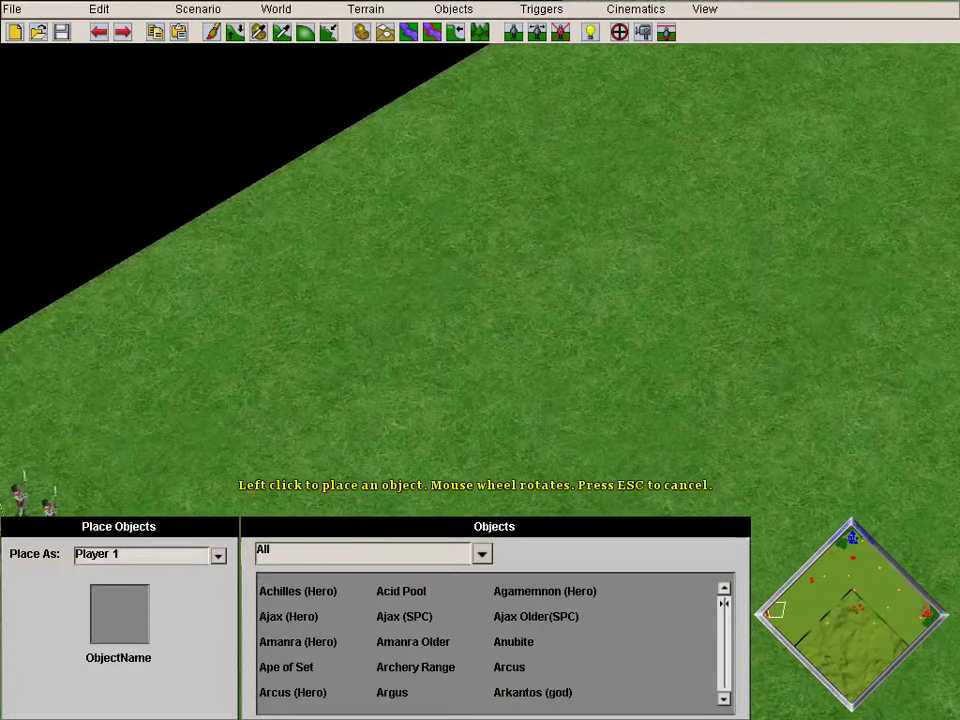
- Place eight Colossus units from the Units category for Player 1 near the enemy troops in the map's western corner
{"action": "left_click", "coordinate": [481, 553]}
{"action": "left_click", "coordinate": [257, 415]}
{"action": "scroll", "coordinate": [490, 640], "scroll_direction": "down", "scroll_amount": 8}
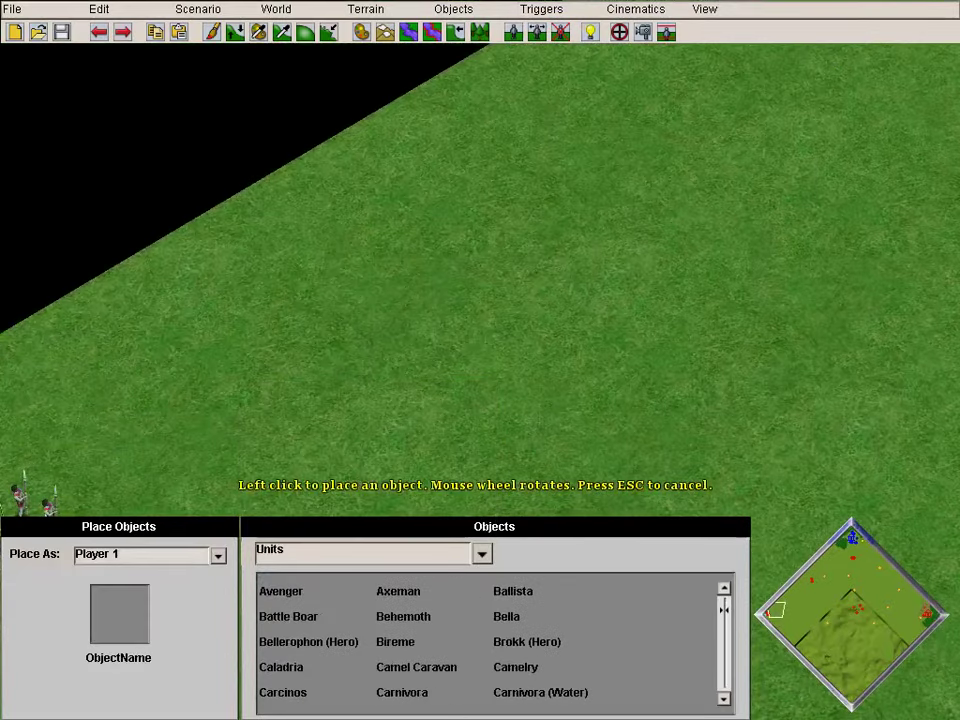
{"action": "scroll", "coordinate": [490, 640], "scroll_direction": "down", "scroll_amount": 6}
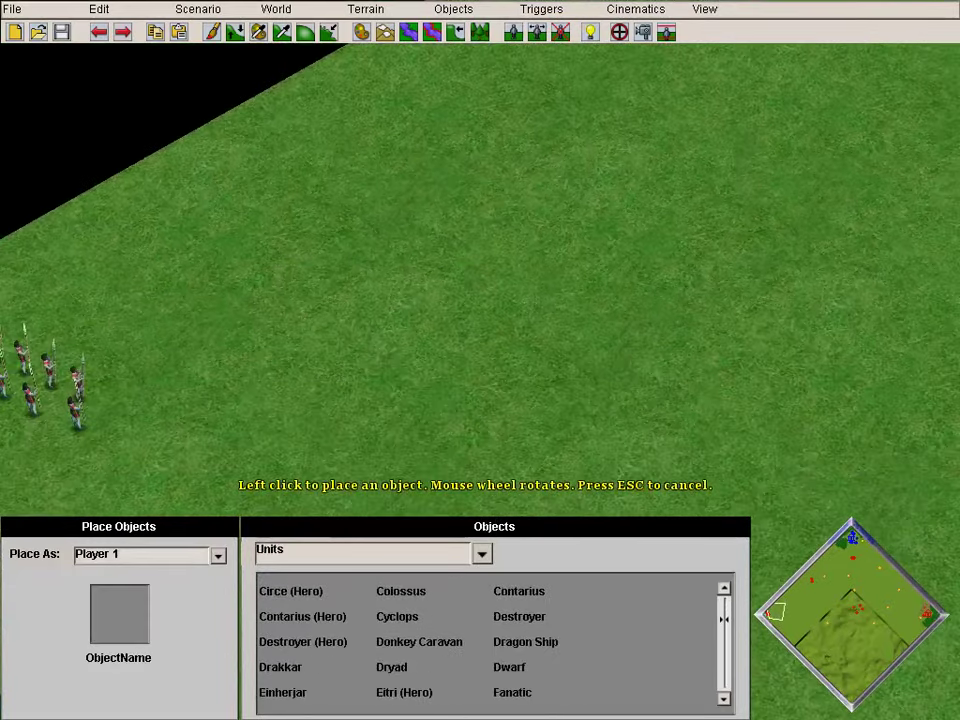
{"action": "scroll", "coordinate": [490, 640], "scroll_direction": "up", "scroll_amount": 1}
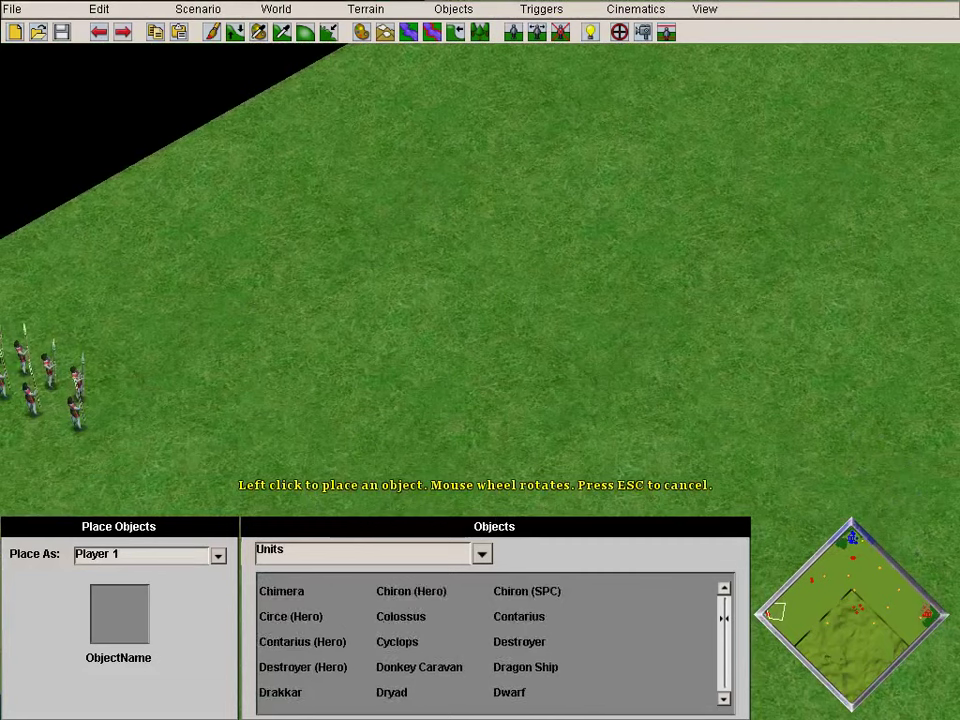
{"action": "left_click", "coordinate": [575, 190]}
{"action": "left_click", "coordinate": [612, 245]}
{"action": "left_click", "coordinate": [625, 290]}
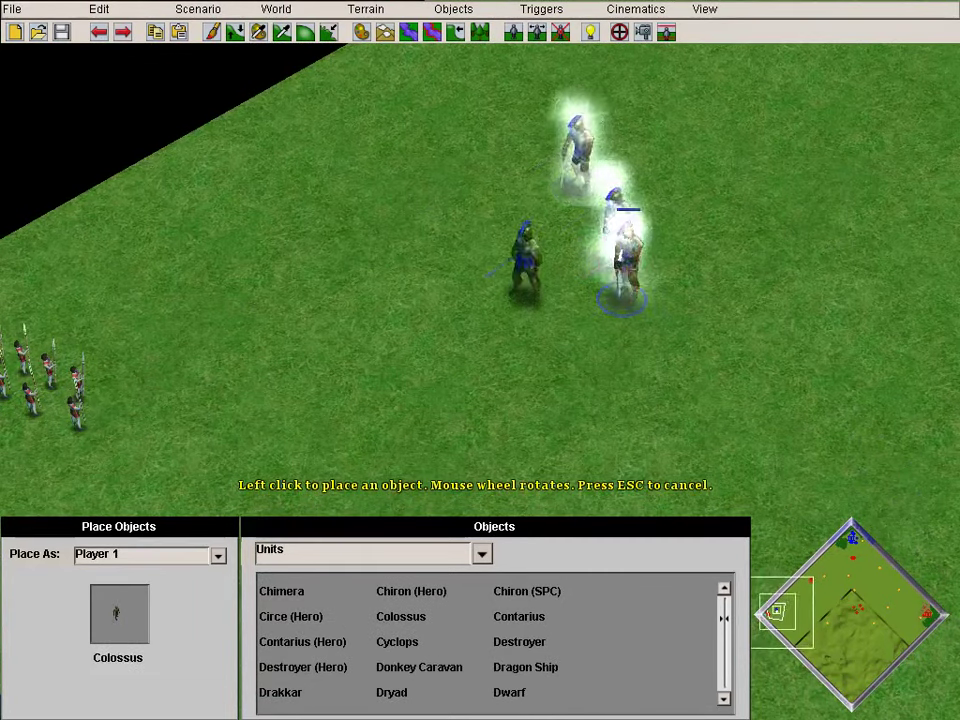
{"action": "left_click", "coordinate": [465, 210]}
{"action": "left_click", "coordinate": [490, 240]}
{"action": "left_click", "coordinate": [512, 326]}
{"action": "left_click", "coordinate": [415, 385]}
- Place a group of Player 1 Colossus units in front of the enemy fortress at the map centre
{"action": "left_click", "coordinate": [859, 604]}
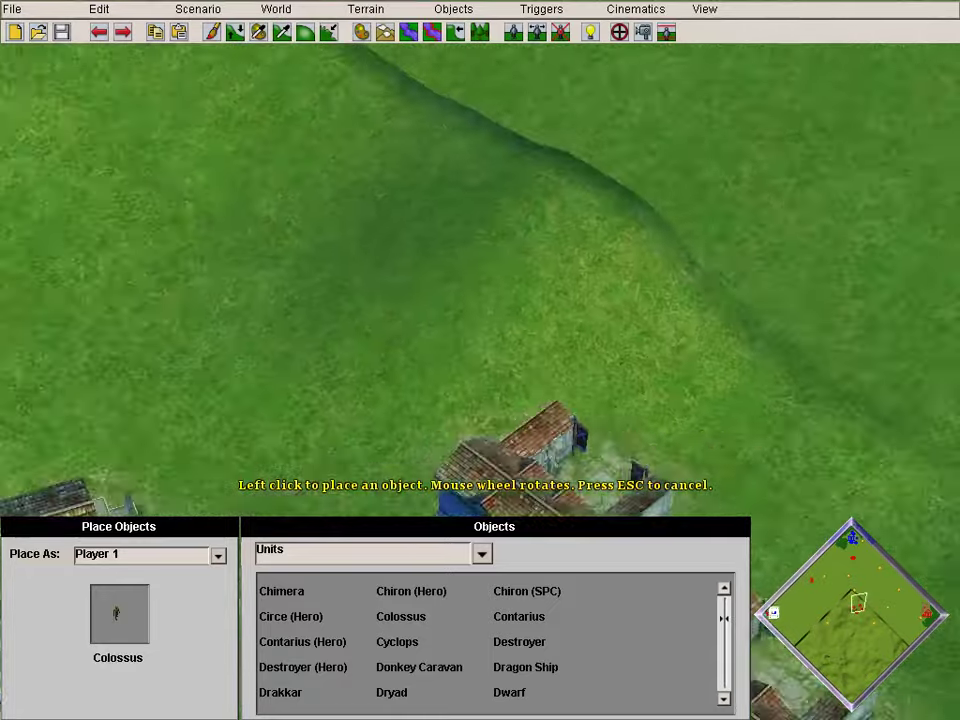
{"action": "key", "text": "Down"}
{"action": "left_click", "coordinate": [582, 280]}
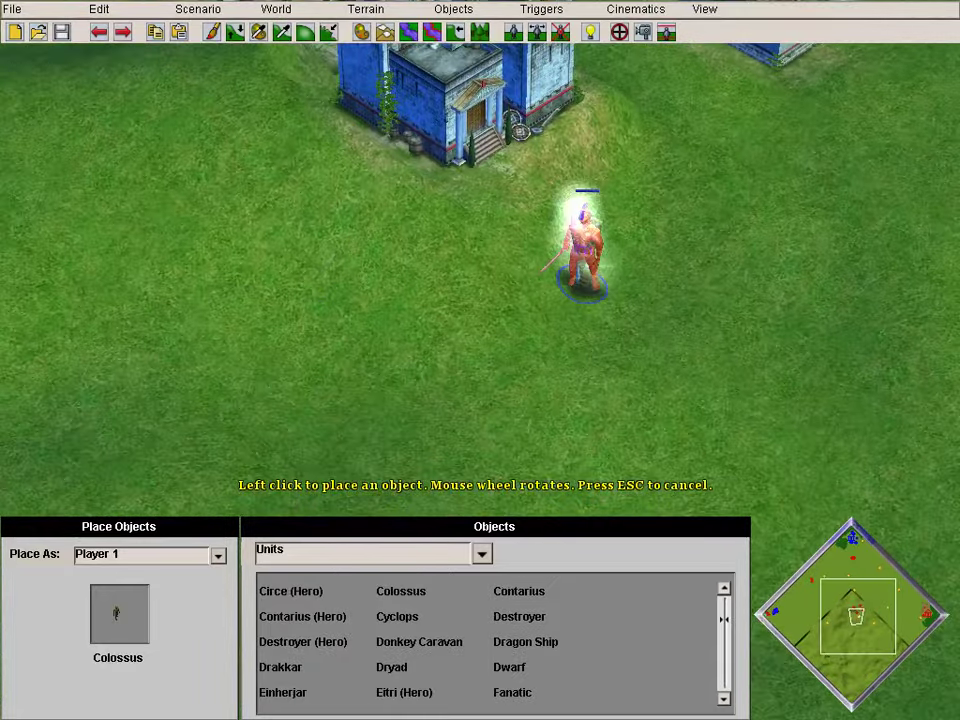
{"action": "left_click", "coordinate": [578, 225]}
{"action": "left_click", "coordinate": [708, 235]}
{"action": "left_click", "coordinate": [400, 268]}
{"action": "left_click", "coordinate": [310, 300]}
{"action": "left_click", "coordinate": [475, 365]}
- Check which units the Is Dead conditions of Trigger_273 and Trigger_272 refer to on the map
{"action": "left_click_drag", "start_coordinate": [913, 605], "coordinate": [920, 614]}
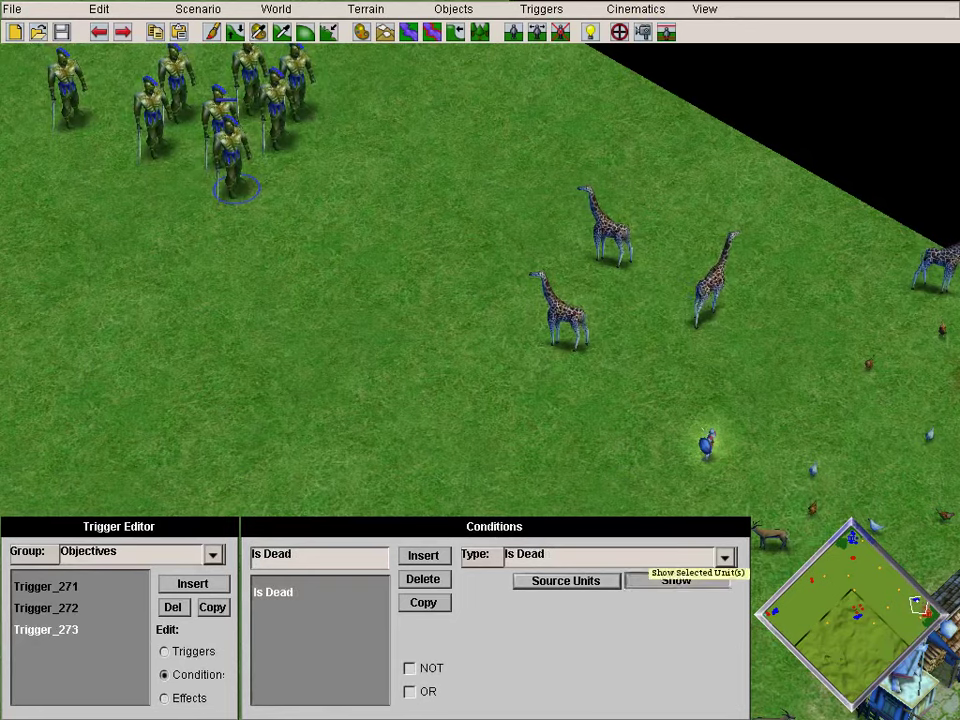
{"action": "left_click", "coordinate": [662, 578]}
{"action": "left_click", "coordinate": [662, 578]}
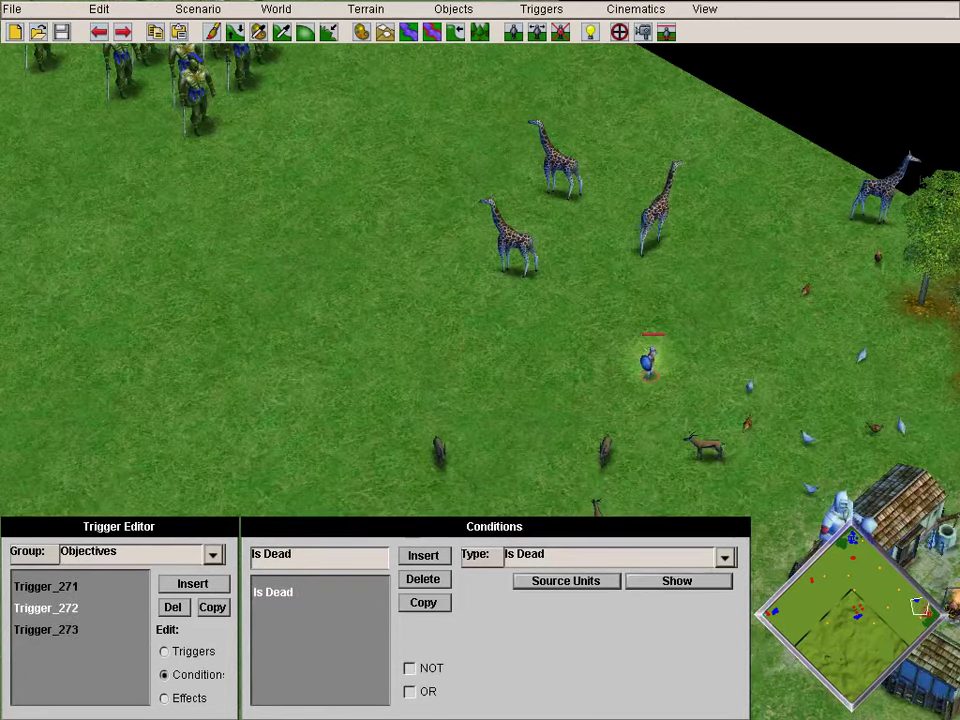
{"action": "left_click", "coordinate": [678, 580]}
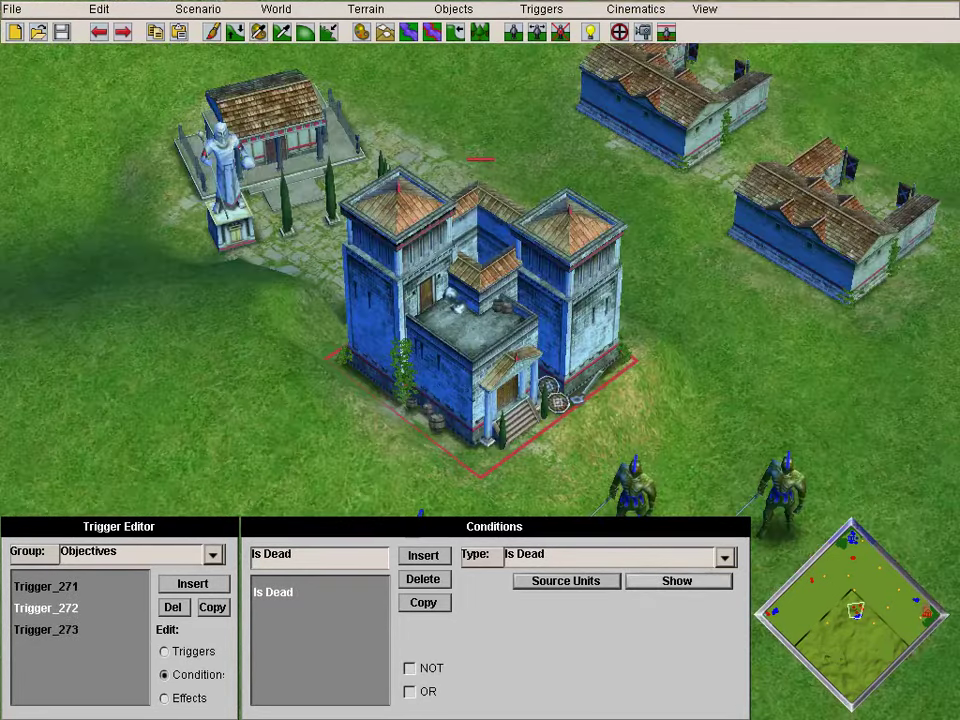
{"action": "key", "text": "Up"}
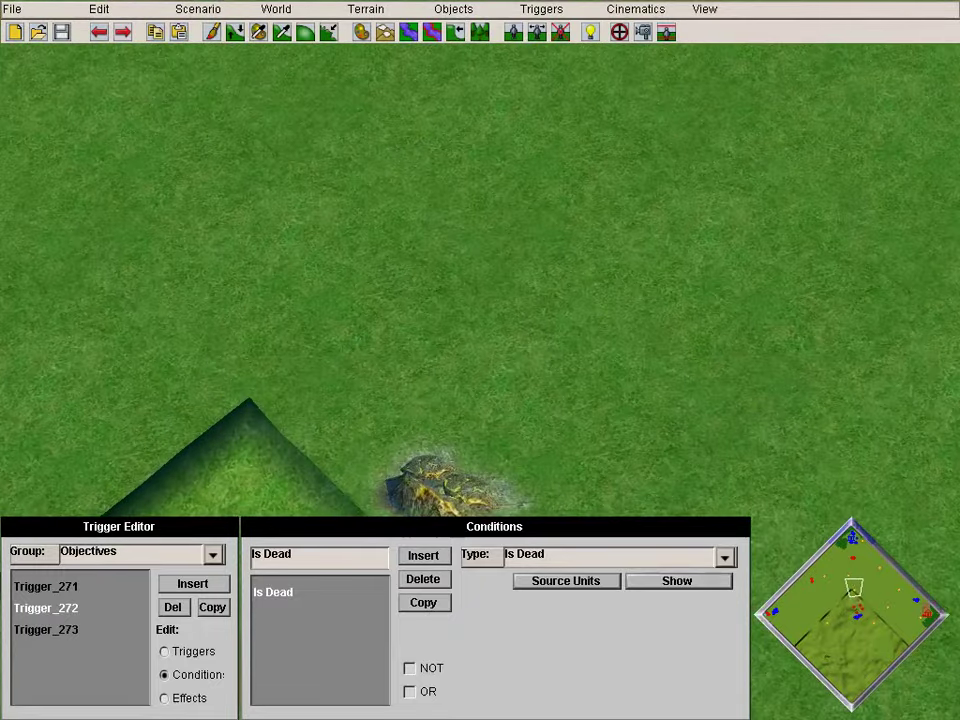
- Place six Fanatic units for Player 1 between the eastern Colossus group and the giraffes
{"action": "key", "text": "o"}
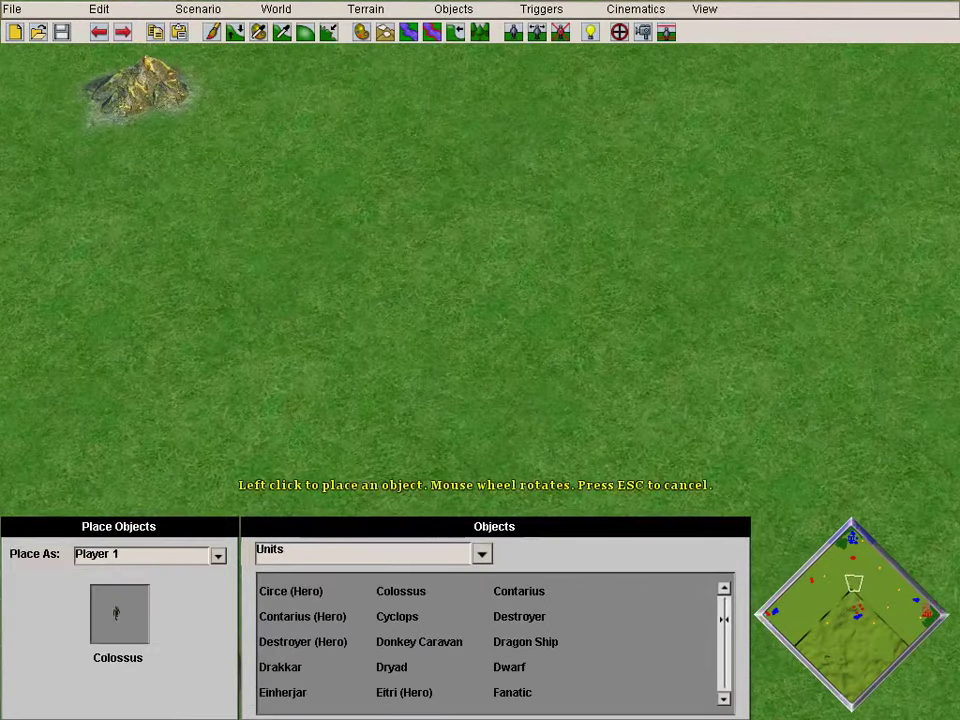
{"action": "key", "text": "Right"}
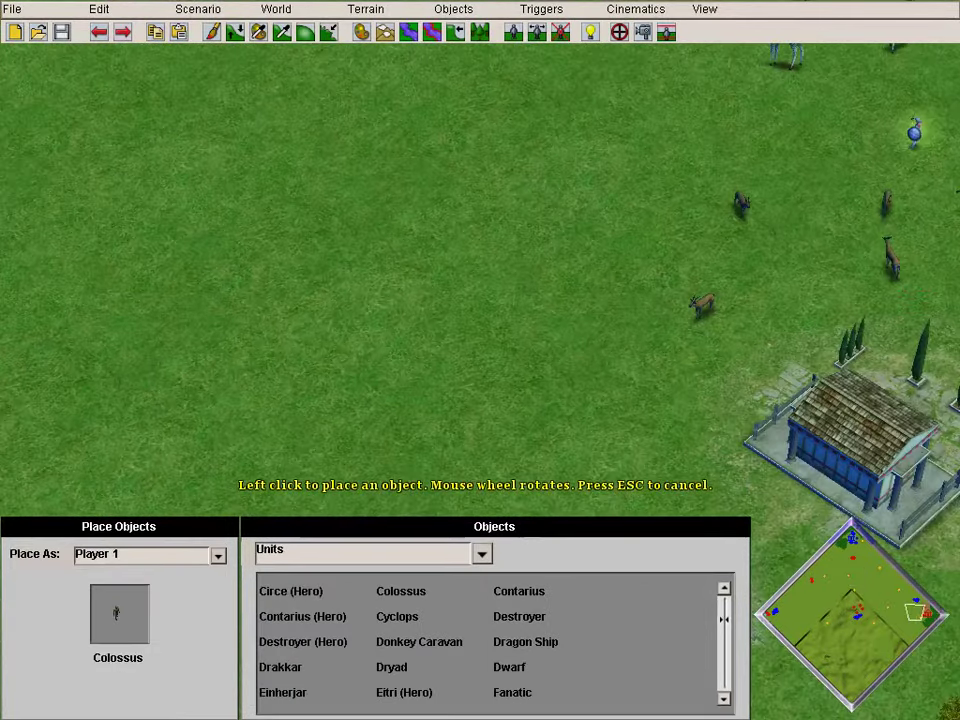
{"action": "key", "text": "Up"}
{"action": "key", "text": "Up"}
{"action": "key", "text": "Right"}
{"action": "left_click", "coordinate": [512, 692]}
{"action": "left_click", "coordinate": [199, 175]}
{"action": "left_click", "coordinate": [268, 174]}
{"action": "left_click", "coordinate": [305, 152]}
{"action": "left_click", "coordinate": [315, 181]}
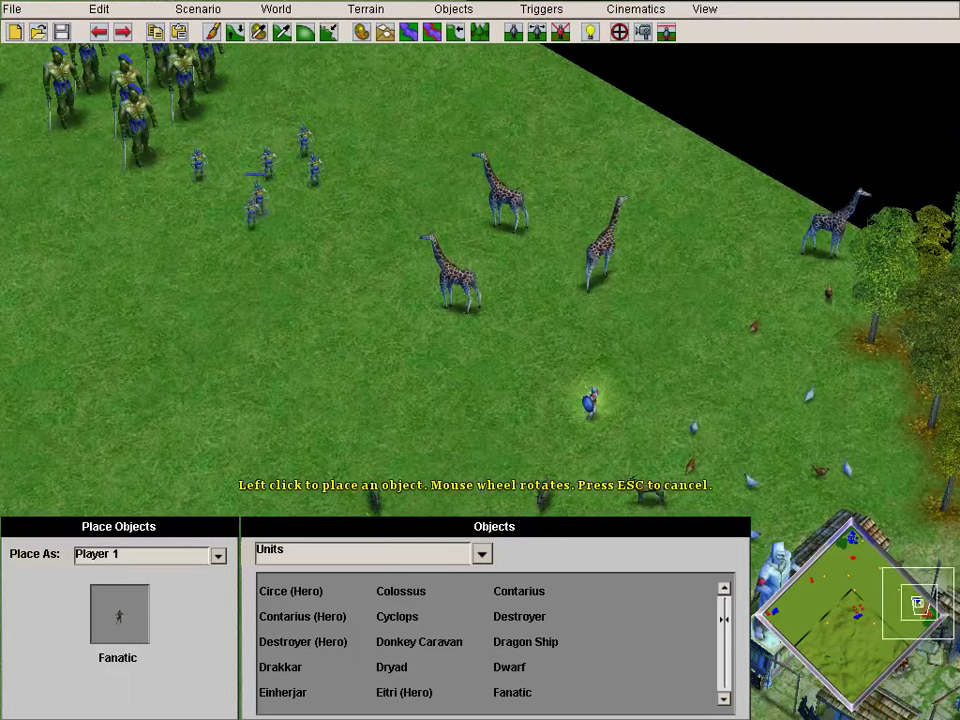
{"action": "left_click", "coordinate": [259, 209]}
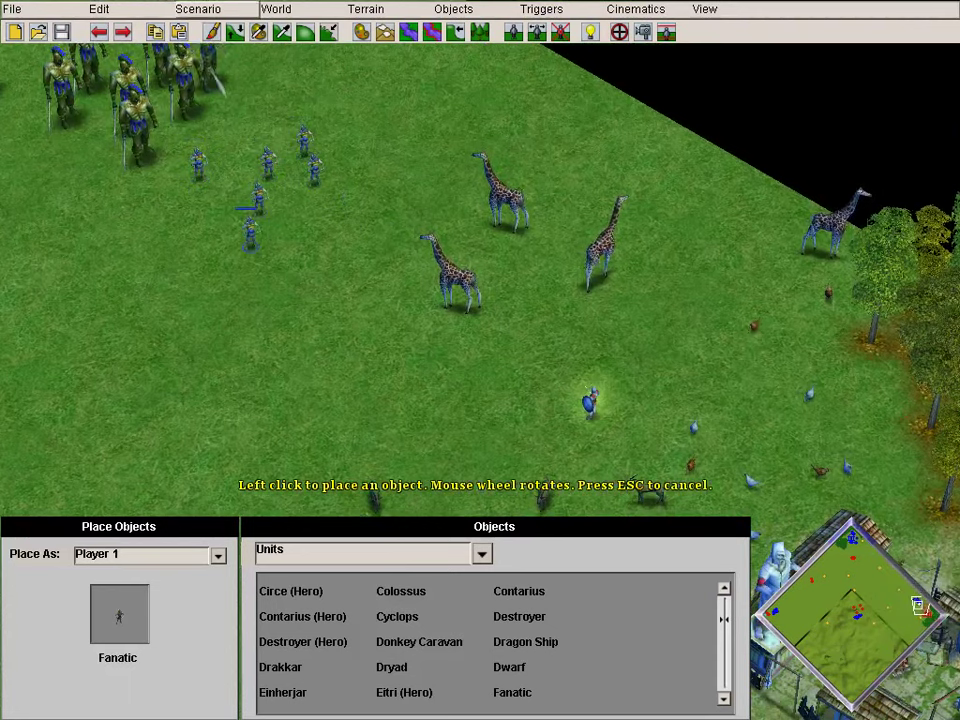
- Start a playtest of the scenario as player 1 with the difficulty level set to Hard
{"action": "left_click", "coordinate": [197, 9]}
{"action": "left_click", "coordinate": [237, 94]}
{"action": "left_click", "coordinate": [546, 268]}
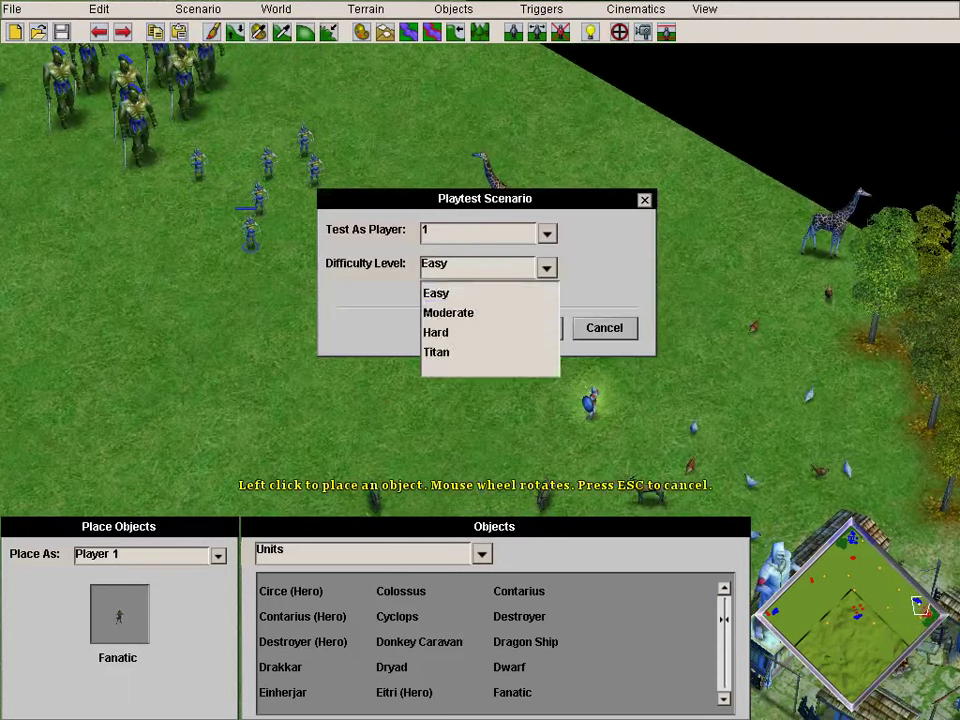
{"action": "left_click", "coordinate": [480, 333]}
{"action": "left_click", "coordinate": [529, 328]}
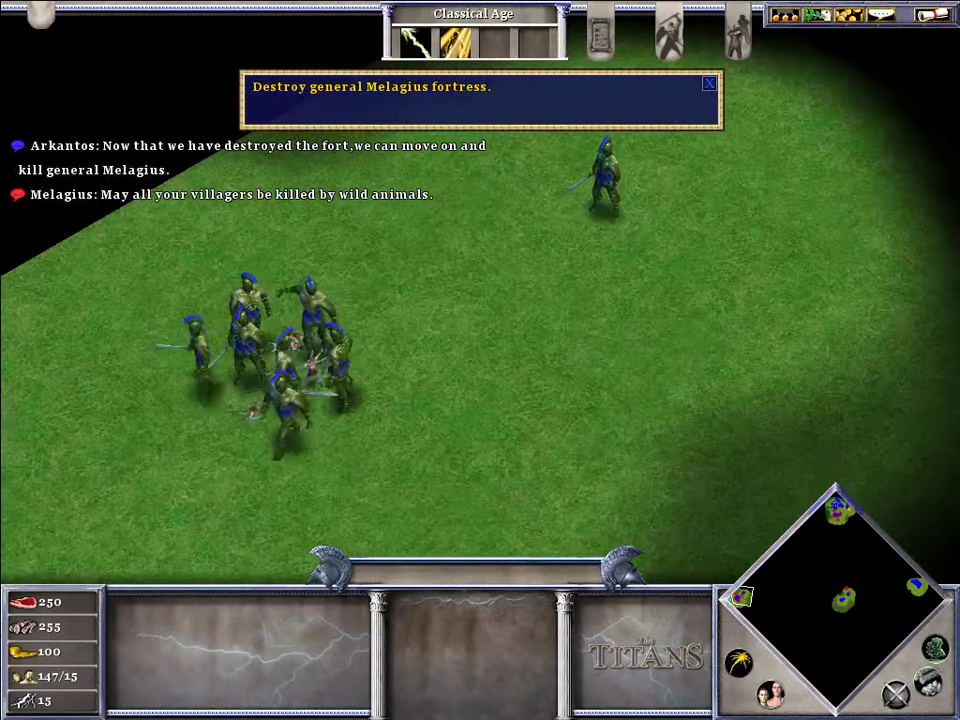
- Send all the western Colossus units toward the Market in the map corner, and select the Market
{"action": "left_click_drag", "start_coordinate": [2, 208], "coordinate": [588, 382]}
{"action": "left_click", "coordinate": [513, 405]}
{"action": "double_click", "coordinate": [513, 405]}
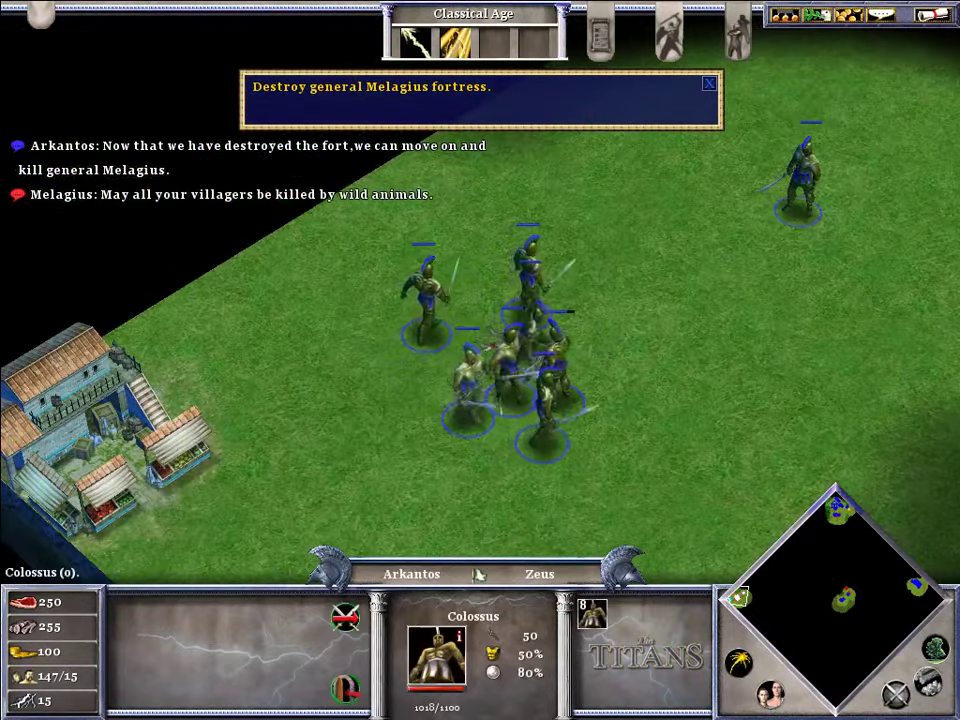
{"action": "right_click", "coordinate": [262, 403]}
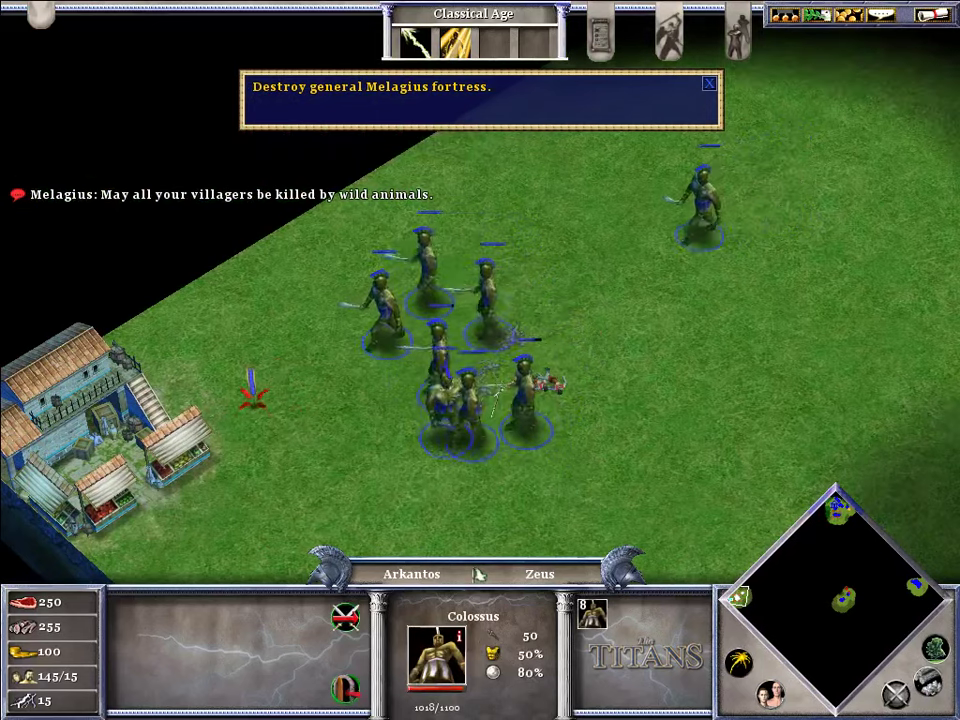
{"action": "left_click", "coordinate": [100, 425]}
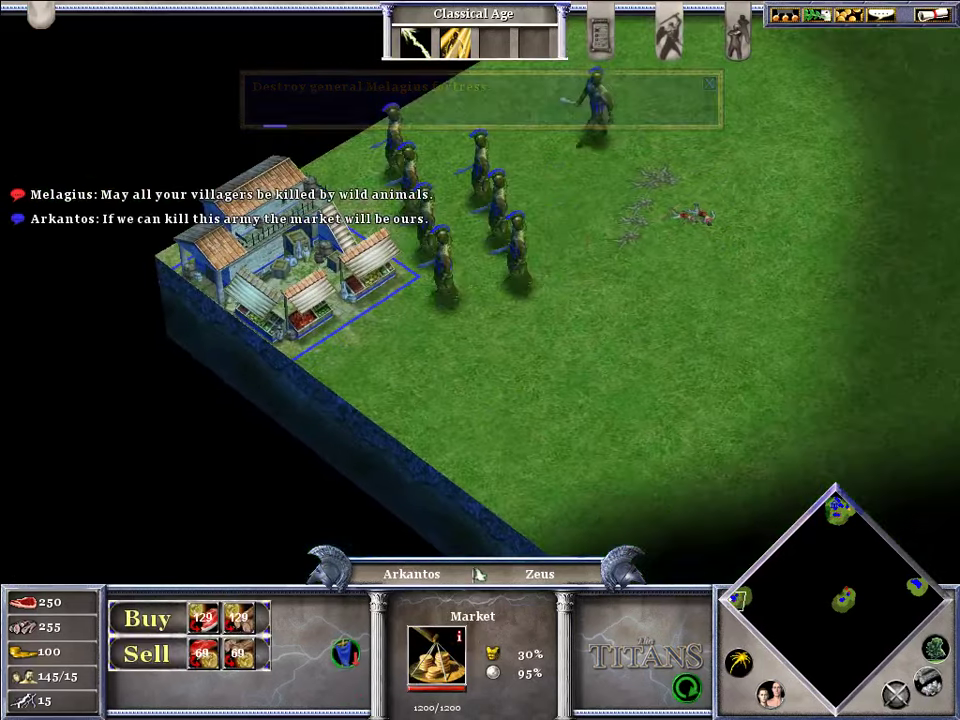
- Inspect the stats of the enemy Military Academy near the Colossus attack at the map centre
{"action": "left_click", "coordinate": [847, 596]}
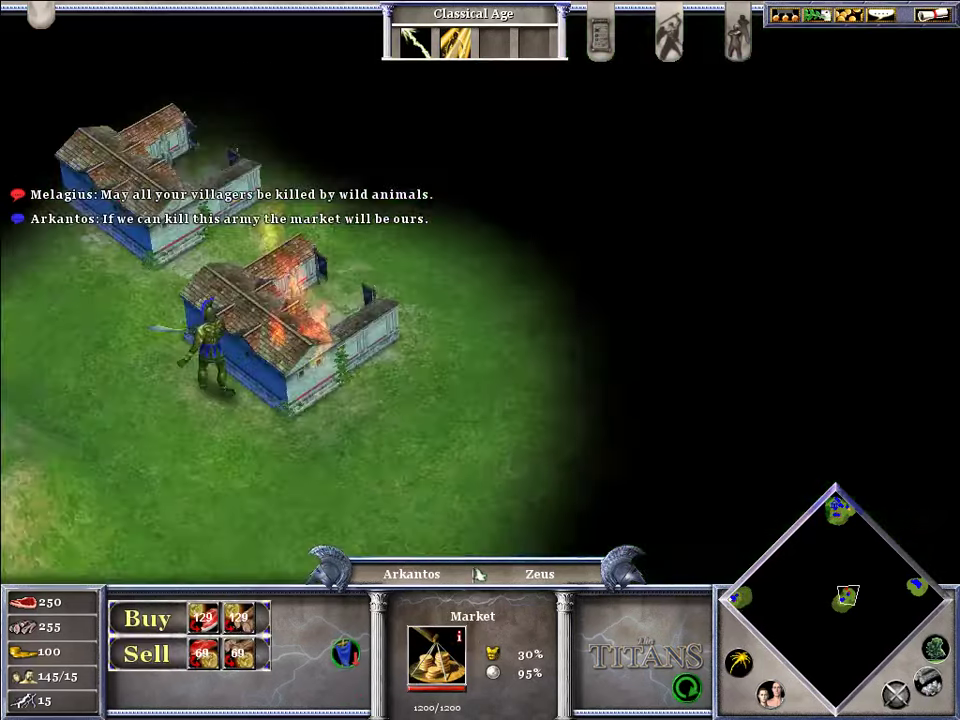
{"action": "left_click", "coordinate": [515, 95]}
{"action": "left_click", "coordinate": [932, 15]}
{"action": "left_click", "coordinate": [461, 631]}
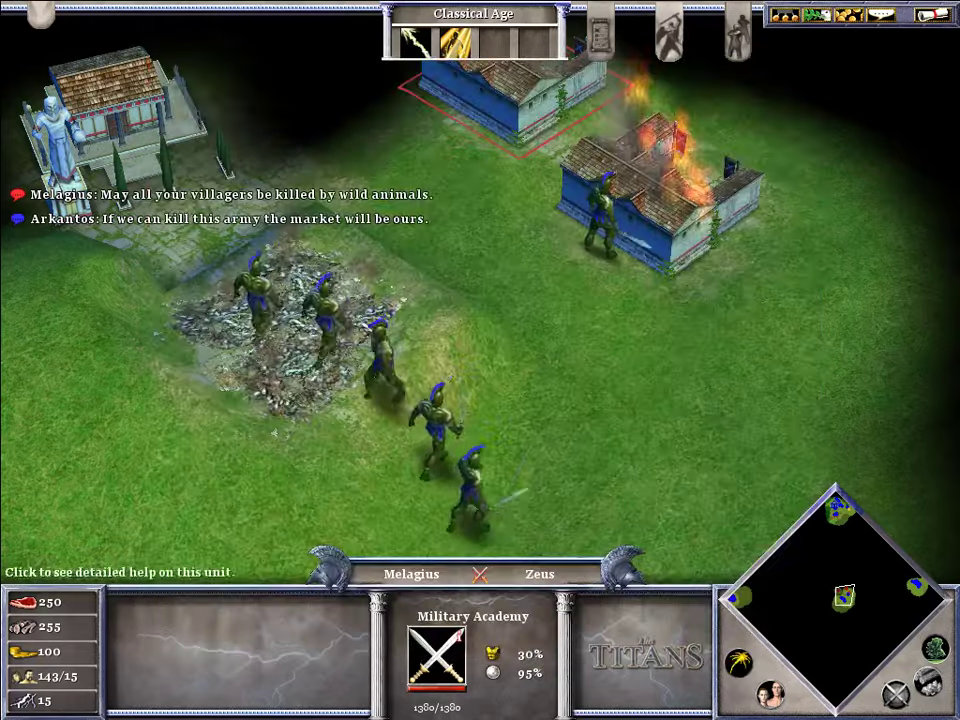
- Send the eastern Colossus and Fanatic army toward general Melagius near the giraffes, and strike him with the Bolt god power
{"action": "left_click", "coordinate": [908, 583]}
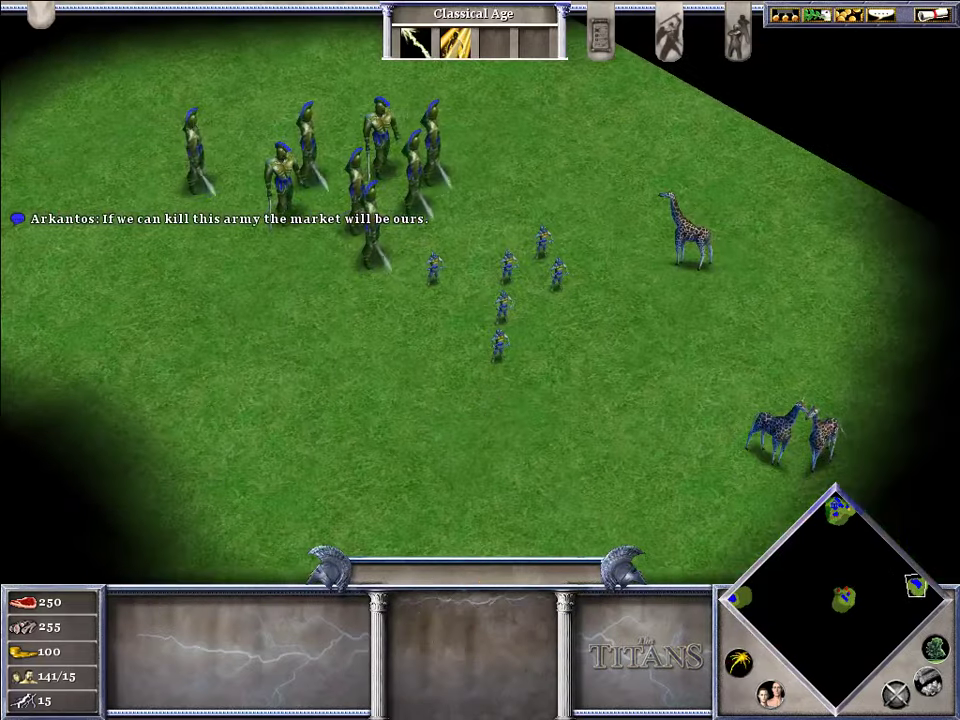
{"action": "left_click_drag", "start_coordinate": [130, 75], "coordinate": [615, 392]}
{"action": "right_click", "coordinate": [566, 405]}
{"action": "right_click", "coordinate": [613, 450]}
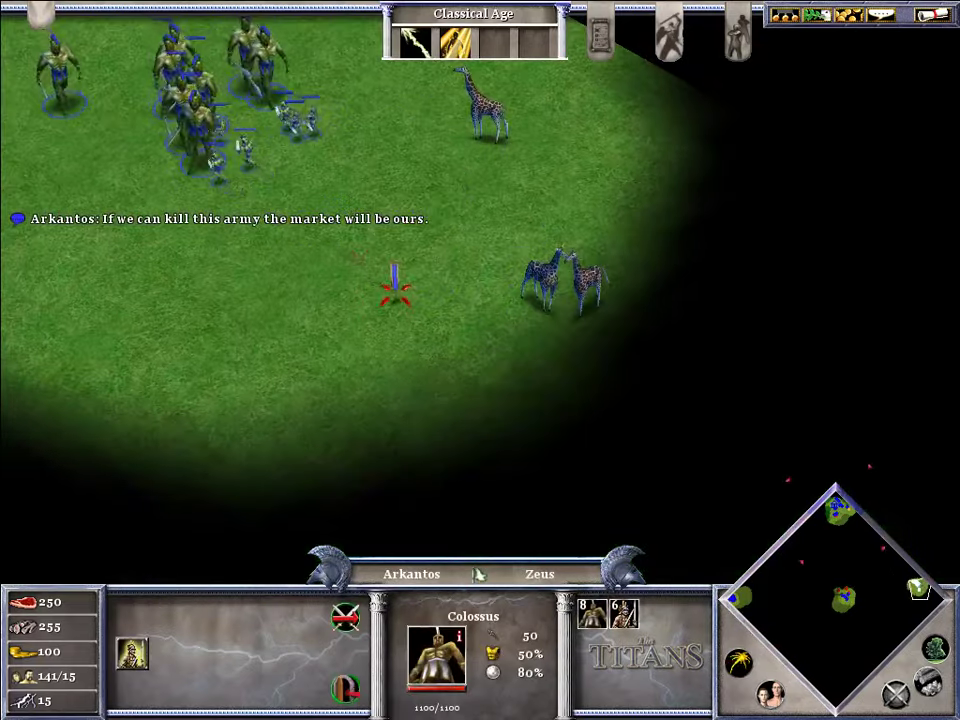
{"action": "right_click", "coordinate": [492, 407]}
{"action": "left_click_drag", "start_coordinate": [838, 515], "coordinate": [919, 589]}
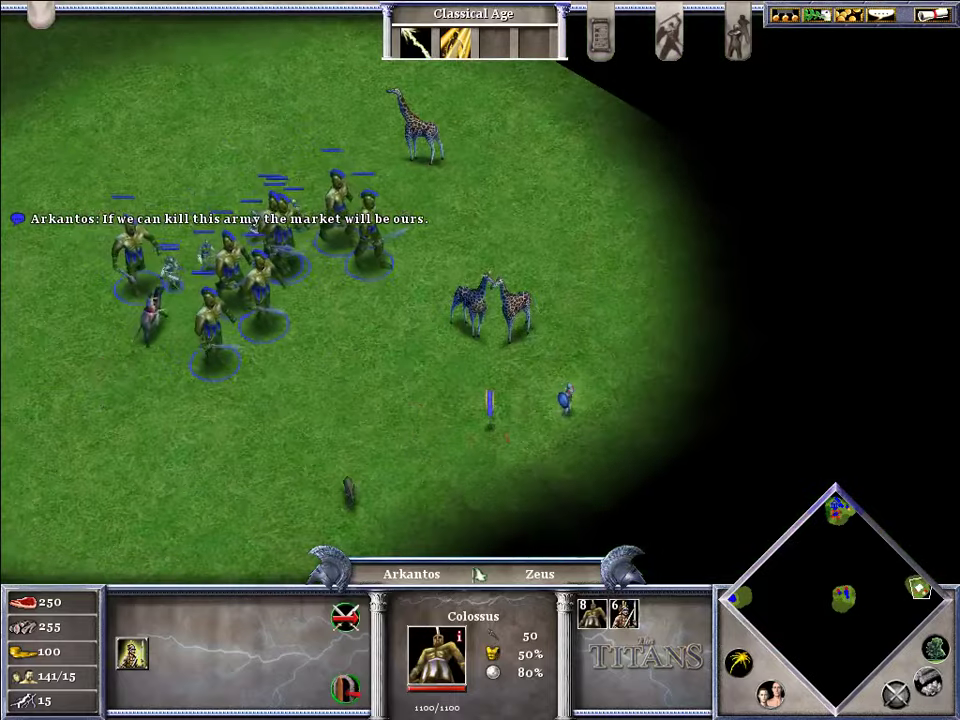
{"action": "left_click", "coordinate": [416, 42]}
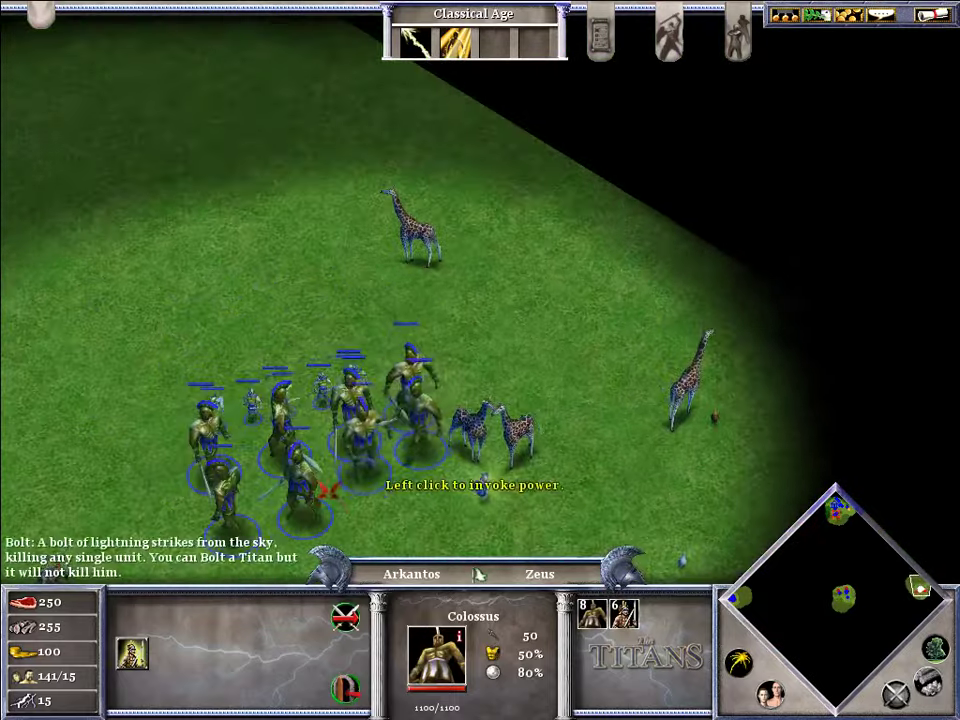
{"action": "left_click", "coordinate": [443, 462]}
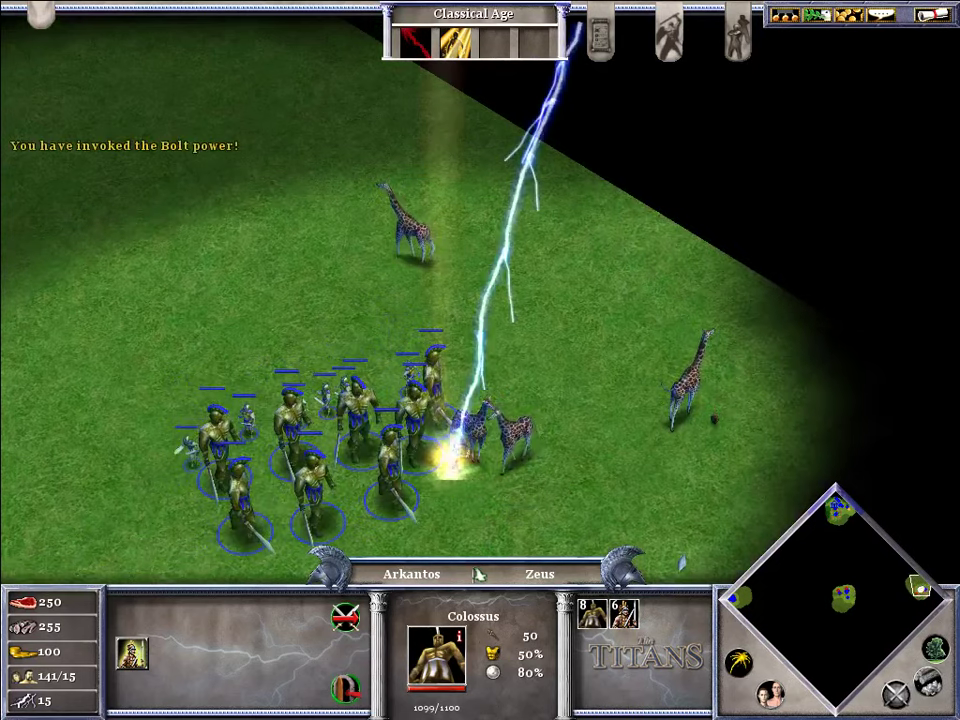
{"action": "key", "text": "Down"}
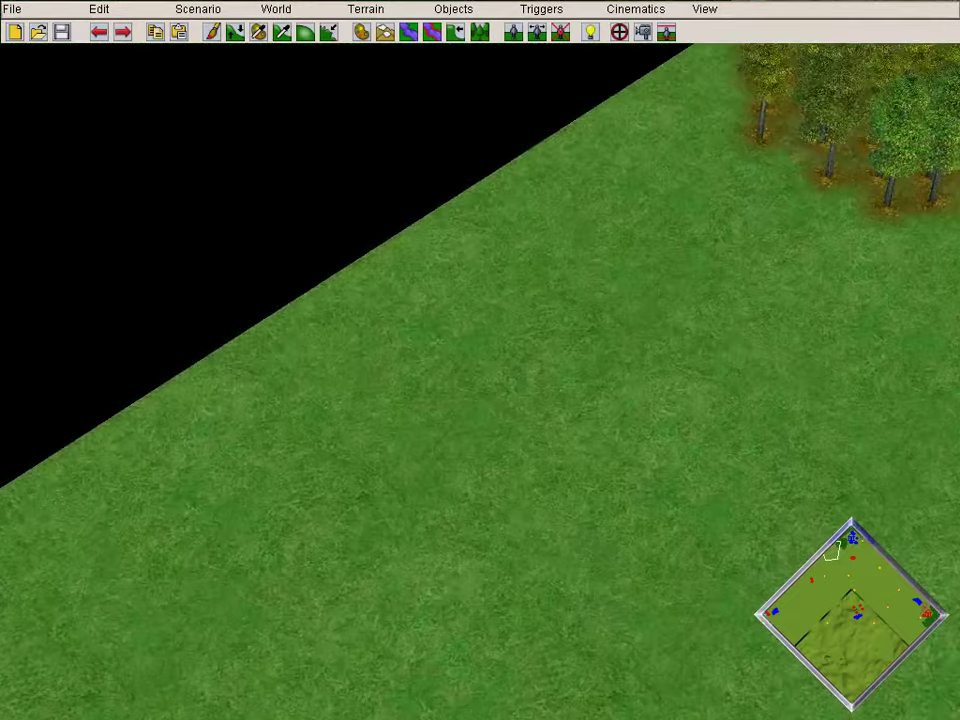
{"action": "key", "text": "Up"}
{"action": "key", "text": "Down"}
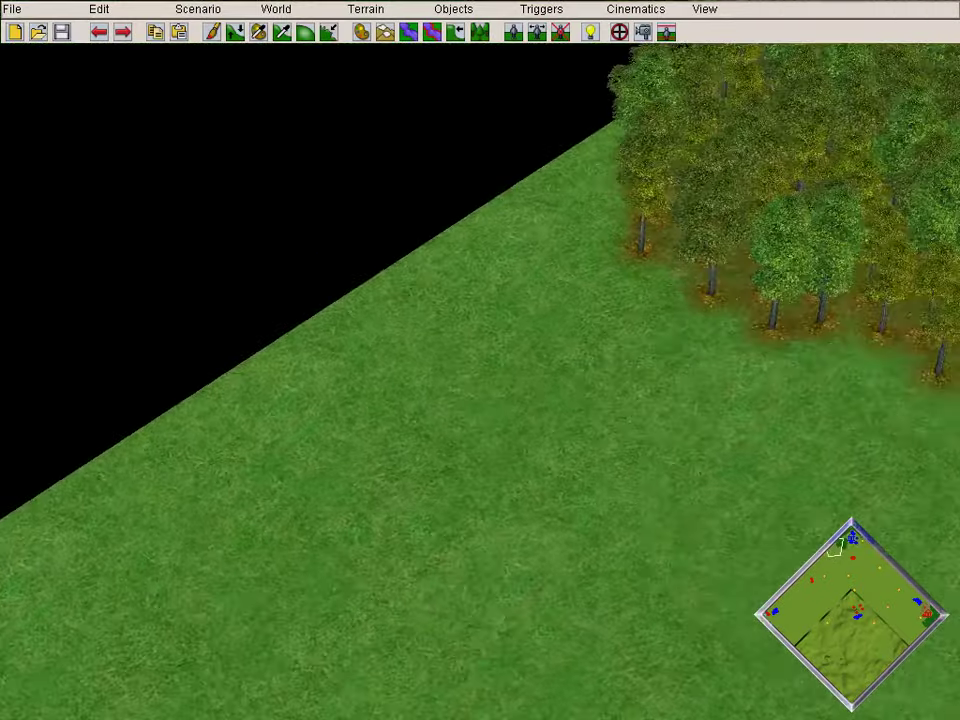
{"action": "key", "text": "Right"}
{"action": "key", "text": "Up"}
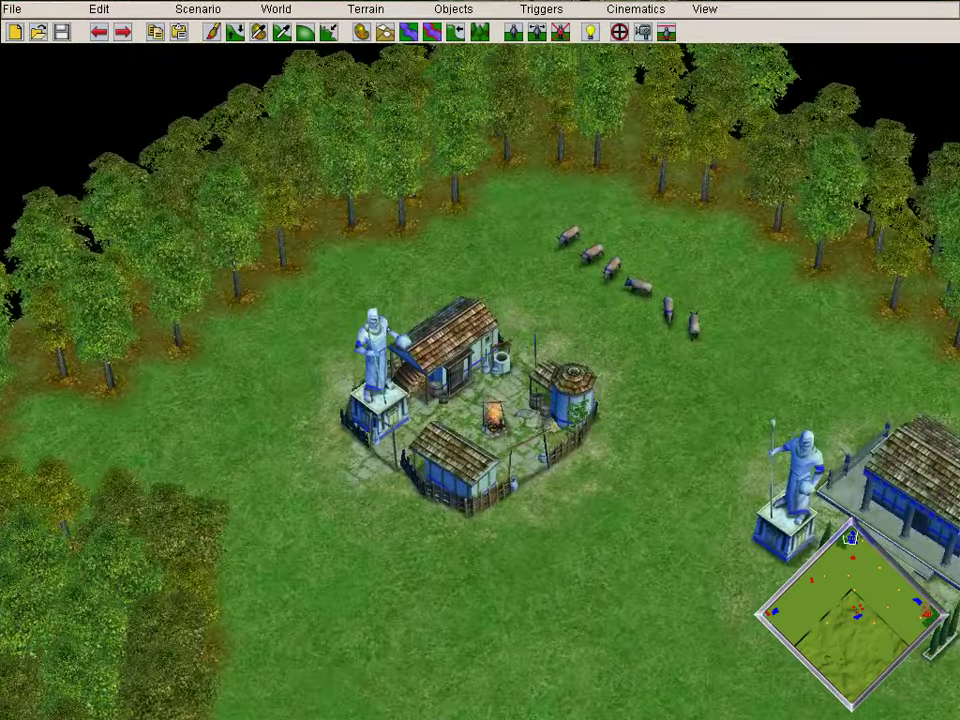
{"action": "key", "text": "Right"}
{"action": "key", "text": "Down"}
{"action": "key", "text": "Right"}
{"action": "key", "text": "Down"}
{"action": "key", "text": "Left"}
{"action": "key", "text": "Up"}
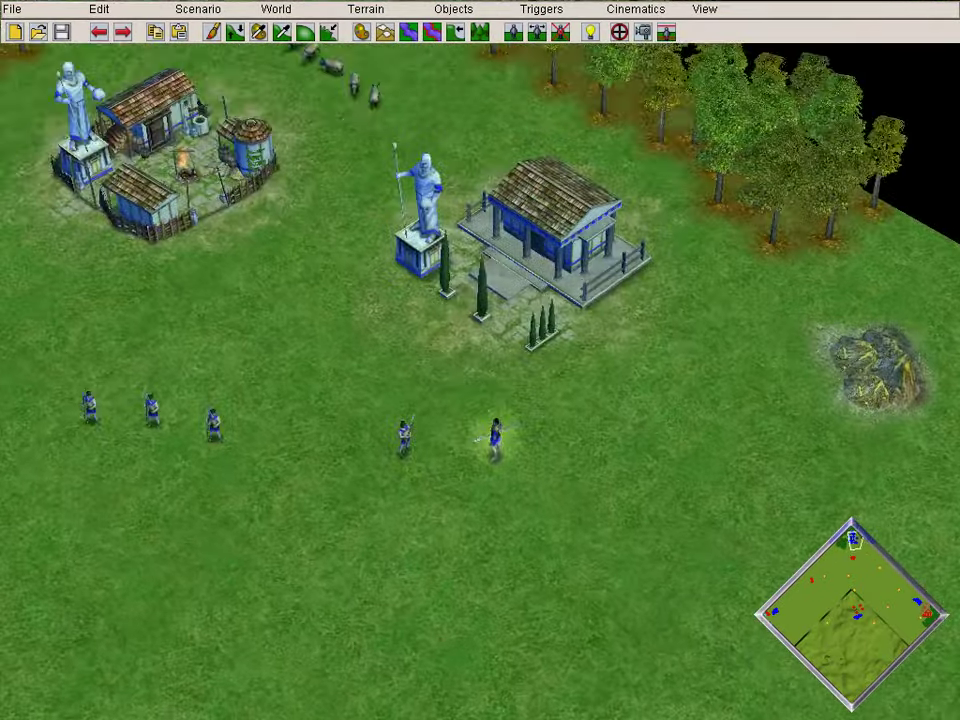
{"action": "key", "text": "Down"}
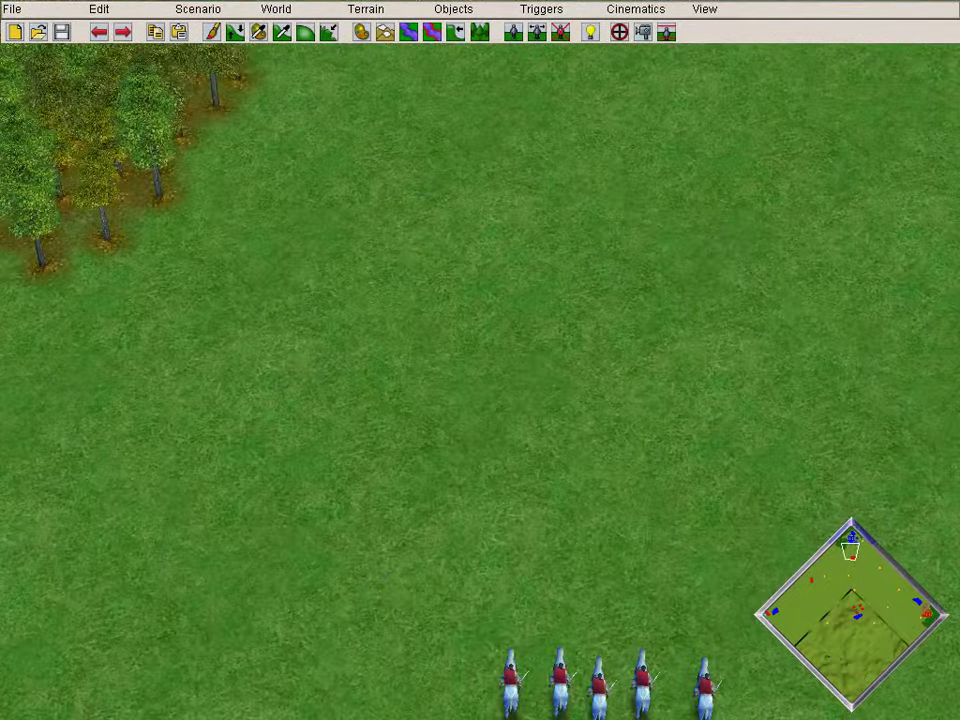
{"action": "key", "text": "Up"}
{"action": "key", "text": "Right"}
{"action": "key", "text": "Down"}
{"action": "key", "text": "Left"}
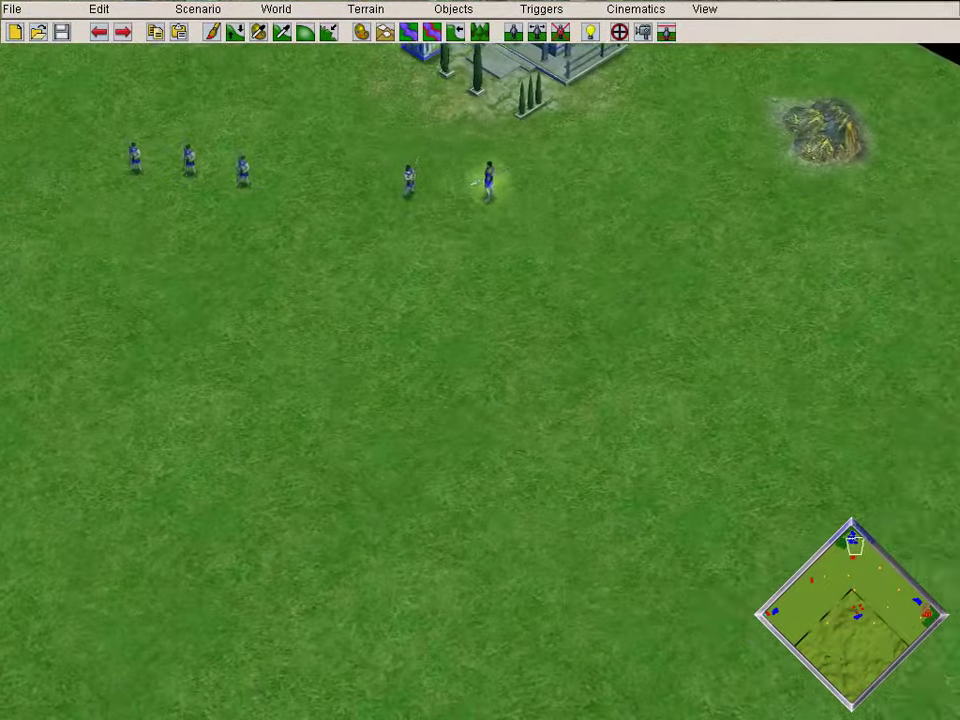
{"action": "key", "text": "Left"}
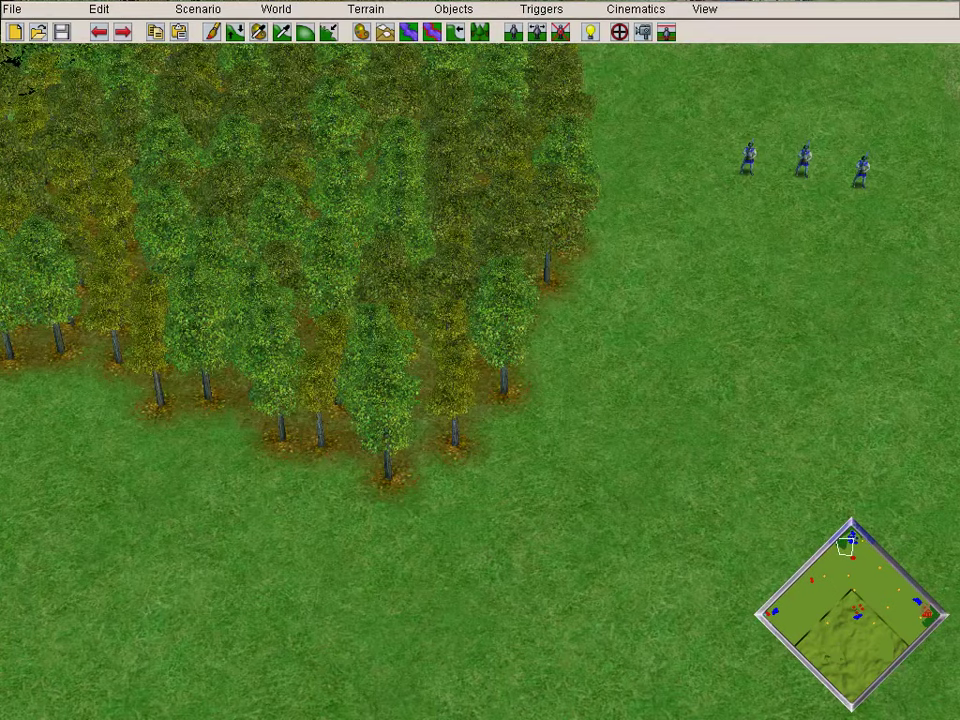
{"action": "key", "text": "Left"}
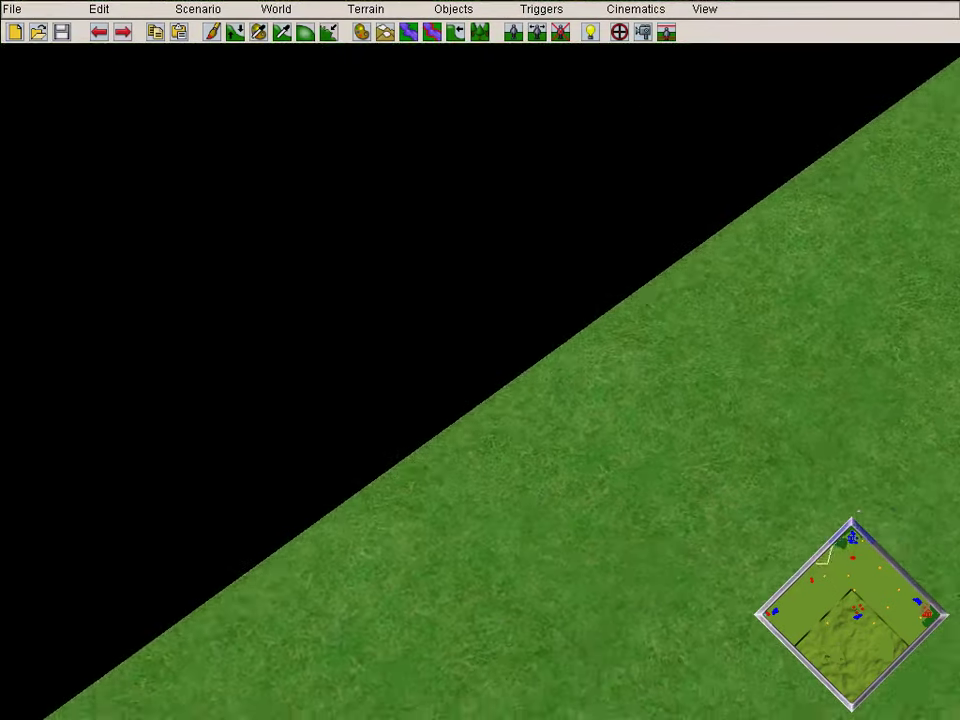